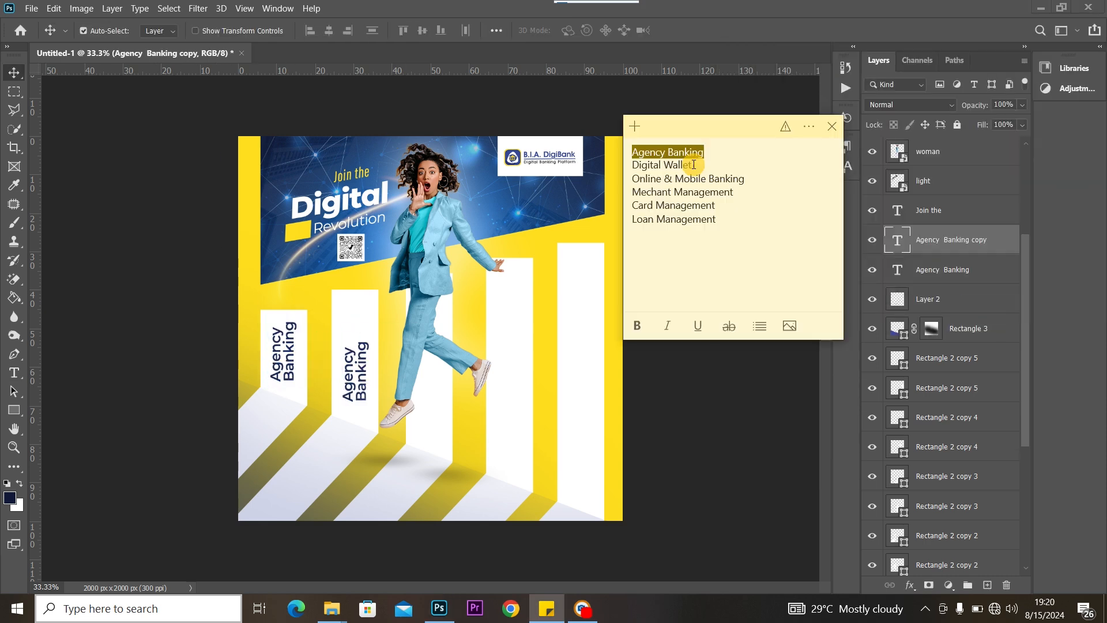
left_click_drag(448, 442, 513, 442)
left_click(759, 98)
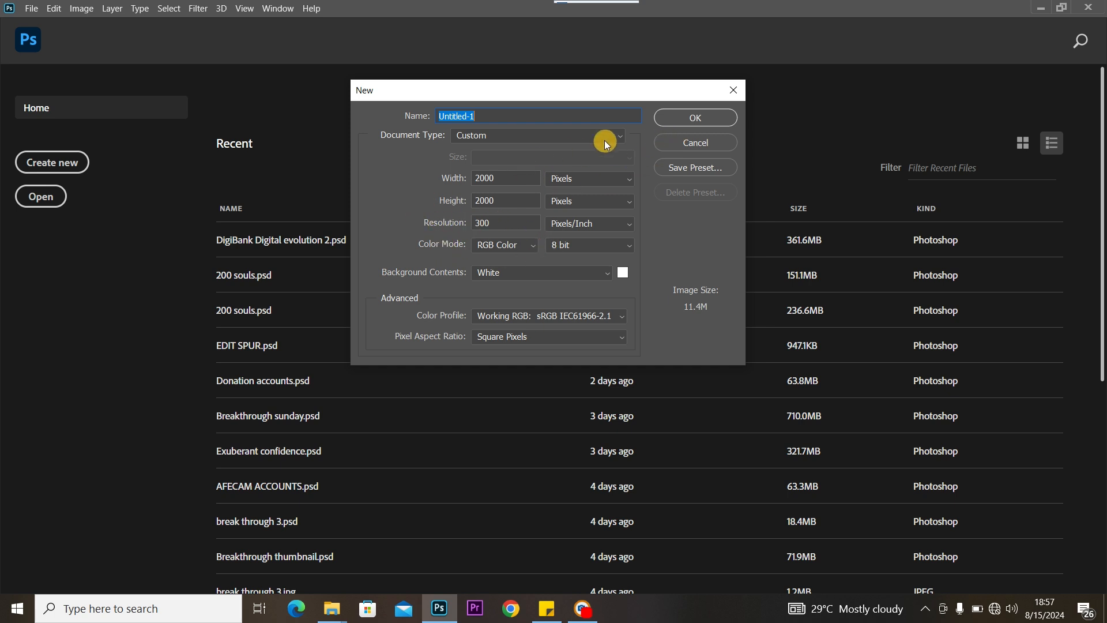
Create a 2000 x 2000 pixel RGB document at 300 pixels per inch with a white background.
left_click(689, 118)
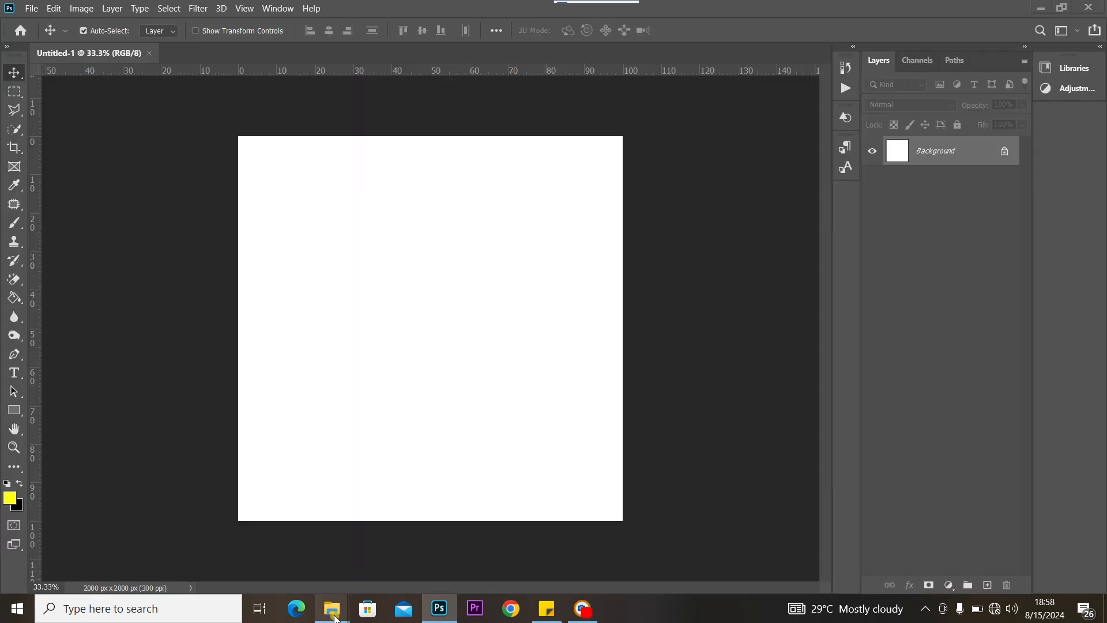
Place the DigiBank logo from the Digital Evolution folder into the document and enlarge it to about 145%.
mouse_move(335, 617)
left_click(403, 548)
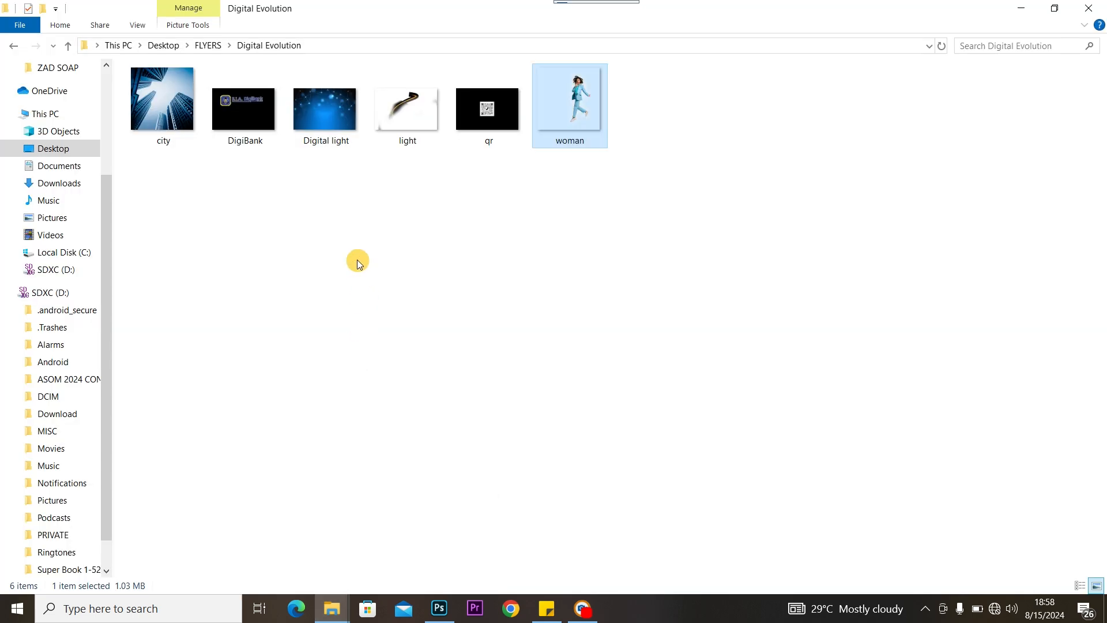
left_click_drag(238, 93, 424, 342)
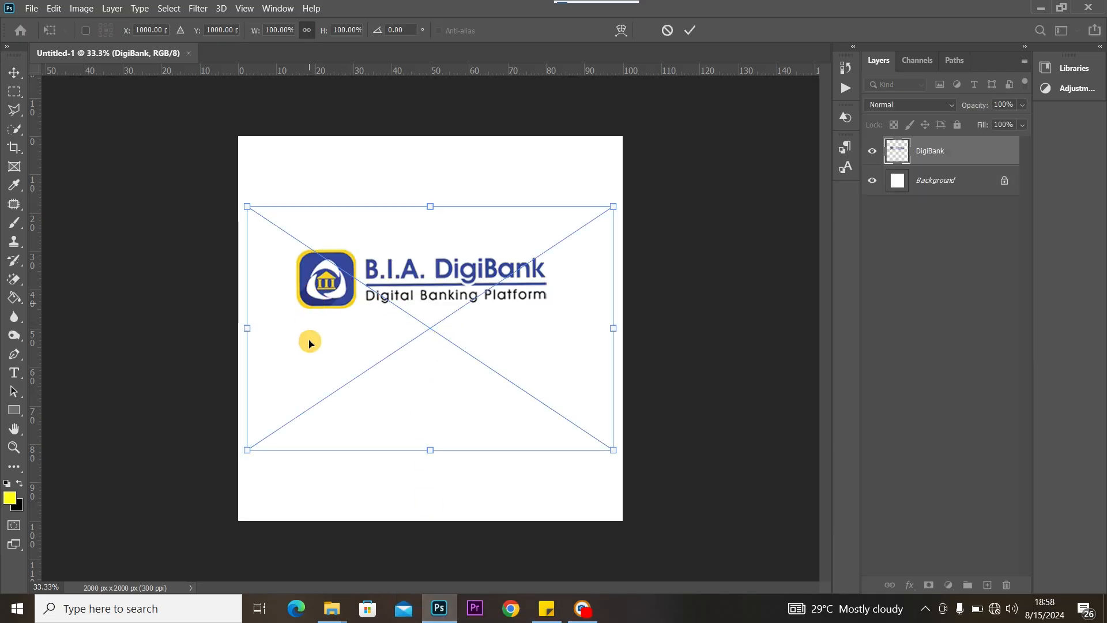
left_click_drag(614, 207, 779, 99)
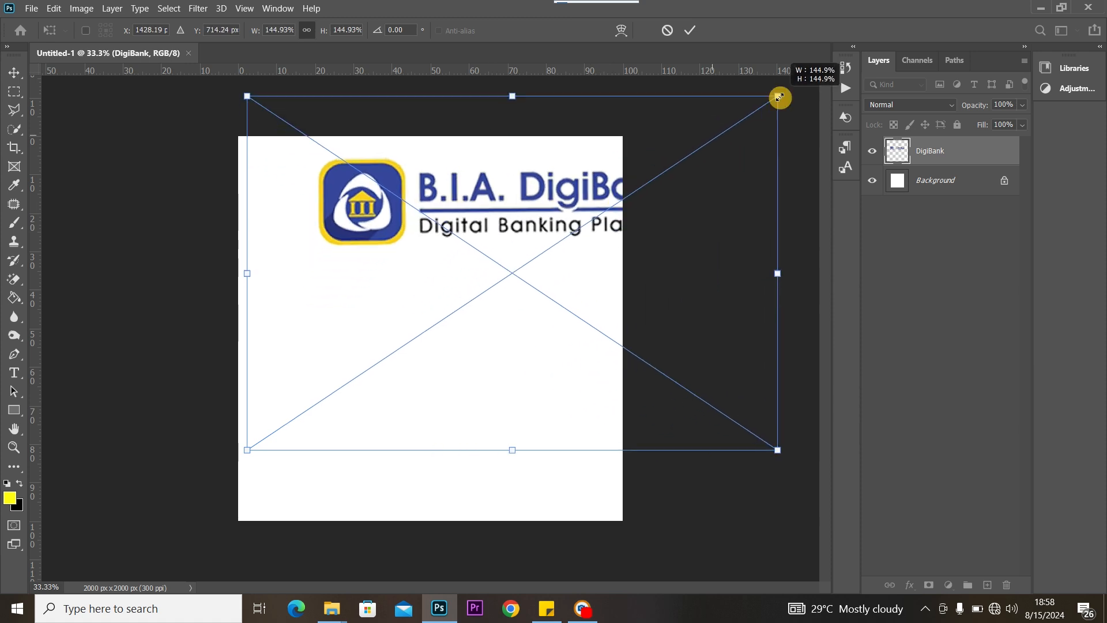
left_click_drag(504, 155, 494, 177)
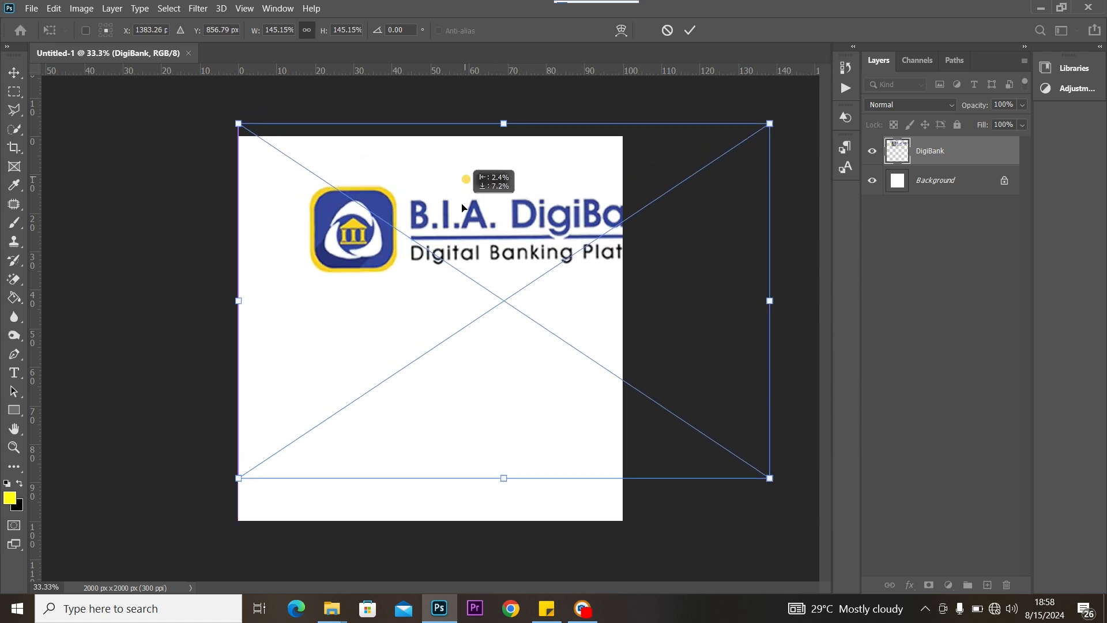
left_click(13, 72)
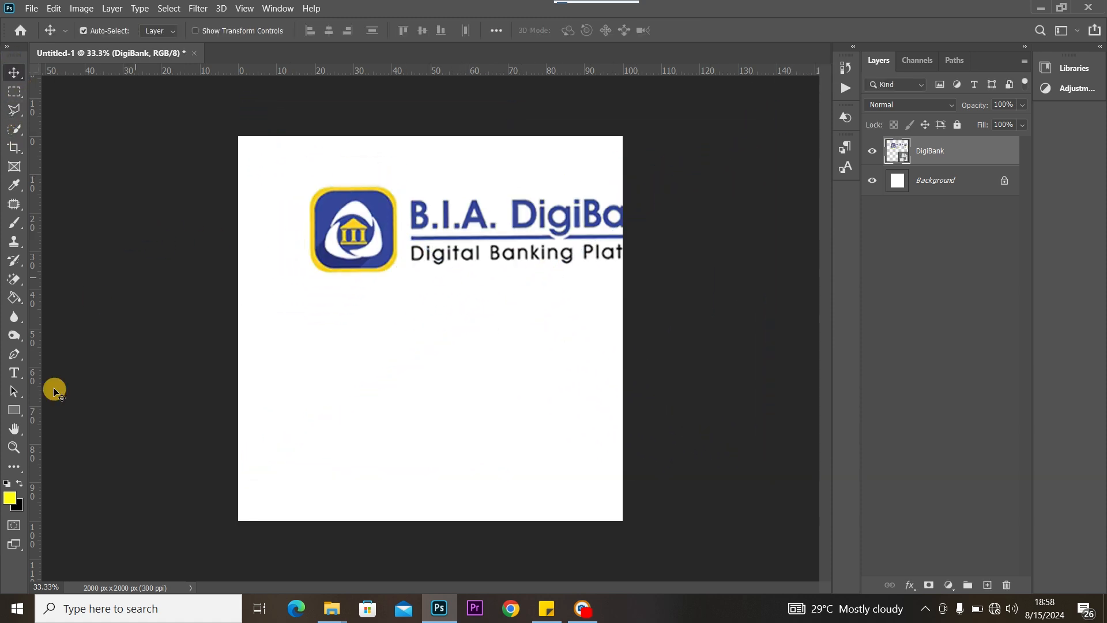
Set the foreground color to the yellow #ffde1d sampled from the logo icon's border.
left_click(9, 498)
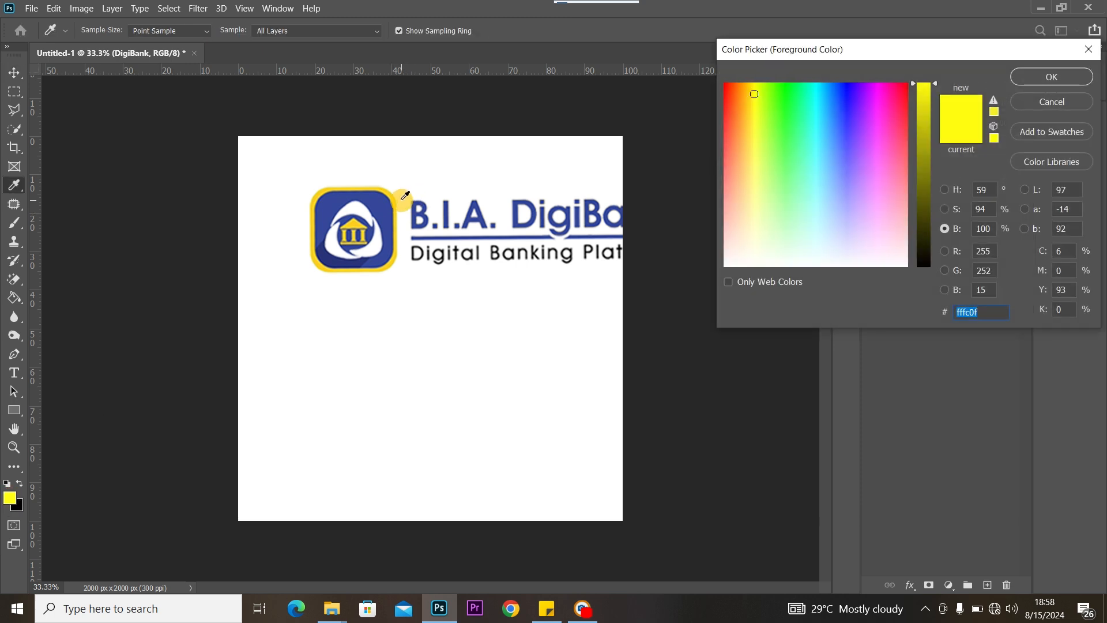
left_click(391, 193)
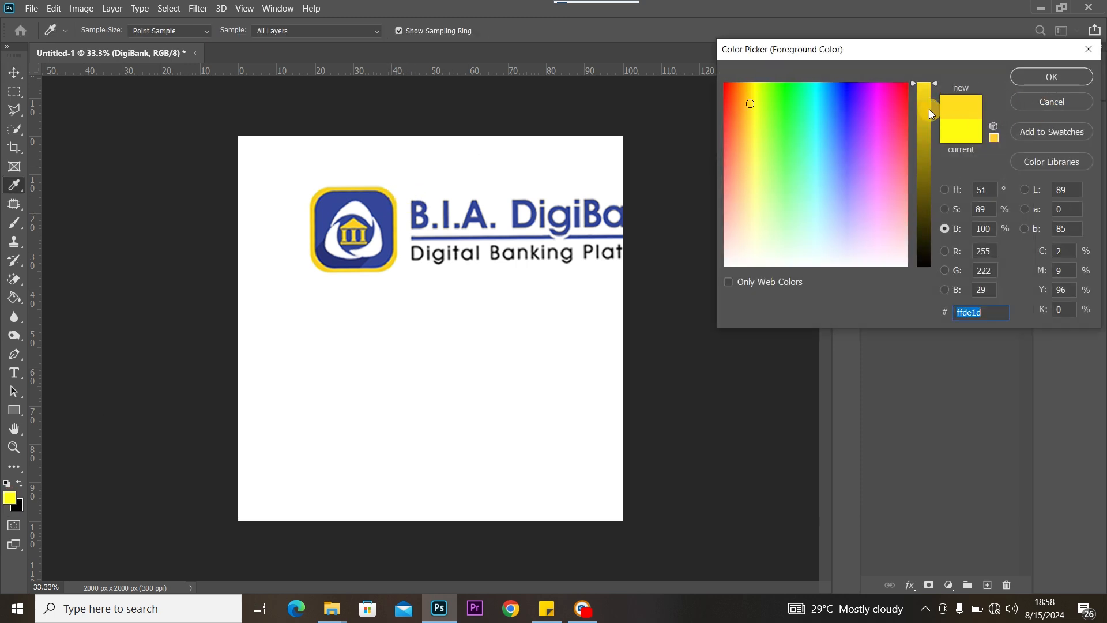
left_click(1039, 78)
left_click(1033, 73)
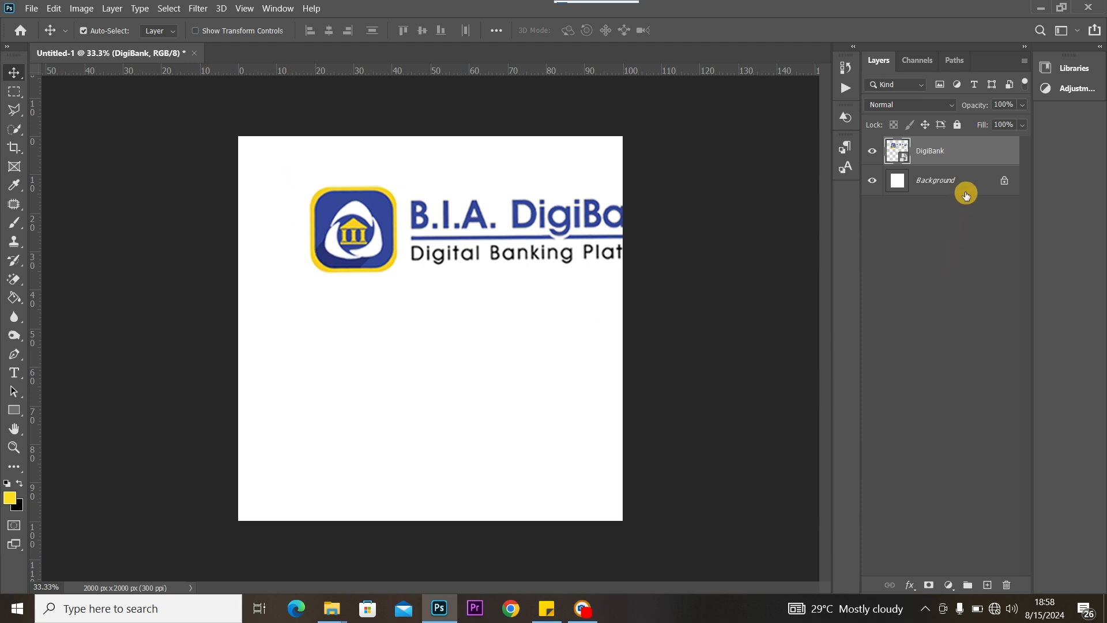
Add a Solid Color fill layer in yellow #ffde1d directly above the Background layer.
left_click(967, 195)
left_click(949, 585)
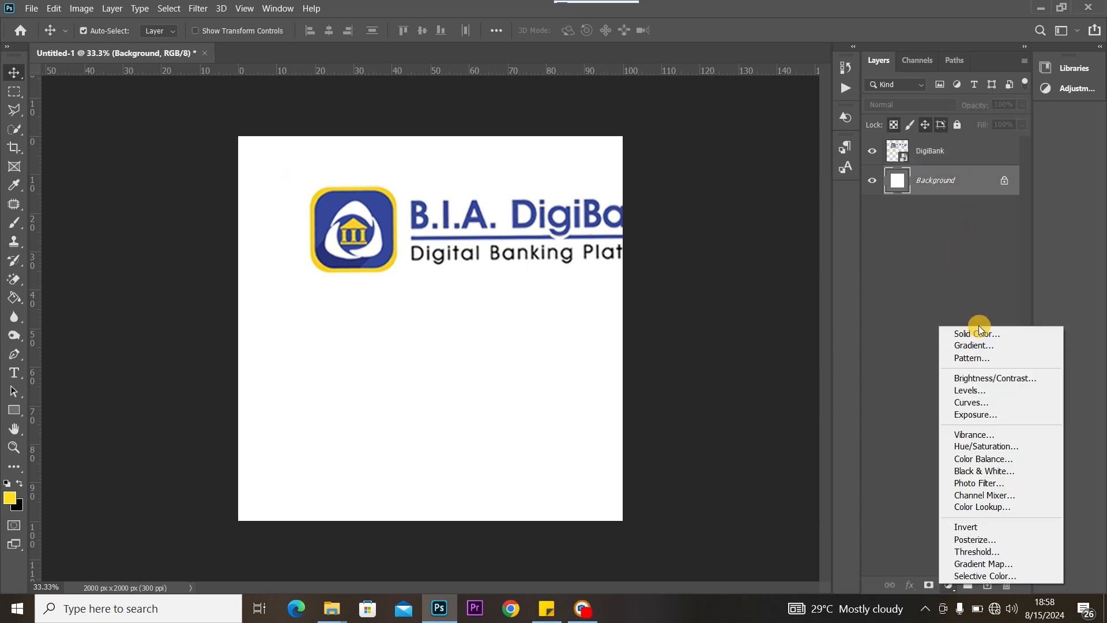
left_click(979, 333)
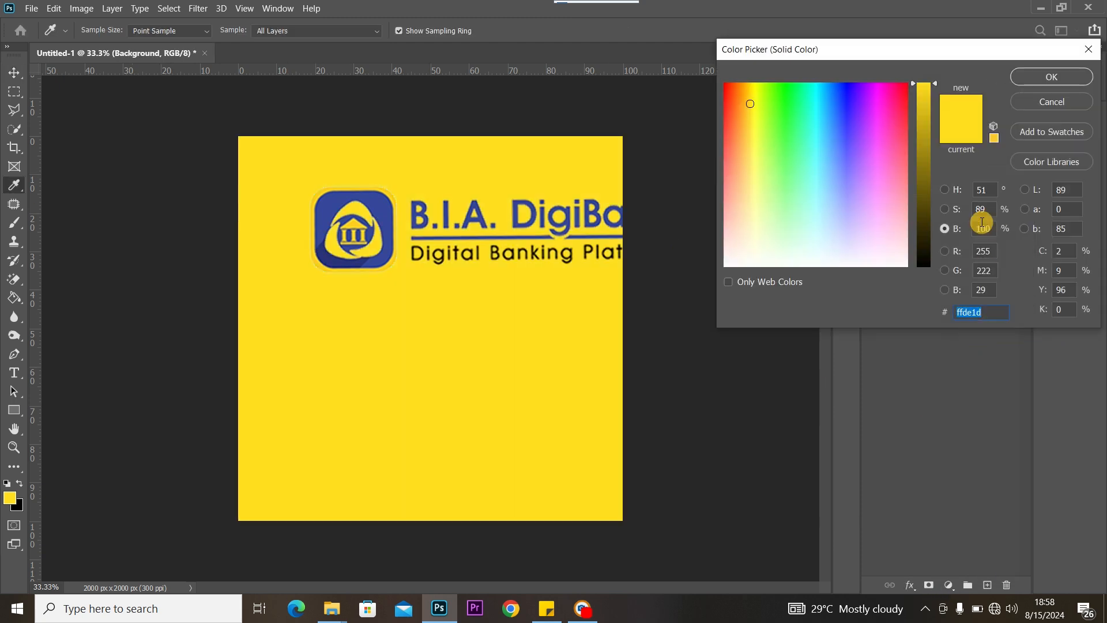
left_click(1061, 78)
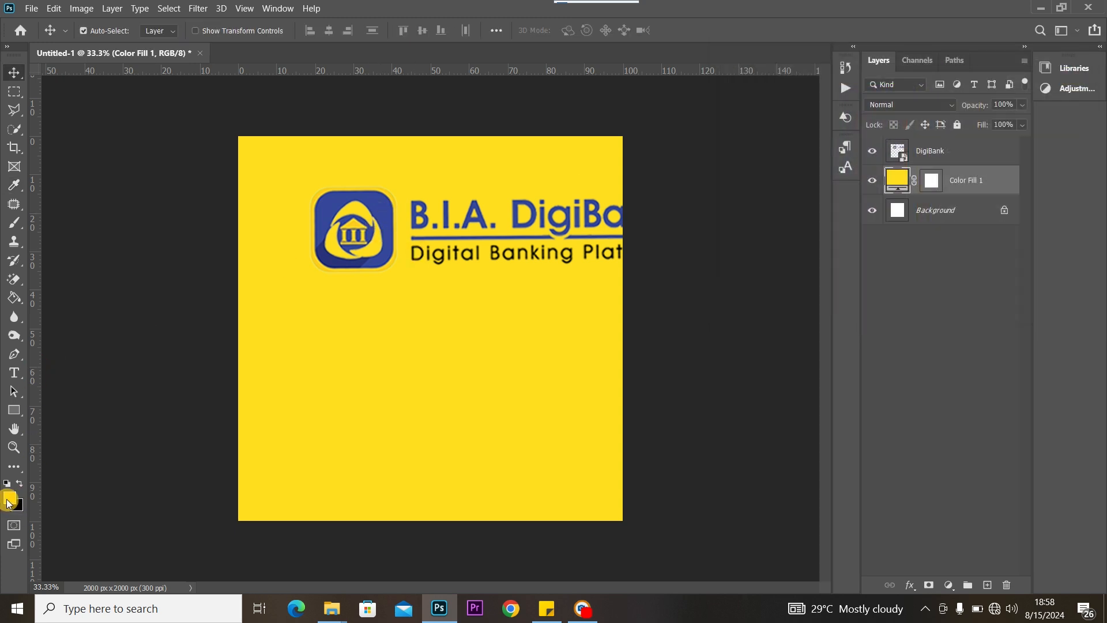
Draw a square about 160 px wide near the canvas's upper-left corner in logo blue #354799, and hide the DigiBank layer.
left_click(8, 500)
left_click(378, 209)
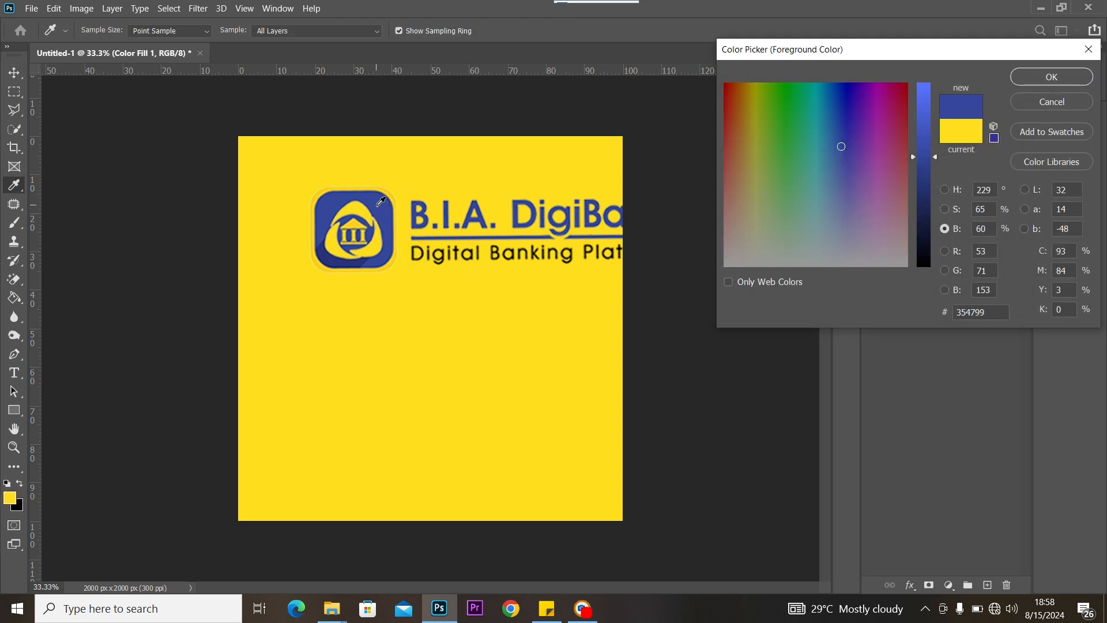
left_click(1030, 73)
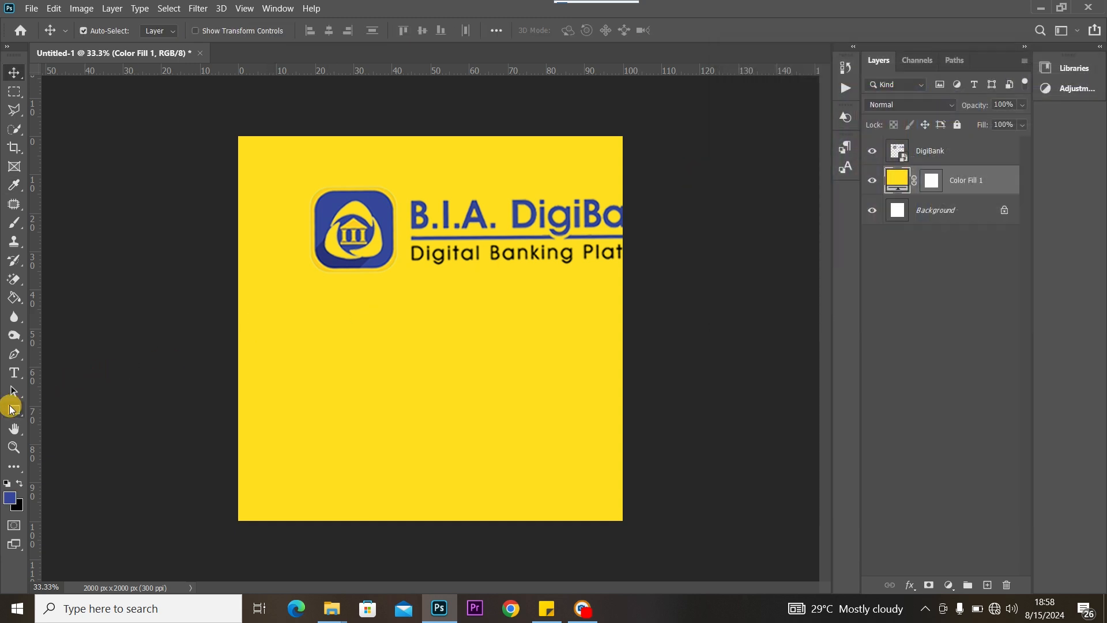
left_click(12, 408)
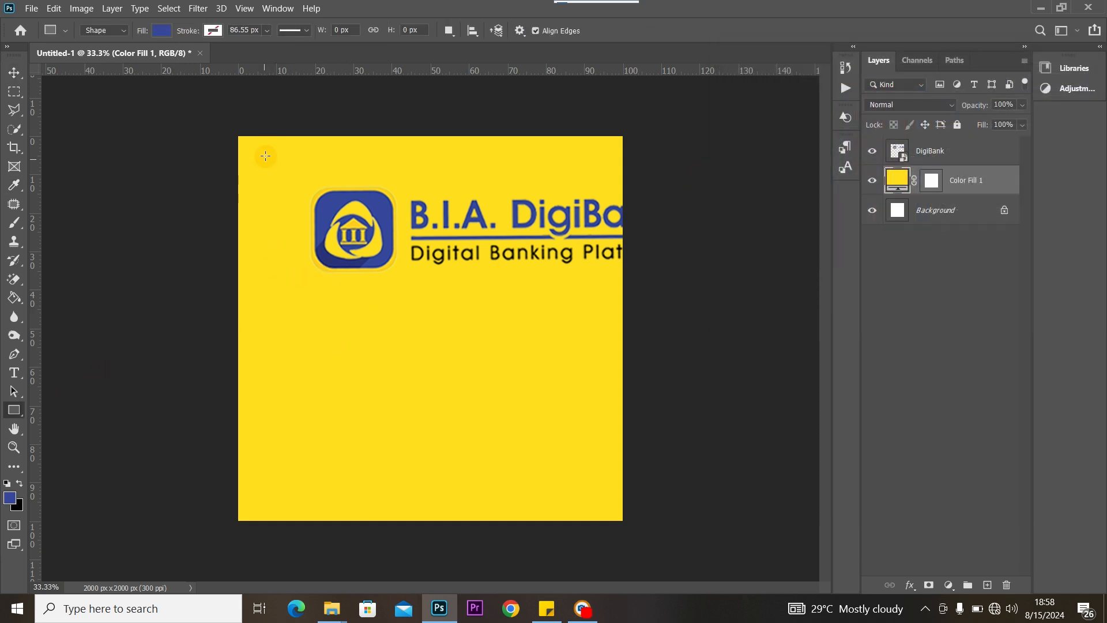
left_click_drag(264, 154, 296, 187)
left_click(14, 72)
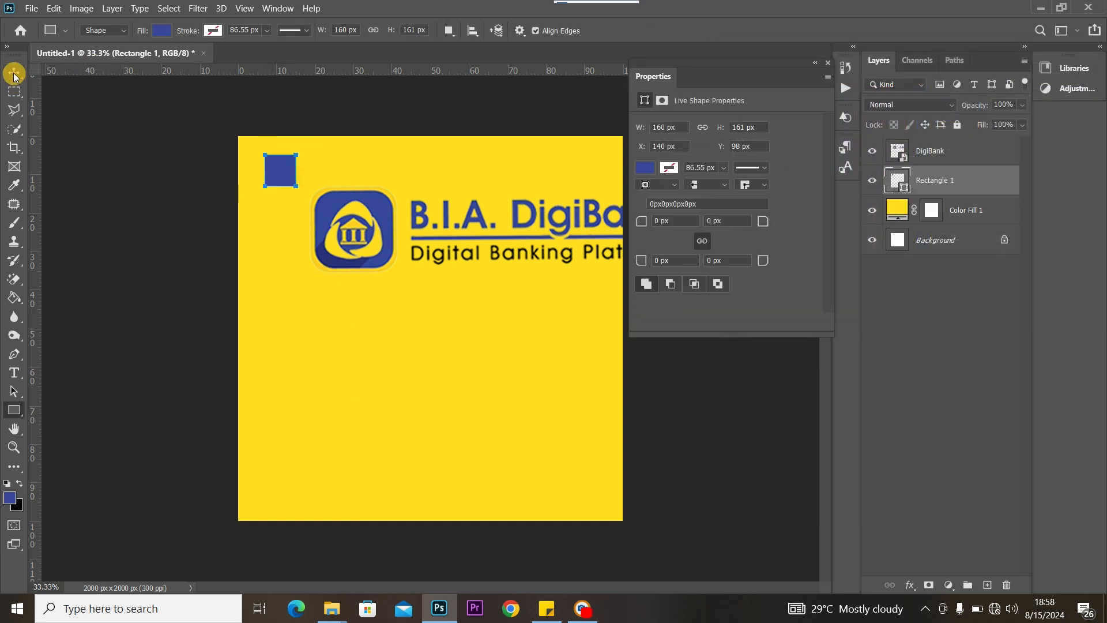
left_click(828, 64)
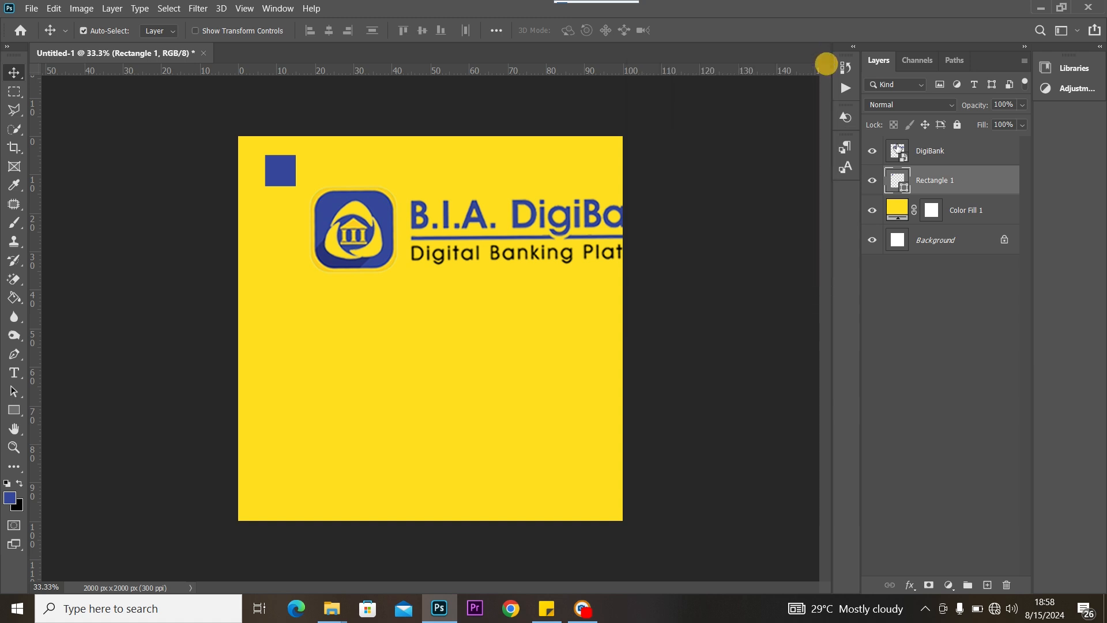
left_click(874, 151)
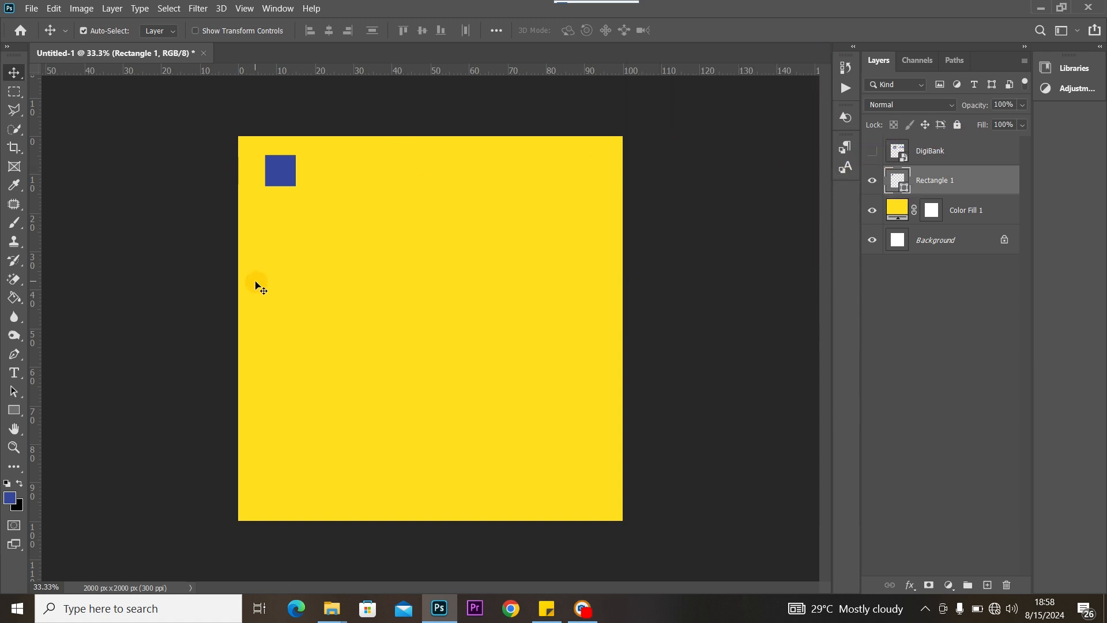
left_click(778, 242)
Draw a tall white rectangle without stroke, about 244 x 999 px, below the blue square.
left_click(8, 485)
left_click(19, 484)
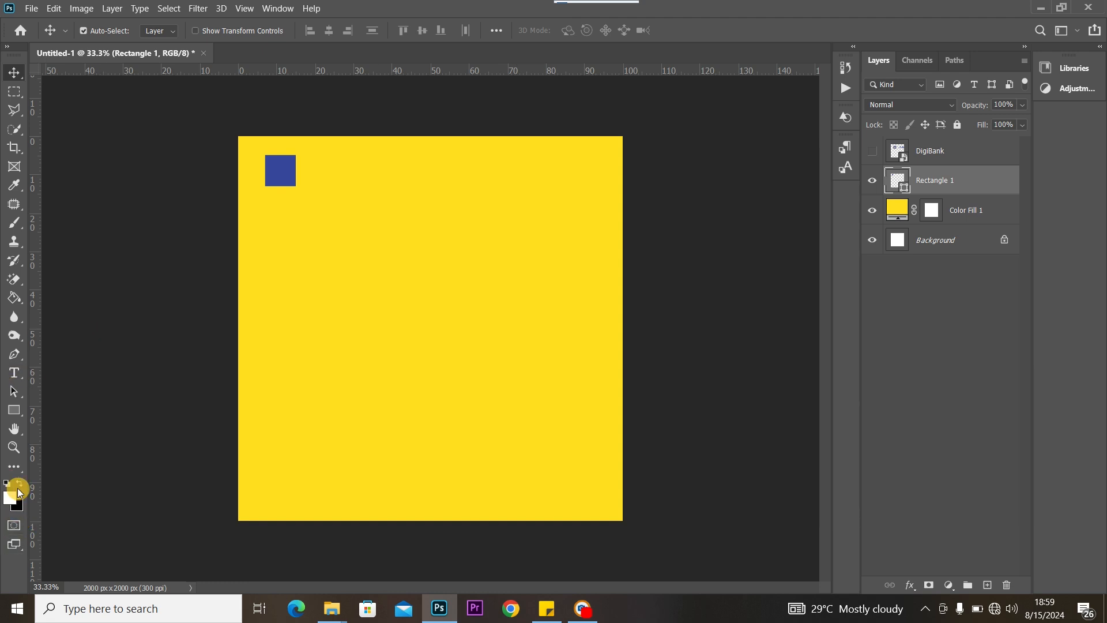
left_click(19, 417)
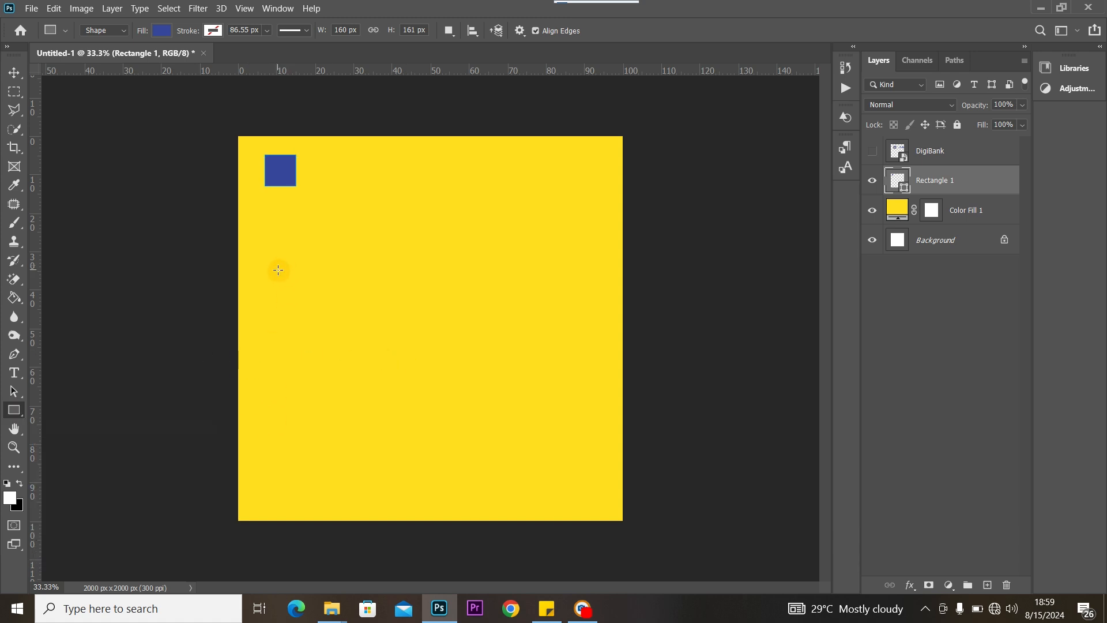
left_click_drag(269, 274, 316, 464)
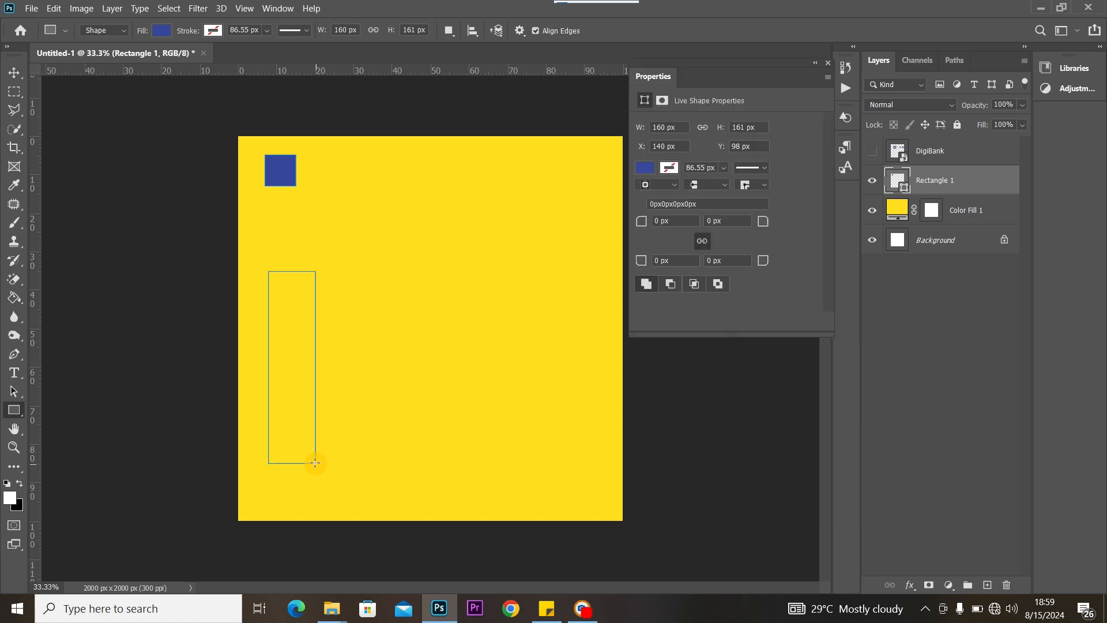
left_click(646, 167)
left_click(648, 244)
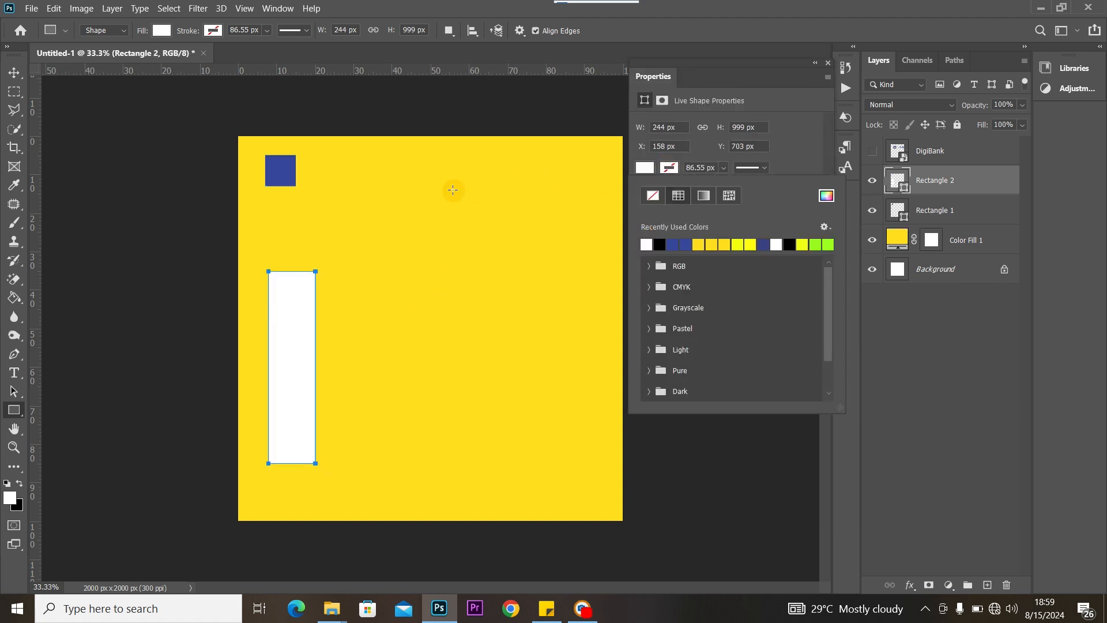
left_click(827, 63)
left_click(828, 63)
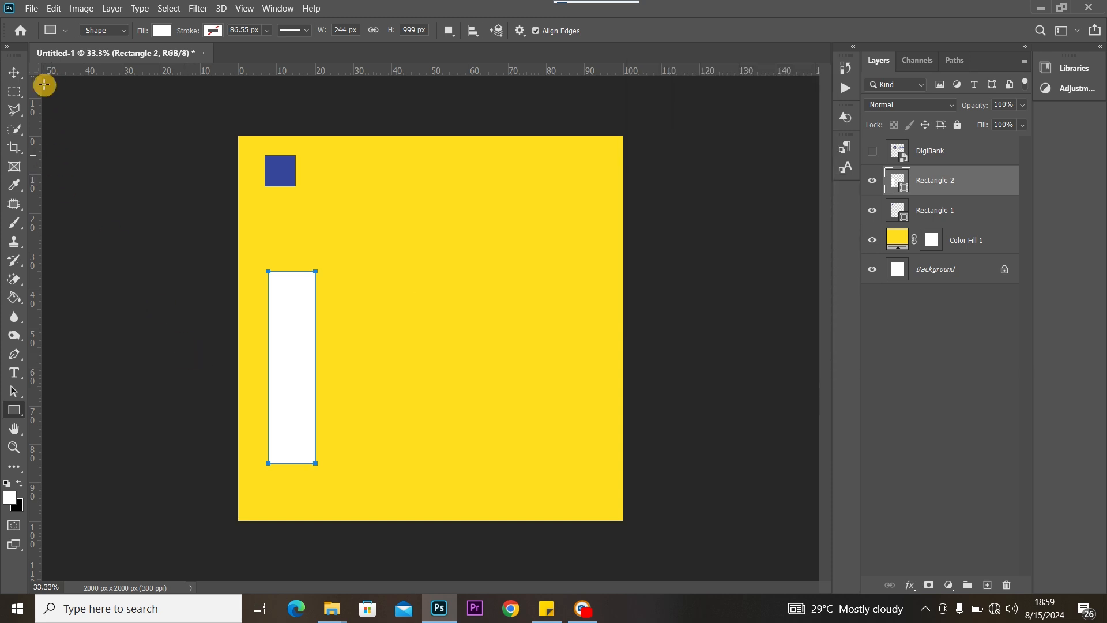
left_click(14, 72)
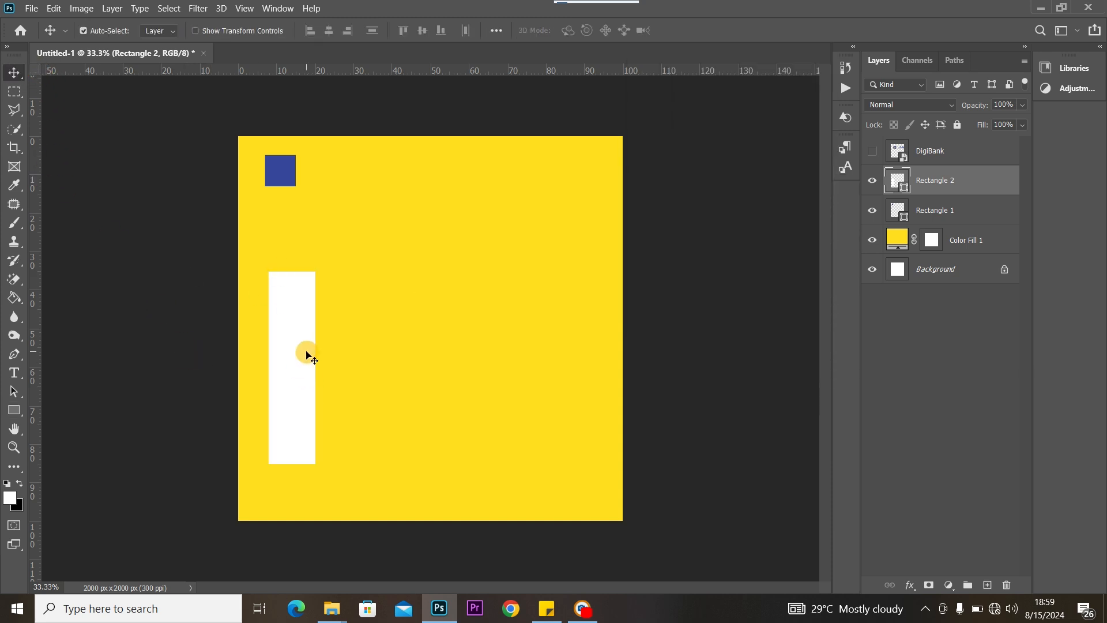
Move the white rectangle up and to the right, then duplicate it and place the copy just right of it.
left_click_drag(305, 353, 349, 295)
key("ctrl+j")
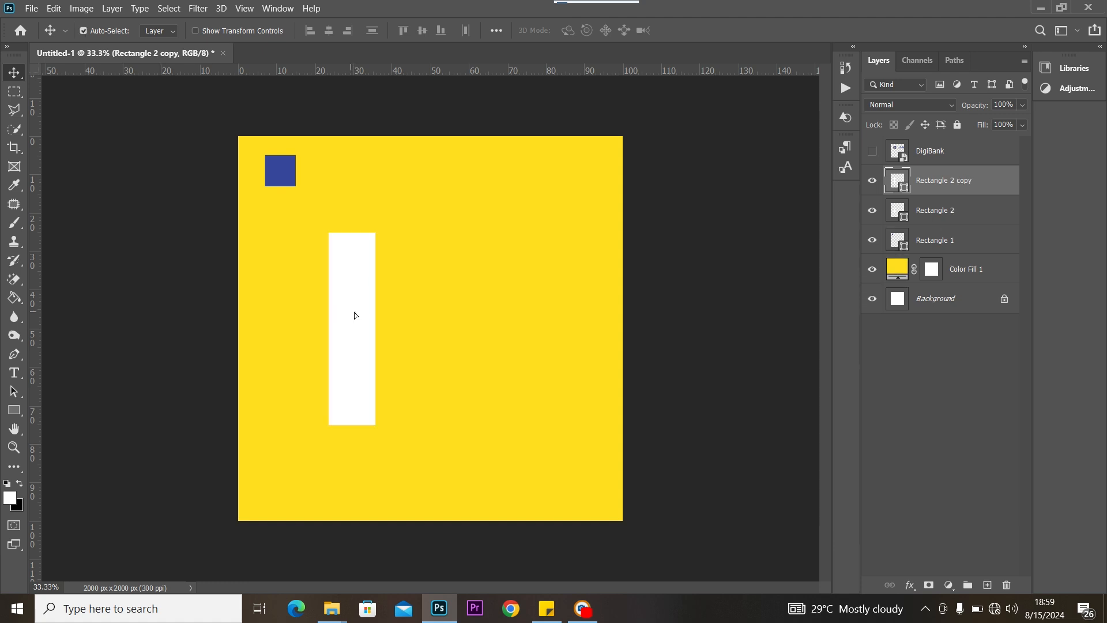
left_click_drag(355, 315, 419, 321)
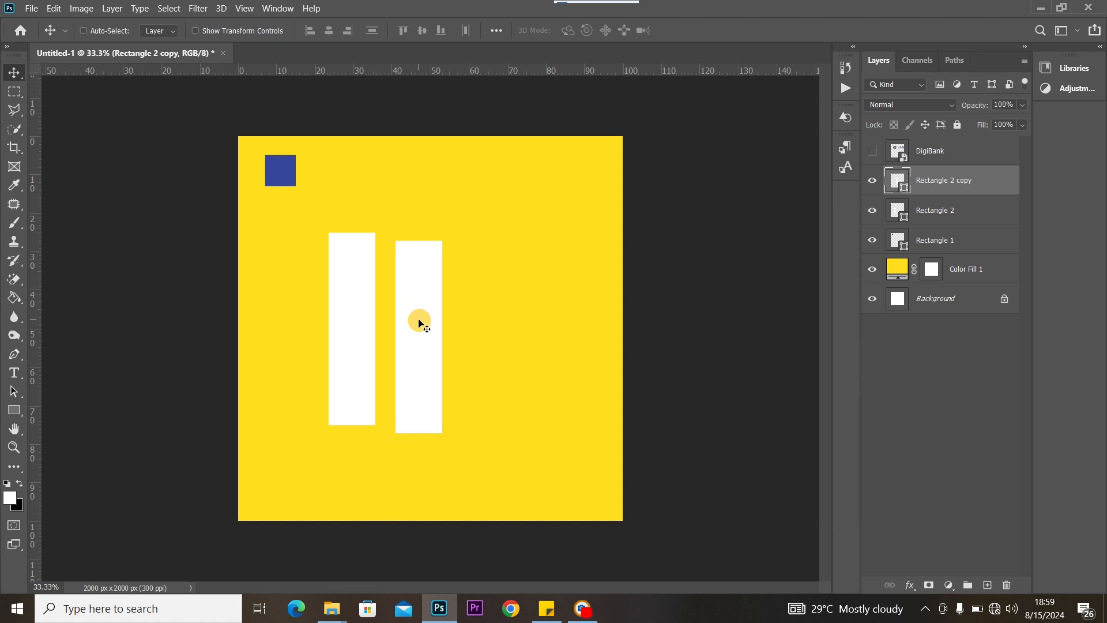
Rotate the rectangle copy and position it as a diagonal strip running down-left from the upright rectangle's lower end.
key("ctrl+t")
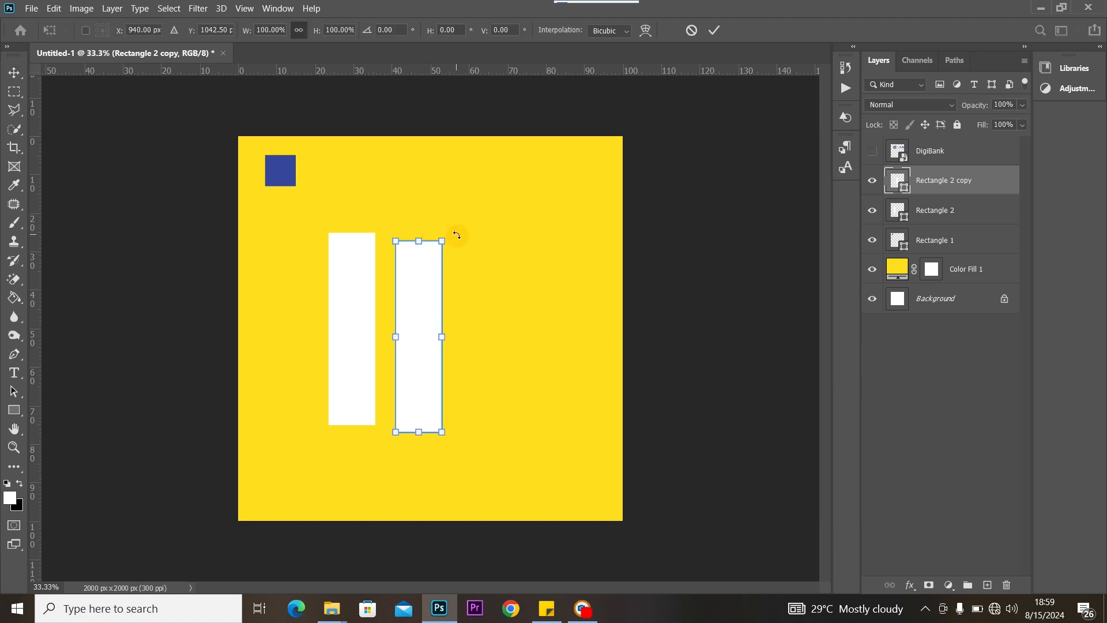
left_click_drag(455, 235, 326, 455)
left_click(13, 74)
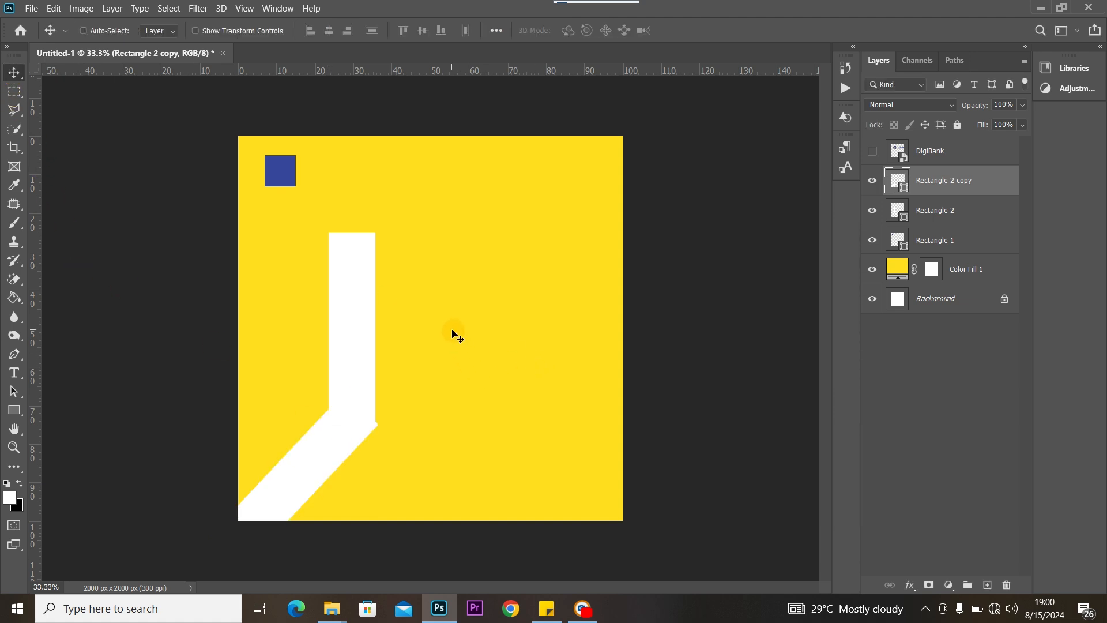
Align the diagonal strip's upper corner exactly with the upright rectangle's lower-right corner.
key("ctrl+plus")
key("ctrl+plus")
key("ctrl+plus")
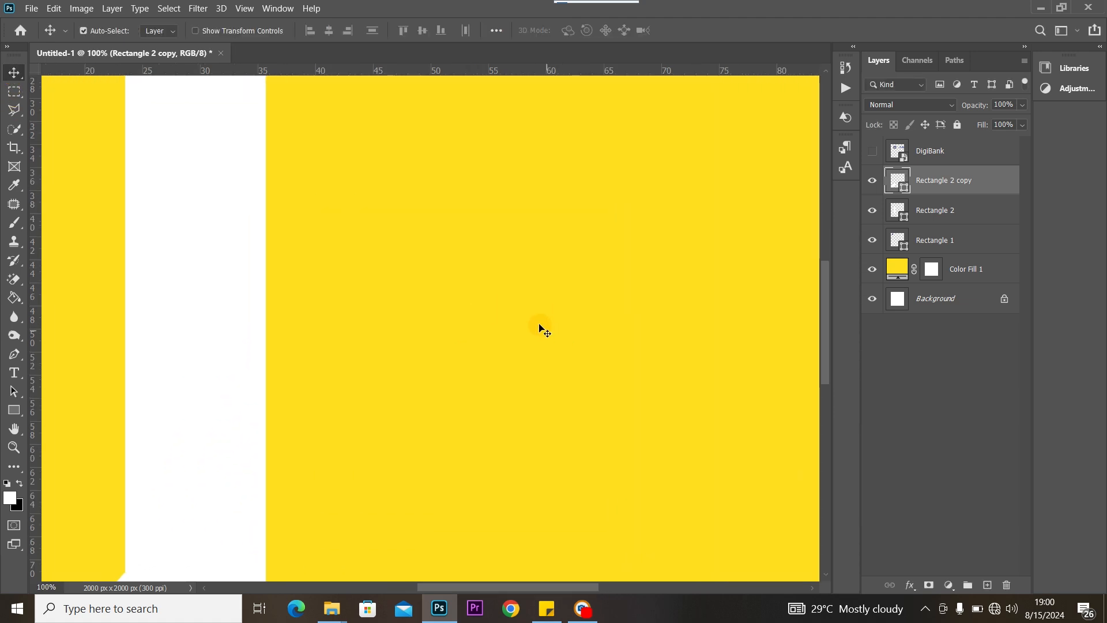
scroll(542, 329, "down", 5)
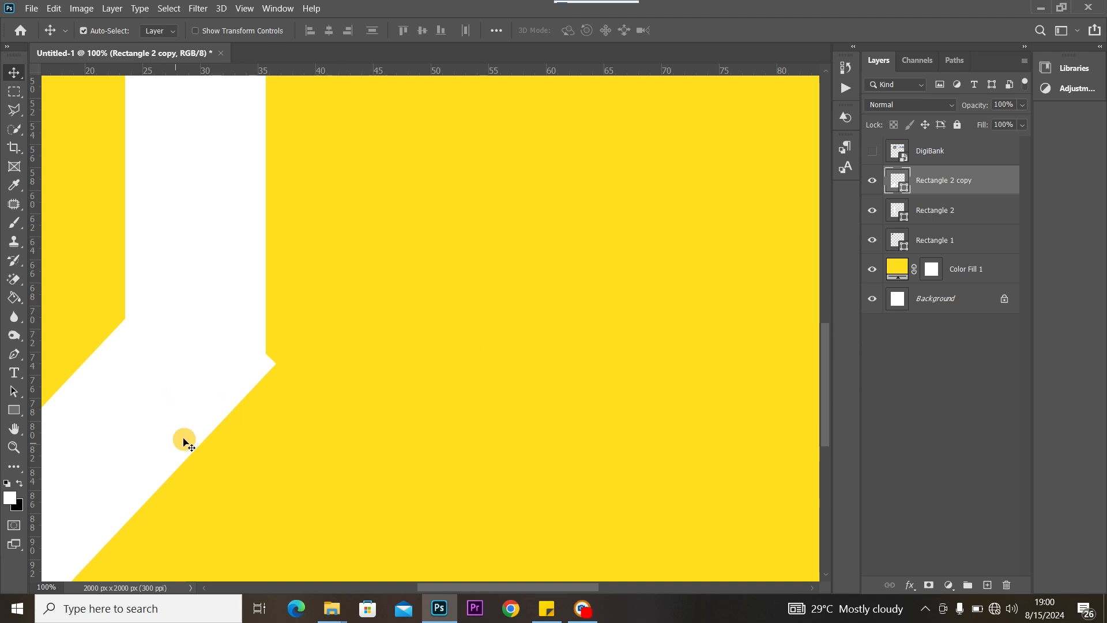
left_click_drag(183, 439, 162, 438)
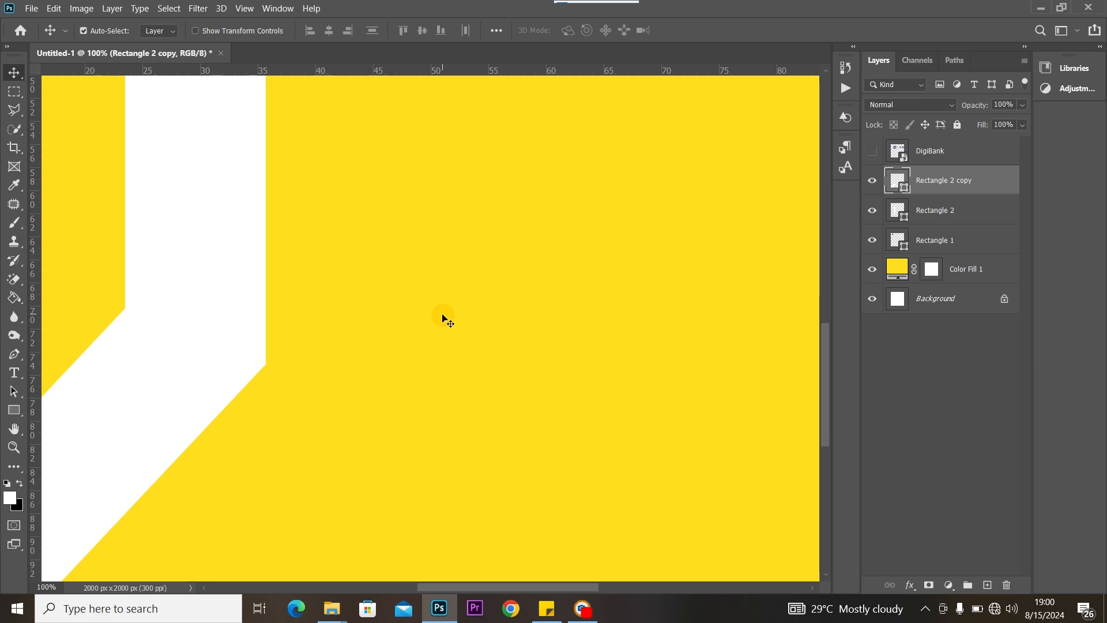
key("ctrl+0")
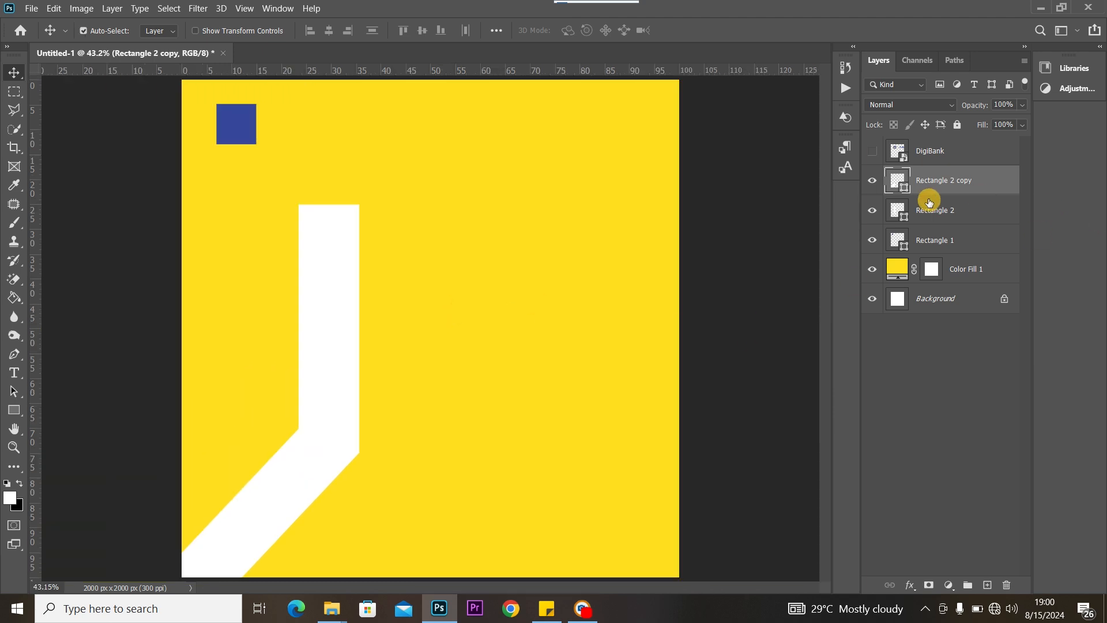
Move the upright rectangle and its diagonal strip together down and to the left on the canvas.
left_click(982, 213, "ctrl")
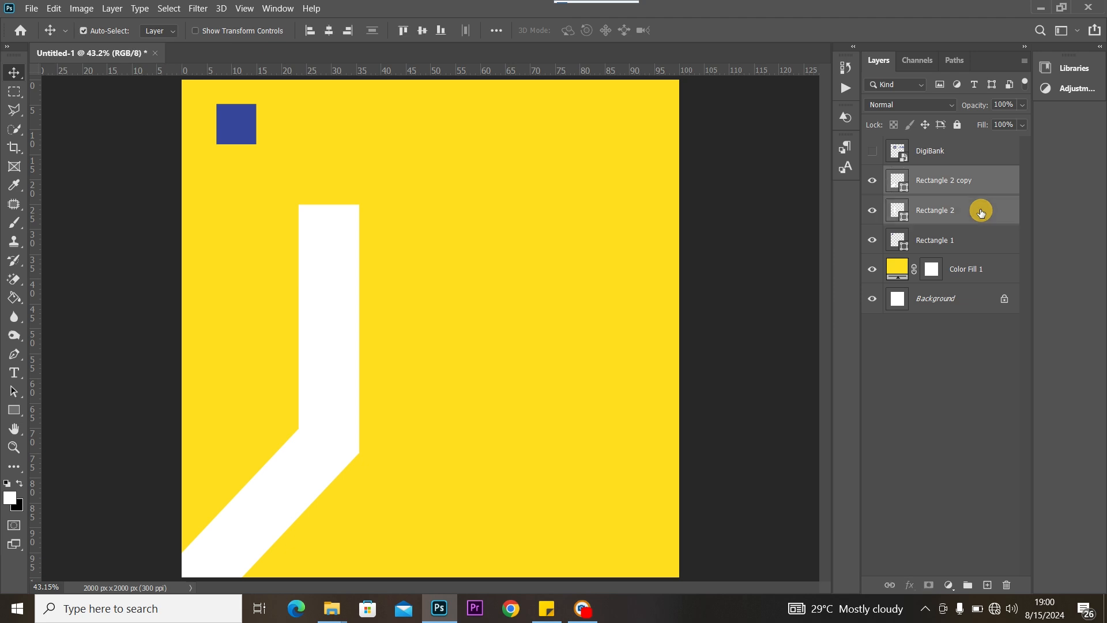
key("ctrl+t")
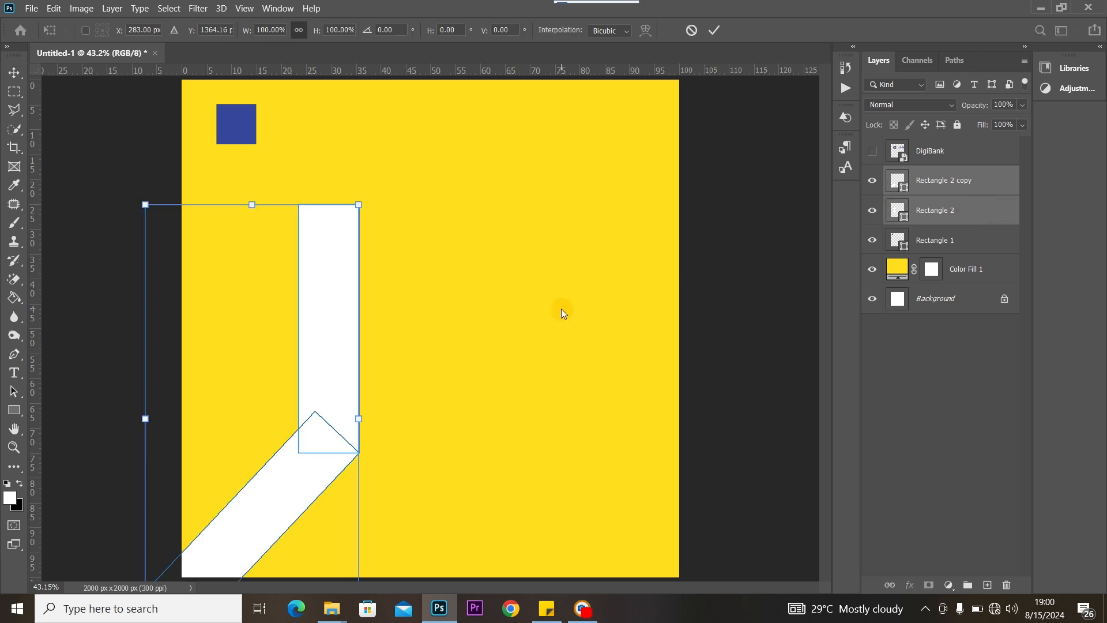
left_click_drag(341, 344, 284, 380)
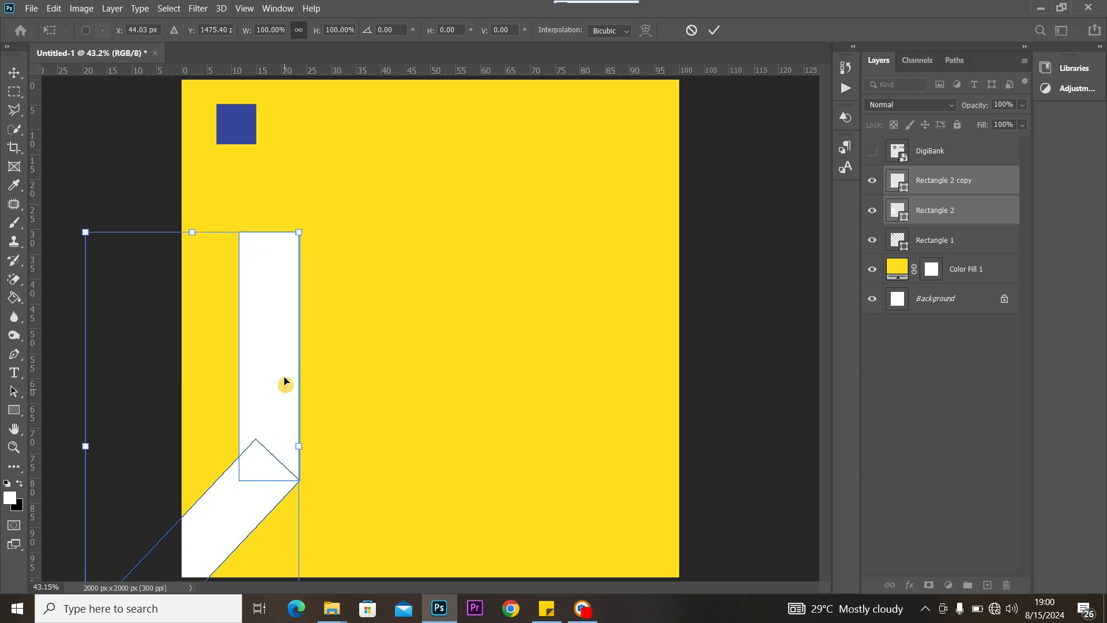
left_click(14, 73)
left_click(562, 263)
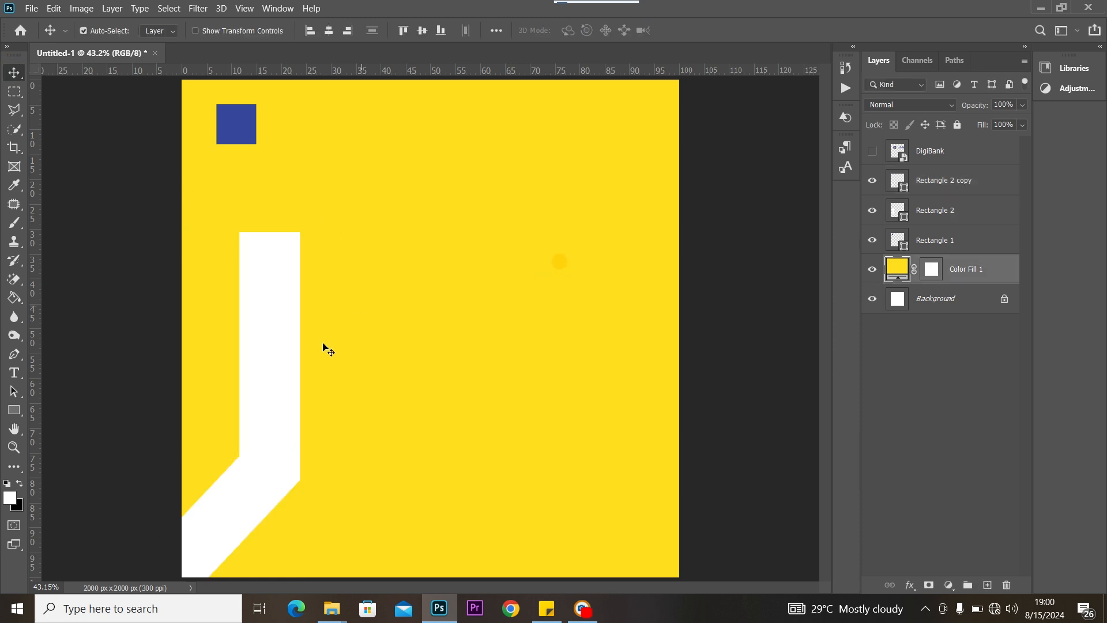
Shorten the upright rectangle from its upper end to a little over half its height, keeping its lower end in place.
left_click(261, 293)
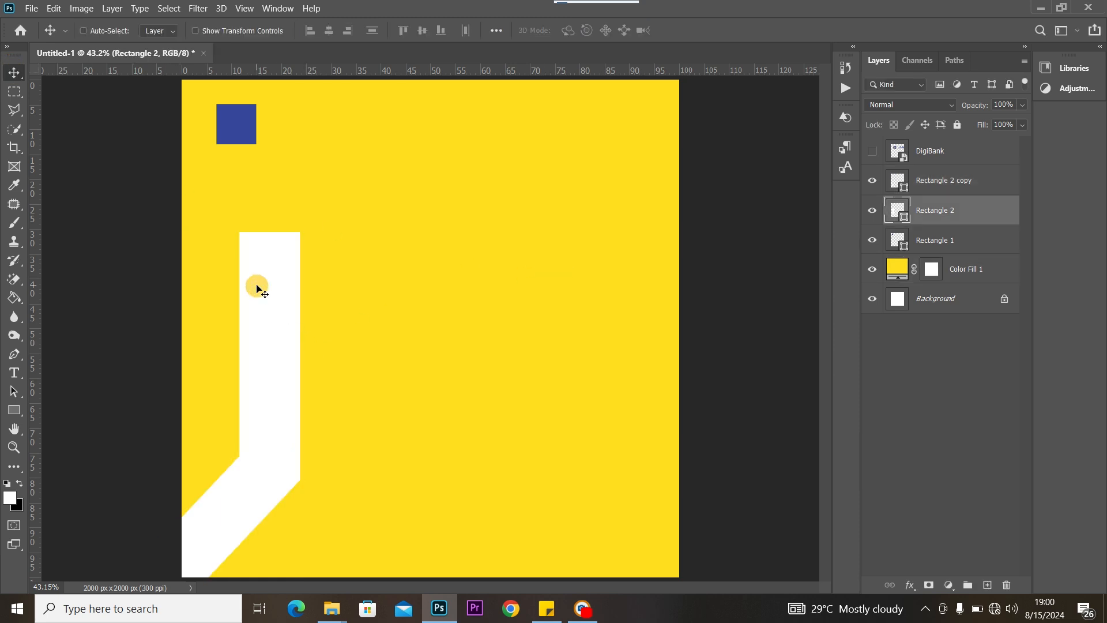
key("ctrl+t")
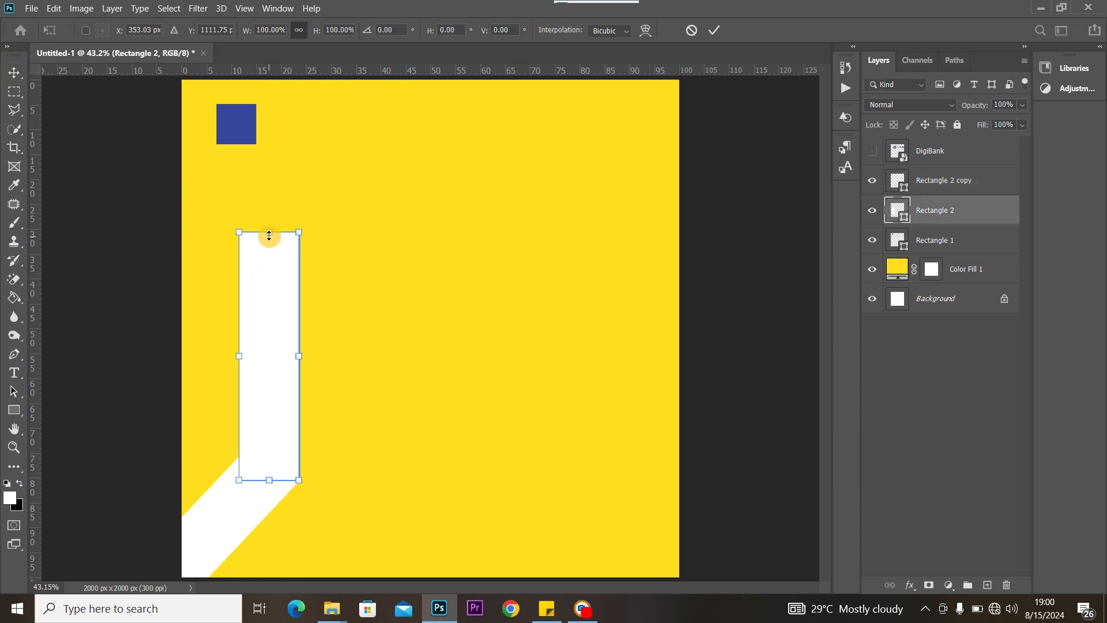
left_click_drag(268, 231, 269, 338)
left_click(12, 70)
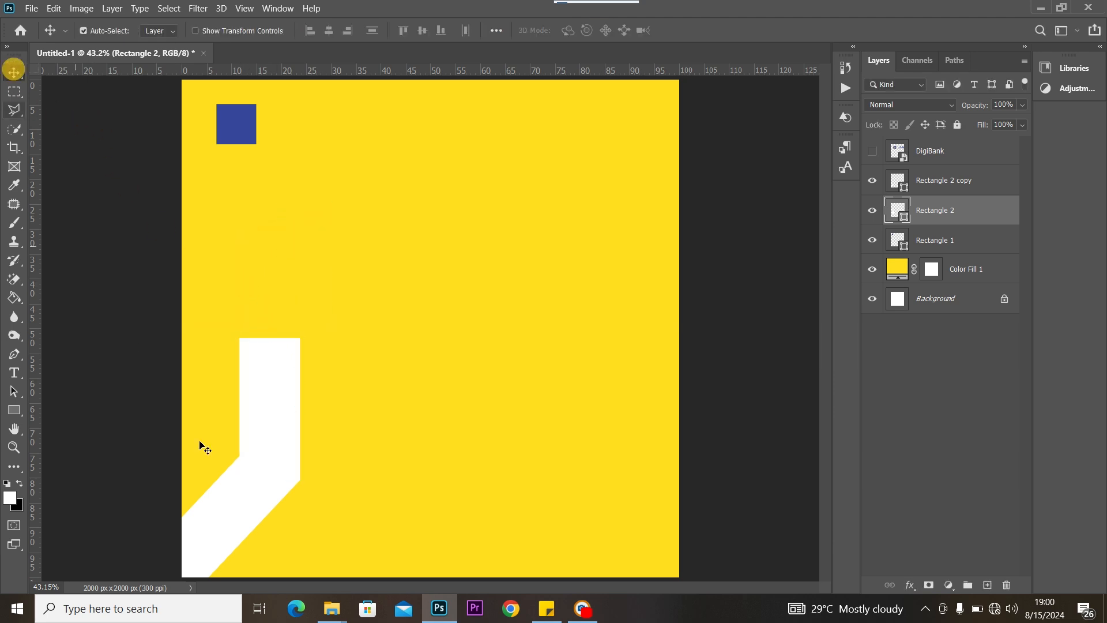
Move both parts of the bent bar left until the strip's lower edge meets the canvas's lower-left corner.
left_click(970, 182, "ctrl")
key("ctrl+t")
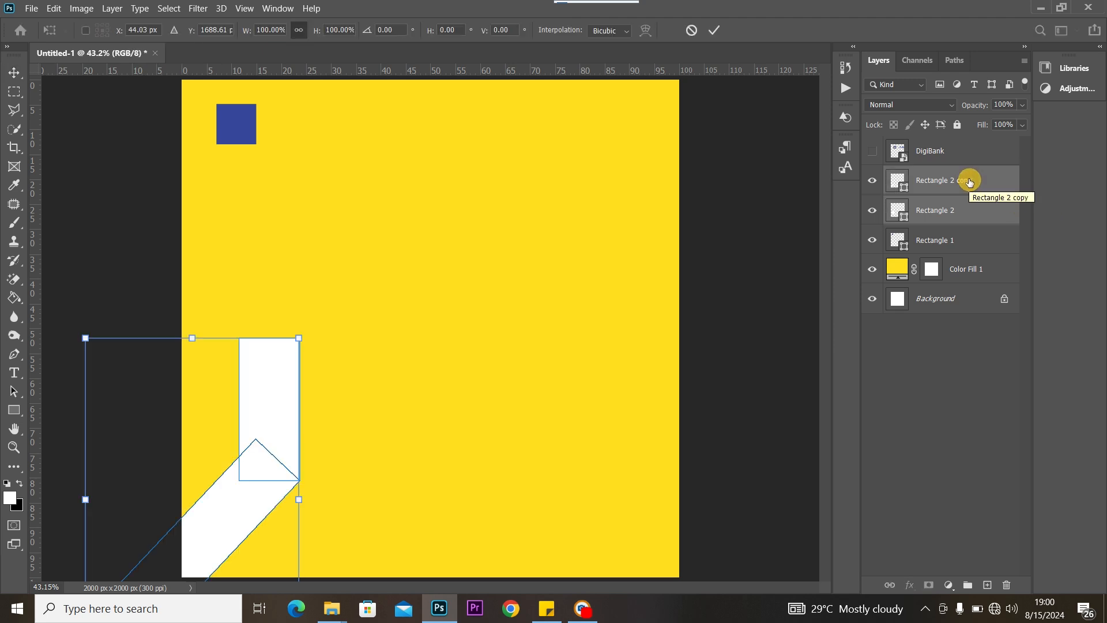
left_click_drag(283, 408, 243, 407)
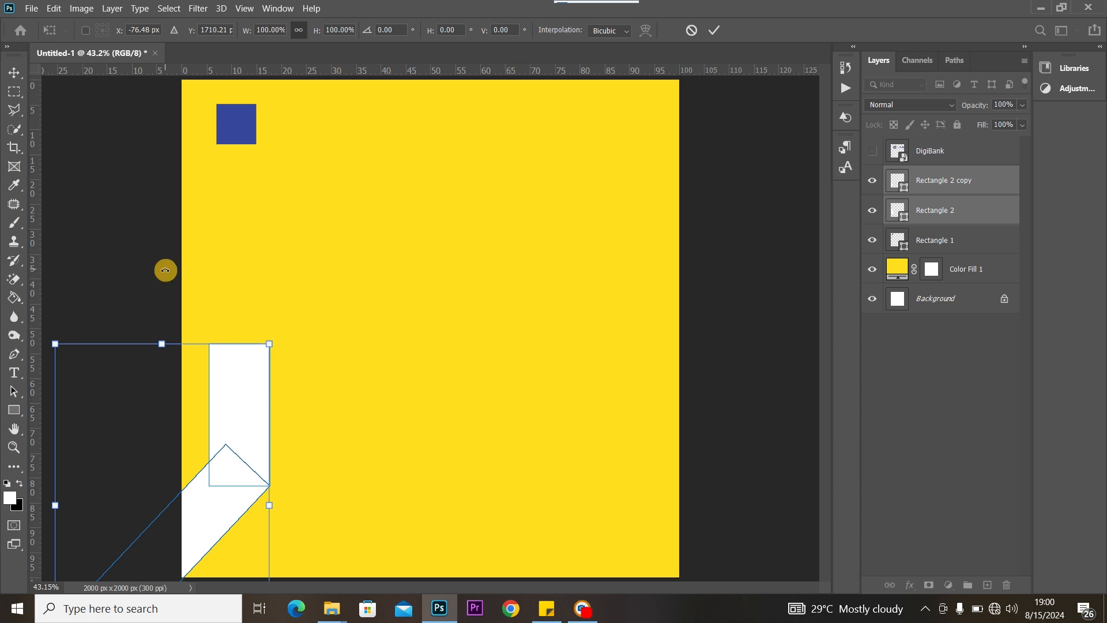
left_click(15, 74)
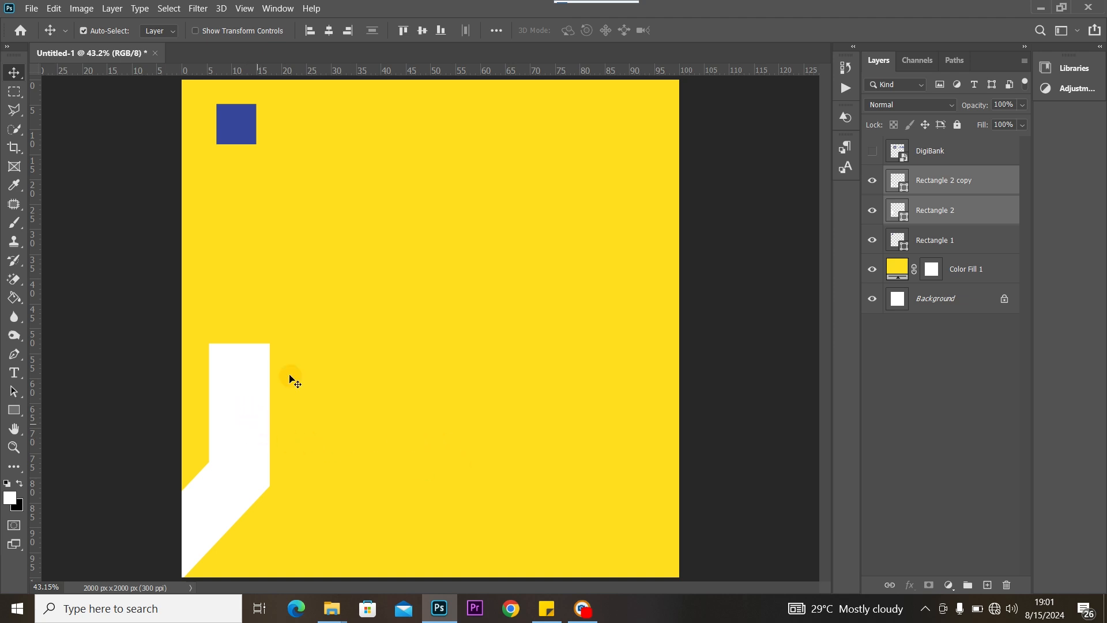
Check the service list in Sticky Notes, then duplicate the bent bar and place the copy to its right, slightly lower.
left_click(547, 610)
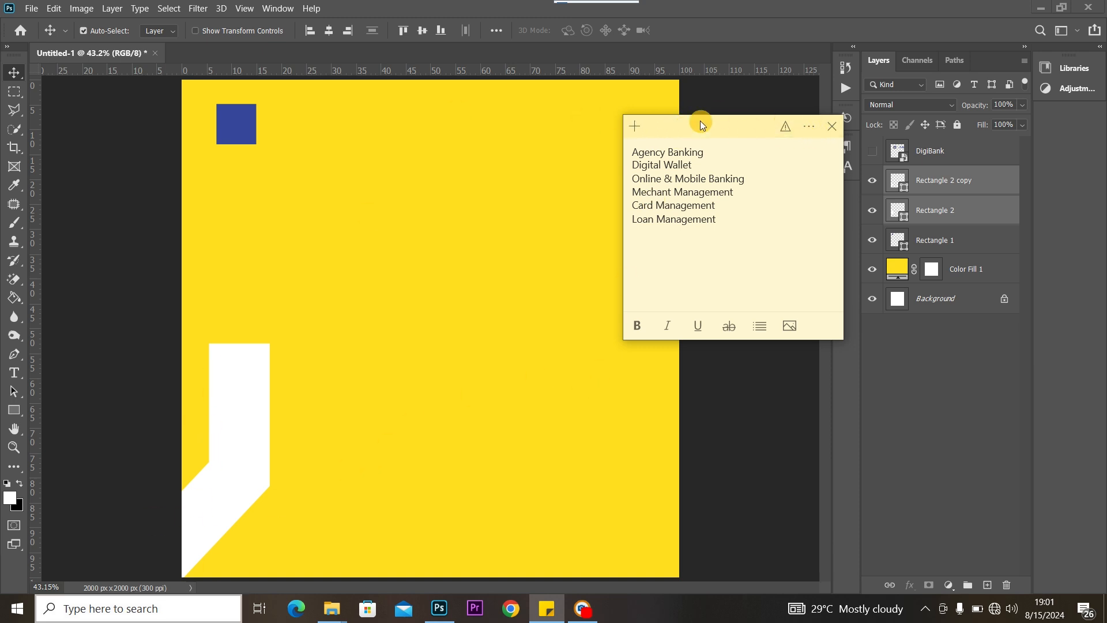
left_click(728, 94)
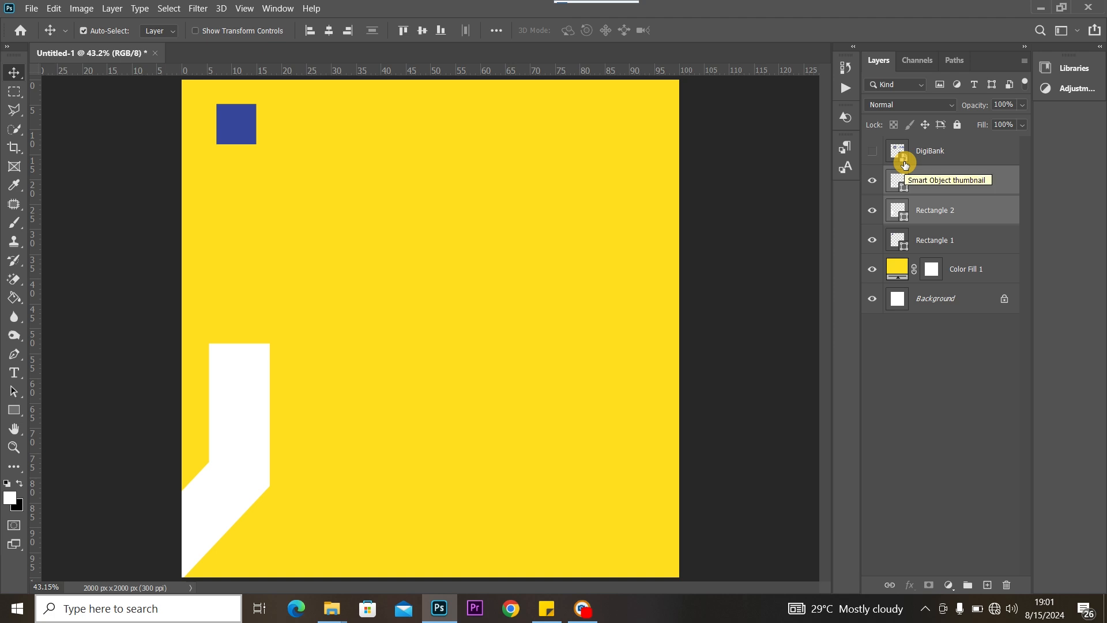
key("ctrl+j")
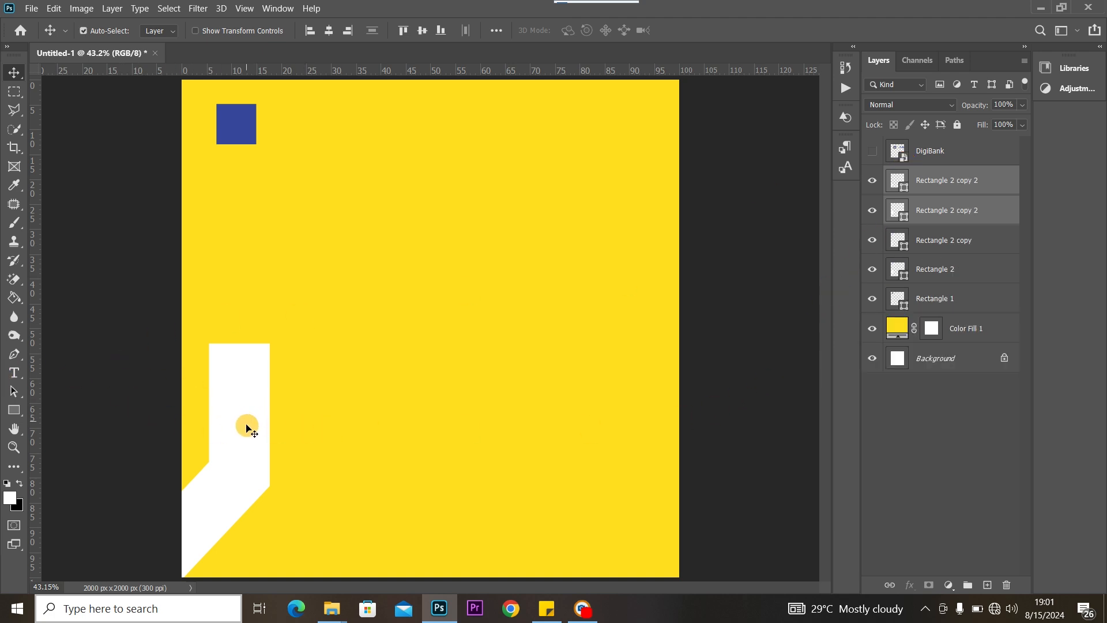
left_click_drag(244, 452, 341, 479)
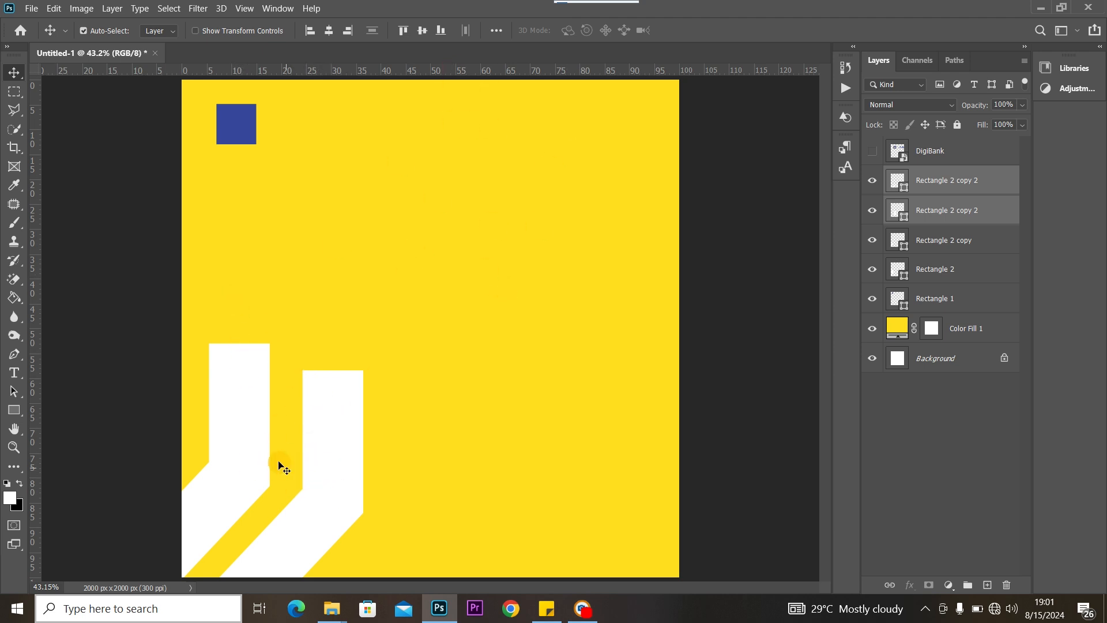
Move both parts of the first bent bar straight up, keeping it near the canvas's left edge.
left_click(239, 452)
left_click(973, 242, "ctrl")
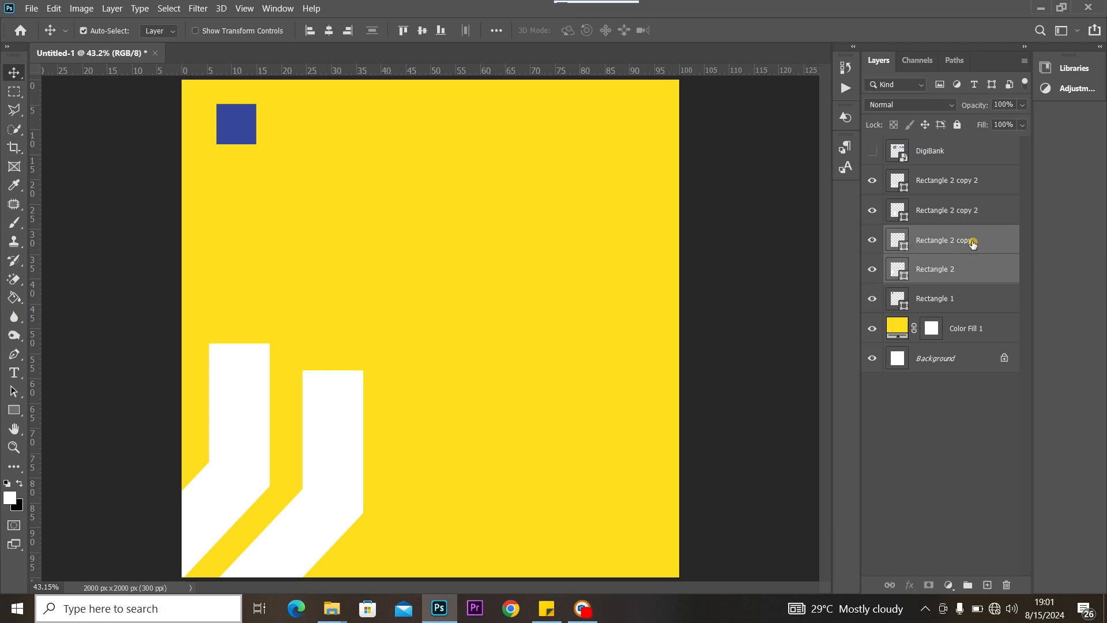
key("ctrl+t")
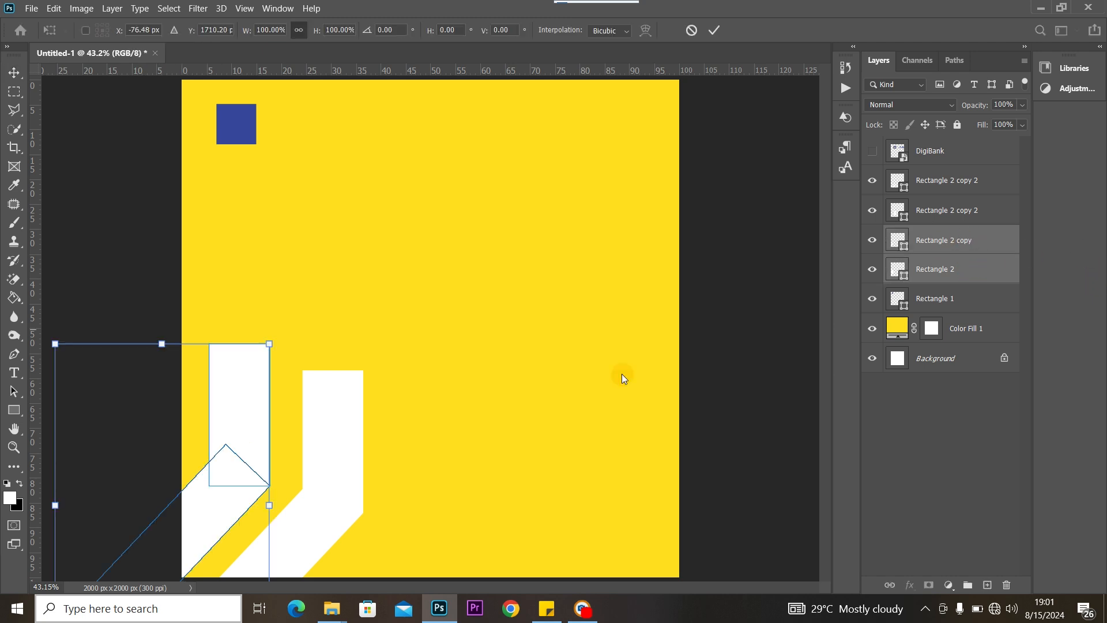
left_click_drag(234, 477, 233, 423)
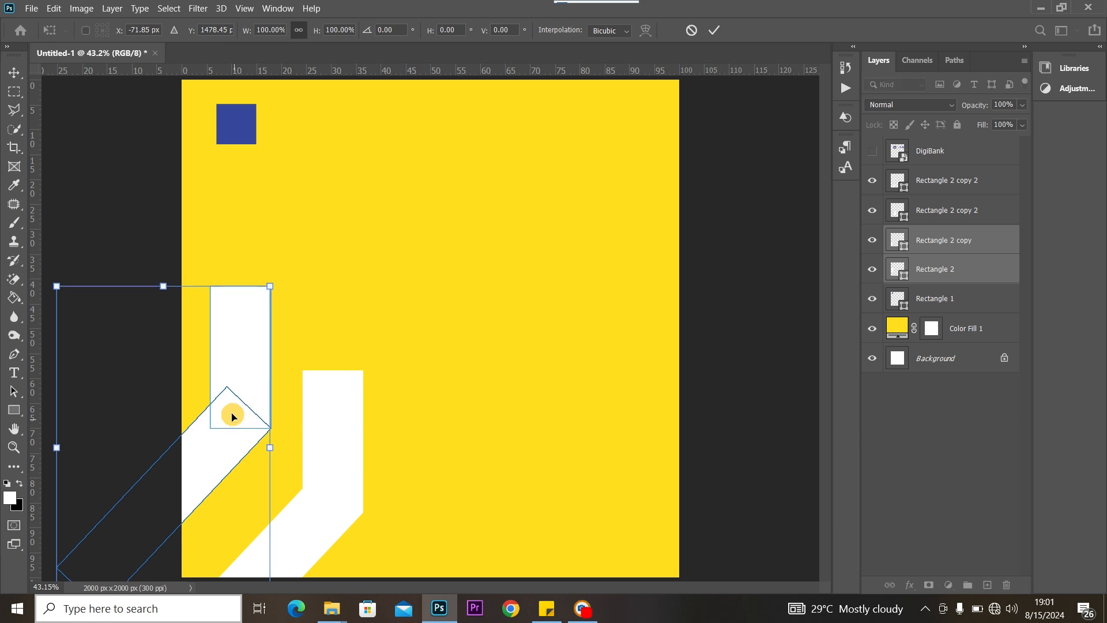
left_click(14, 72)
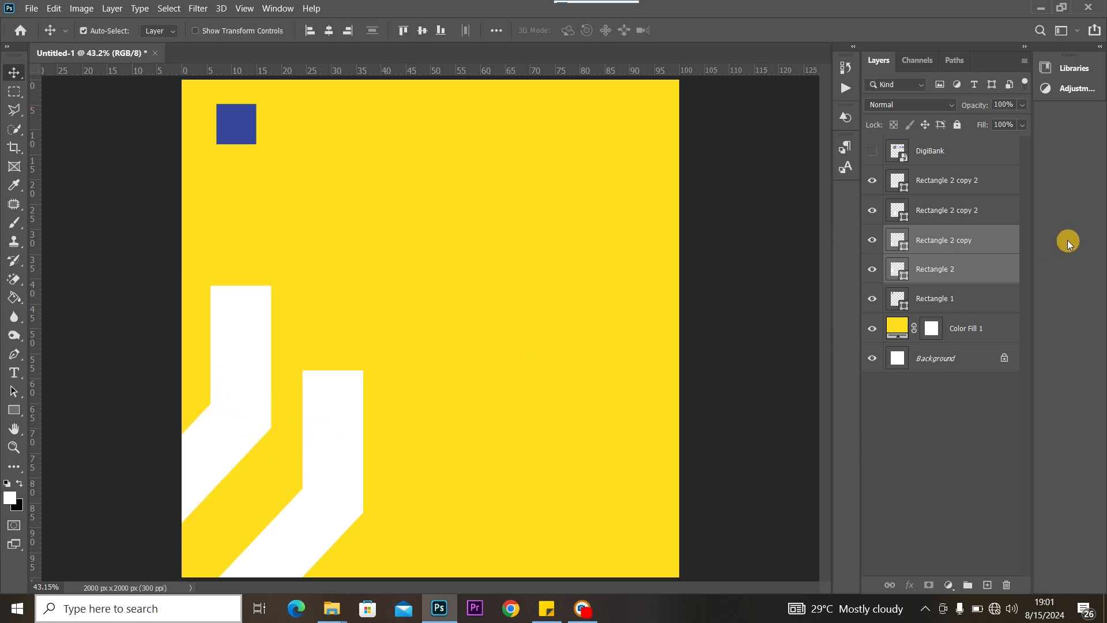
Move the second bent bar up and slightly right so it sits just lower than the first bar.
left_click(999, 214)
left_click(994, 177, "shift")
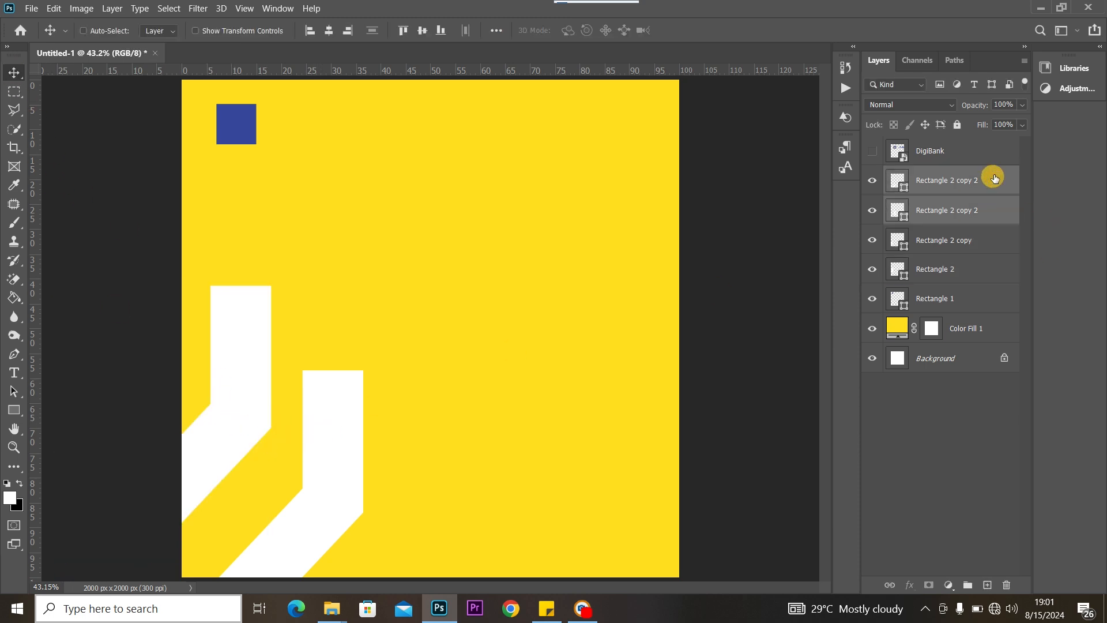
key("ctrl+t")
left_click_drag(331, 442, 343, 402)
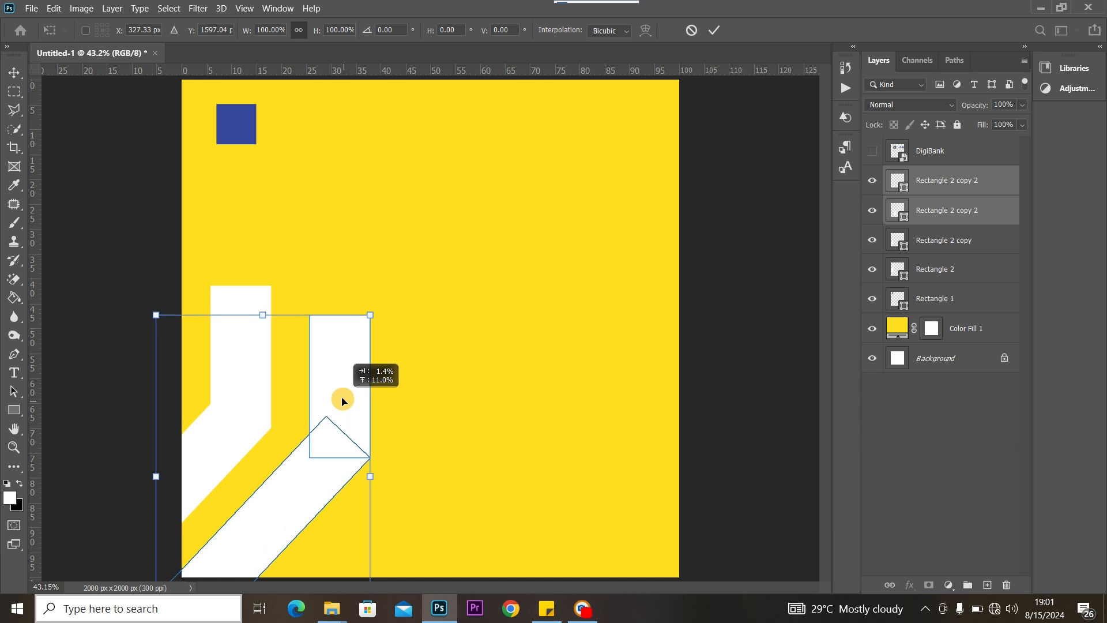
left_click(529, 378)
left_click(350, 367)
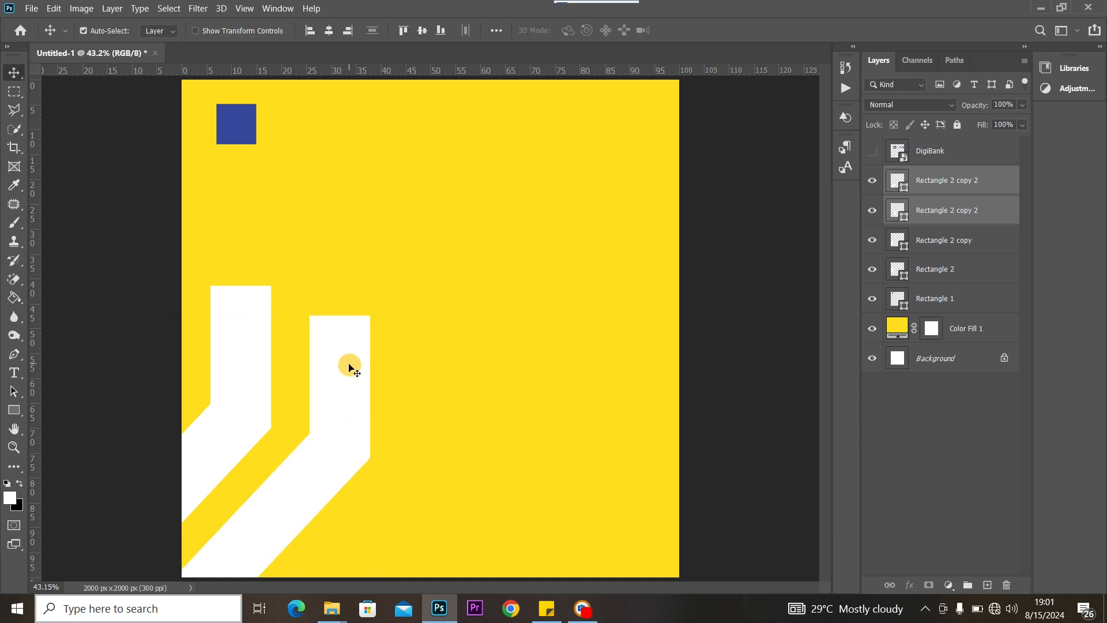
key("ctrl+t")
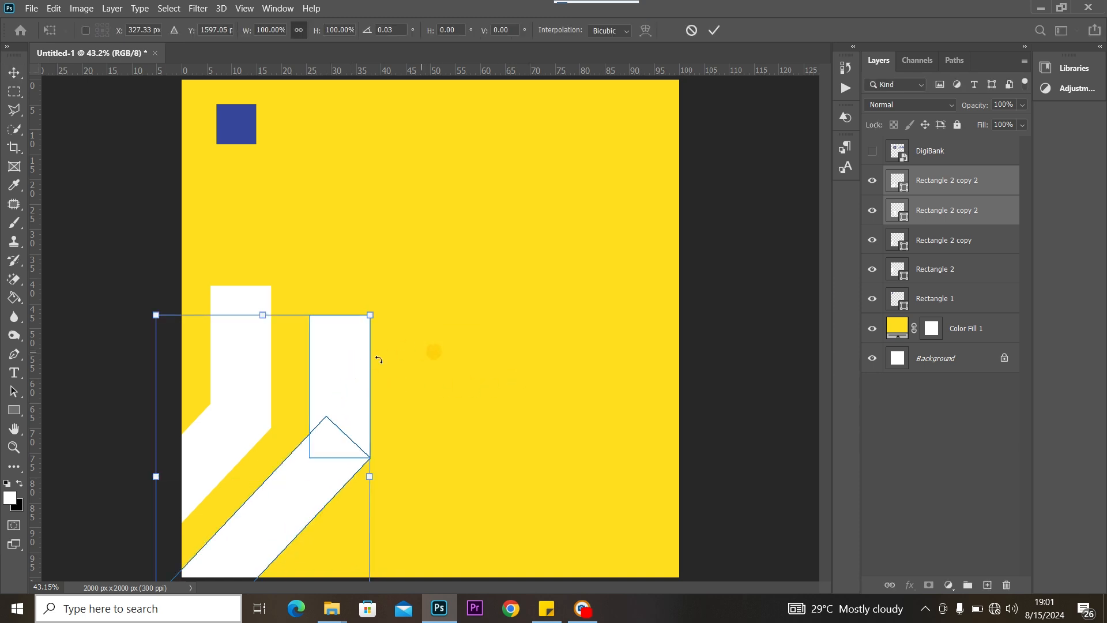
left_click(18, 69)
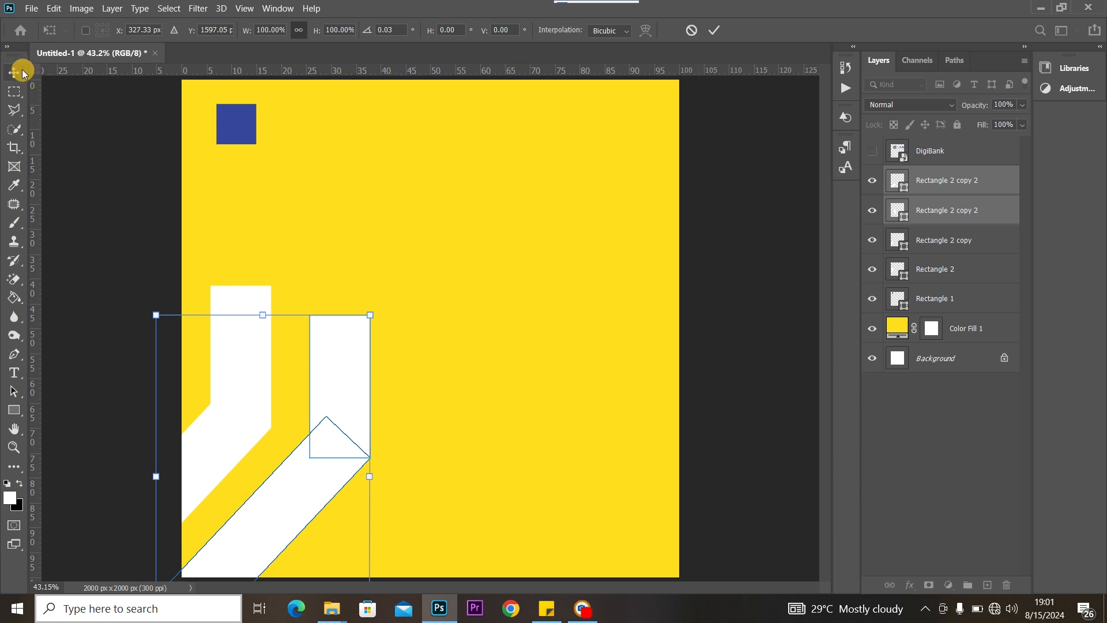
left_click(444, 314)
Stretch the second bar's upright rectangle upward to about 143% of its height, making it taller than the first bar.
left_click(349, 356)
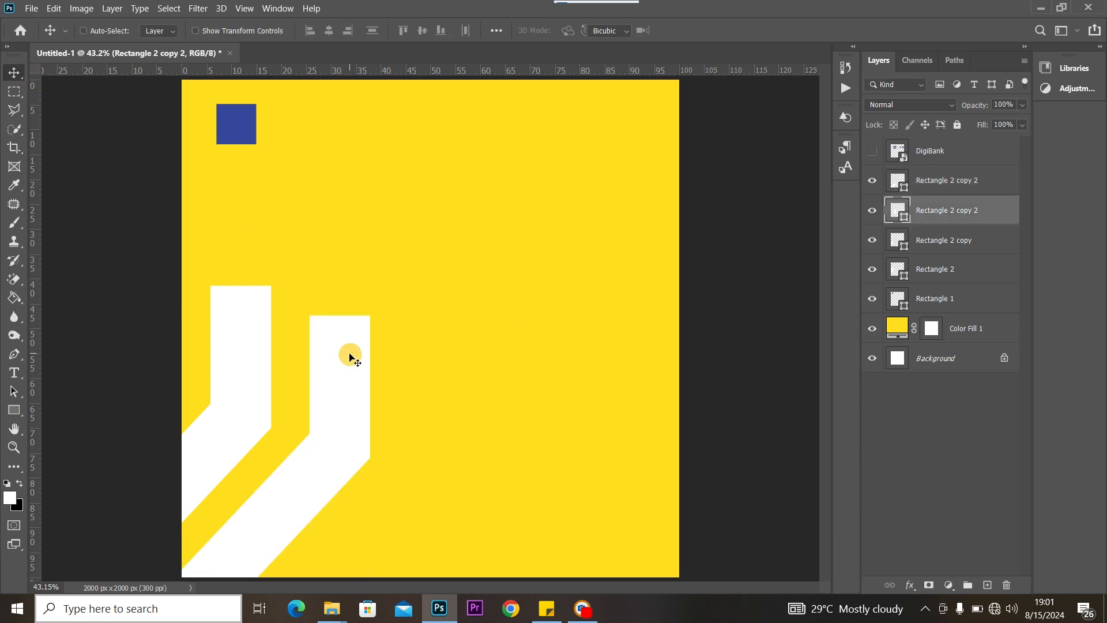
key("ctrl+t")
left_click_drag(343, 313, 341, 251)
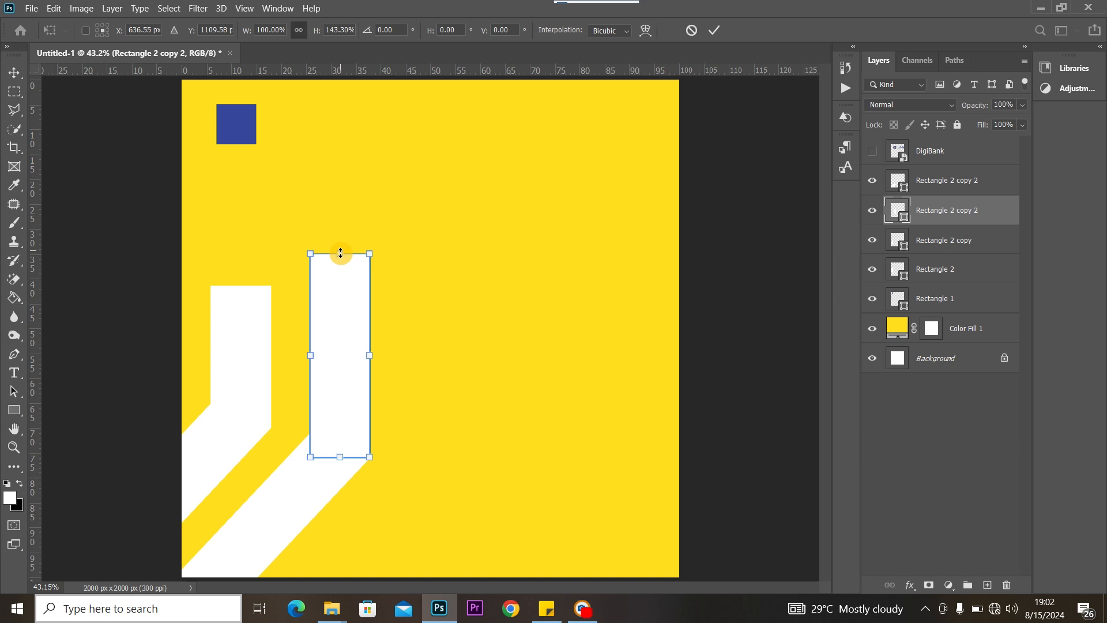
left_click(14, 72)
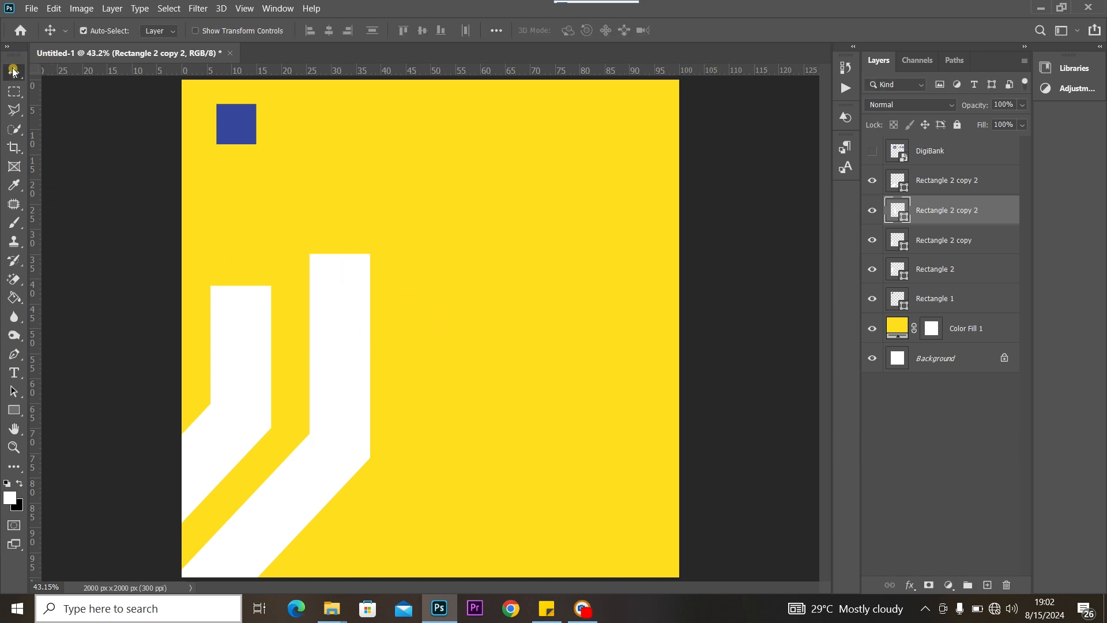
Duplicate both parts of the second bent bar and place the copy to its right, slightly lower, as the third bar.
left_click(985, 183, "ctrl")
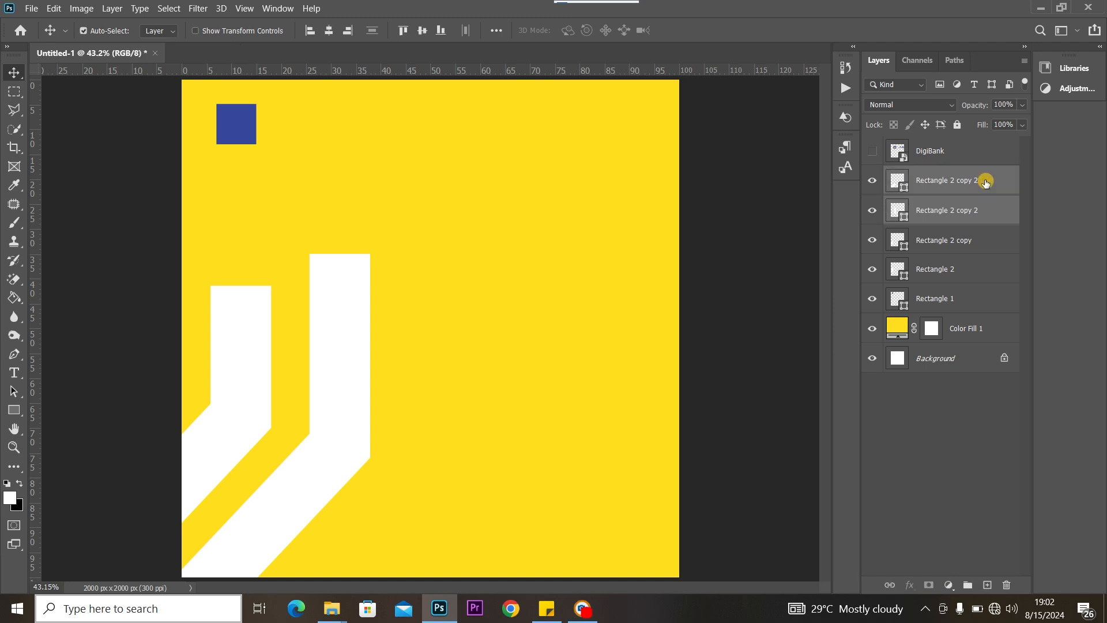
key("ctrl+j")
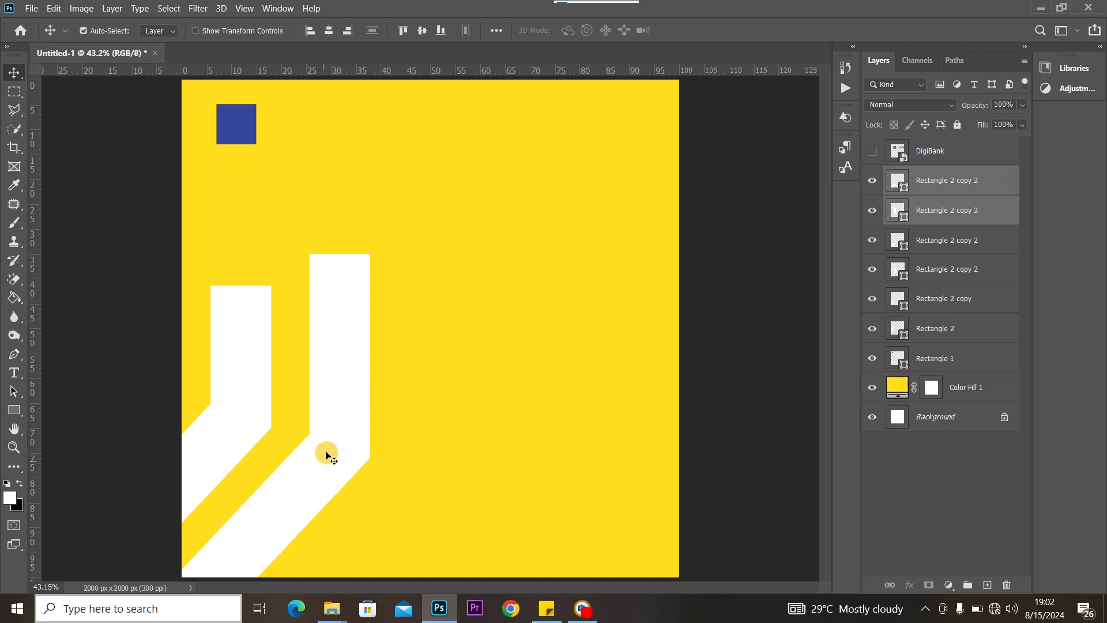
left_click_drag(335, 432, 434, 465)
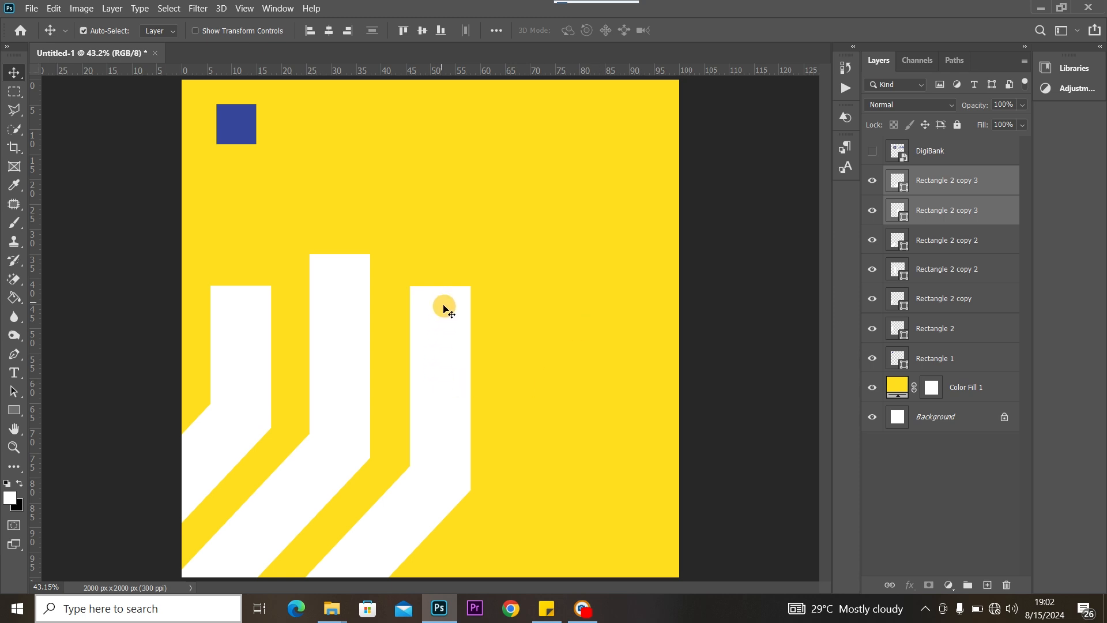
Stretch the third bar's upright rectangle upward to about 130% of its height, above the second bar's top.
left_click(479, 335)
left_click(441, 325)
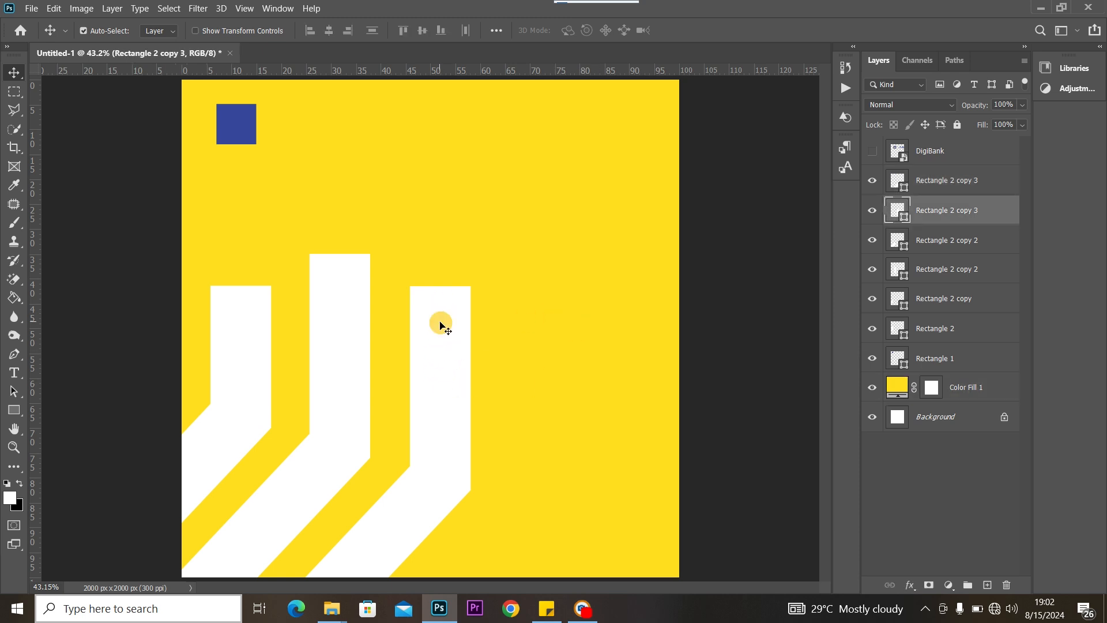
key("ctrl+t")
left_click_drag(444, 289, 441, 226)
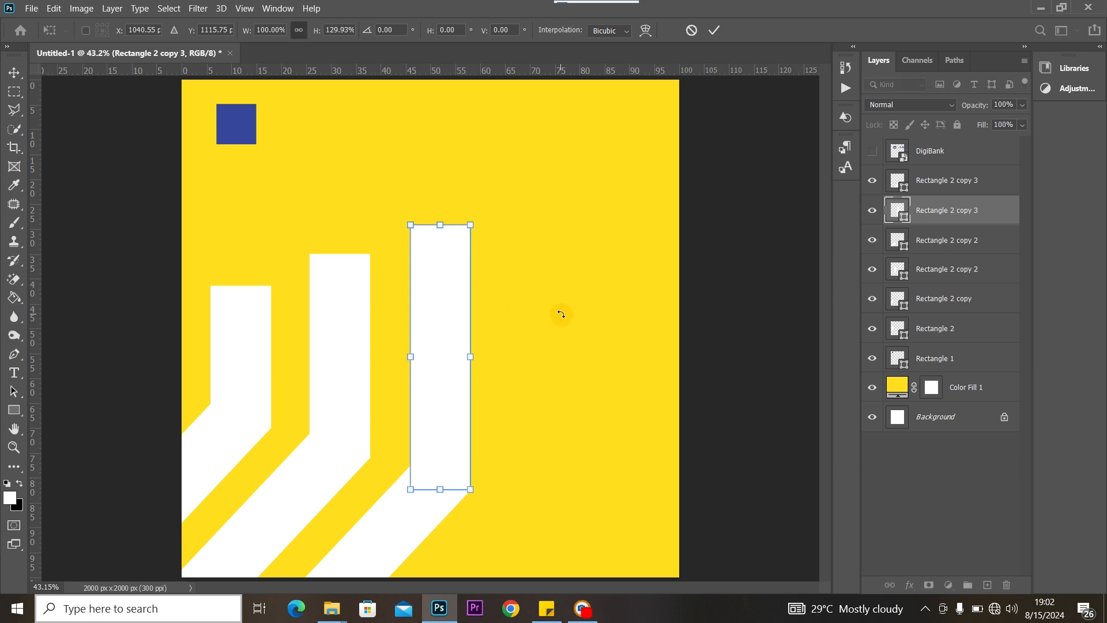
left_click(14, 74)
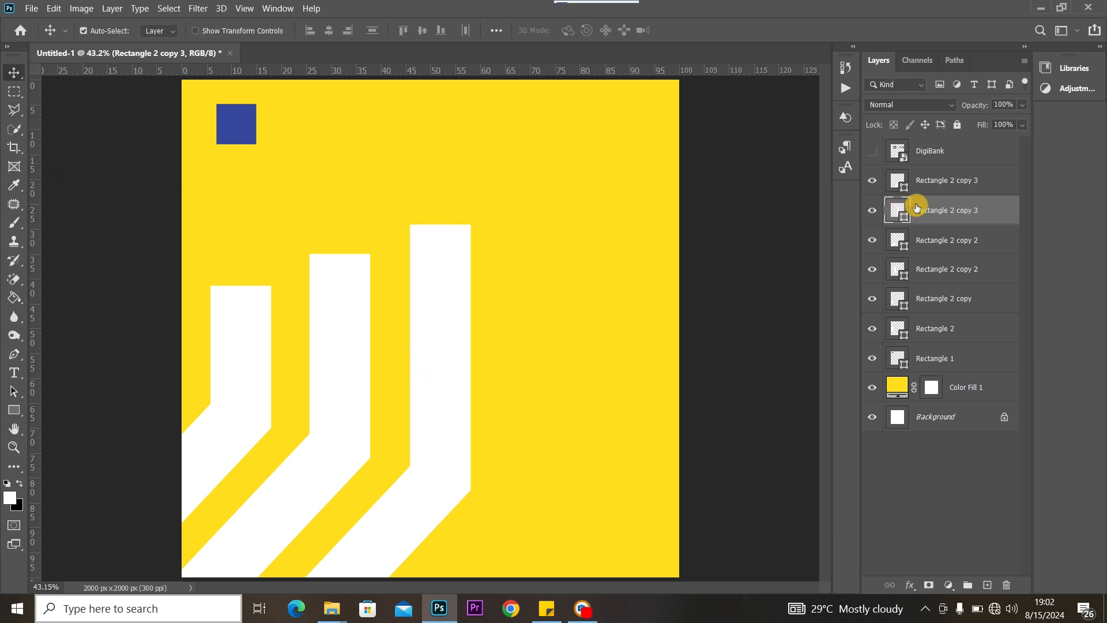
Duplicate both parts of the third bent bar and place the copy to its right, slightly lower, as the fourth bar.
left_click(871, 184)
left_click(872, 184)
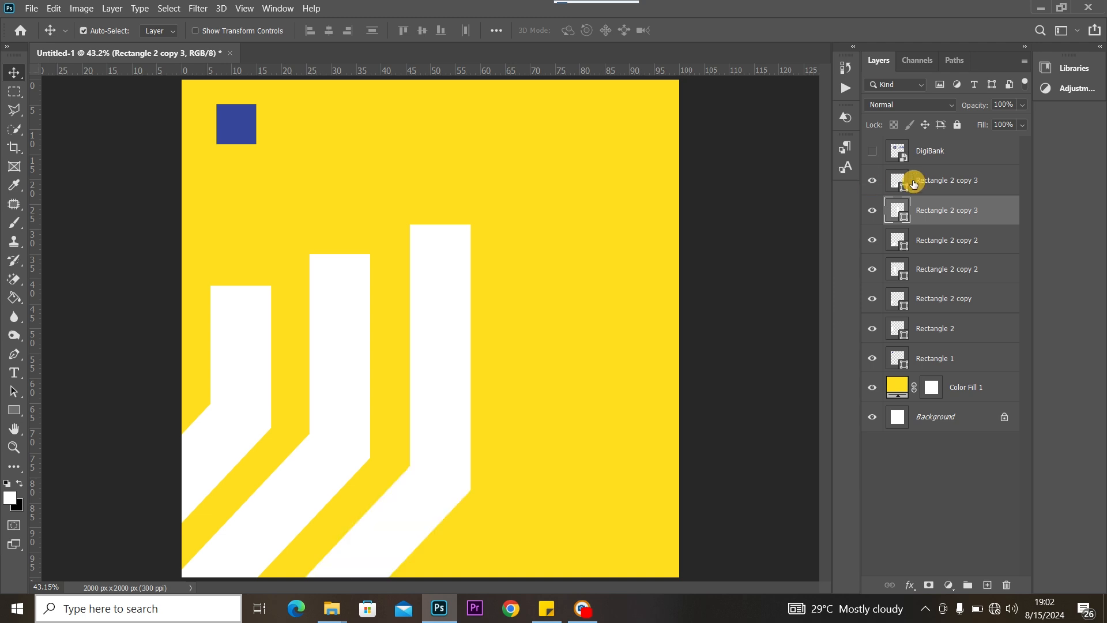
left_click(943, 181, "ctrl")
key("ctrl+j")
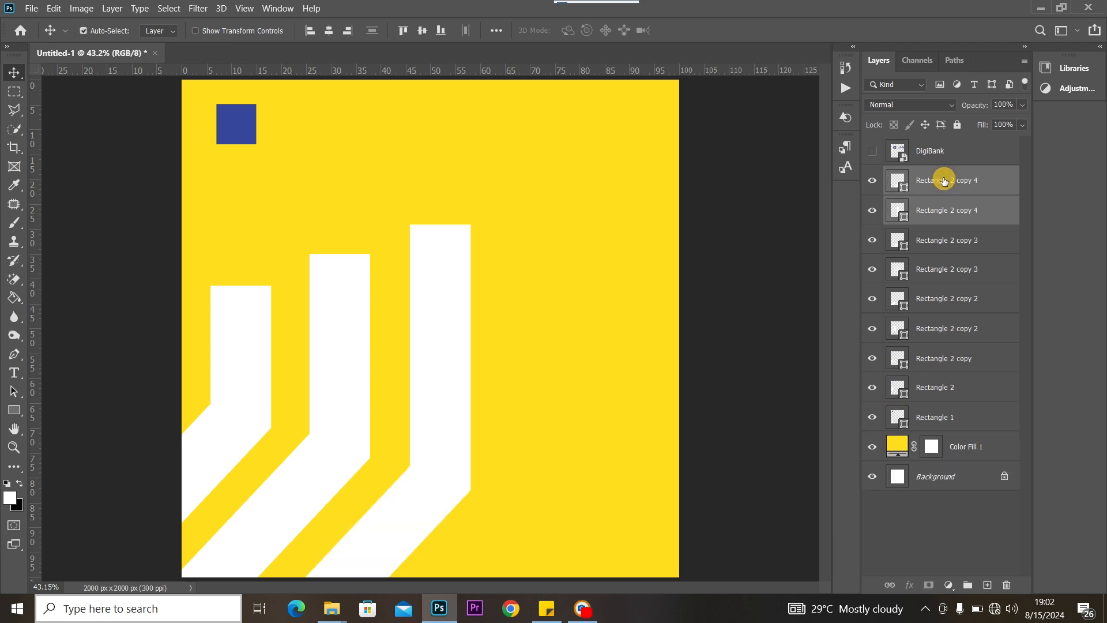
left_click_drag(438, 397, 537, 428)
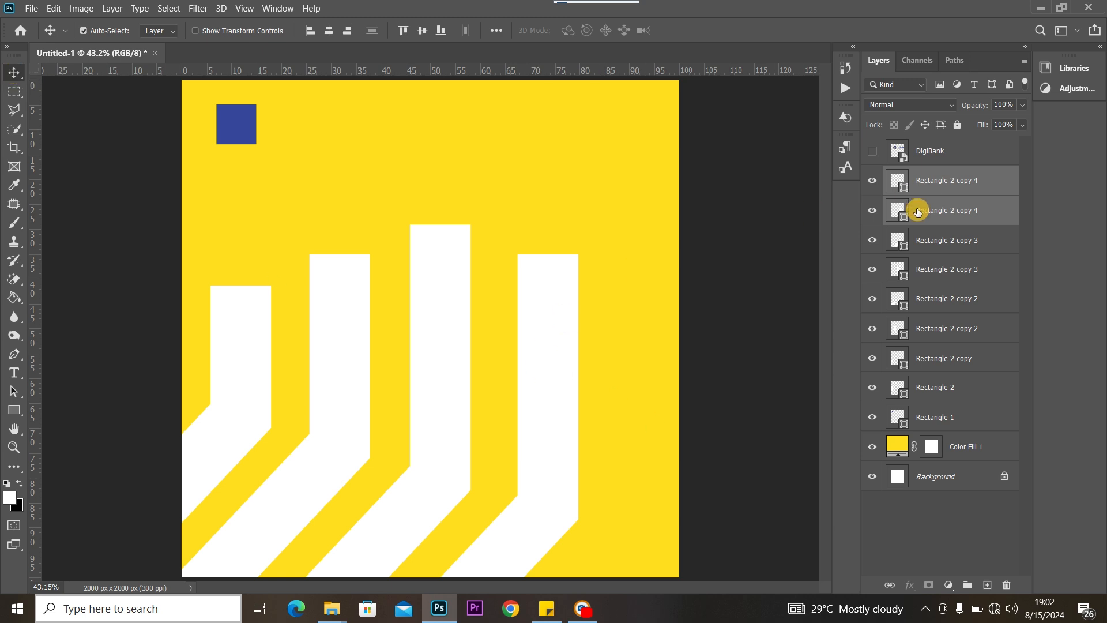
Duplicate both parts of the fourth bent bar and place the copy to its right, slightly lower, as the fifth bar.
left_click(991, 182)
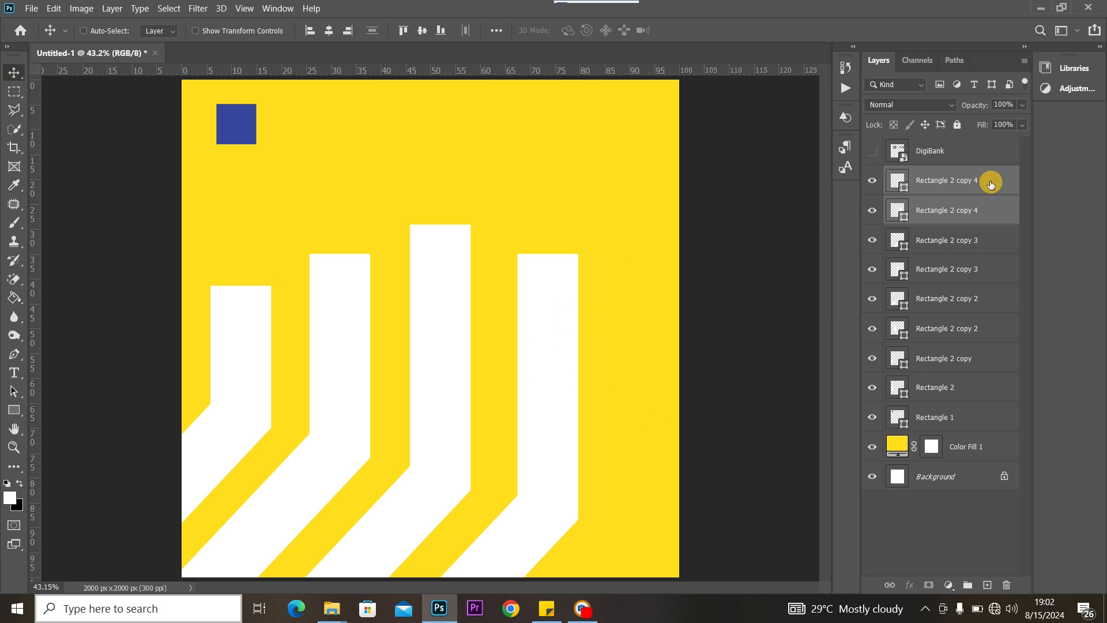
key("ctrl+j")
left_click_drag(541, 461, 633, 481)
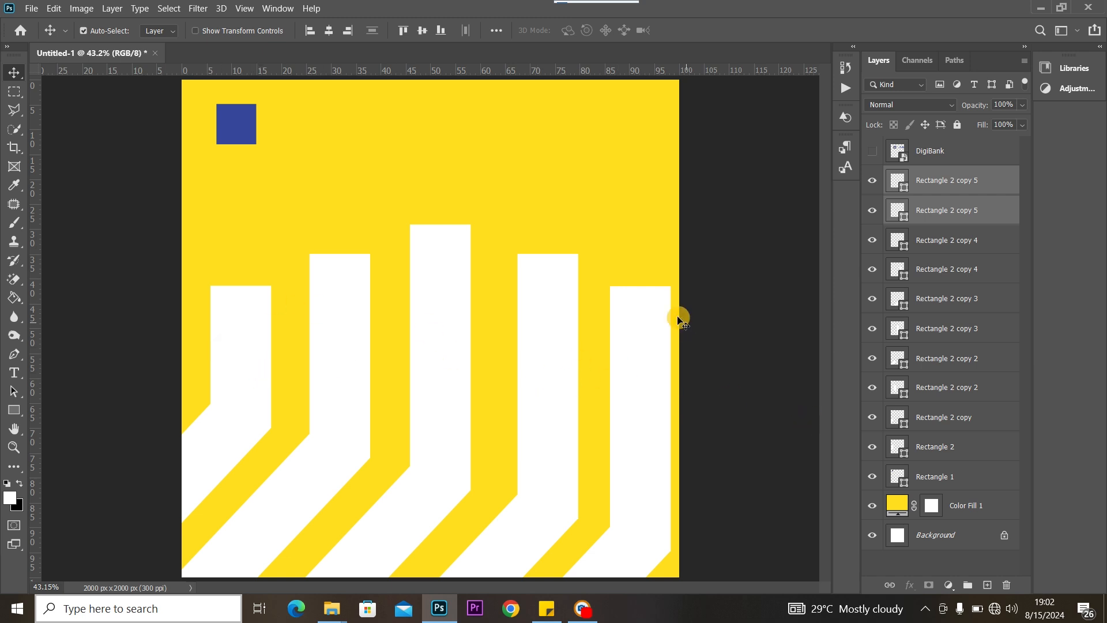
left_click(545, 345)
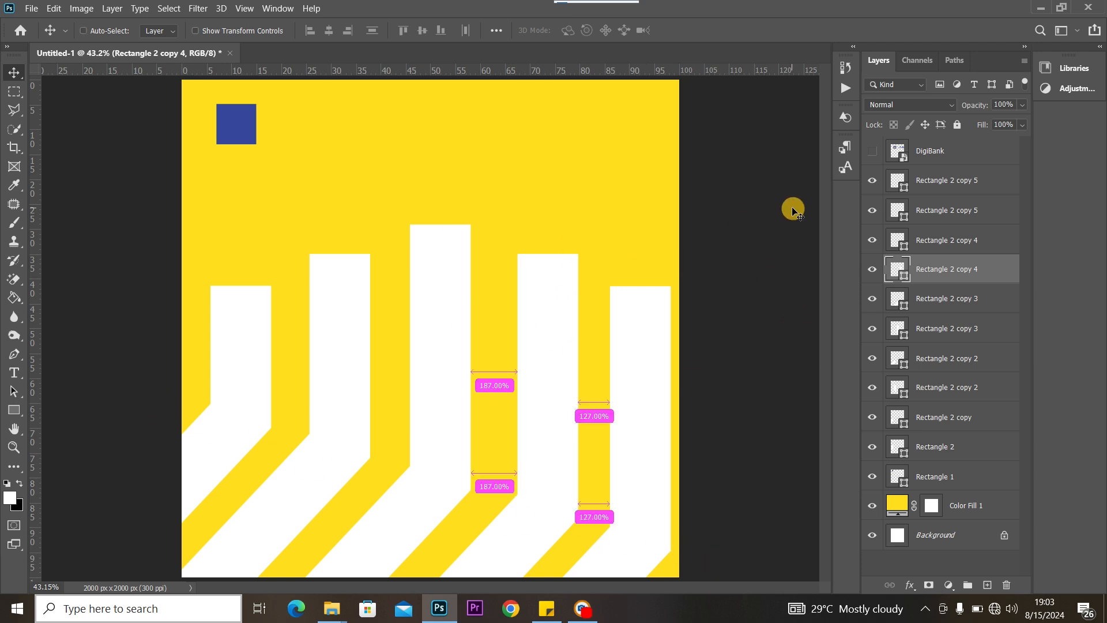
key("ctrl+minus")
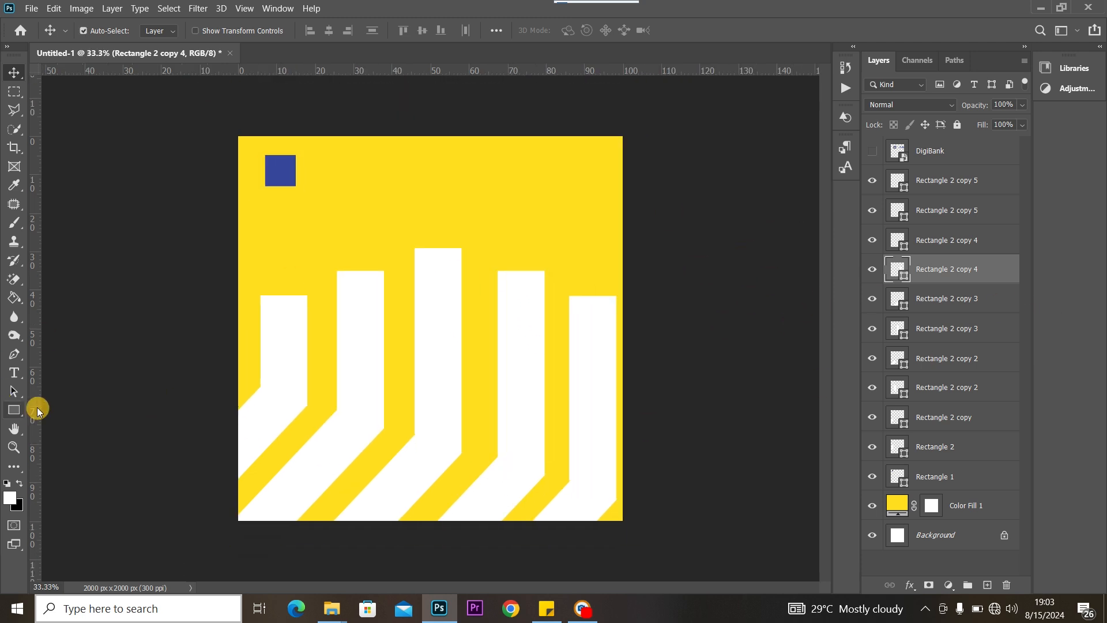
Set the foreground color to the blue 354799 sampled from the small square near the canvas's upper left corner.
left_click(1000, 175)
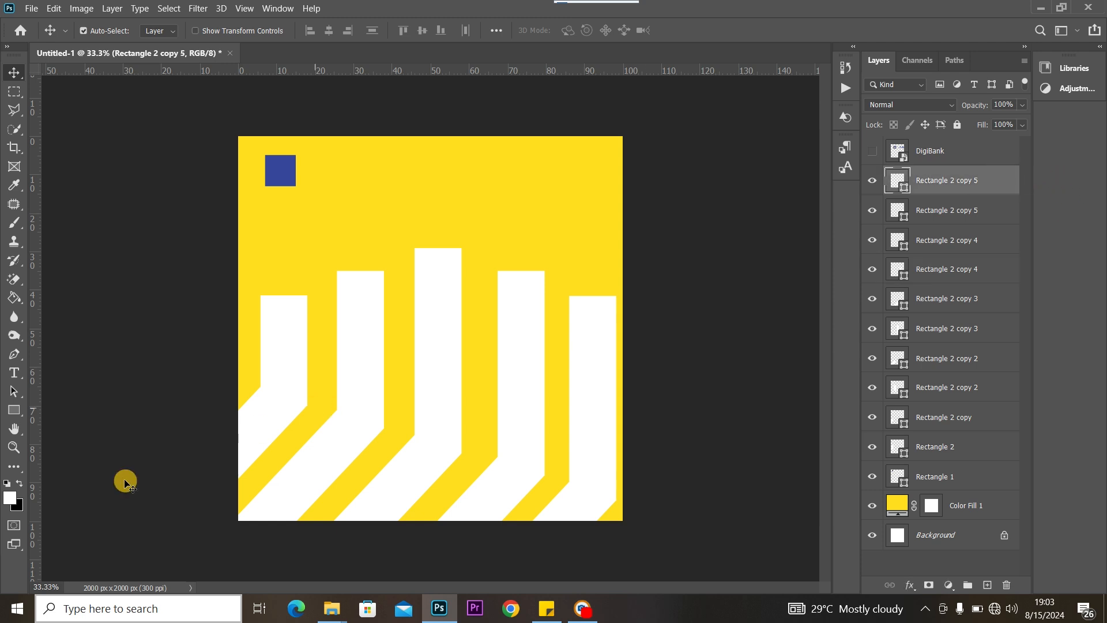
left_click(10, 496)
left_click(290, 169)
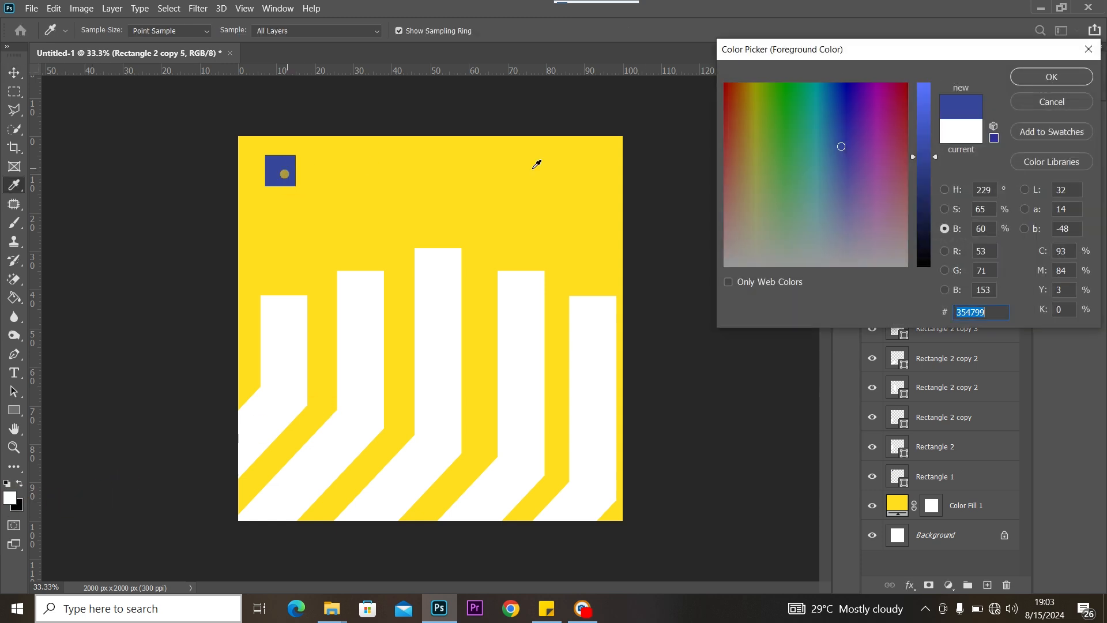
left_click(1051, 76)
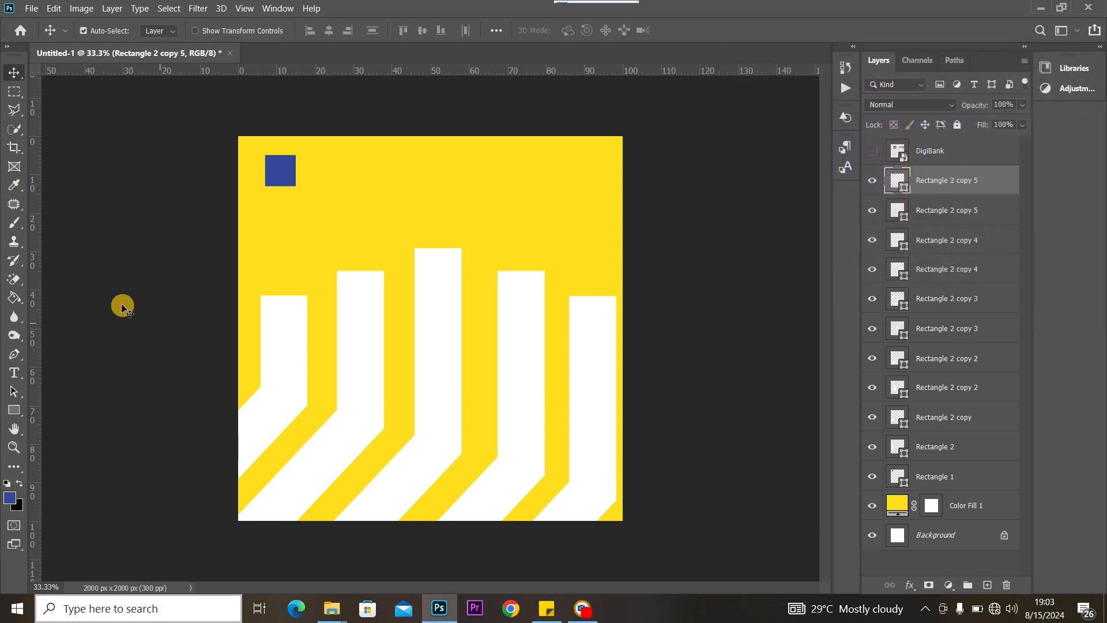
Draw a blue rectangle about 3994 x 1052 px on a new layer above the bars, extending past both sides of the canvas.
left_click(14, 410)
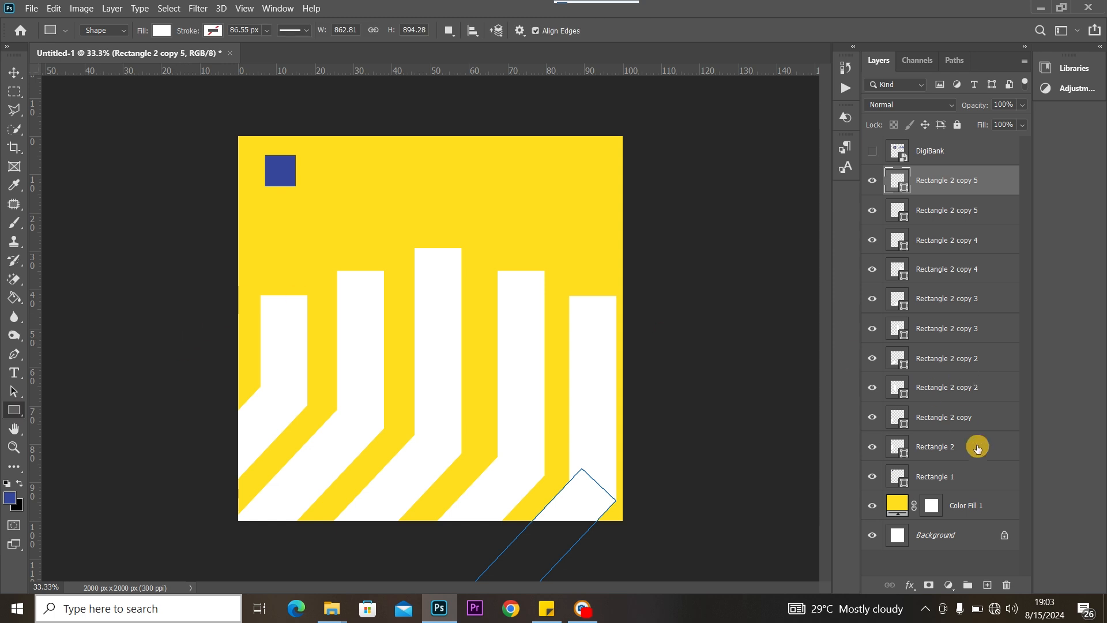
left_click(987, 585)
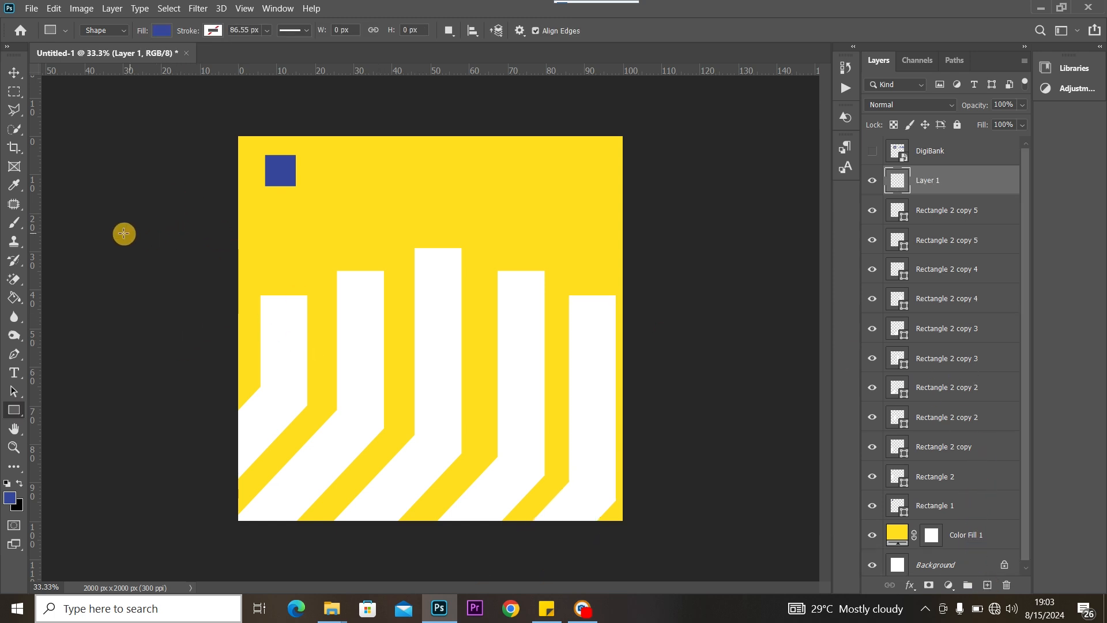
left_click_drag(123, 234, 891, 437)
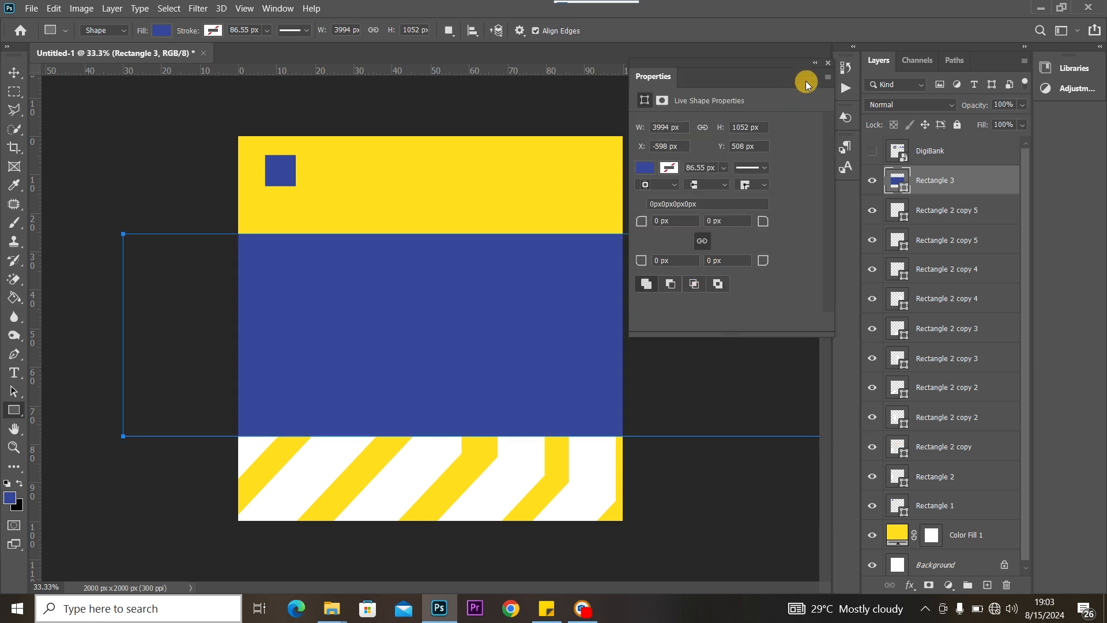
left_click(827, 65)
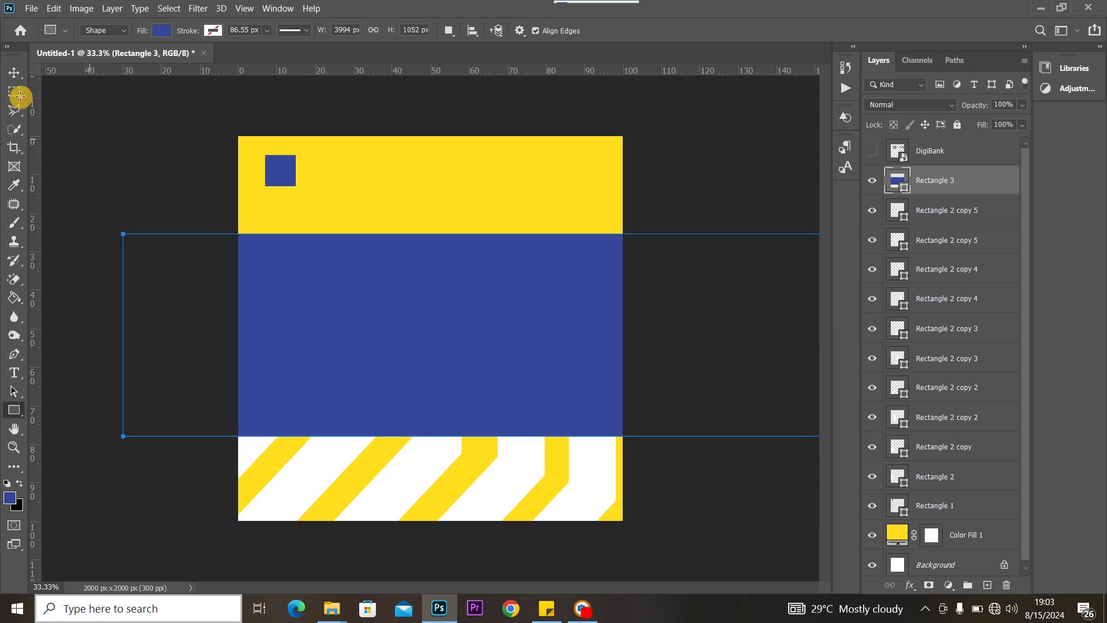
Rotate the blue rectangle about 16.35° clockwise and move it down over the floor strips, with its upper edge along the bars' bends.
left_click(15, 72)
left_click(292, 288)
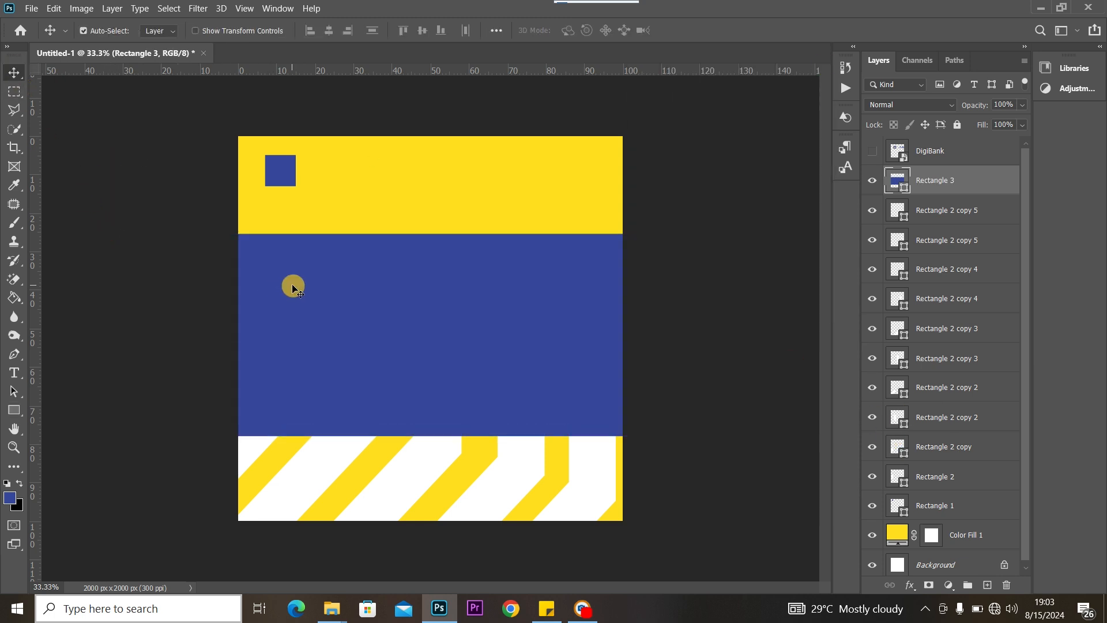
key("ctrl+t")
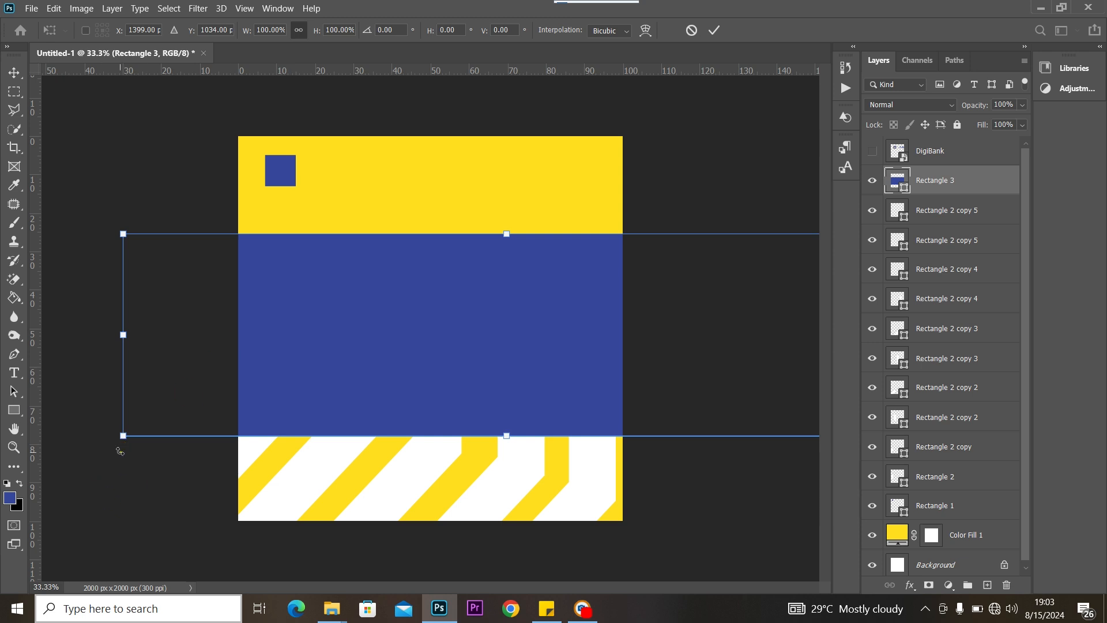
left_click_drag(120, 451, 98, 339)
left_click_drag(588, 386, 487, 590)
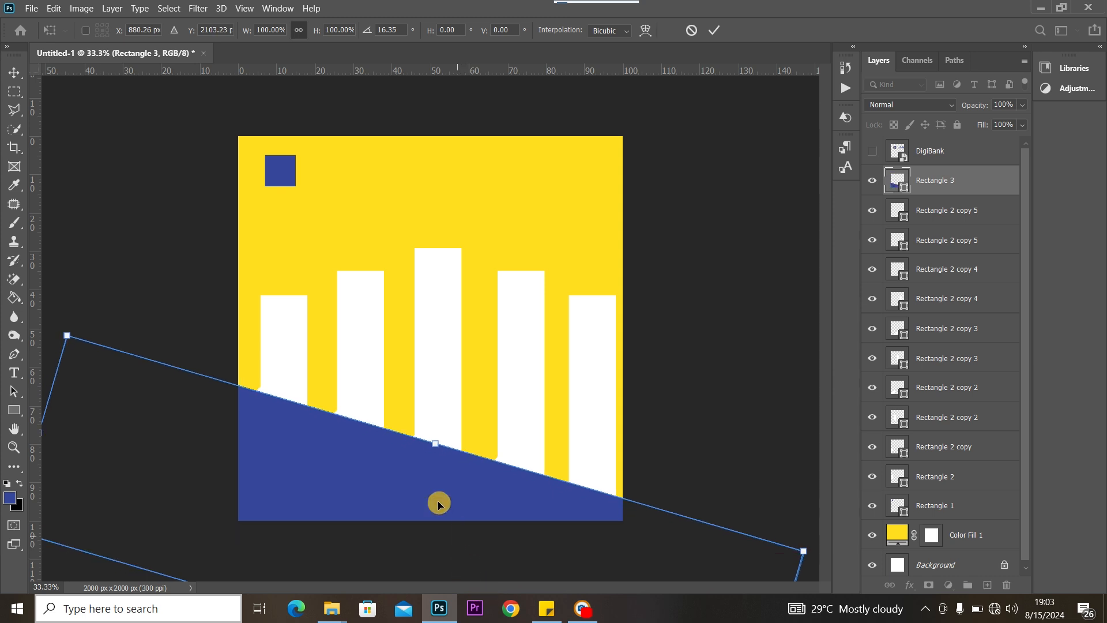
left_click_drag(363, 465, 392, 478)
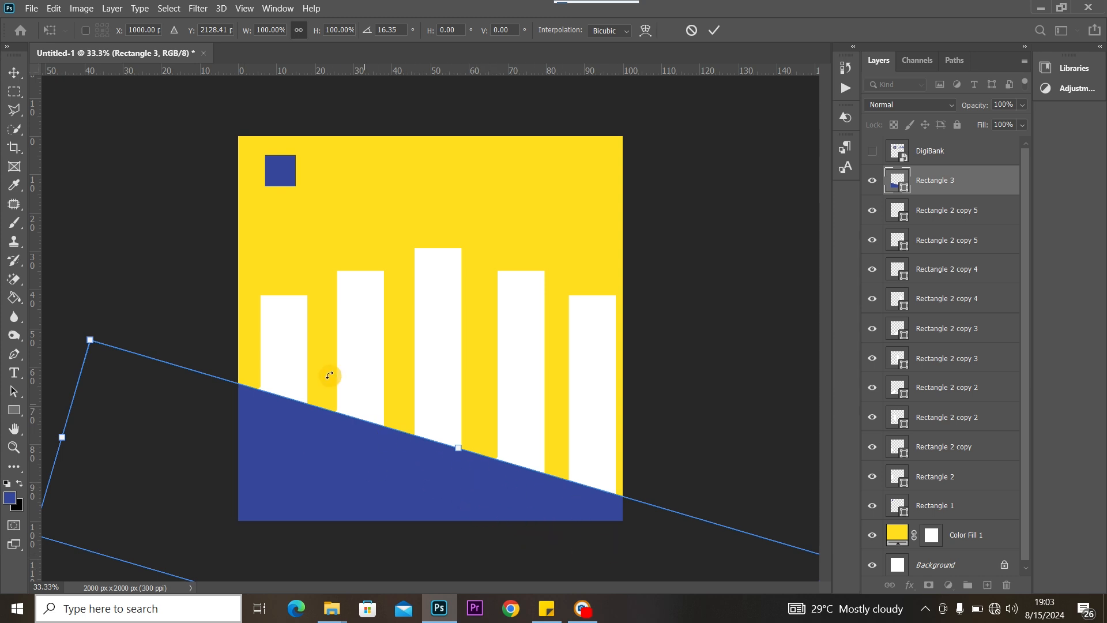
left_click(13, 71)
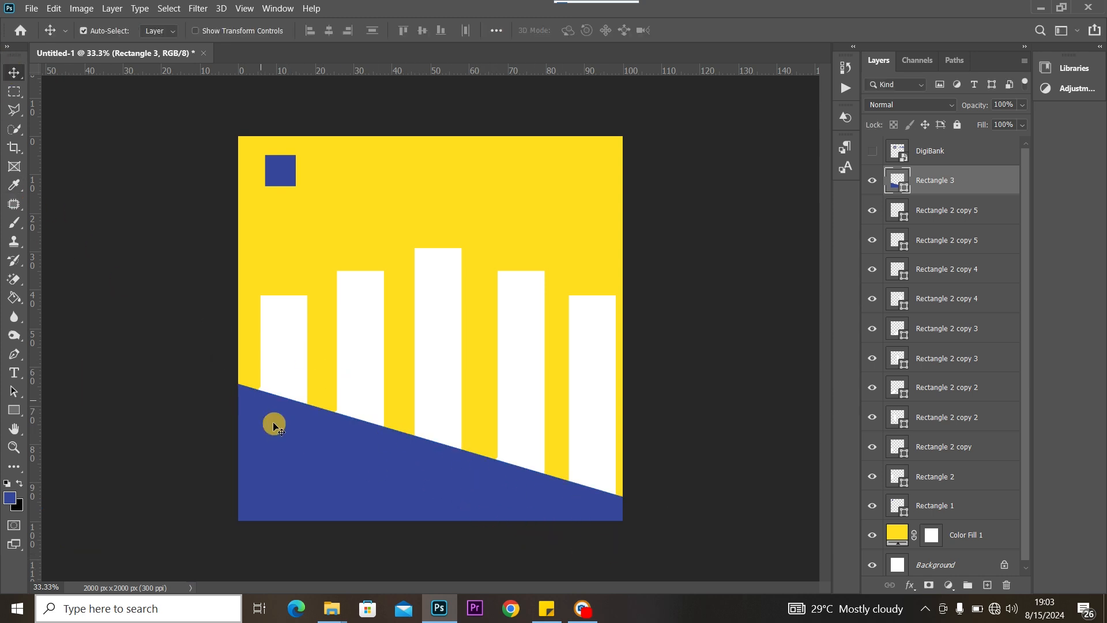
Lower the blue rectangle's opacity to 43% and nudge it slightly down toward the inner bend corner of the first bar.
left_click(1021, 106)
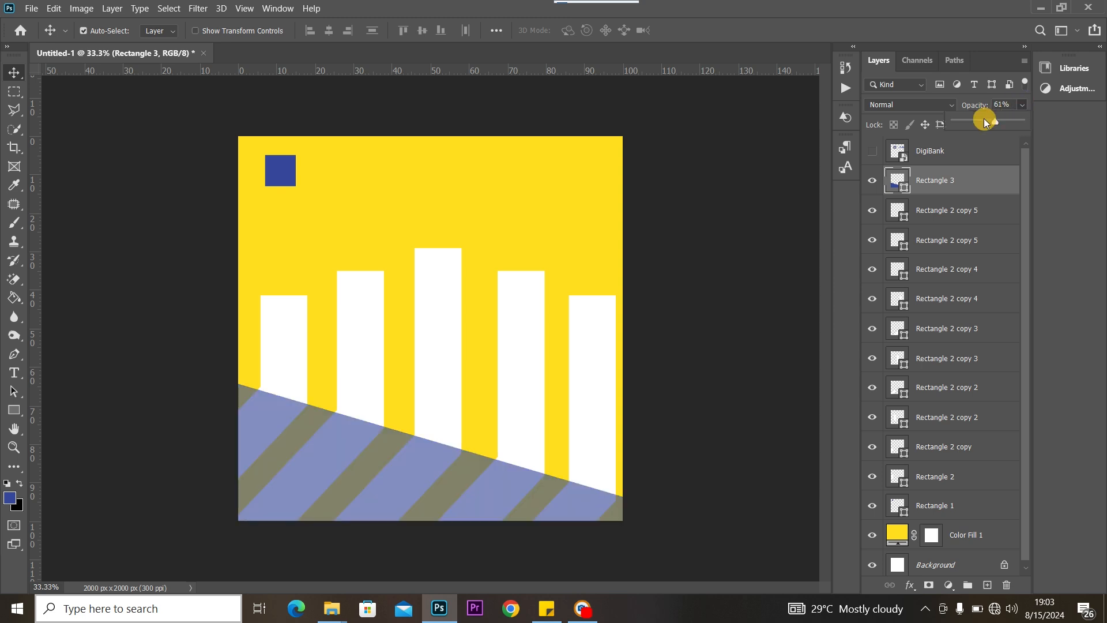
left_click_drag(996, 119, 983, 119)
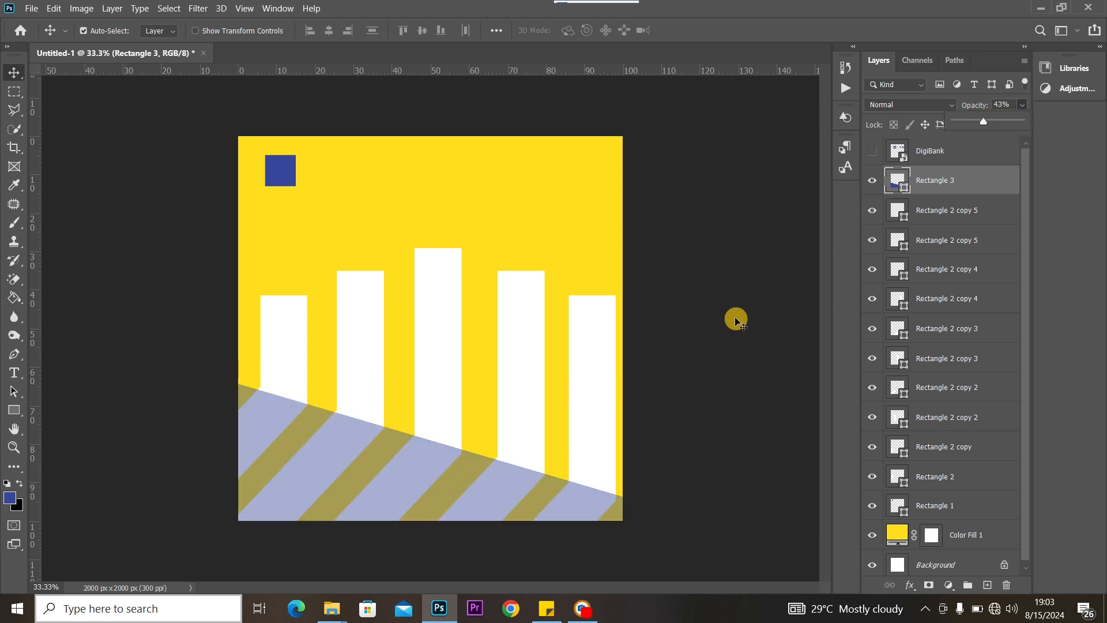
key("ctrl+plus")
key("ctrl+plus")
key("ctrl+plus")
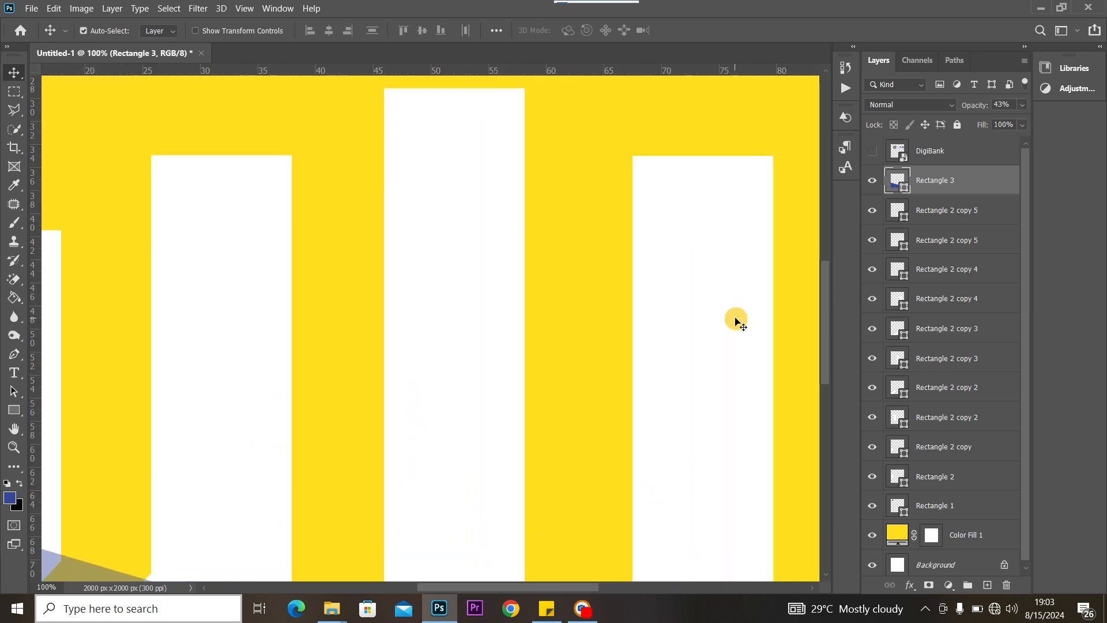
left_click_drag(218, 382, 502, 195)
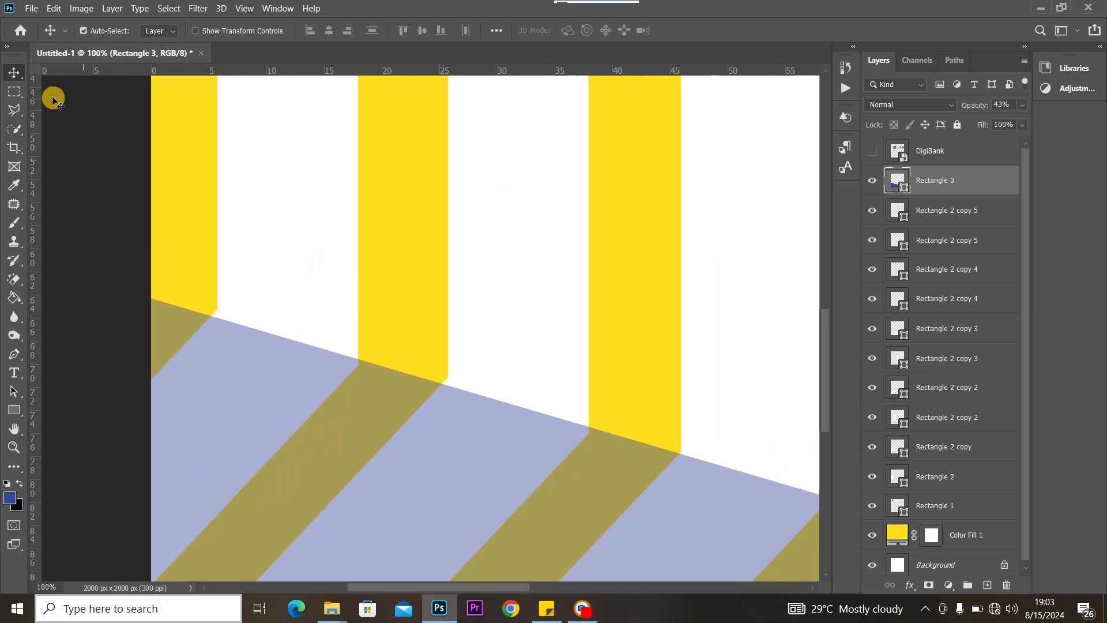
left_click(114, 148)
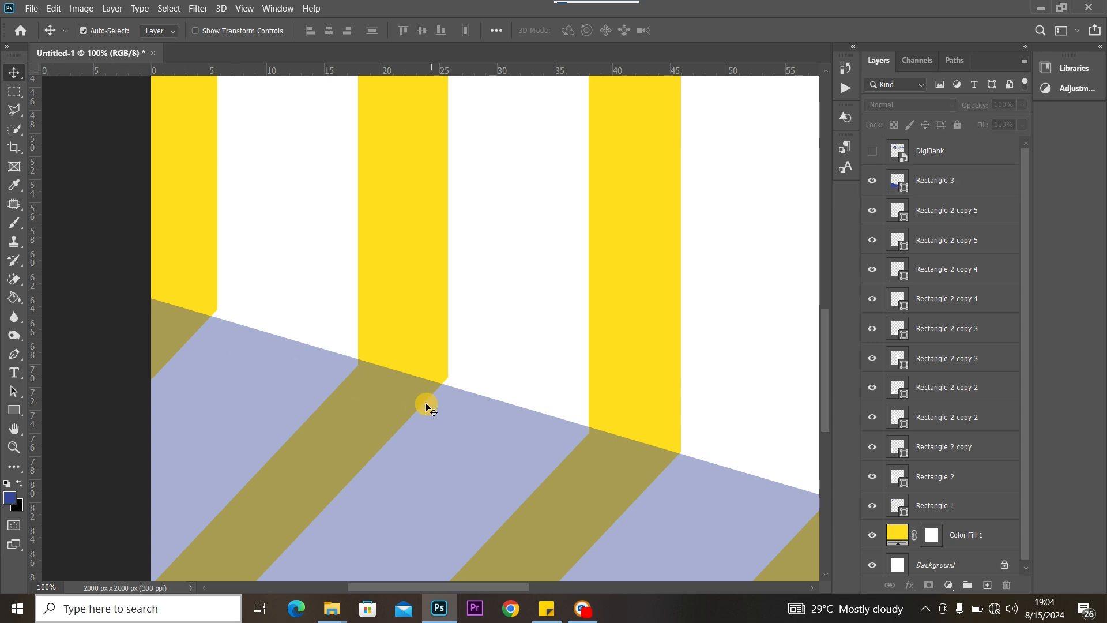
left_click(383, 396)
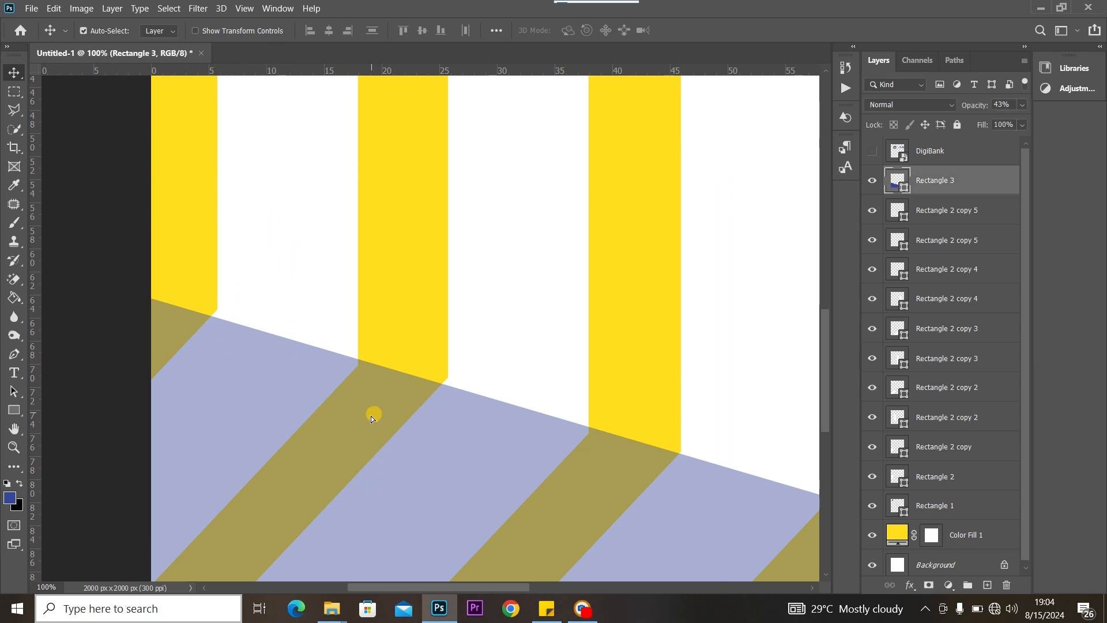
left_click_drag(372, 416, 364, 423)
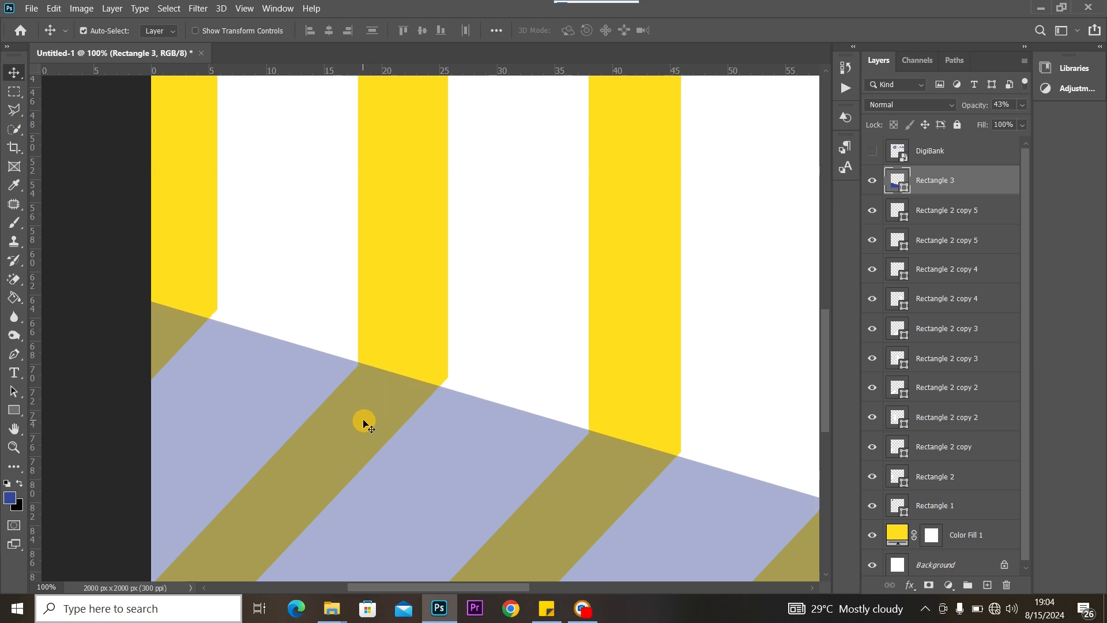
key("Down")
key("Down")
key("Down")
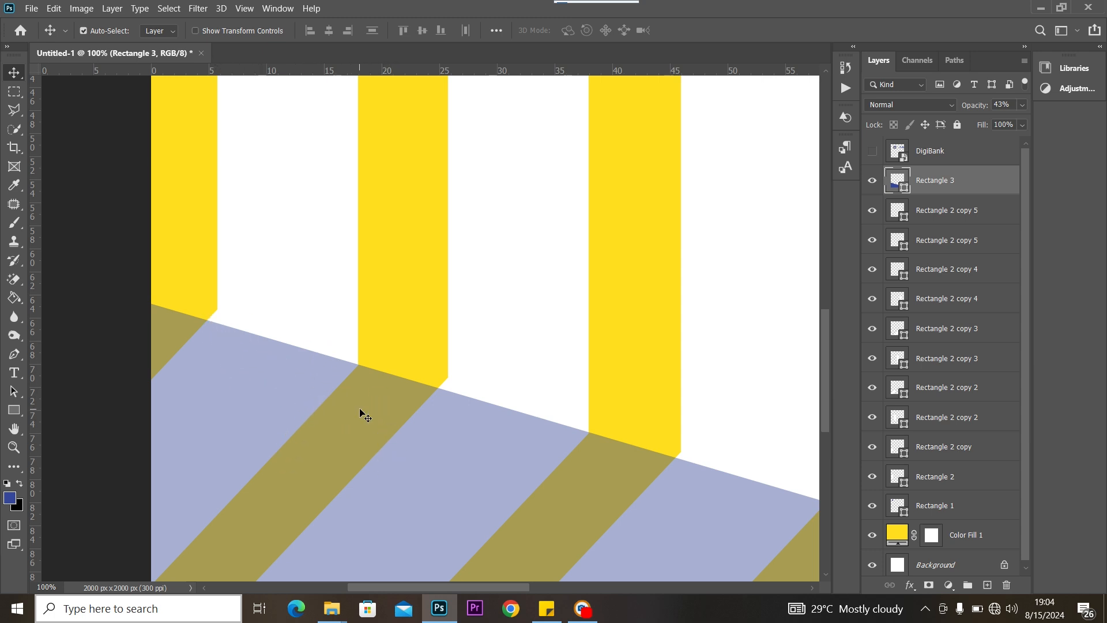
Rotate the blue rectangle a further 4.6° clockwise and shift it down-left so its edge passes through both bend corners of the first bar.
key("ctrl+t")
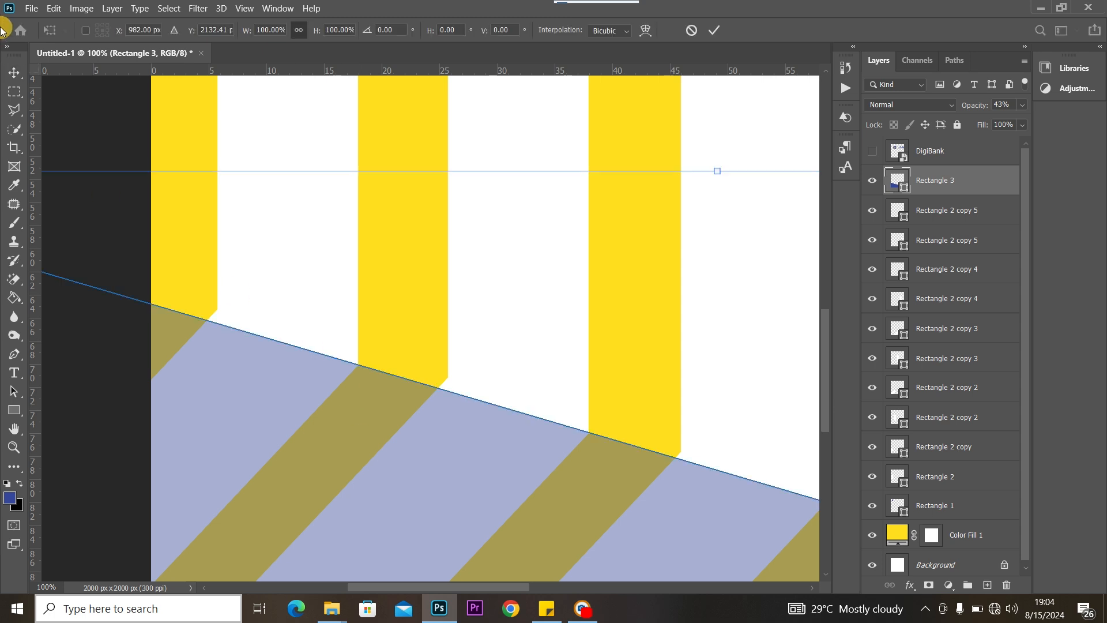
left_click_drag(125, 142, 143, 101)
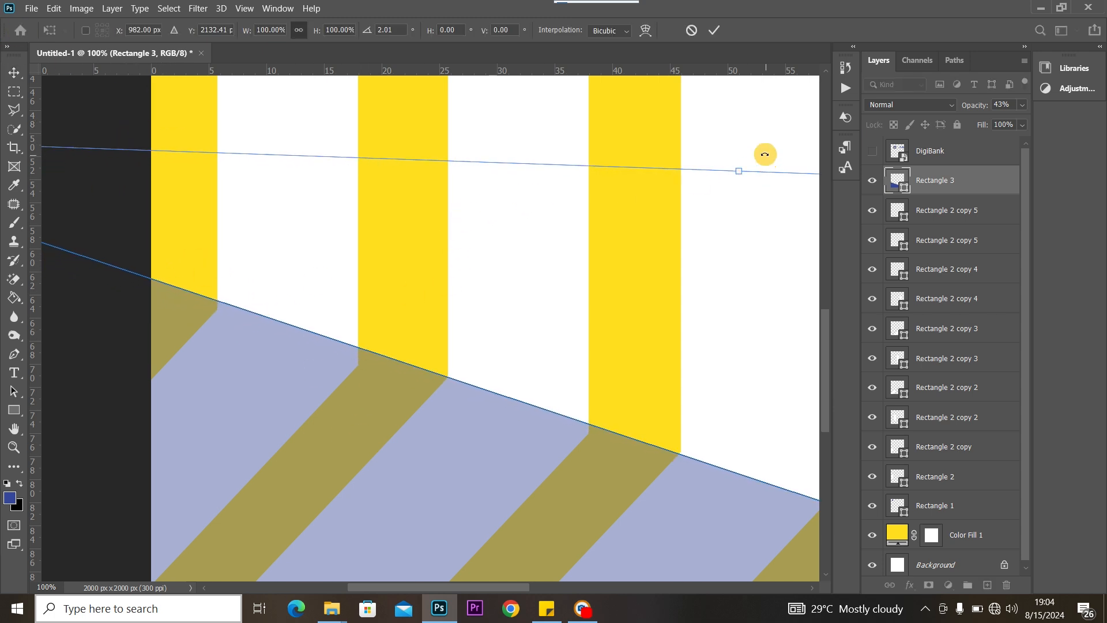
left_click_drag(741, 155, 772, 166)
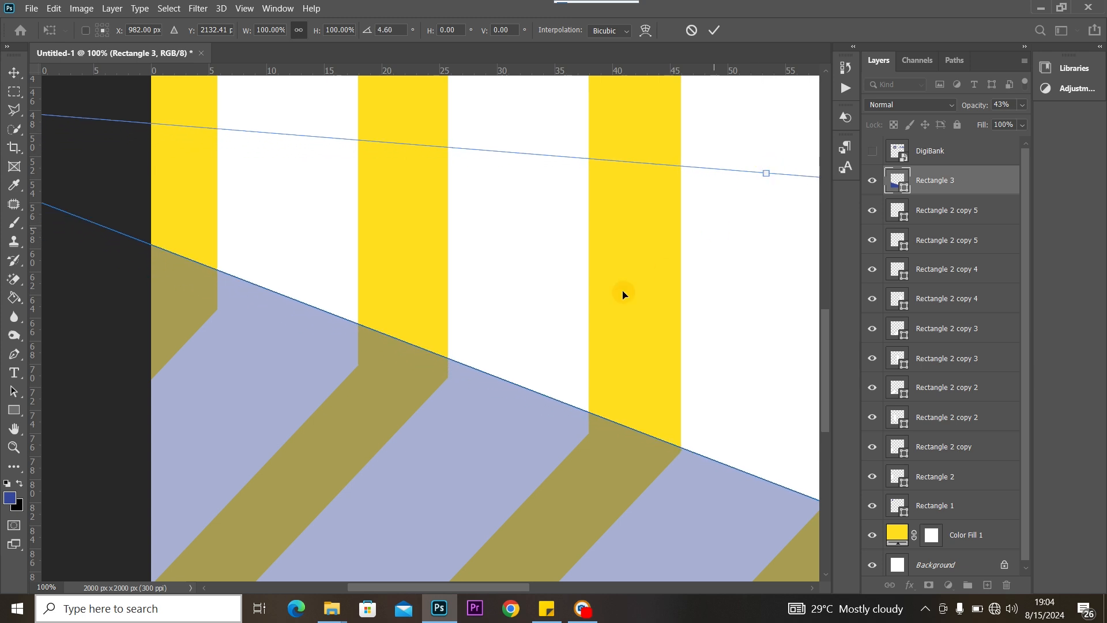
left_click_drag(390, 366, 362, 398)
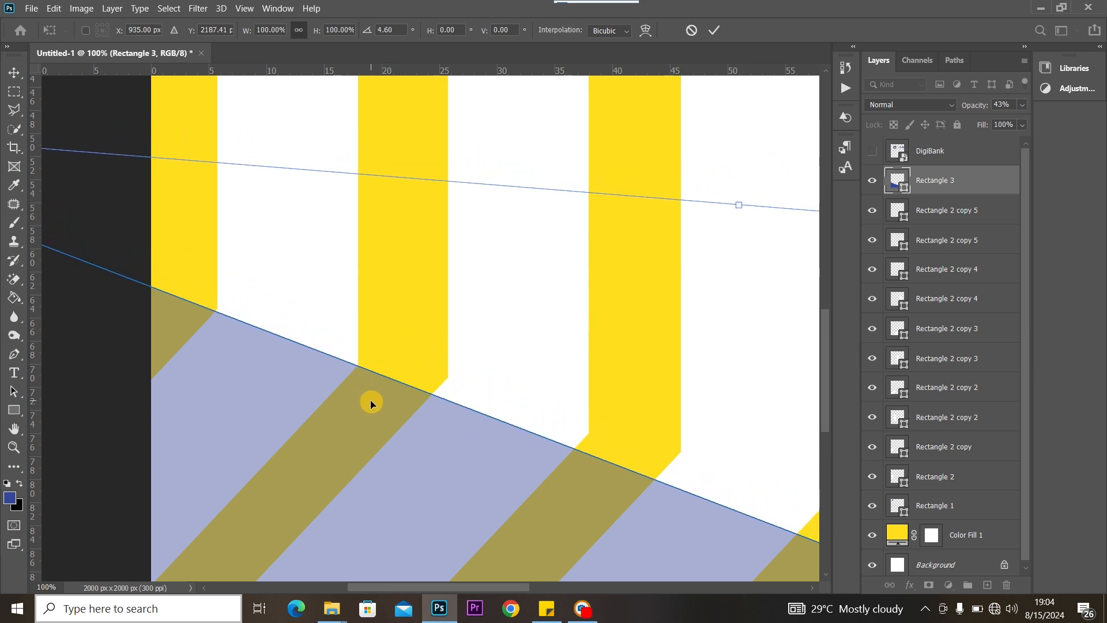
key("Up")
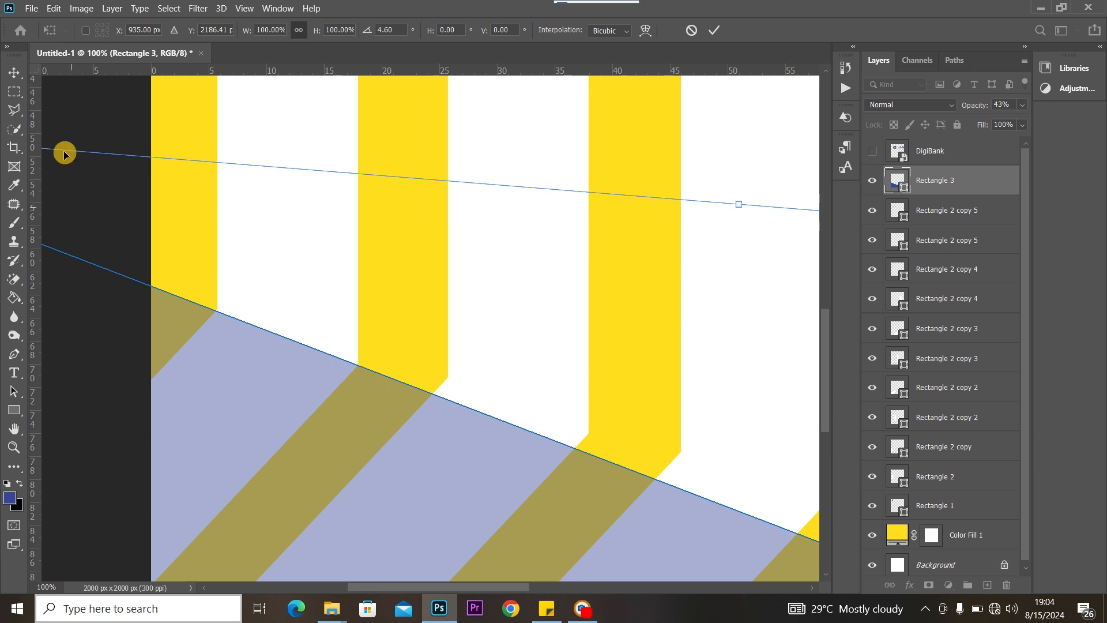
left_click(14, 72)
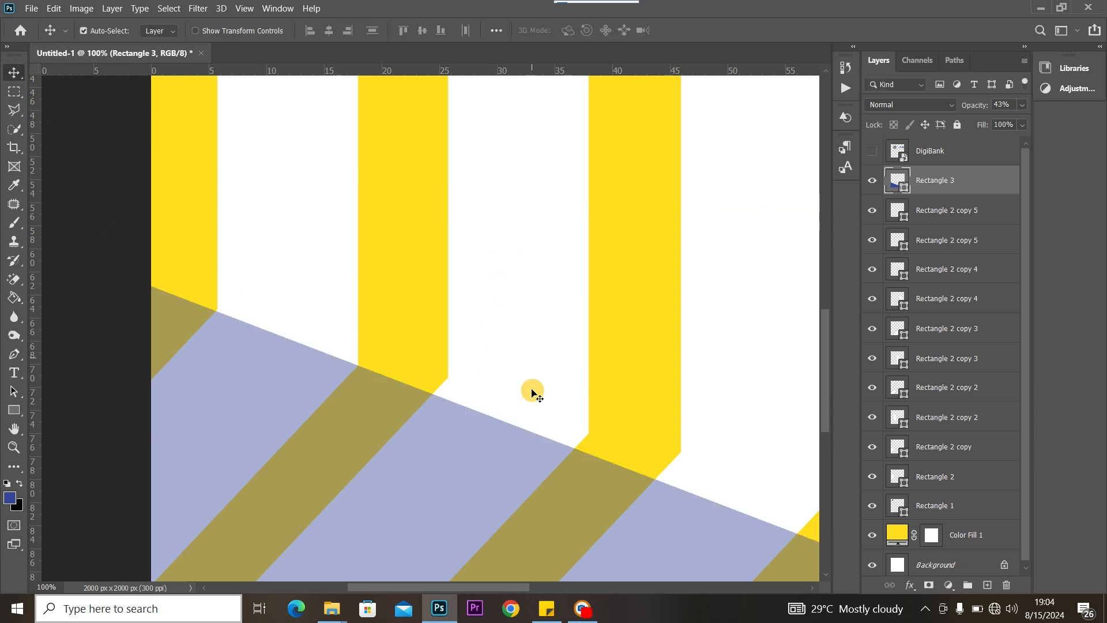
Shift both parts of the second bar slightly left and down until its bend corners meet the blue rectangle's slanted edge.
left_click(482, 403)
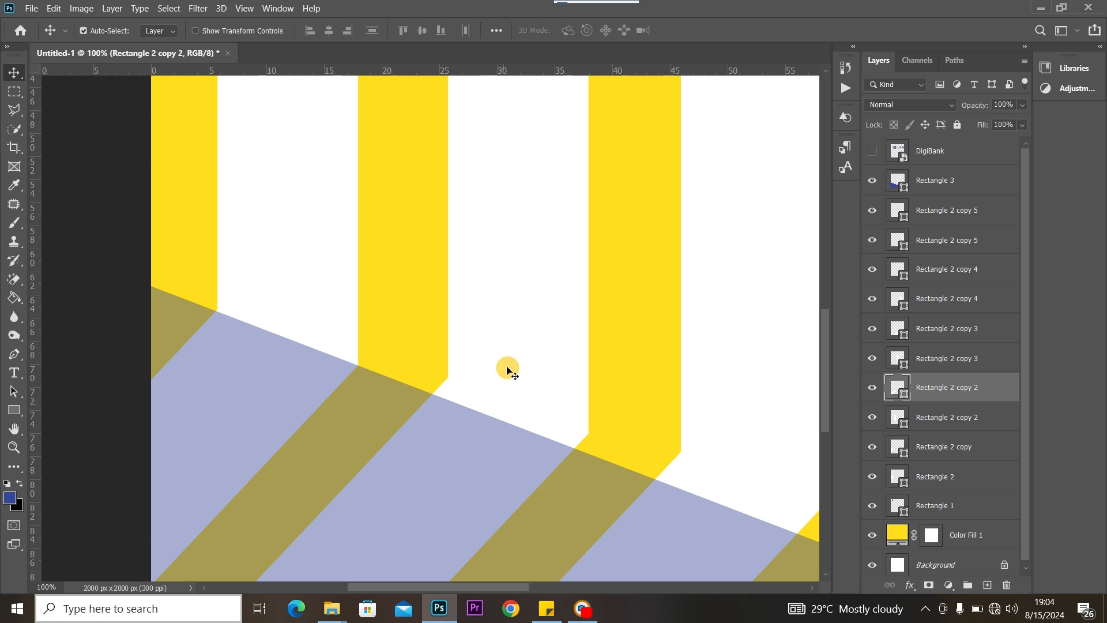
left_click_drag(507, 369, 499, 298)
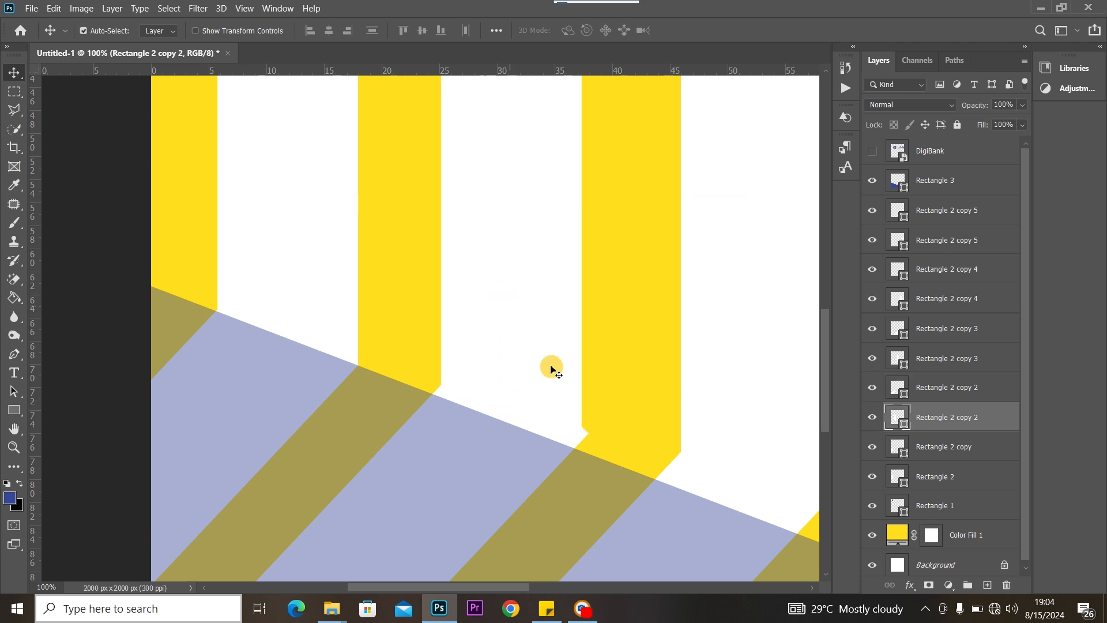
left_click_drag(586, 438, 569, 448)
mouse_move(559, 338)
left_mouse_down()
mouse_move(542, 341)
mouse_move(543, 352)
left_mouse_up()
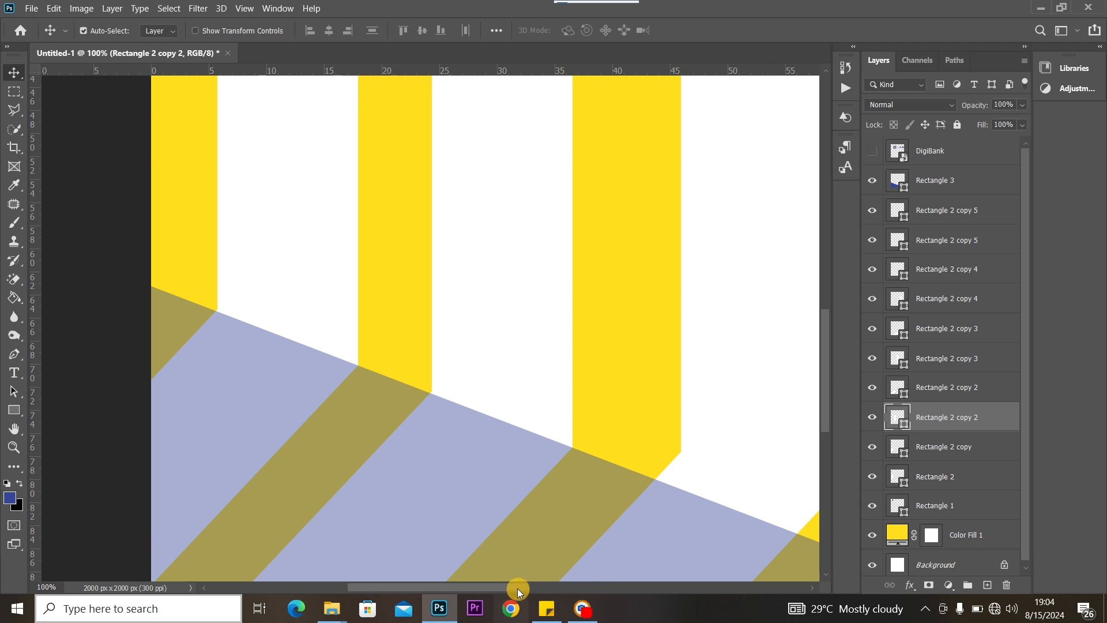
left_click_drag(517, 589, 585, 575)
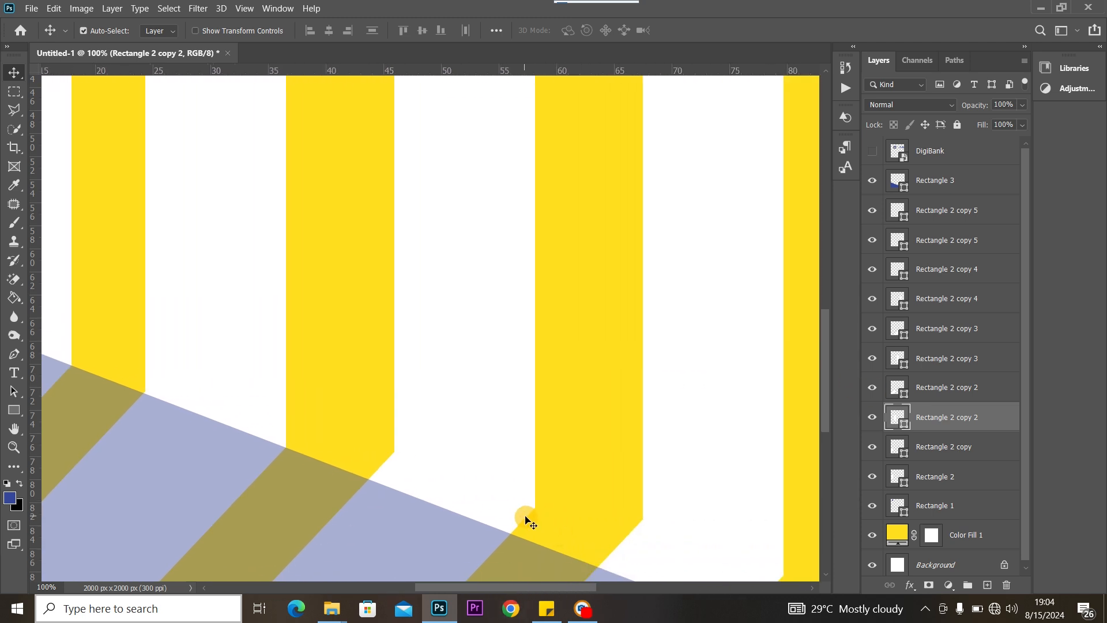
left_click_drag(829, 349, 828, 407)
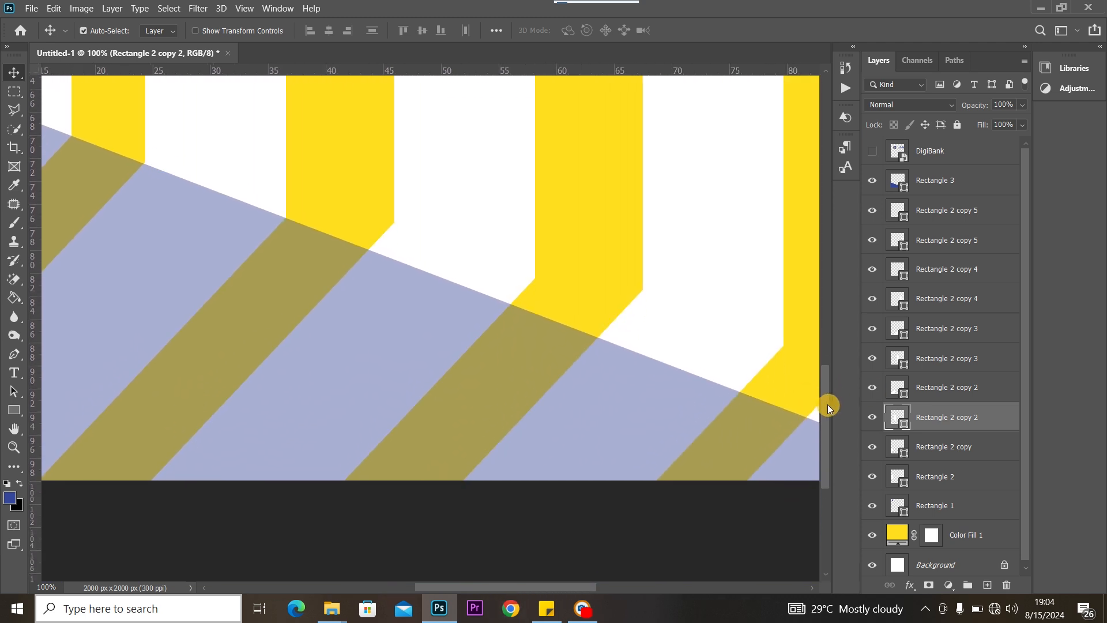
Shift both parts of the third and fourth bars left and down until their bend corners meet the blue rectangle's slanted edge.
left_click_drag(520, 293, 491, 316)
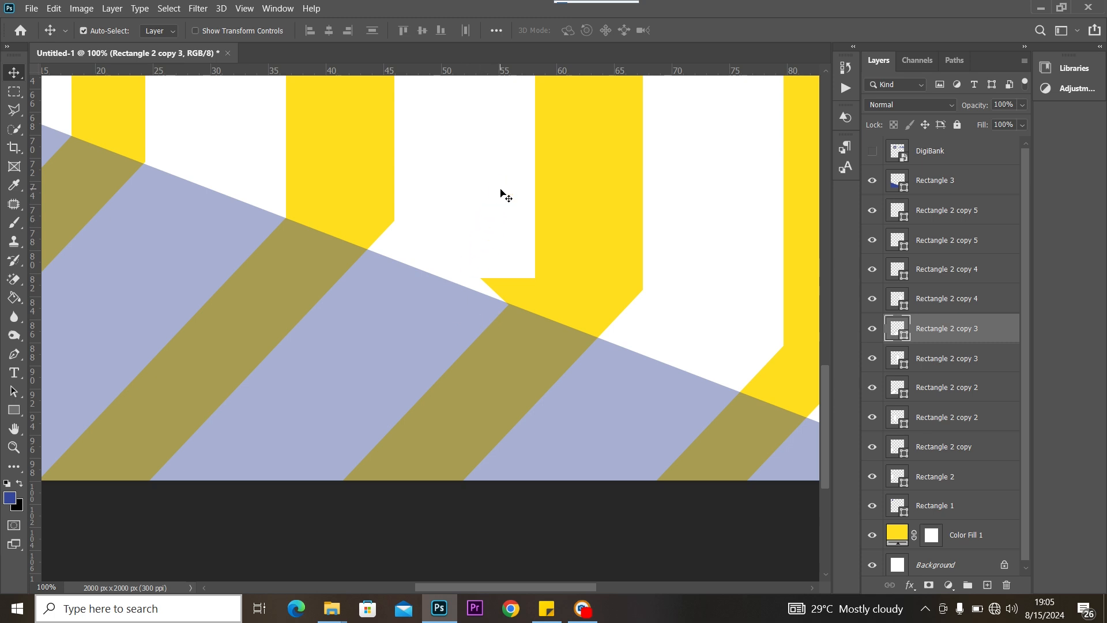
left_click_drag(501, 194, 475, 218)
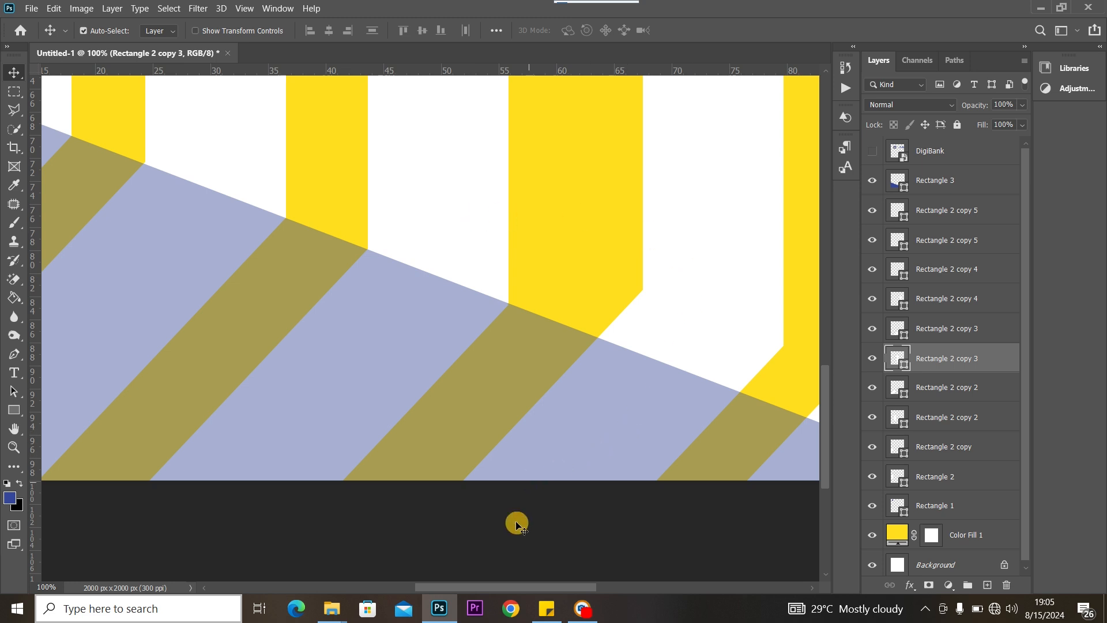
left_click_drag(522, 586, 570, 577)
left_click(550, 362)
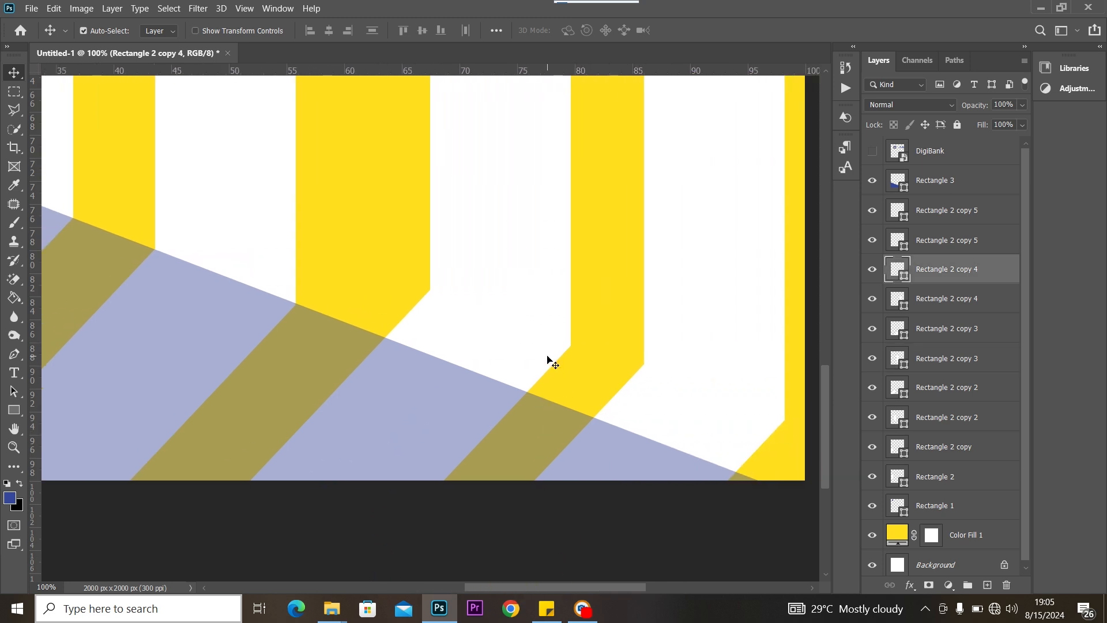
left_click_drag(546, 360, 516, 410)
left_click_drag(523, 187, 484, 238)
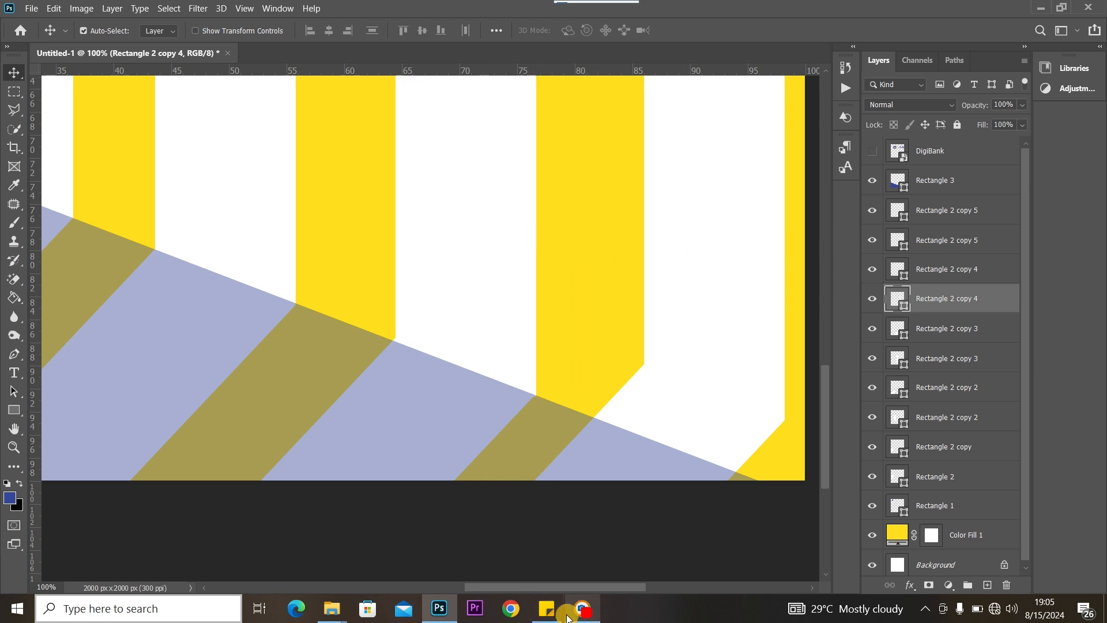
Shift both parts of the fifth bar left and down until its bend lines up with the blue rectangle's slanted edge.
left_click_drag(576, 586, 618, 585)
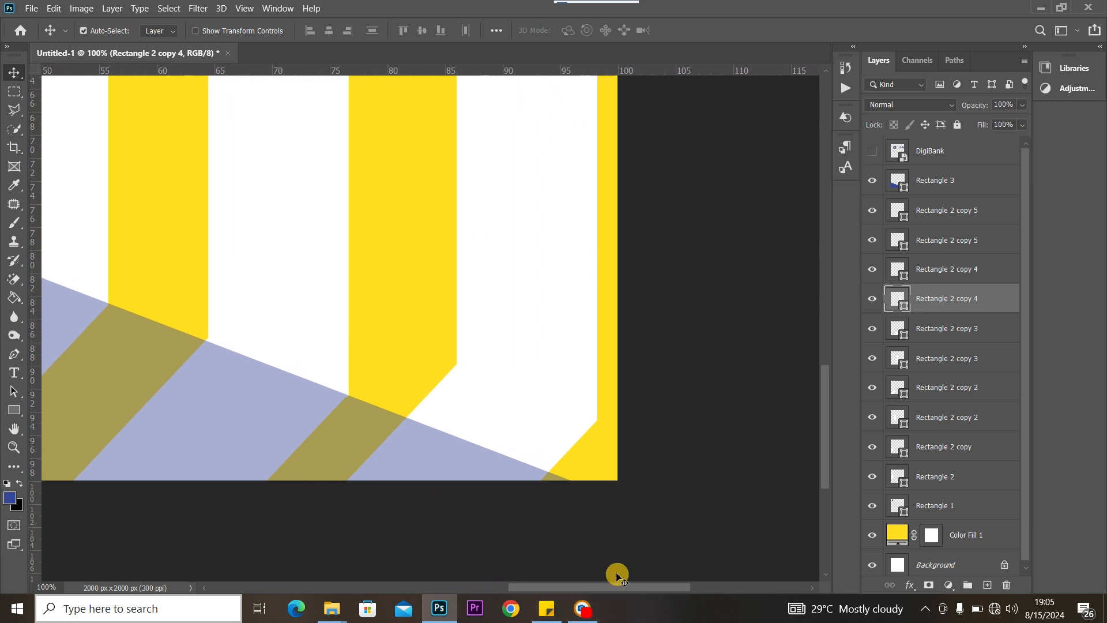
left_click(510, 421)
left_click_drag(501, 432, 477, 474)
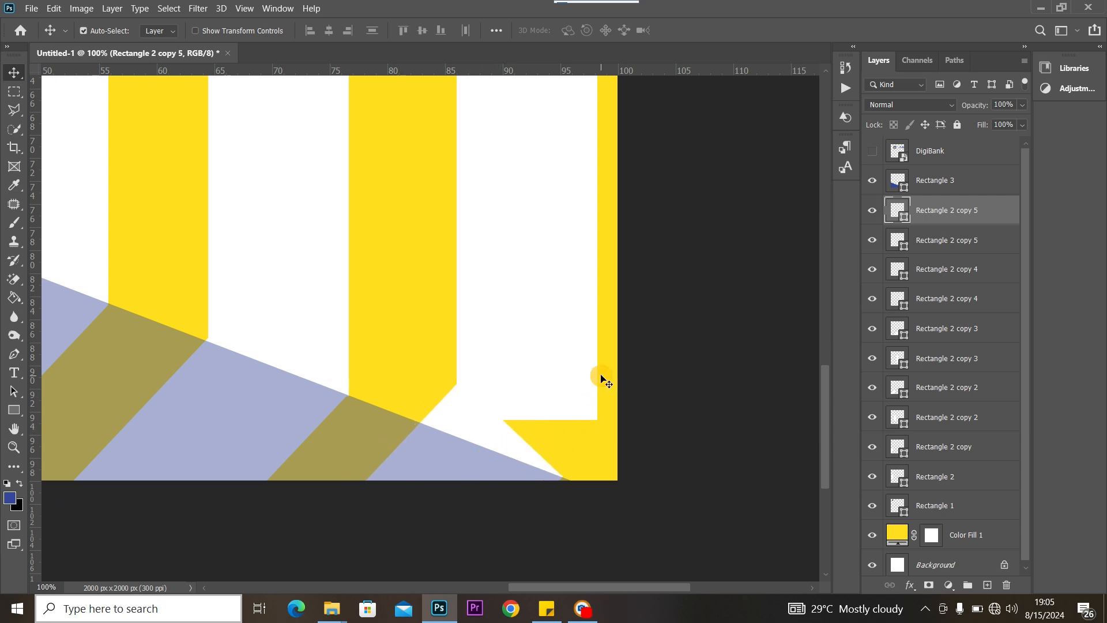
left_click_drag(517, 347, 484, 384)
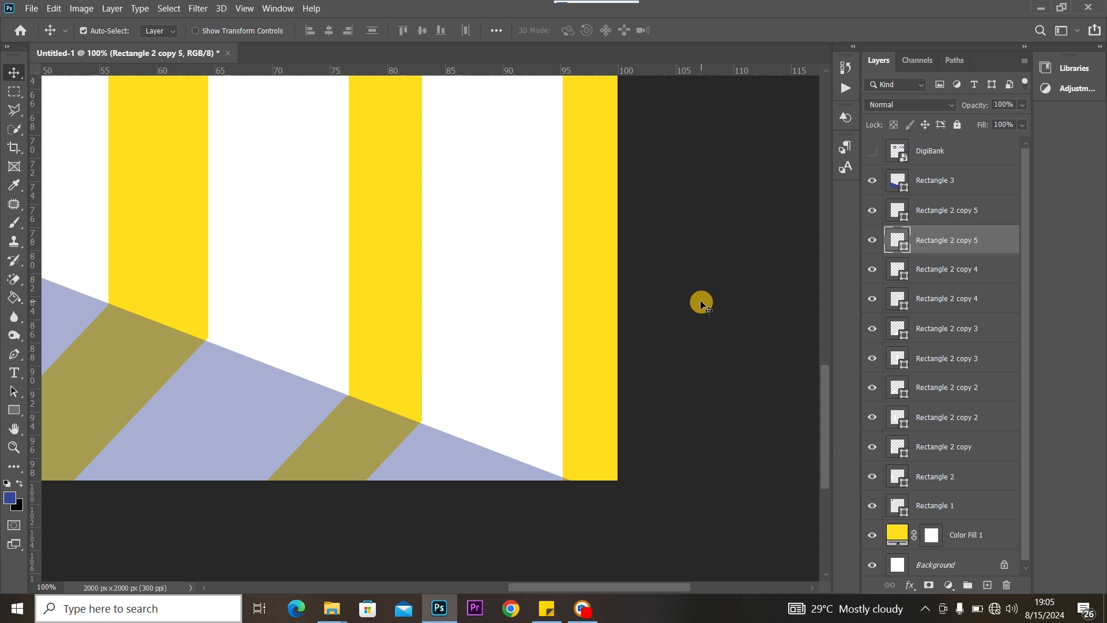
Lower the opacity of the slanted blue rectangle over the floor strips to 25%.
key("ctrl+0")
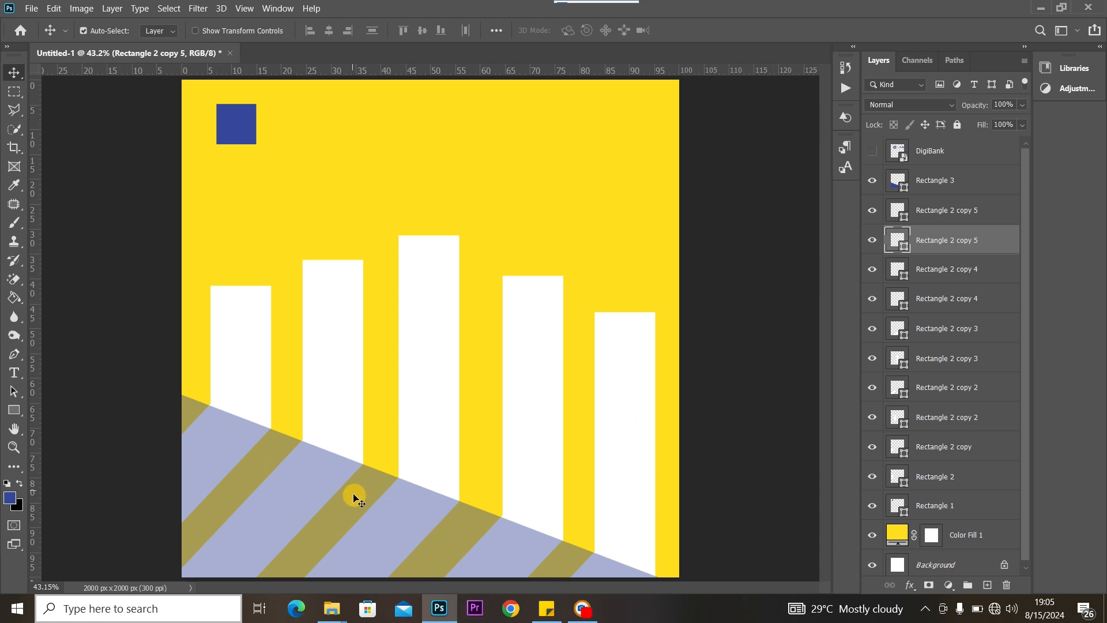
left_click(1024, 106)
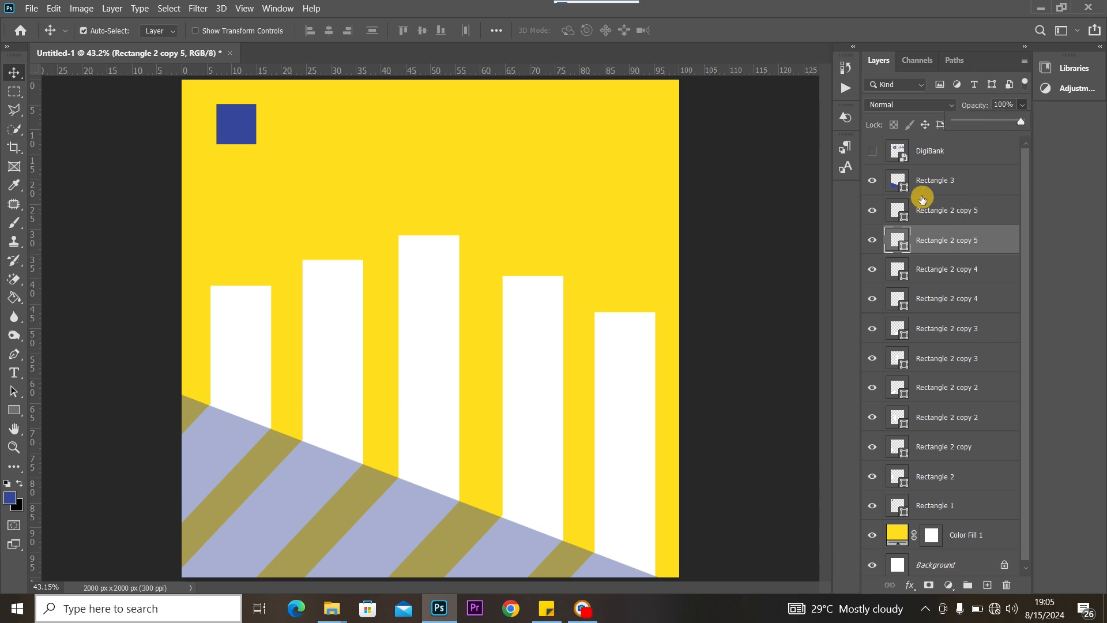
left_click(963, 183)
left_click(1023, 105)
left_click(972, 120)
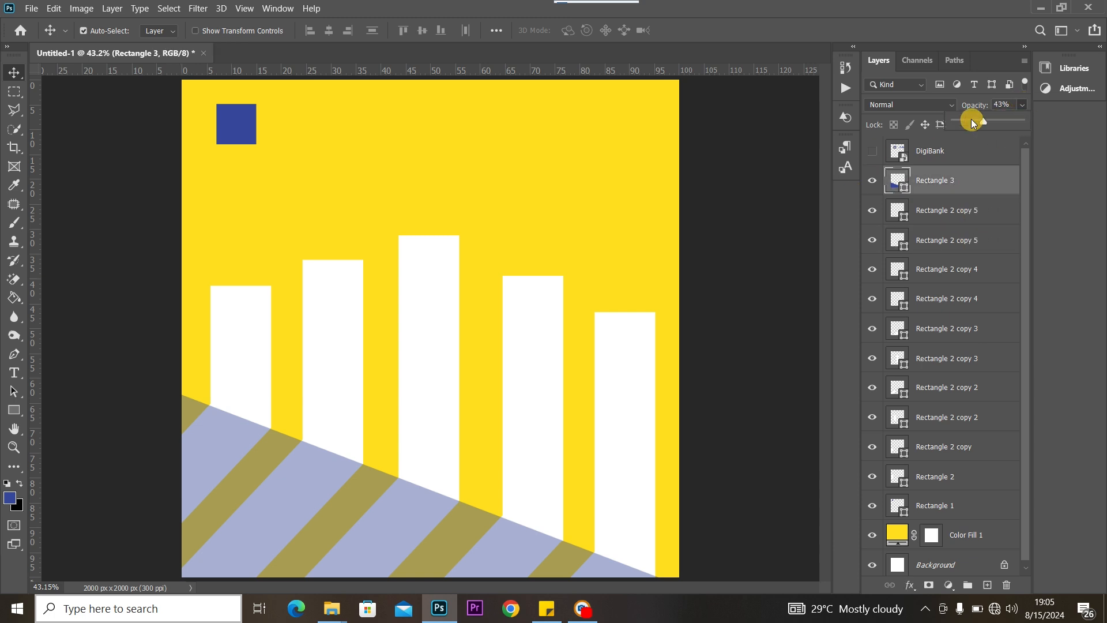
left_click_drag(971, 120, 972, 120)
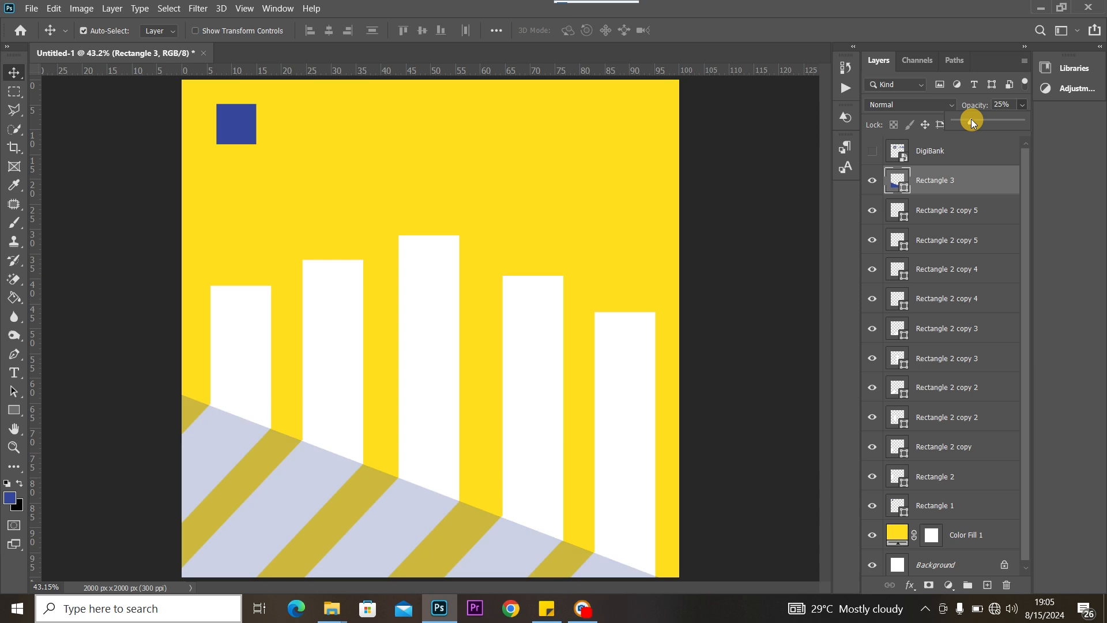
left_click(307, 309)
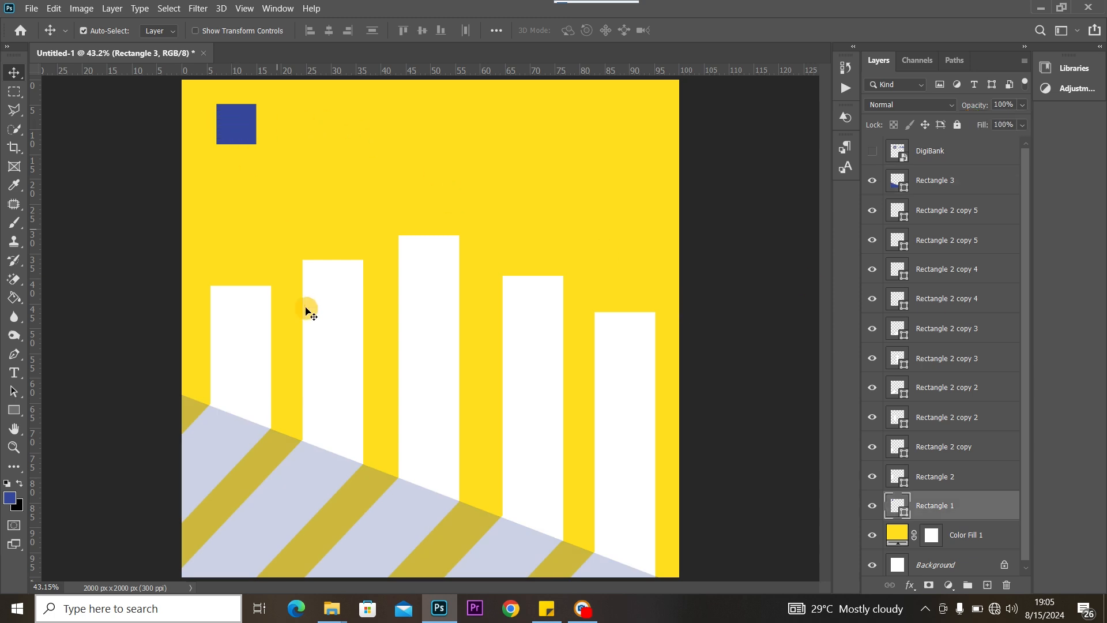
Shorten the first and second white bars from their upper ends to 87.86% of their height, keeping their bases in place.
left_click(244, 350)
key("ctrl+t")
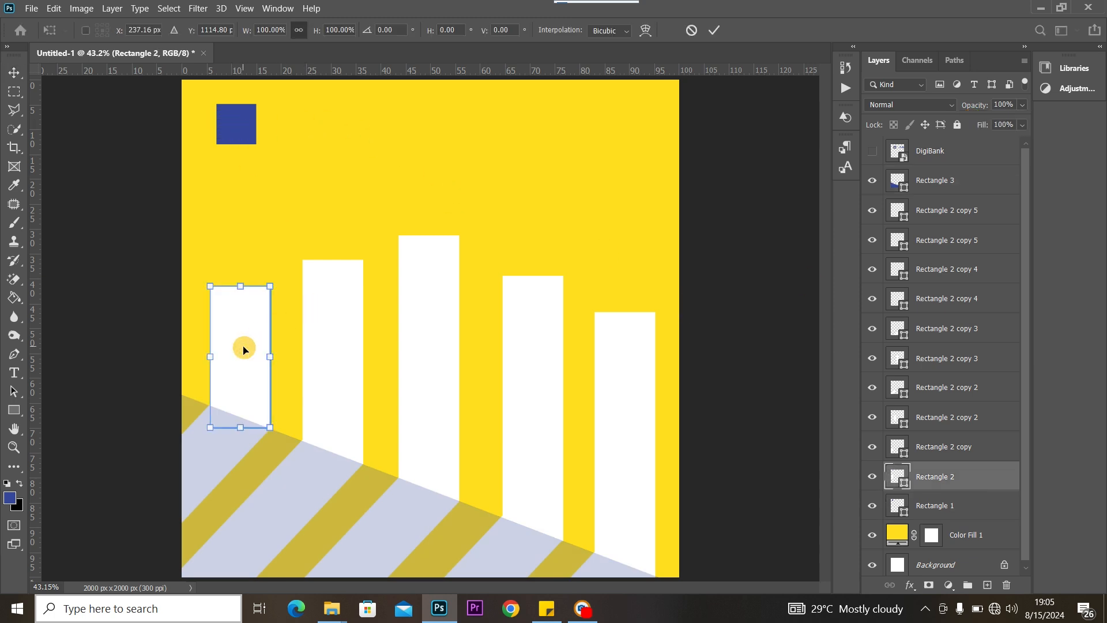
left_click_drag(243, 288, 240, 306)
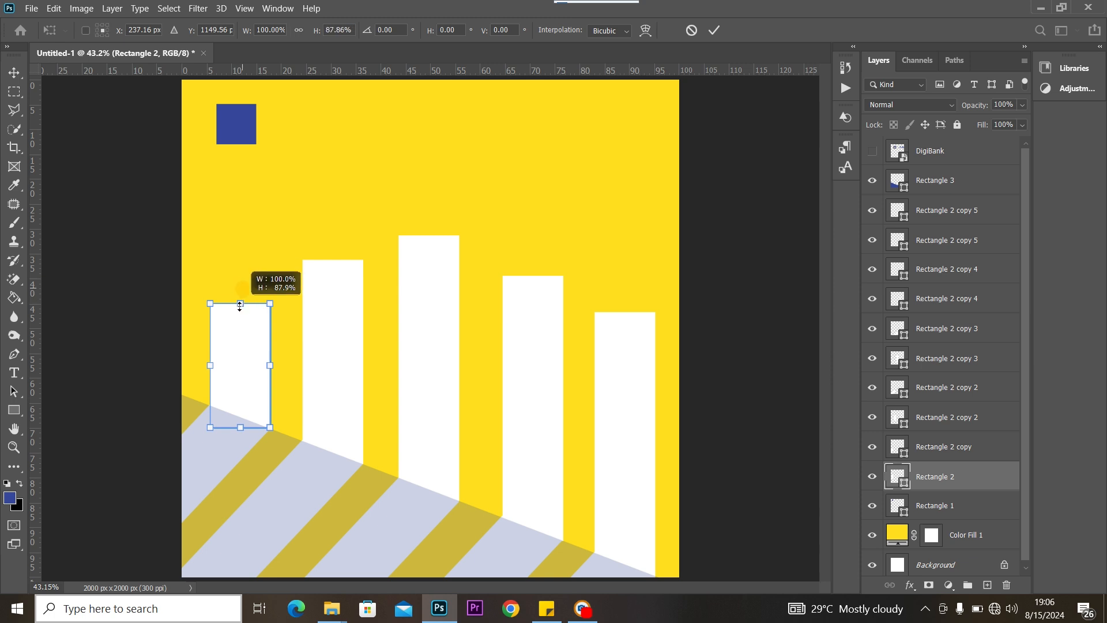
left_click(15, 72)
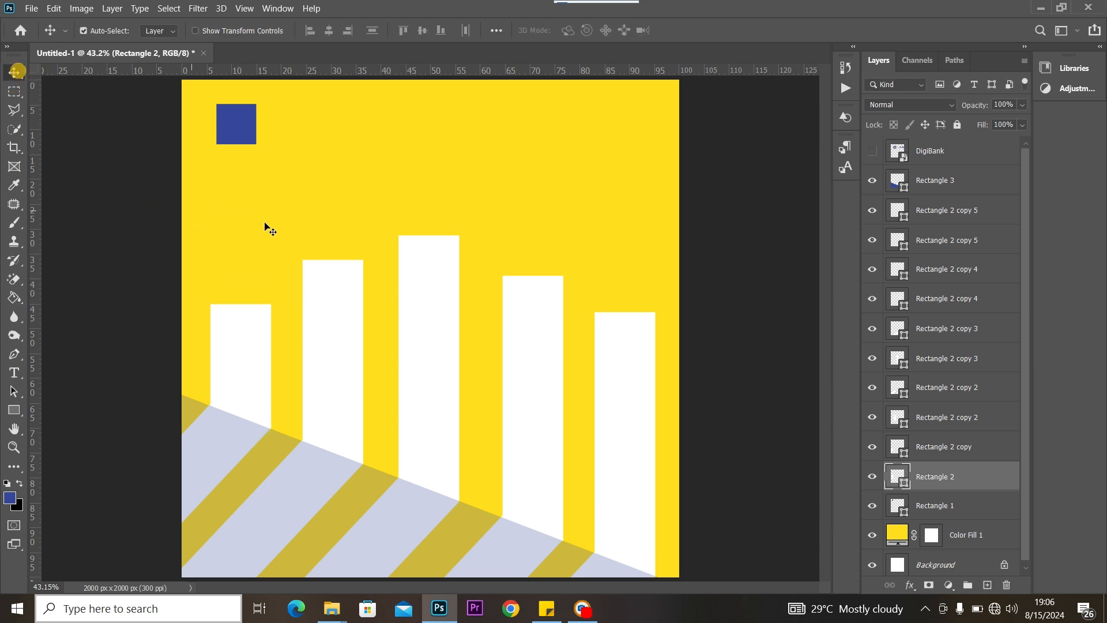
left_click(330, 310)
left_click(328, 306)
key("ctrl+t")
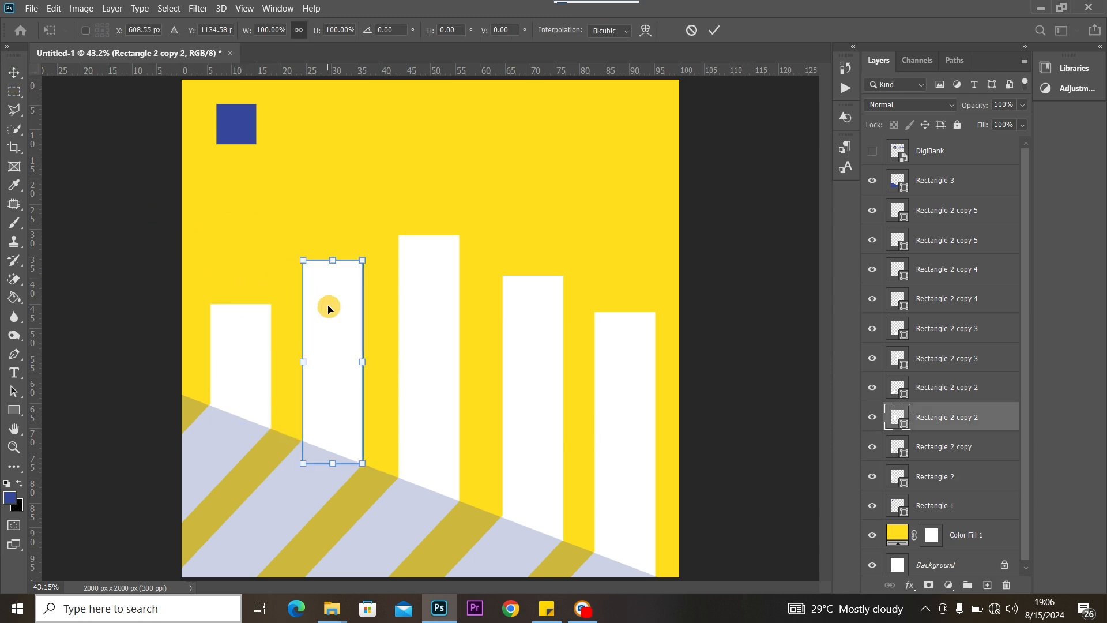
left_click_drag(331, 262, 330, 285)
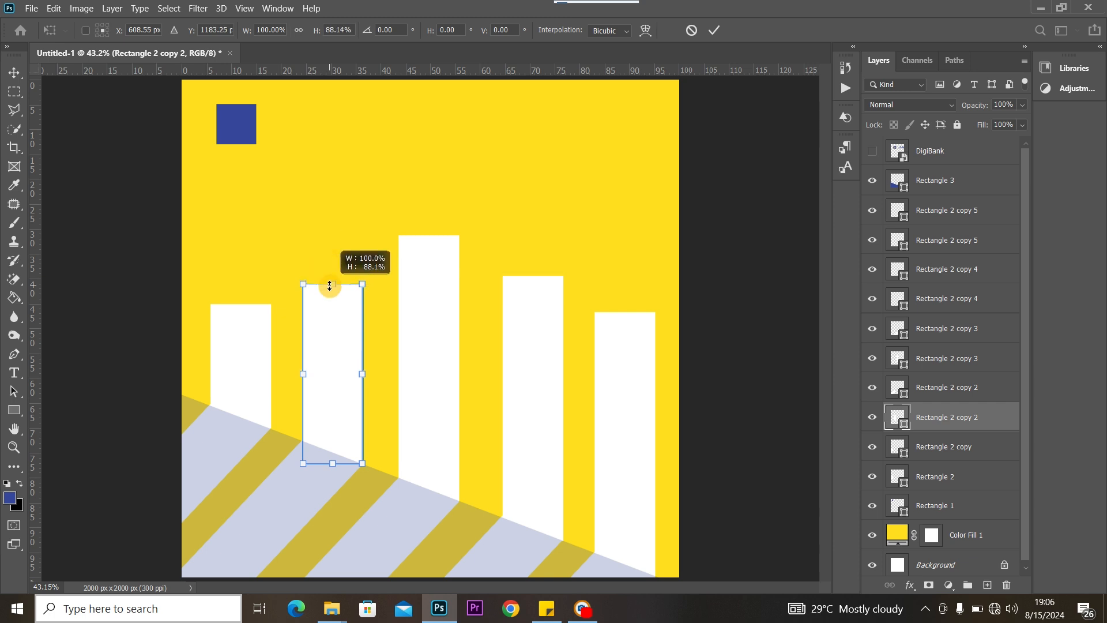
left_click(14, 72)
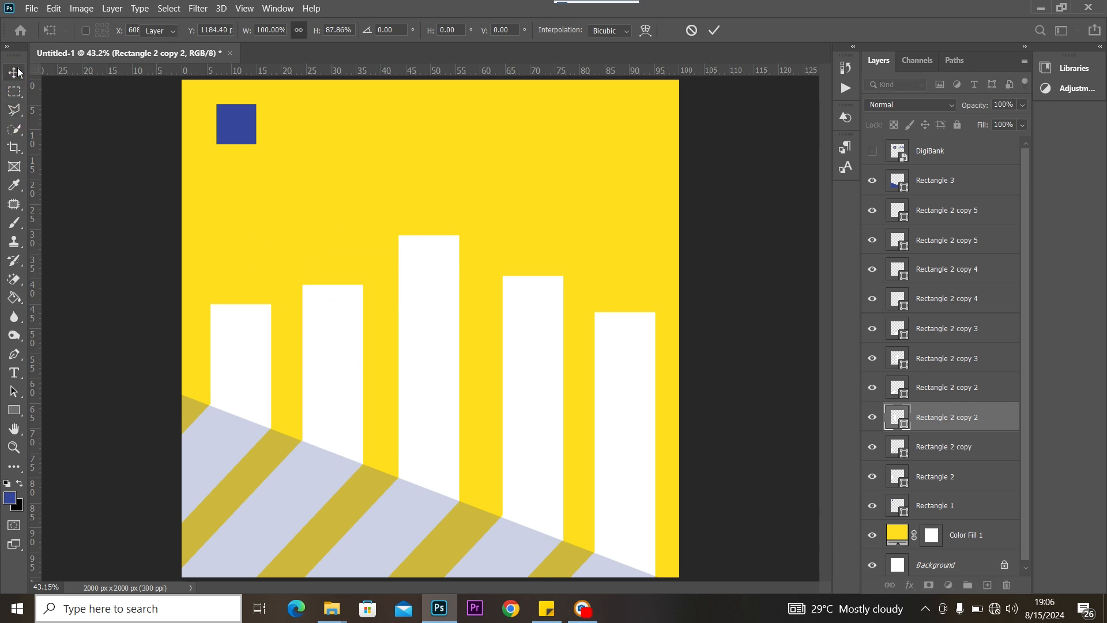
Shorten the third white bar from its upper end to 89.13% of its height.
left_click(430, 302)
key("ctrl+t")
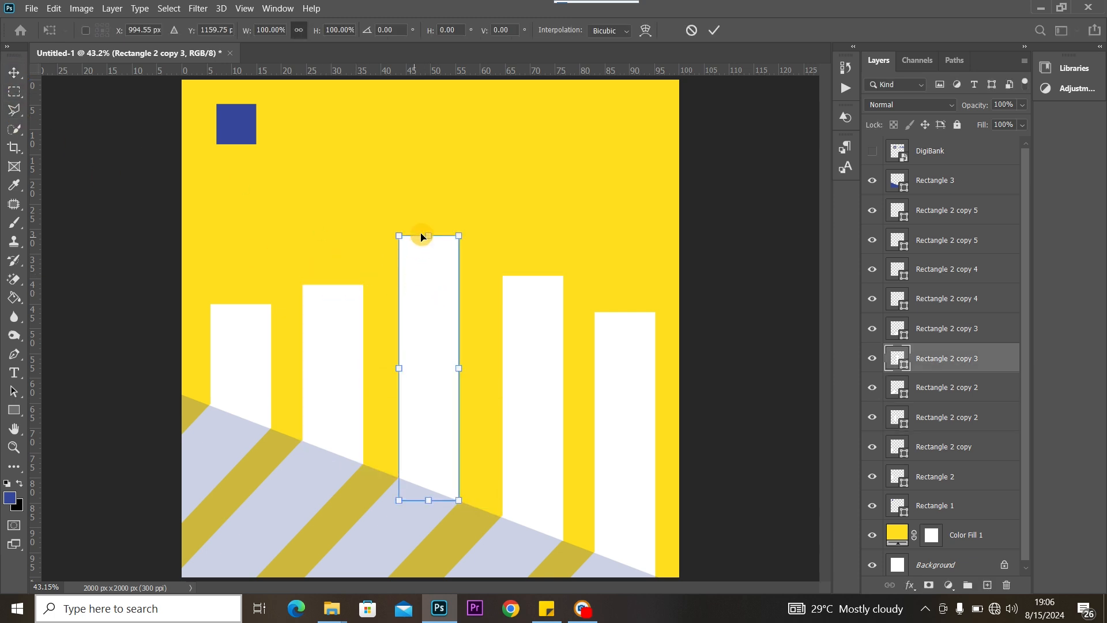
left_click_drag(426, 240, 428, 269)
left_click(14, 73)
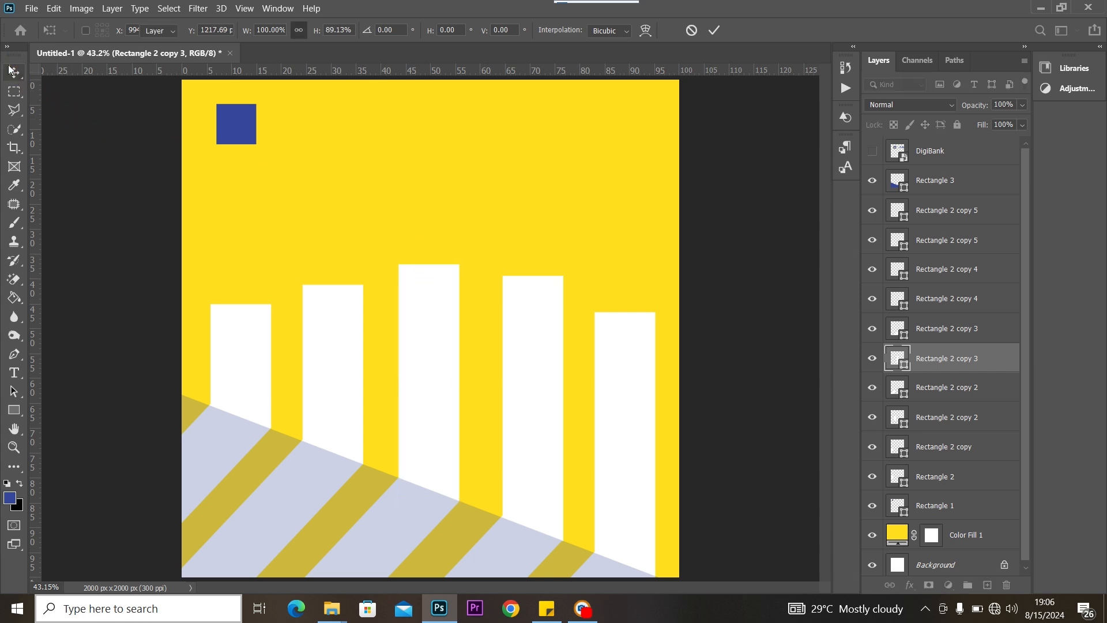
Extend the fourth white bar upward to 111.52% of its height, making it taller than the third bar.
left_click(543, 346)
key("ctrl+t")
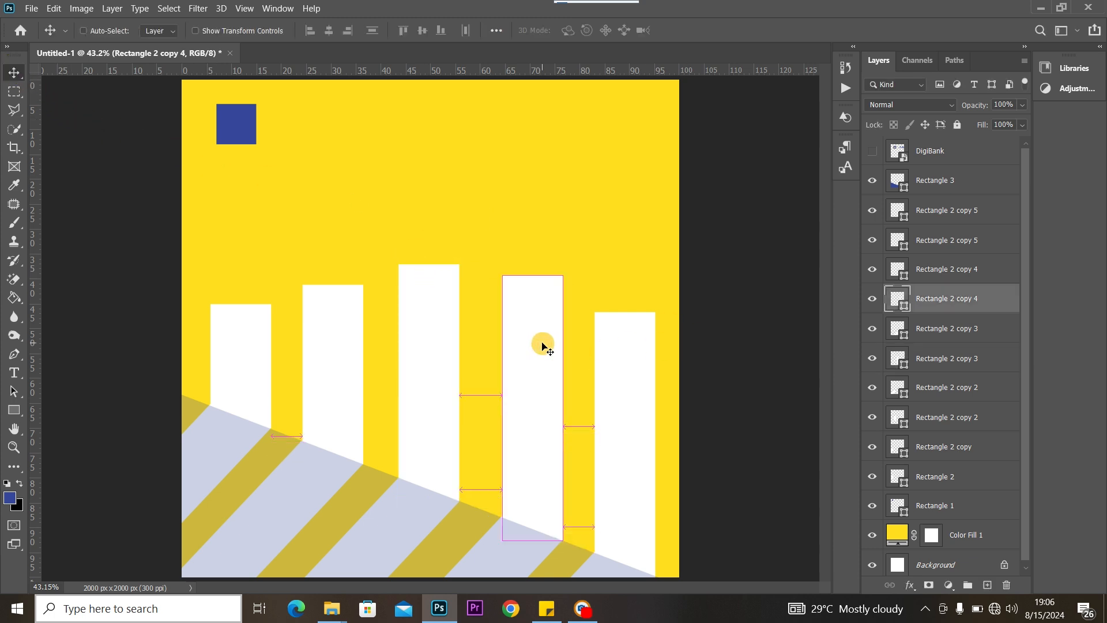
left_click_drag(532, 275, 533, 246)
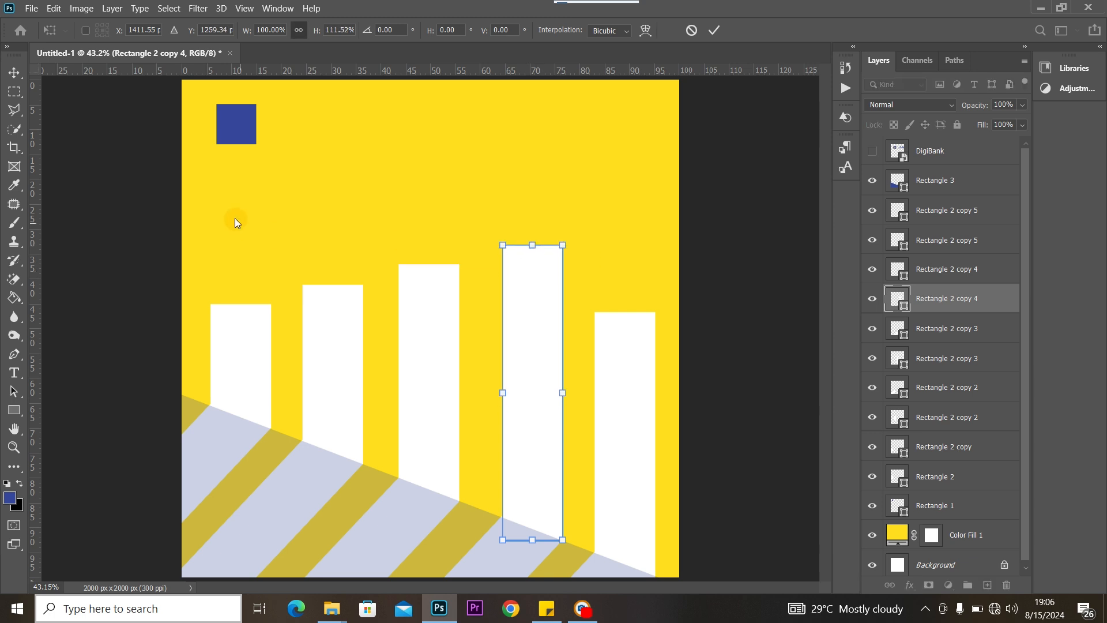
left_click(16, 70)
Extend the fifth white bar upward to 134.12% of its height, making it the tallest of the row.
left_click(629, 351)
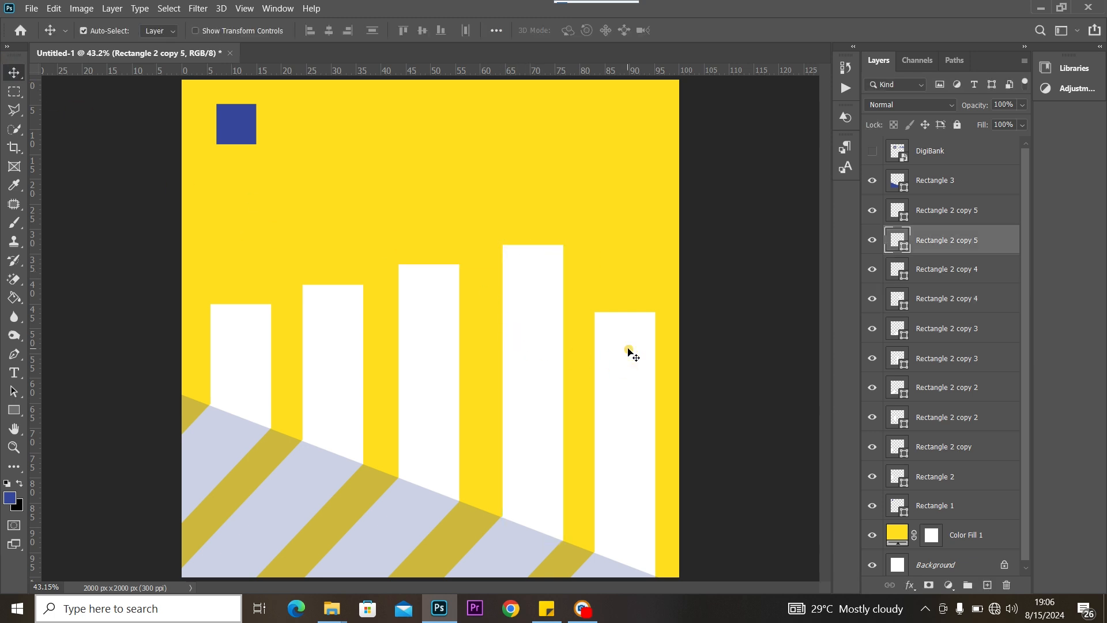
key("ctrl+t")
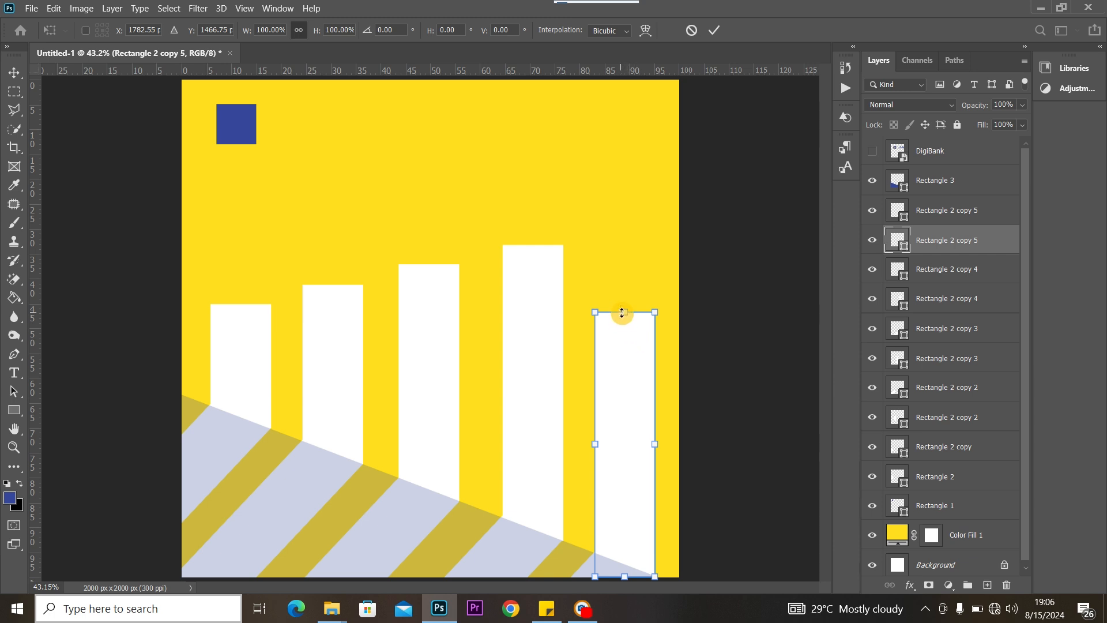
left_click_drag(621, 313, 622, 223)
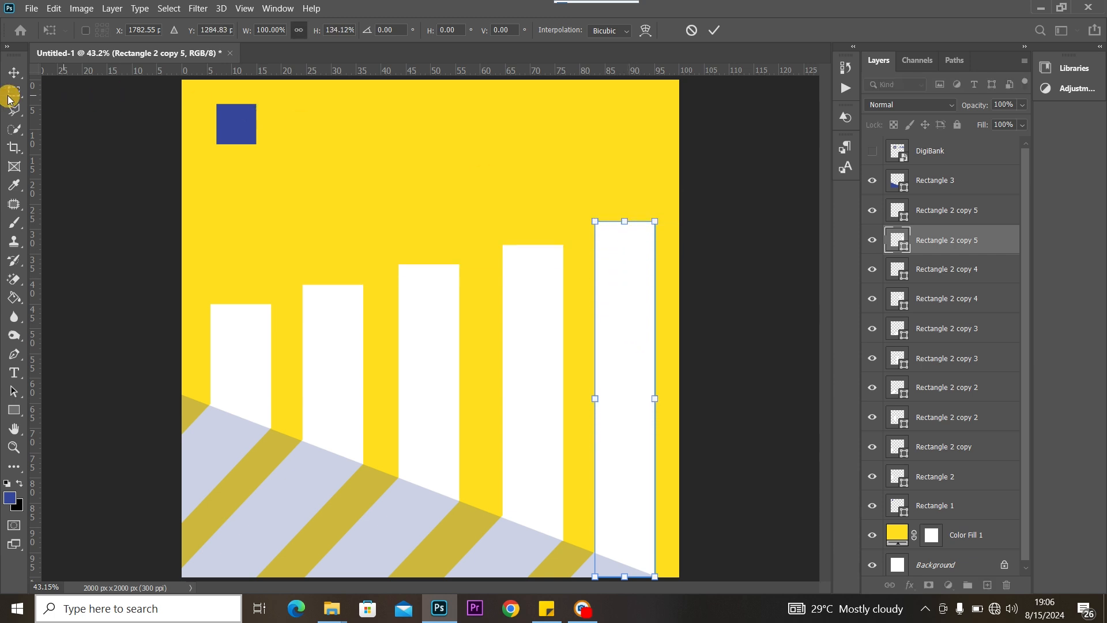
left_click(14, 72)
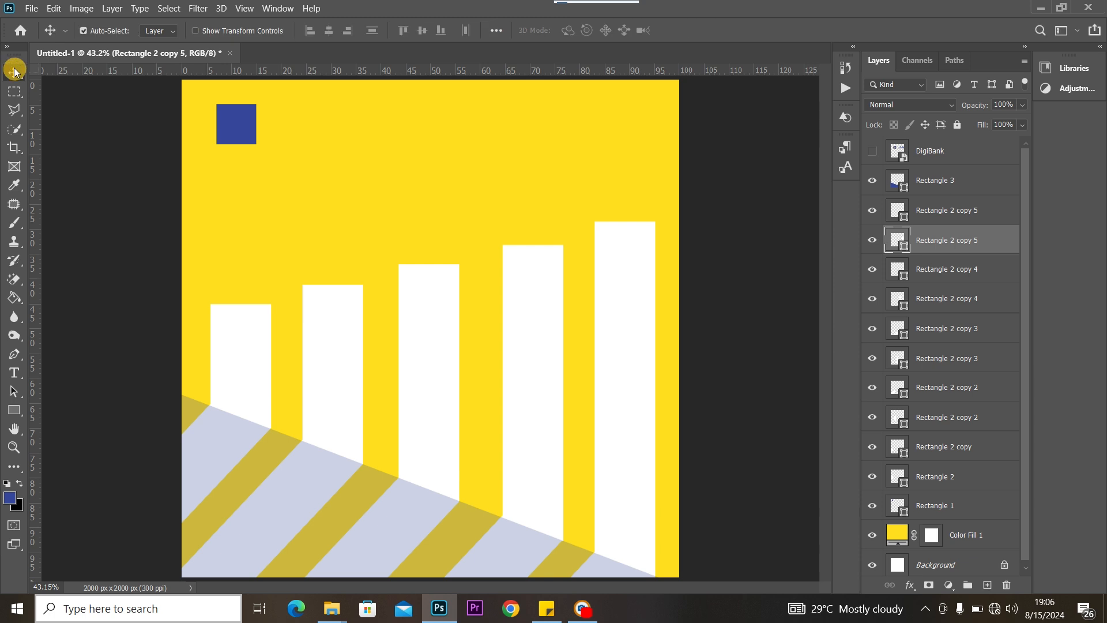
left_click(786, 244)
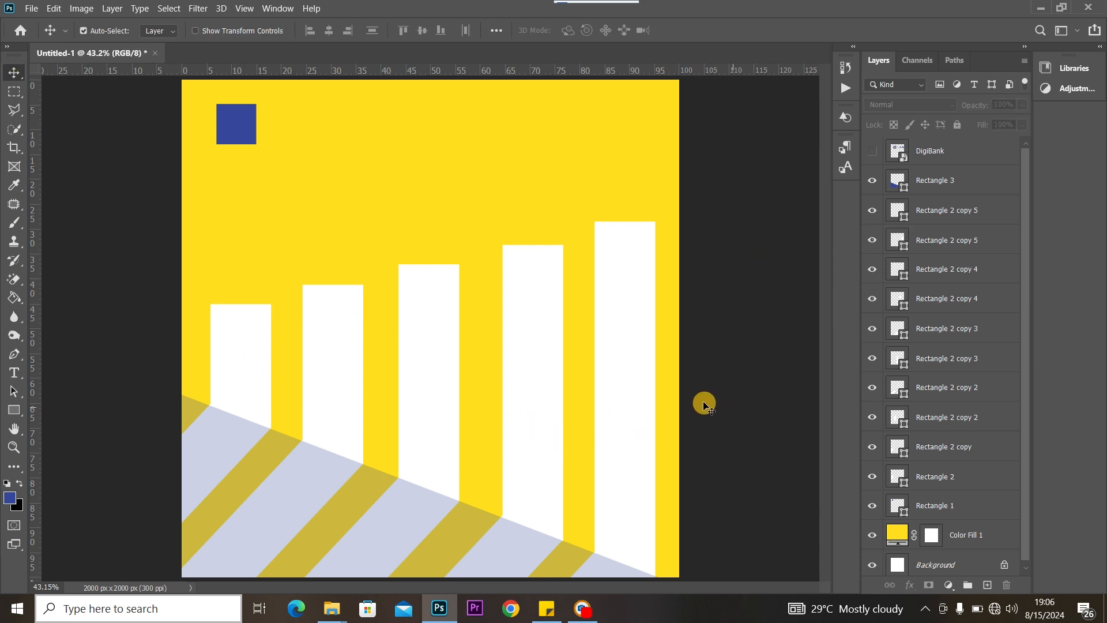
Align the small blue square with the first bar's outer edge, then stretch it to 1118.36% width and 329.28% height, reaching the canvas's upper edge.
left_click_drag(241, 130, 234, 131)
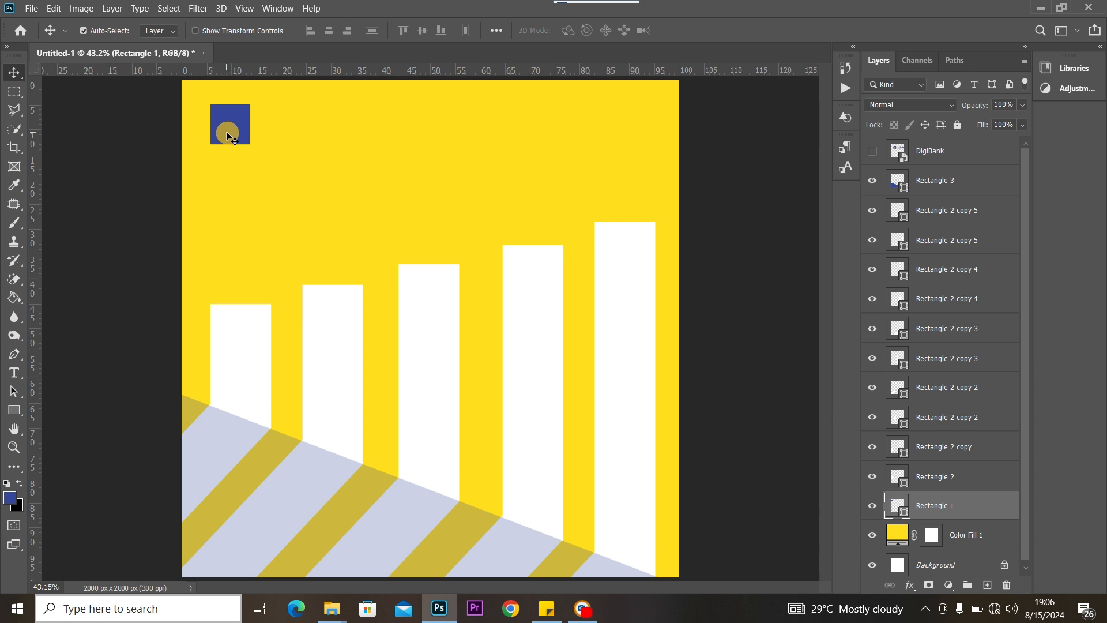
key("ctrl+t")
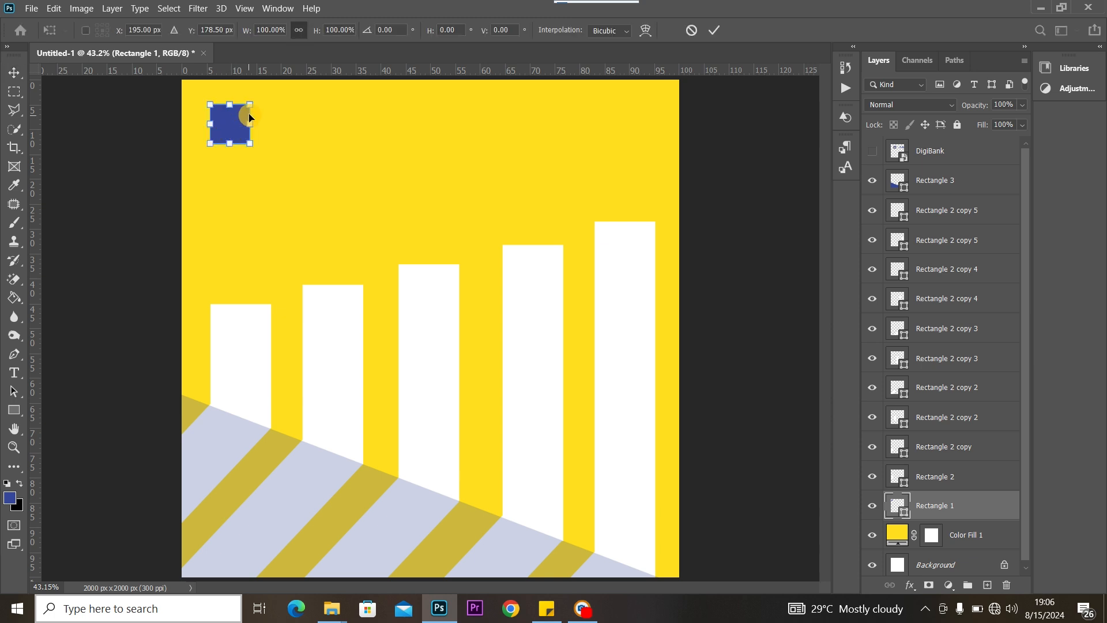
left_click_drag(250, 125, 652, 110)
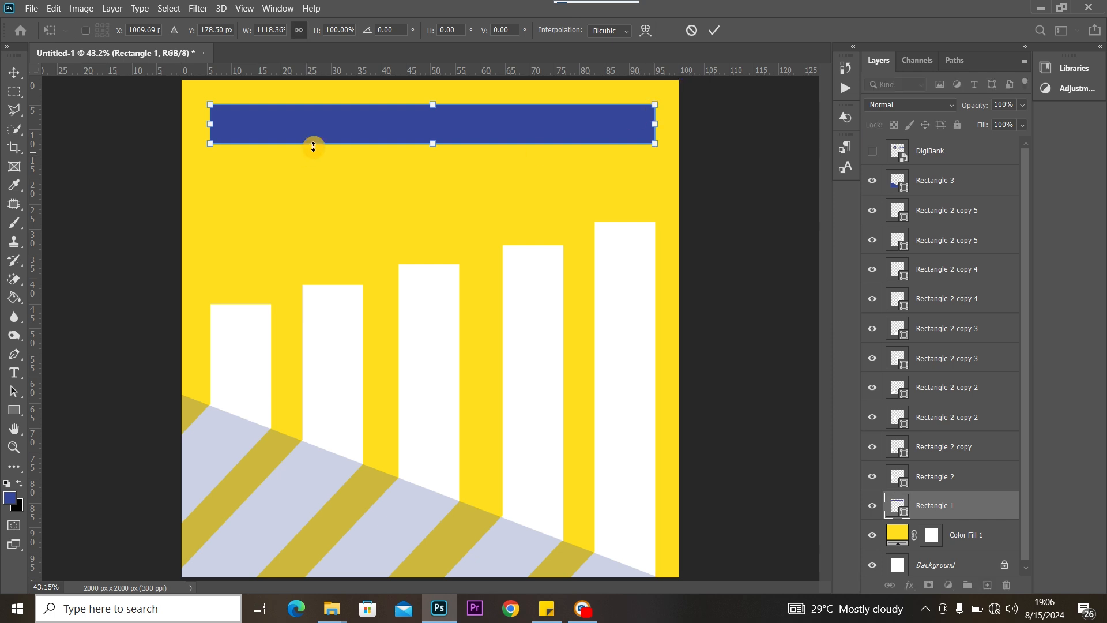
left_click_drag(433, 142, 429, 210)
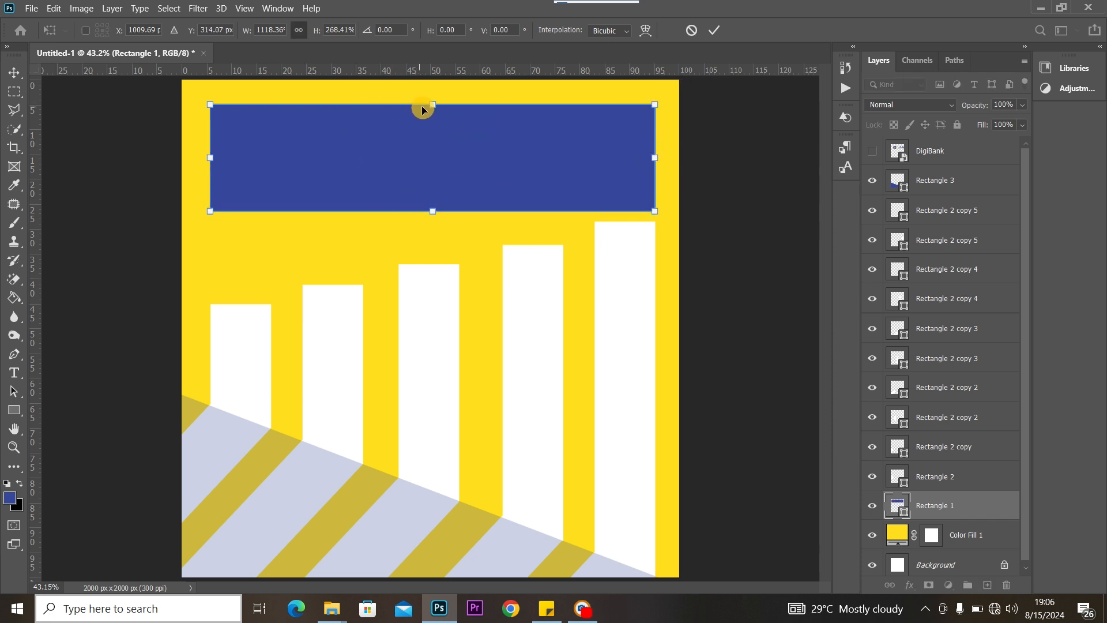
left_click_drag(434, 108, 431, 81)
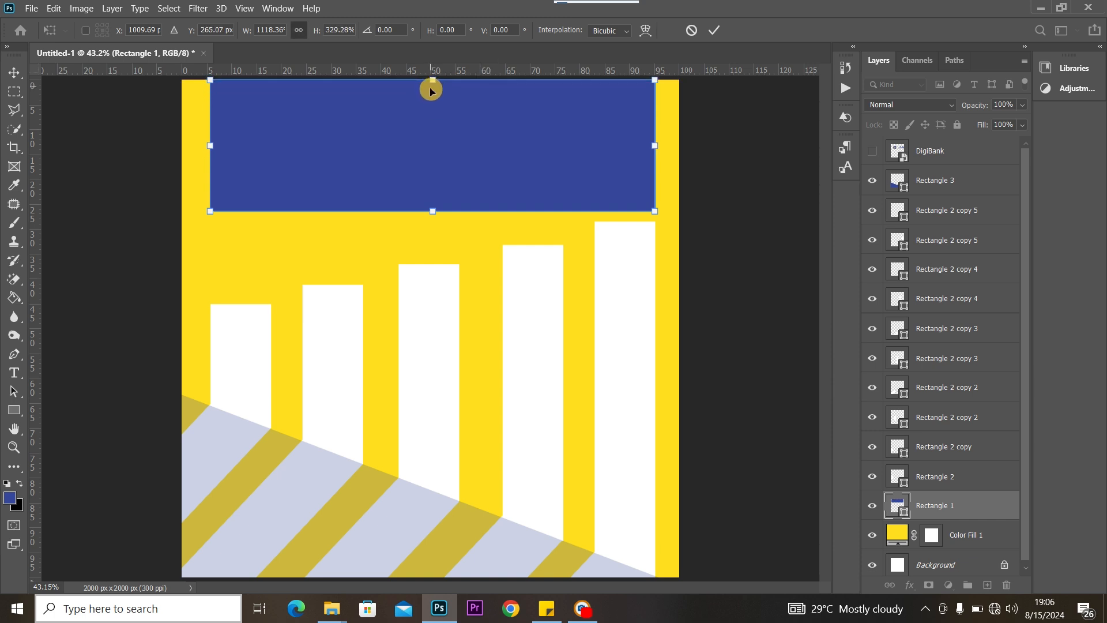
Skew the blue header vertically to about -5.3° so its lower edge rises toward the fifth bar, and move it down slightly.
right_click(410, 128)
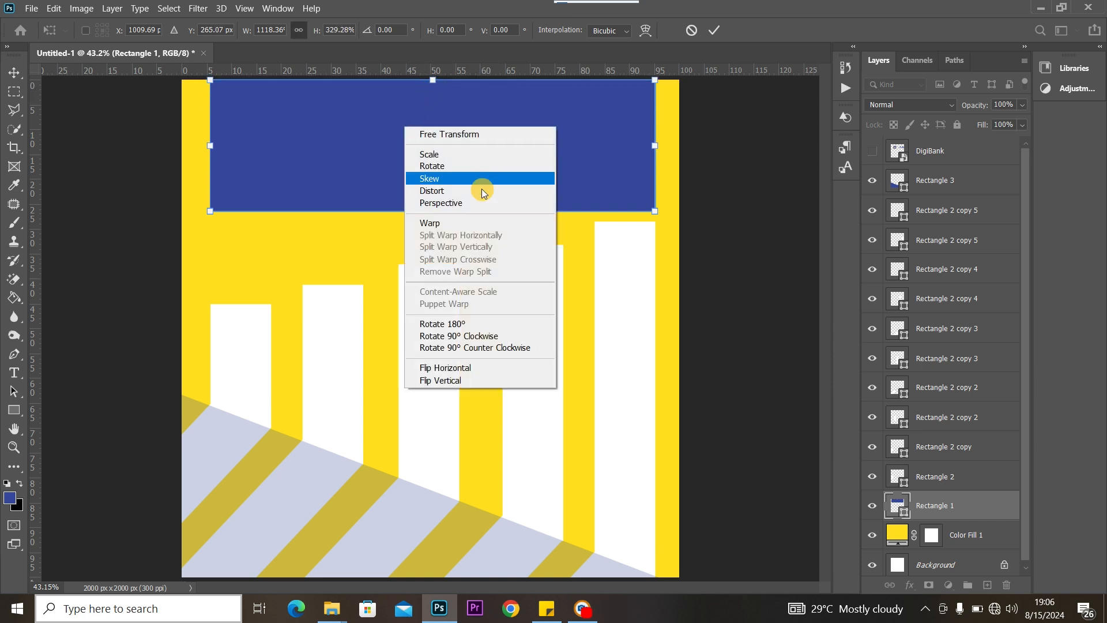
left_click(444, 179)
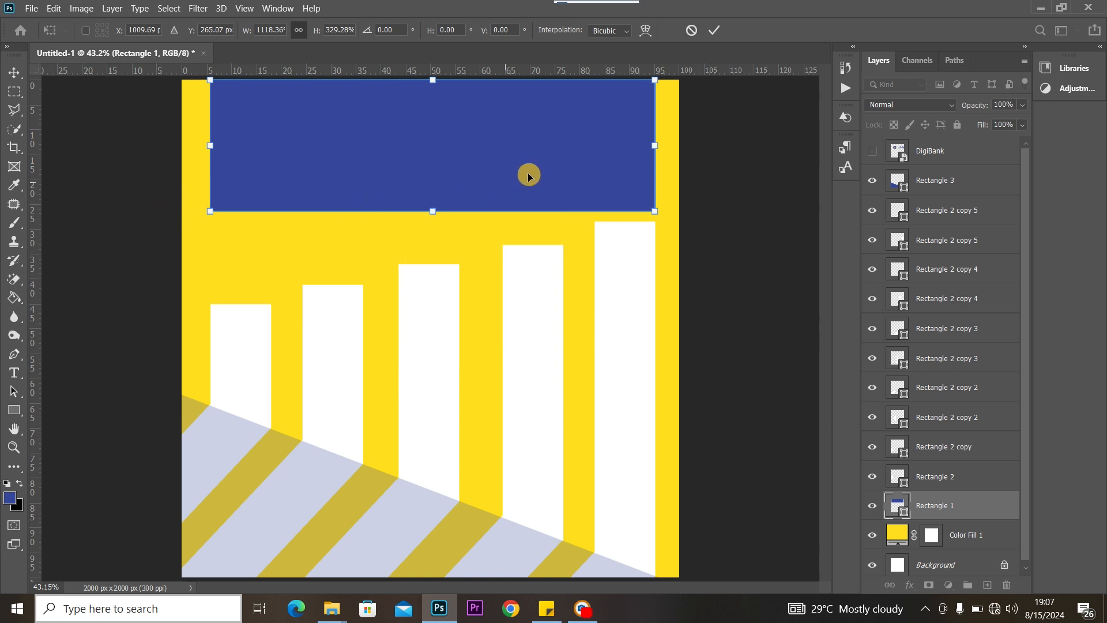
left_click_drag(656, 149, 653, 103)
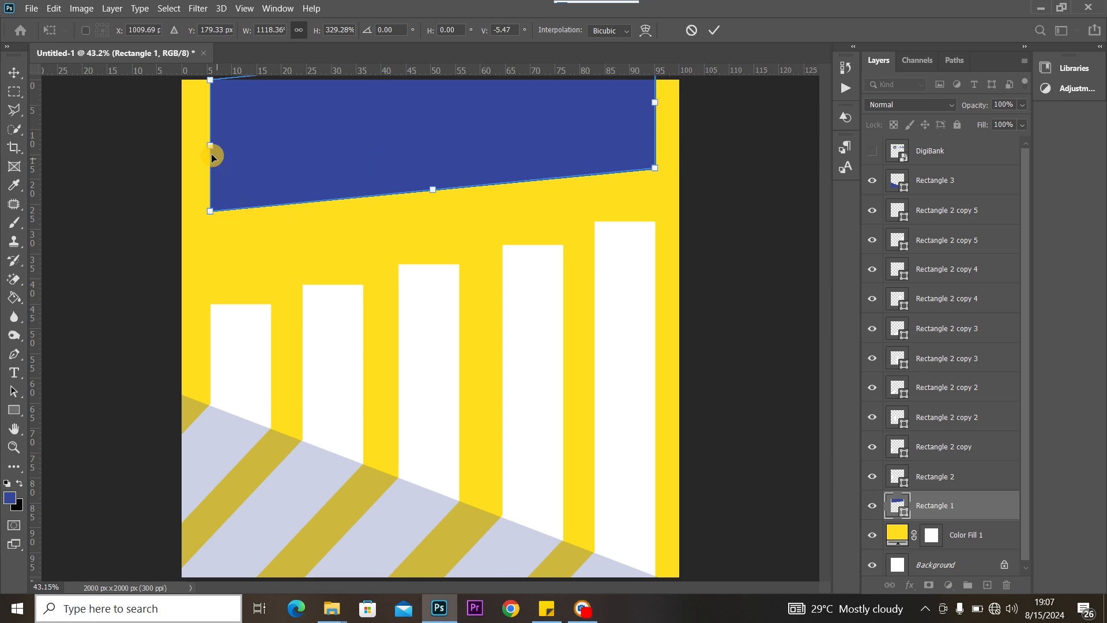
left_click_drag(211, 145, 210, 143)
left_click_drag(421, 127, 422, 157)
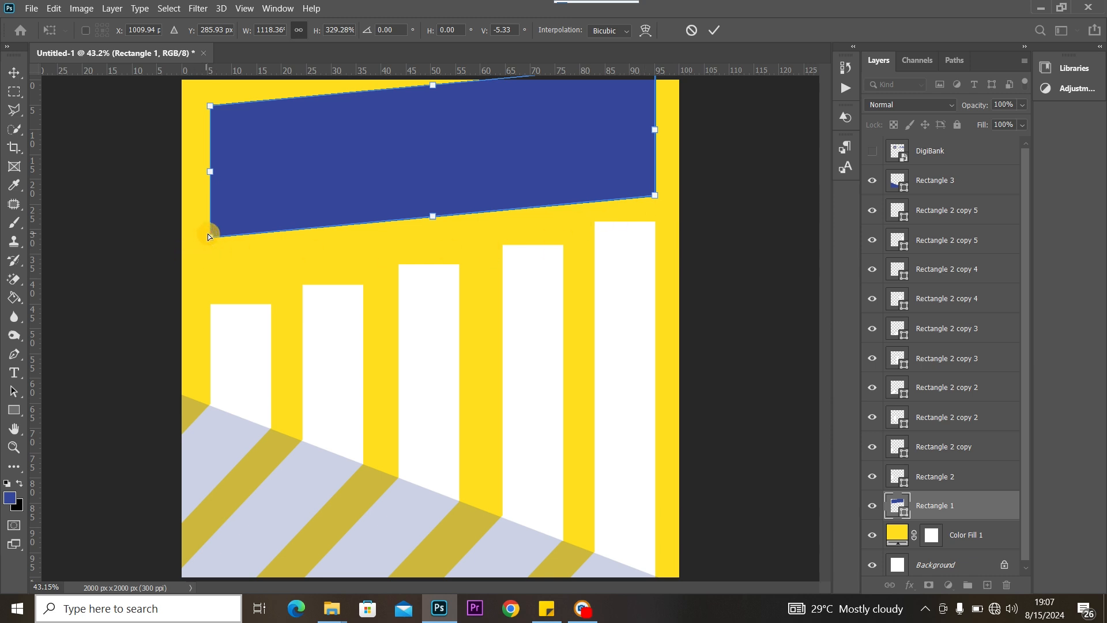
Reshape the blue header to 491.94% height and -11.56° vertical skew, keeping its upper edge beyond the canvas and its lower edge sloping above the bars.
left_click_drag(210, 237, 202, 283)
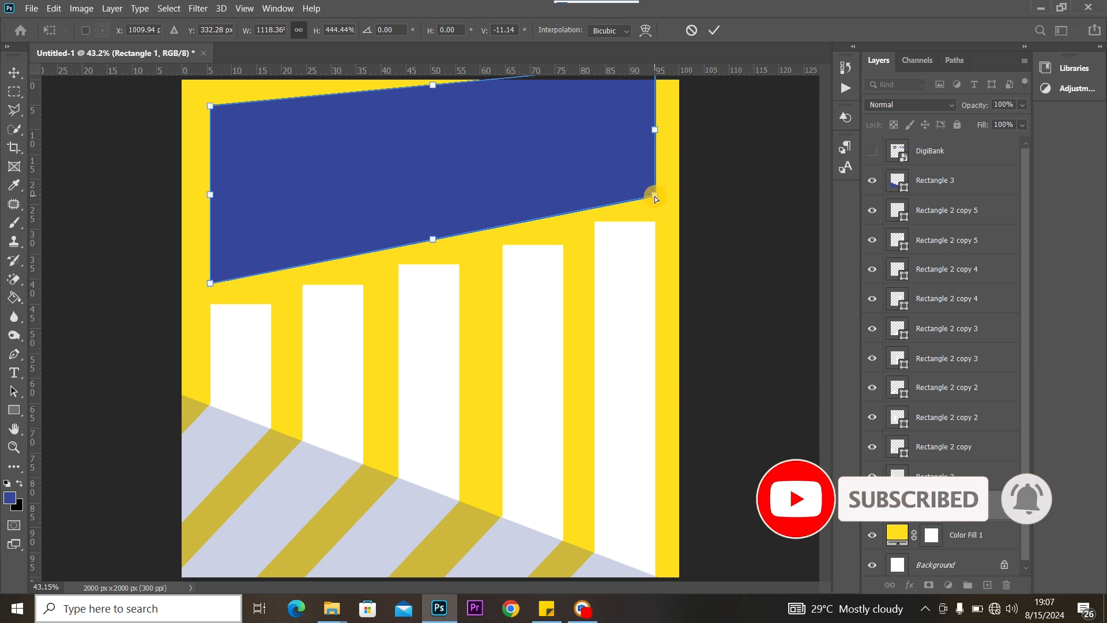
left_click_drag(655, 199, 654, 183)
left_click_drag(211, 102, 214, 75)
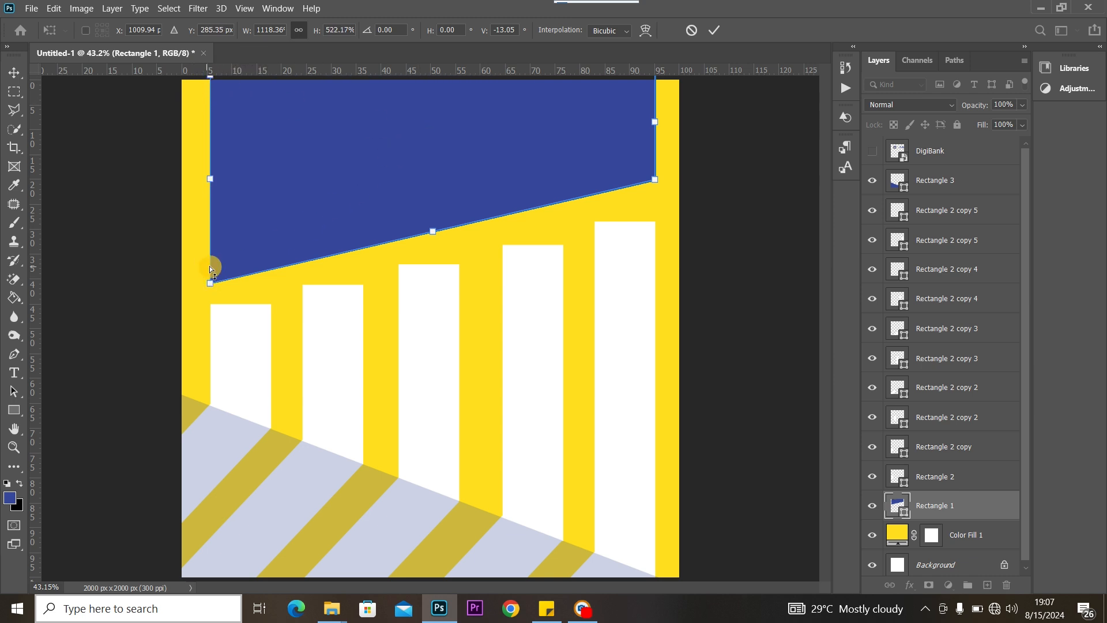
left_click_drag(212, 283, 213, 271)
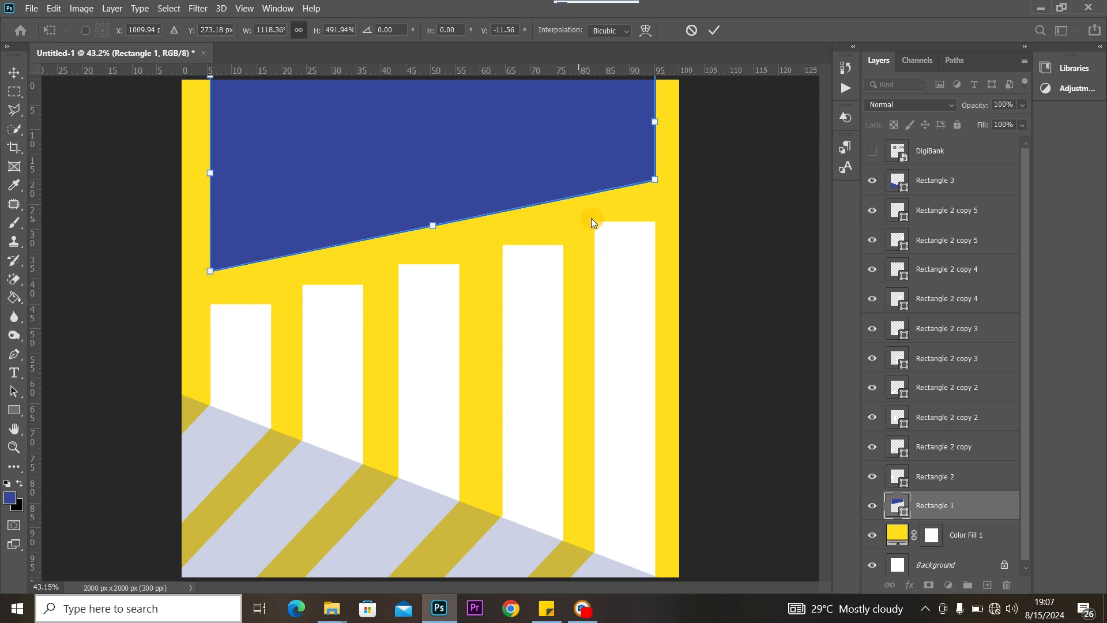
left_click(13, 71)
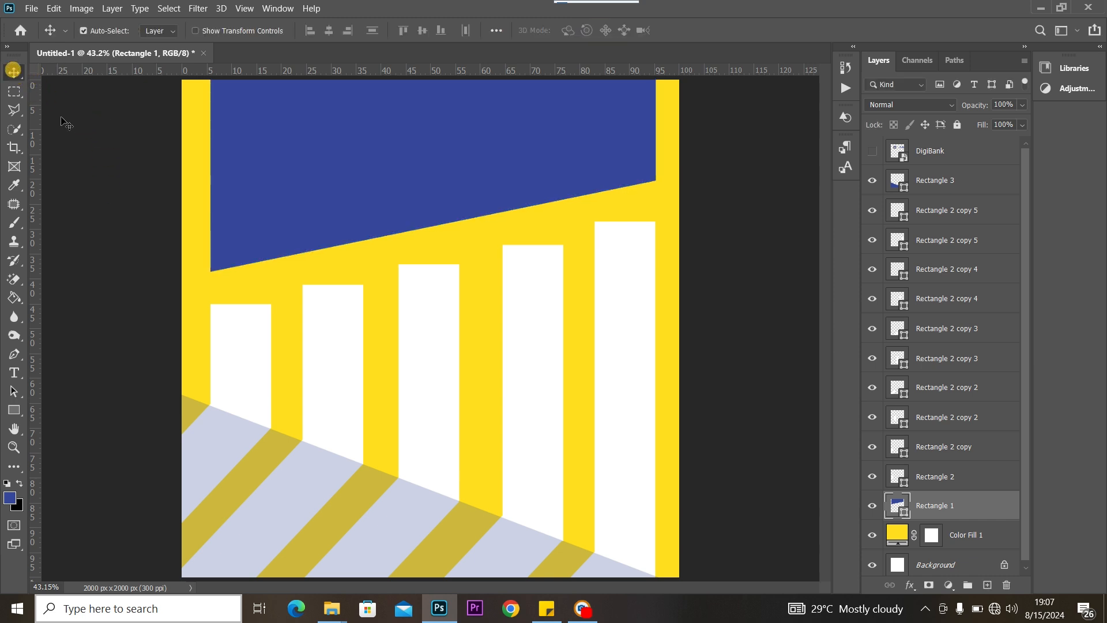
Extend the fourth white bar upward to 102.73% of its height.
left_click(536, 289)
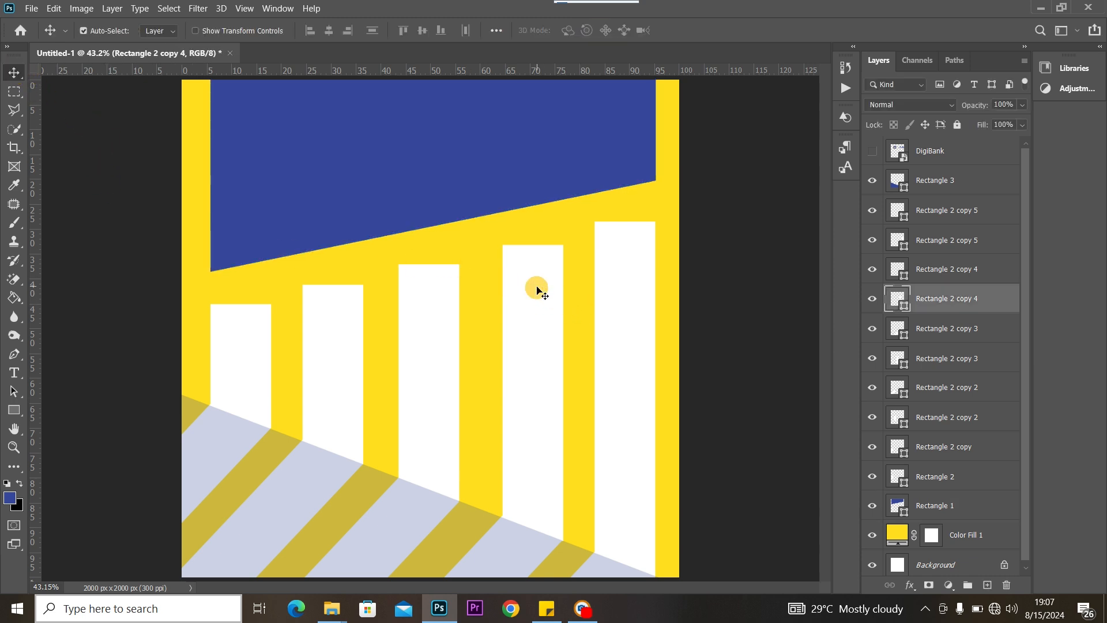
key("ctrl+t")
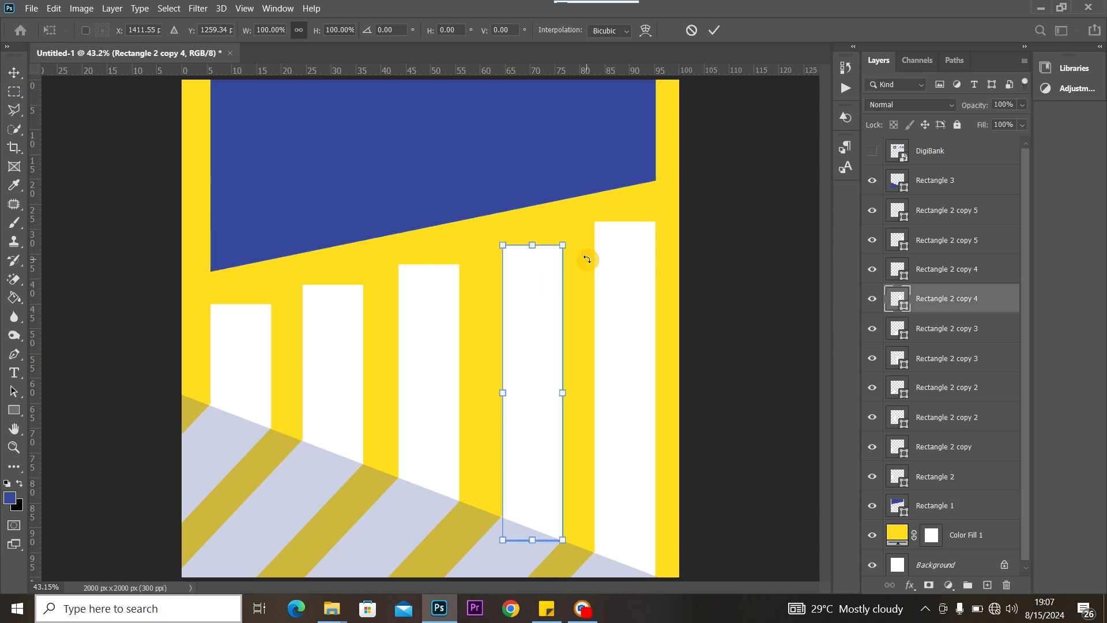
left_click_drag(534, 243, 533, 237)
left_click(15, 72)
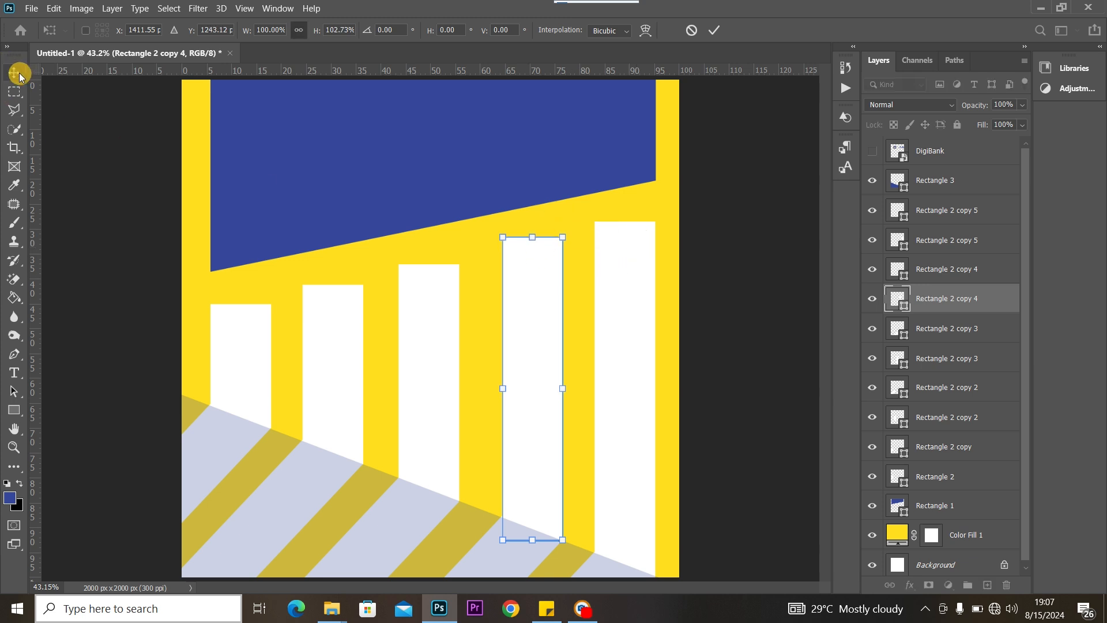
Extend the fifth white bar upward to 101.13% of its height.
left_click(634, 311)
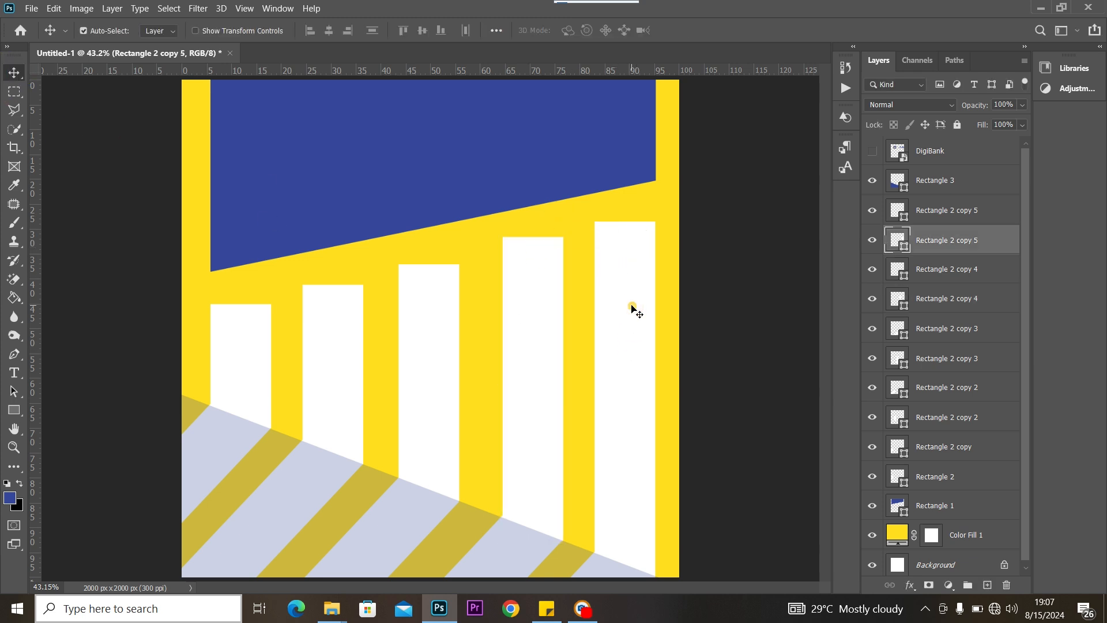
key("ctrl+t")
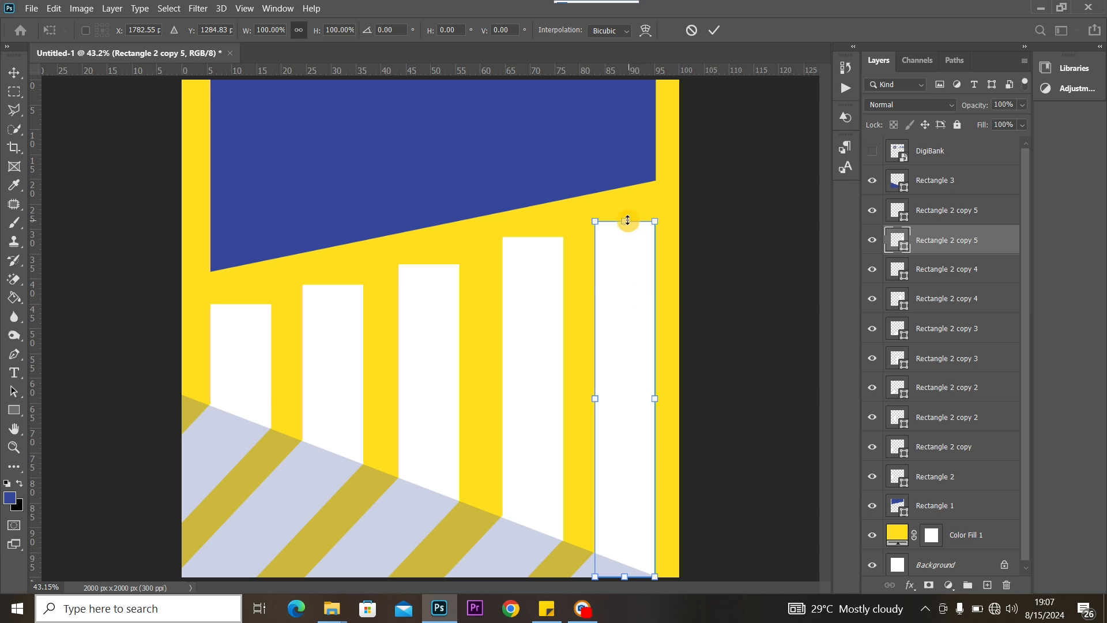
left_click_drag(628, 220, 628, 216)
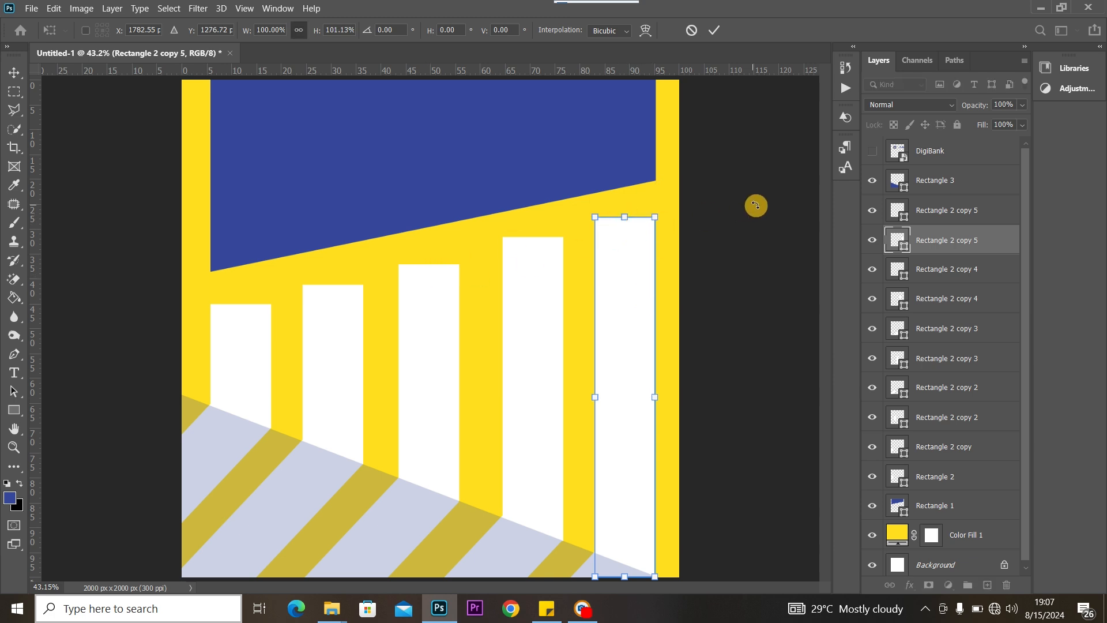
left_click(16, 73)
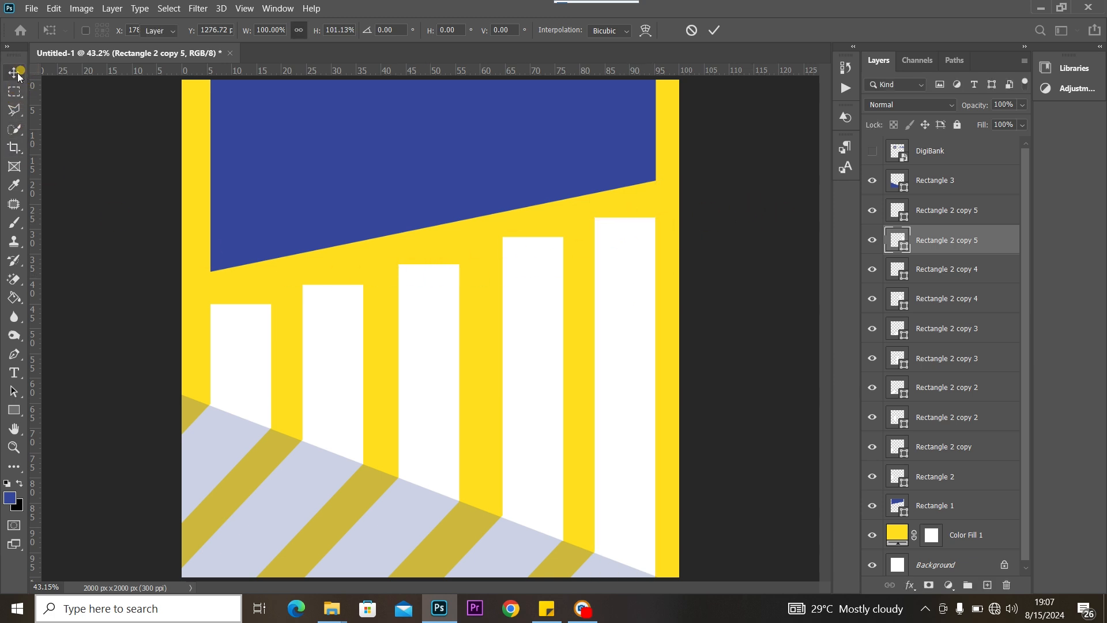
Extend the second white bar upward to 103.54% of its height.
left_click(317, 321)
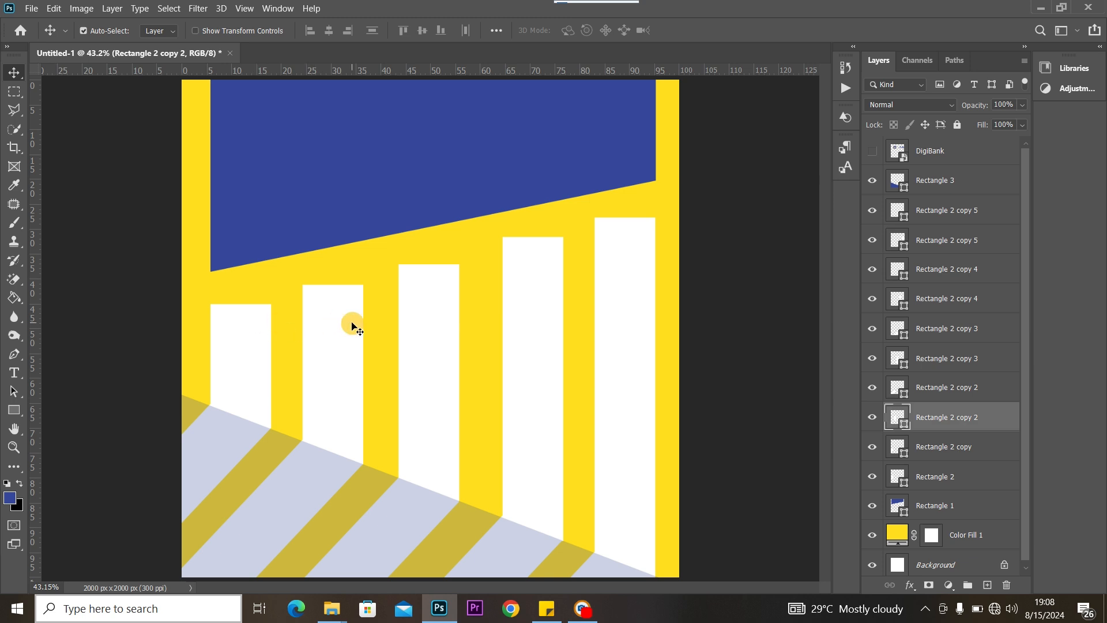
key("ctrl+t")
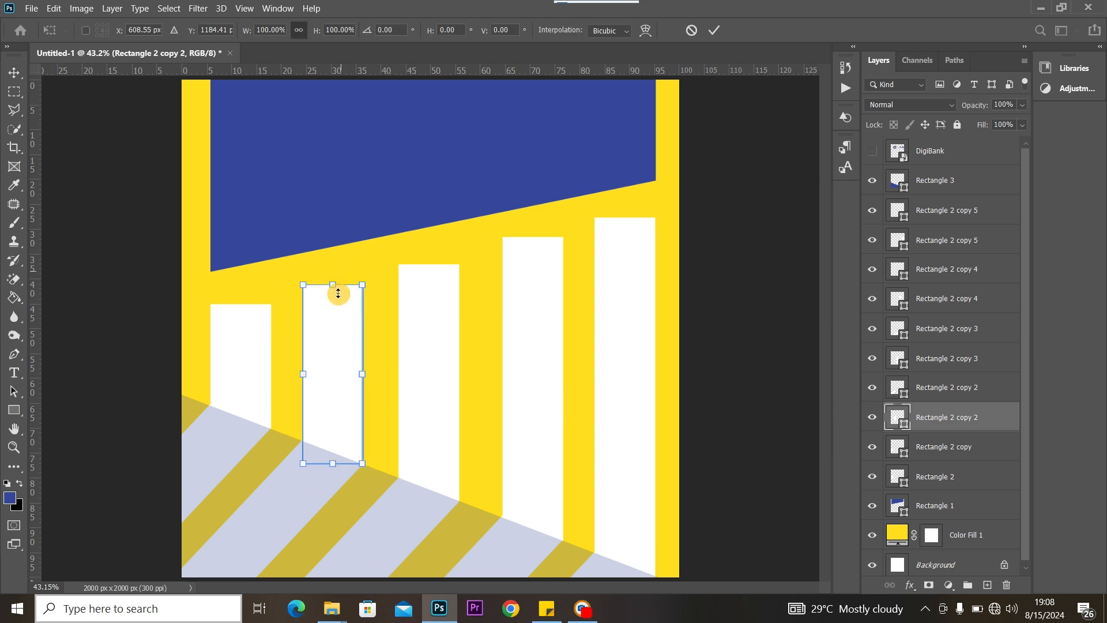
left_click_drag(333, 286, 334, 280)
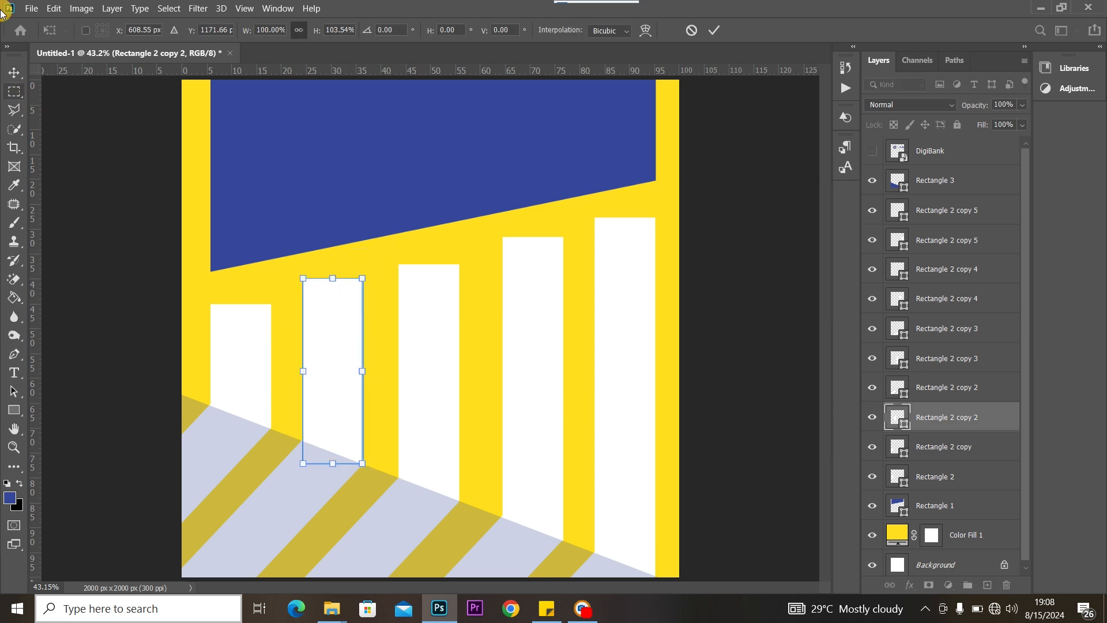
left_click(15, 73)
Extend the third white bar upward to 103.17% of its height.
left_click(430, 310)
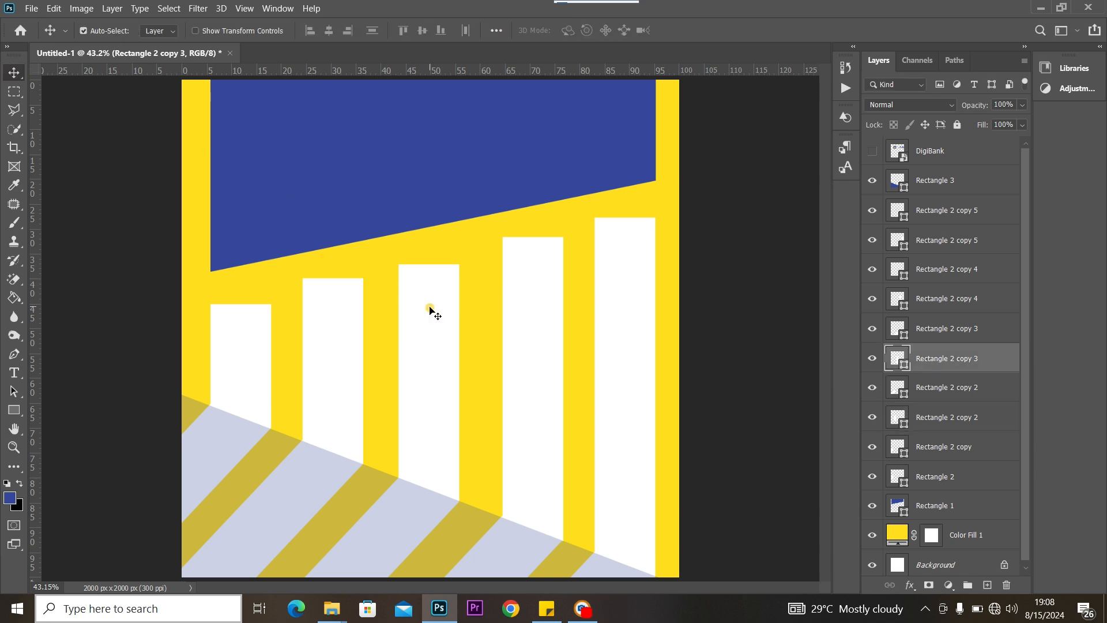
key("ctrl+t")
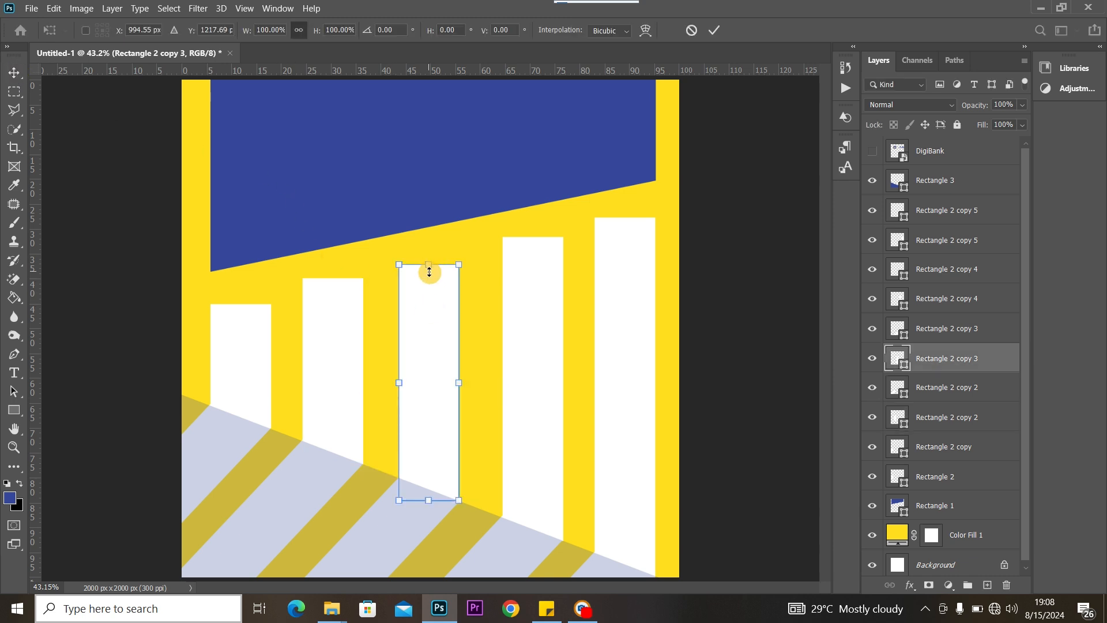
left_click_drag(429, 265, 430, 258)
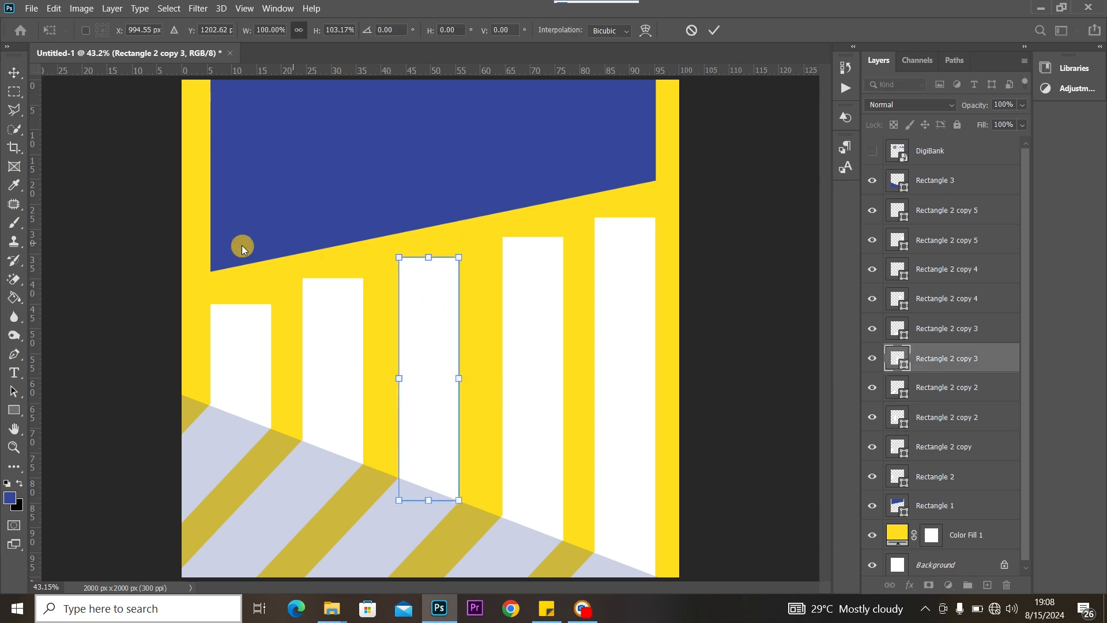
left_click(14, 72)
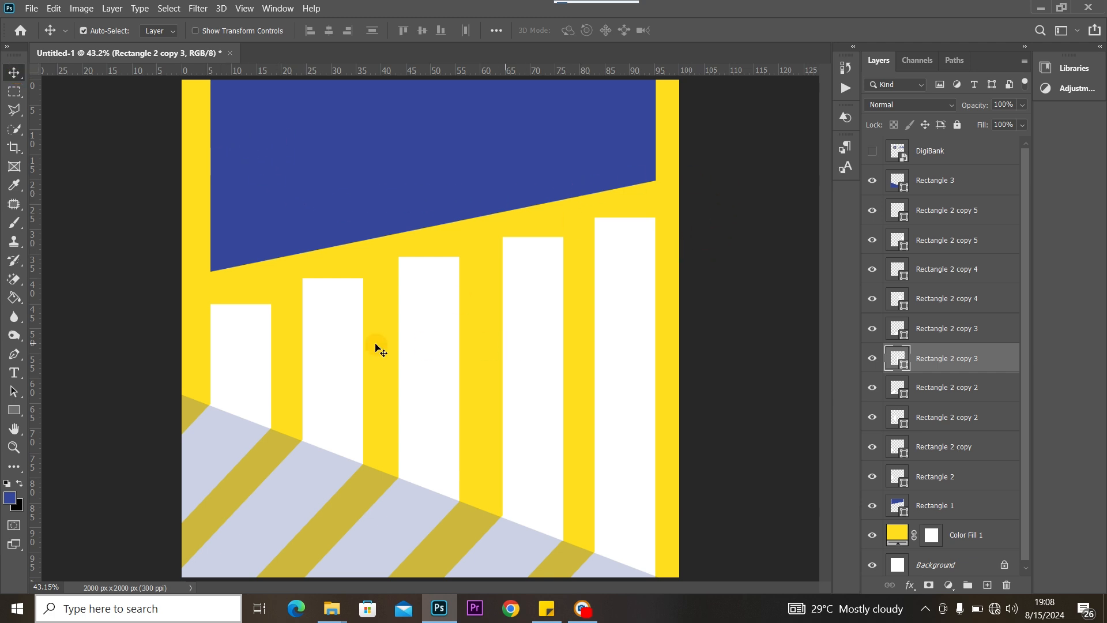
Place the city image from the Digital Evolution folder directly above the blue header's layer and move it up over the header.
left_click(359, 163)
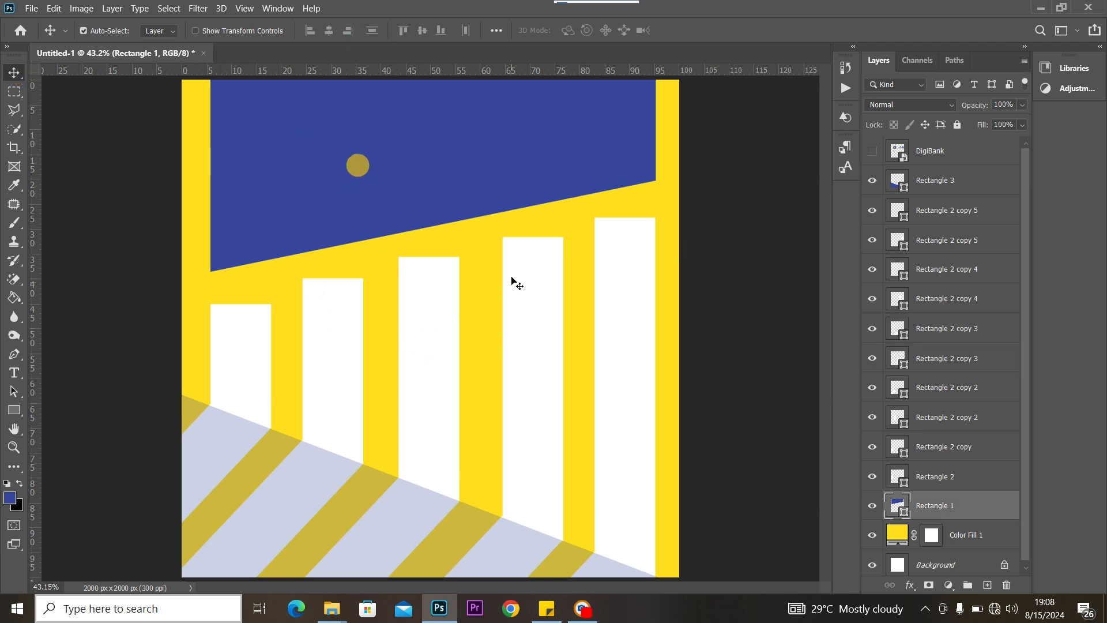
mouse_move(341, 612)
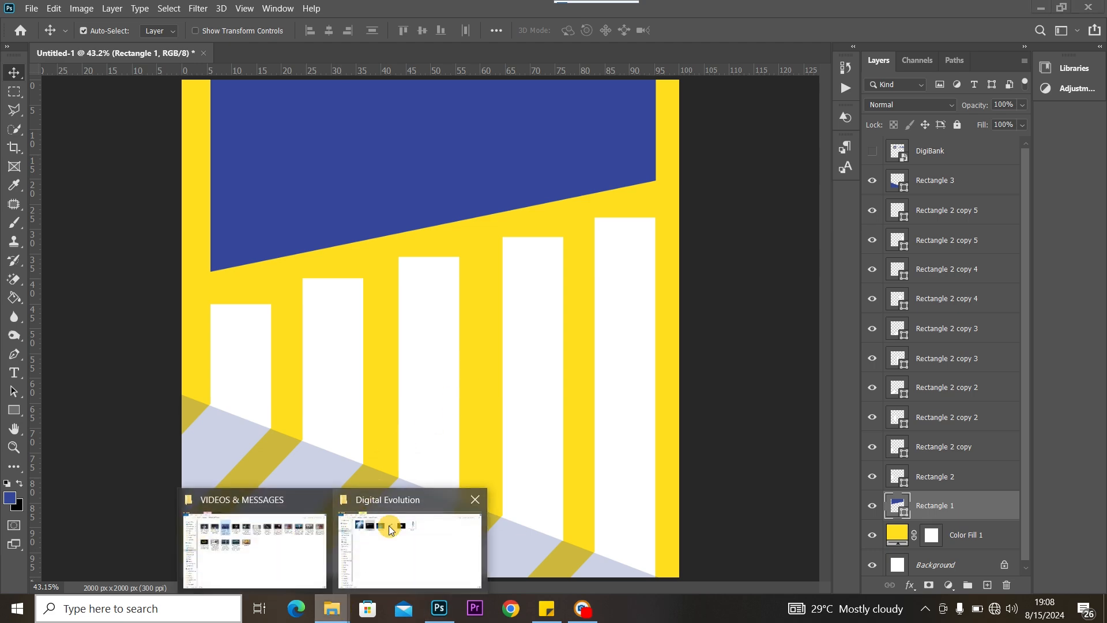
left_click(383, 539)
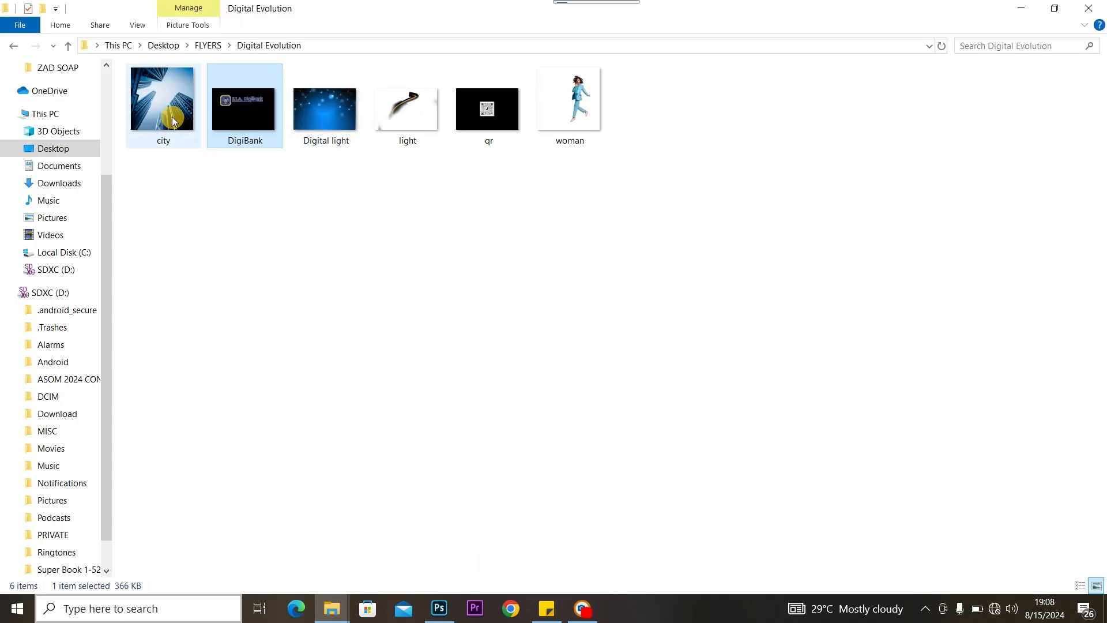
left_click_drag(173, 121, 379, 218)
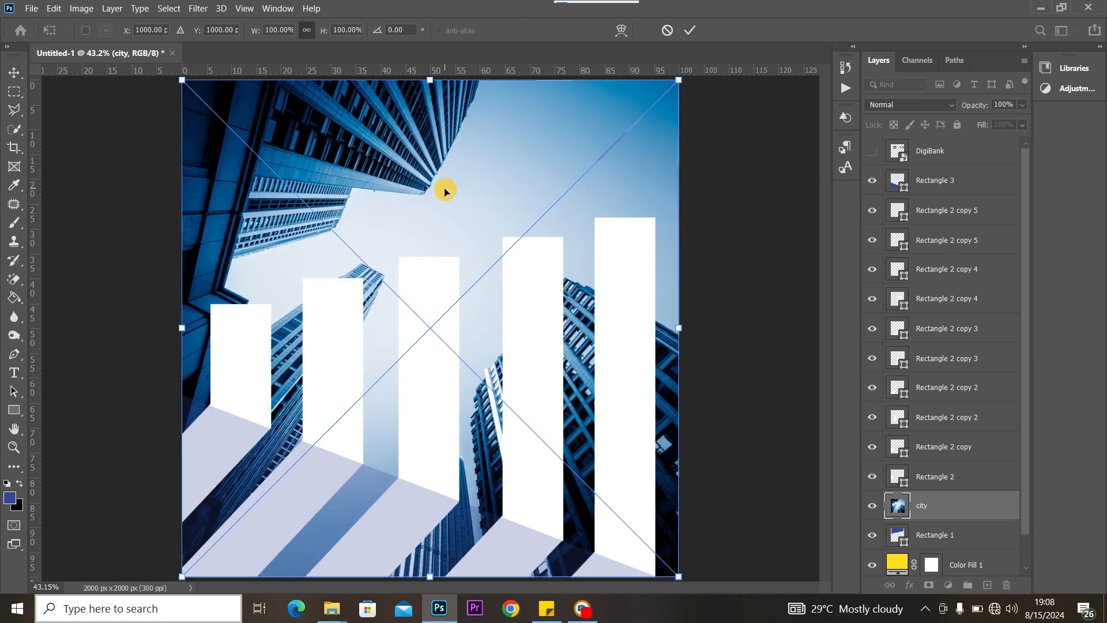
left_click_drag(445, 191, 450, 14)
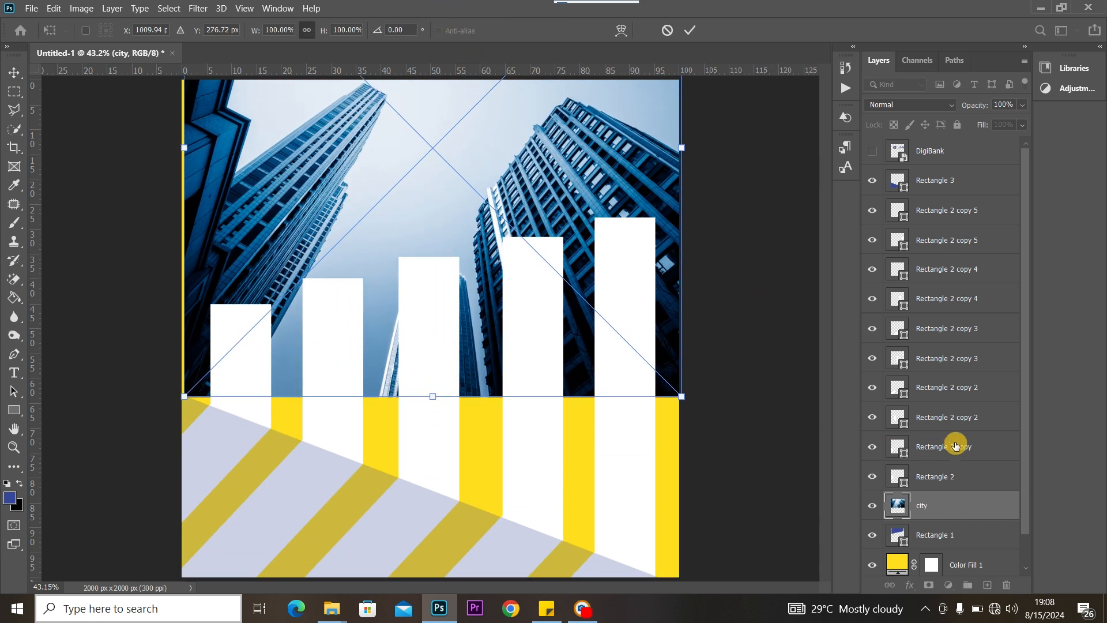
Clip the city image to the blue header, repositioned to show the towers inside it, and set its opacity to 20%.
left_click(976, 519, "alt")
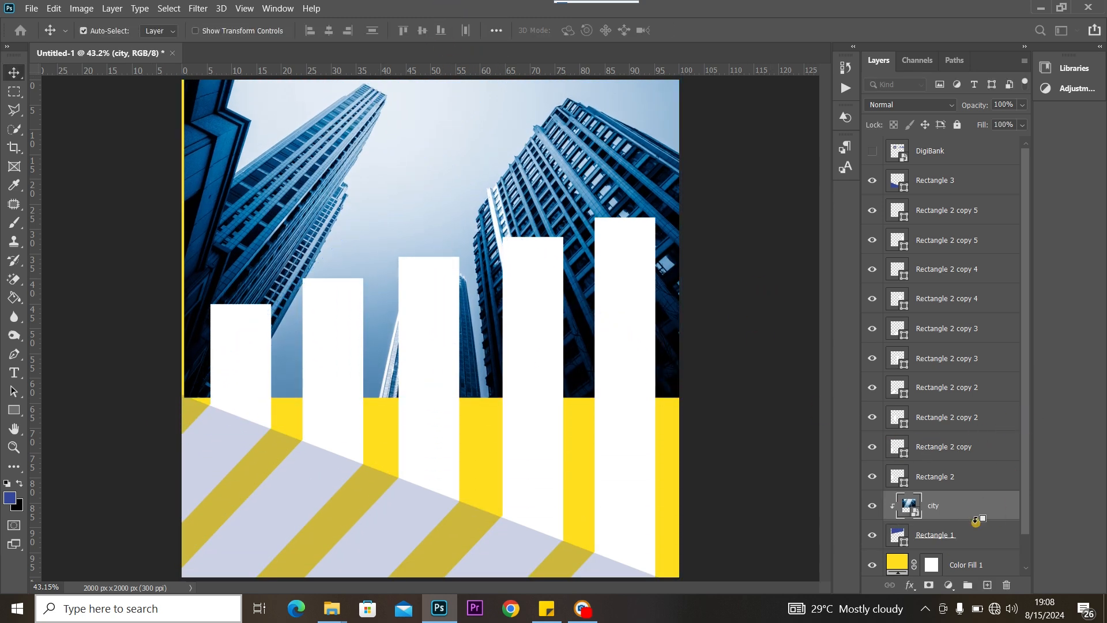
left_click_drag(334, 148, 303, 84)
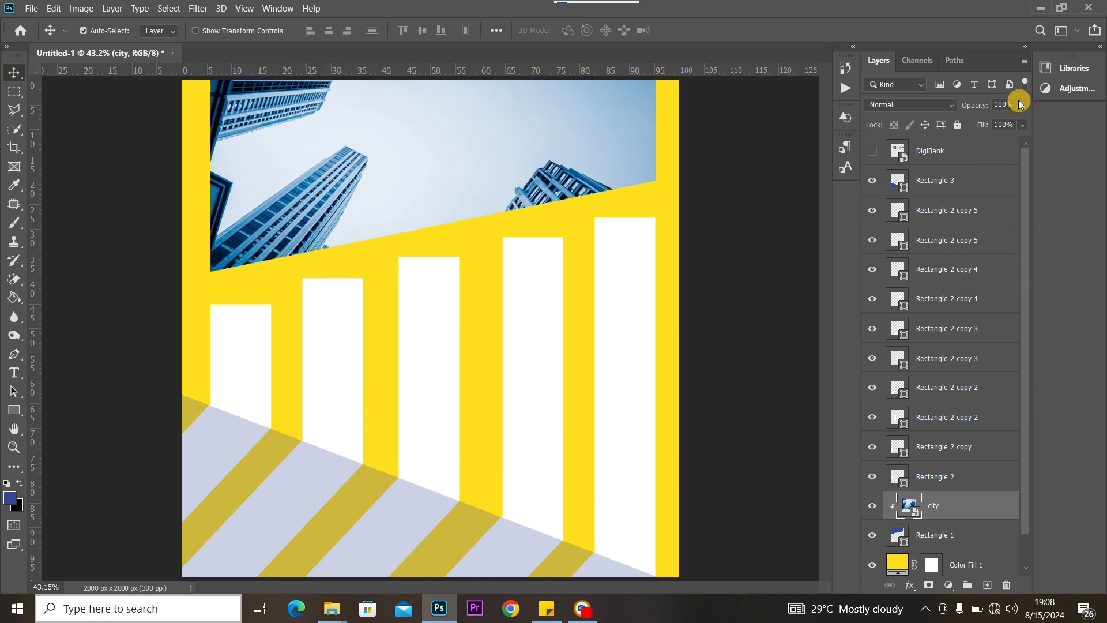
left_click_drag(1021, 103, 978, 120)
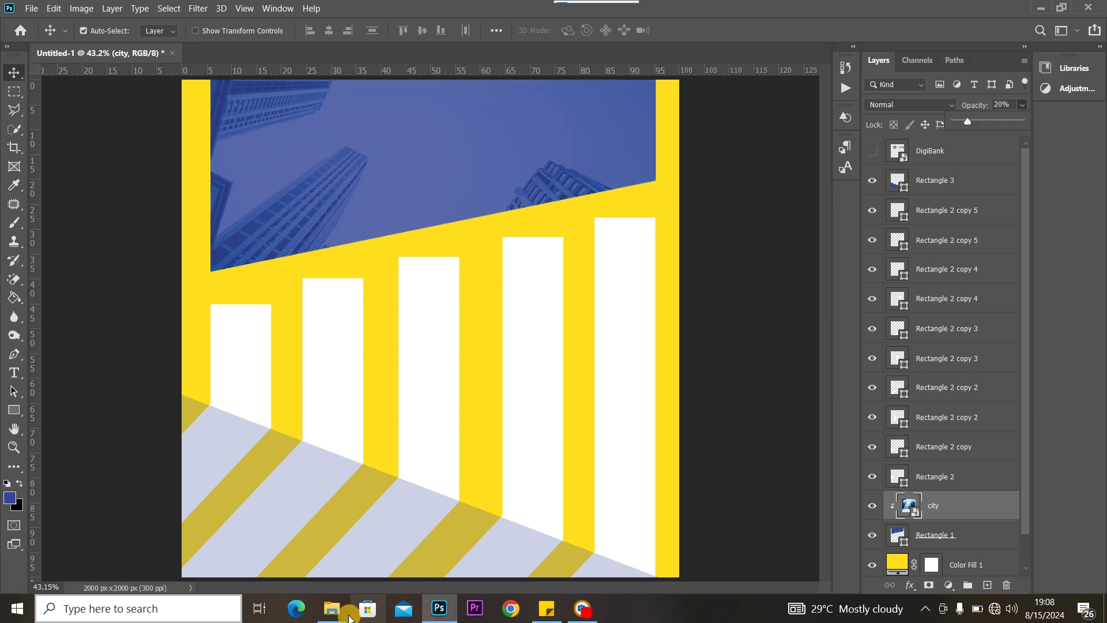
Place the Digital light image from the Digital Evolution folder above the city layer, positioned to cover the header.
mouse_move(332, 608)
left_click(391, 546)
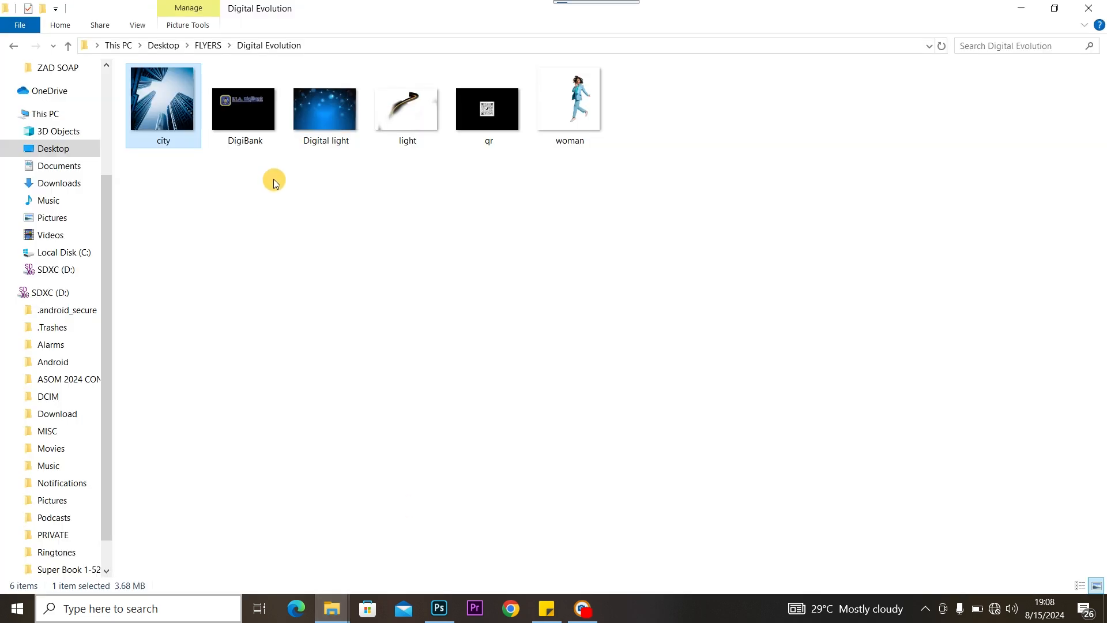
left_click_drag(316, 125, 410, 83)
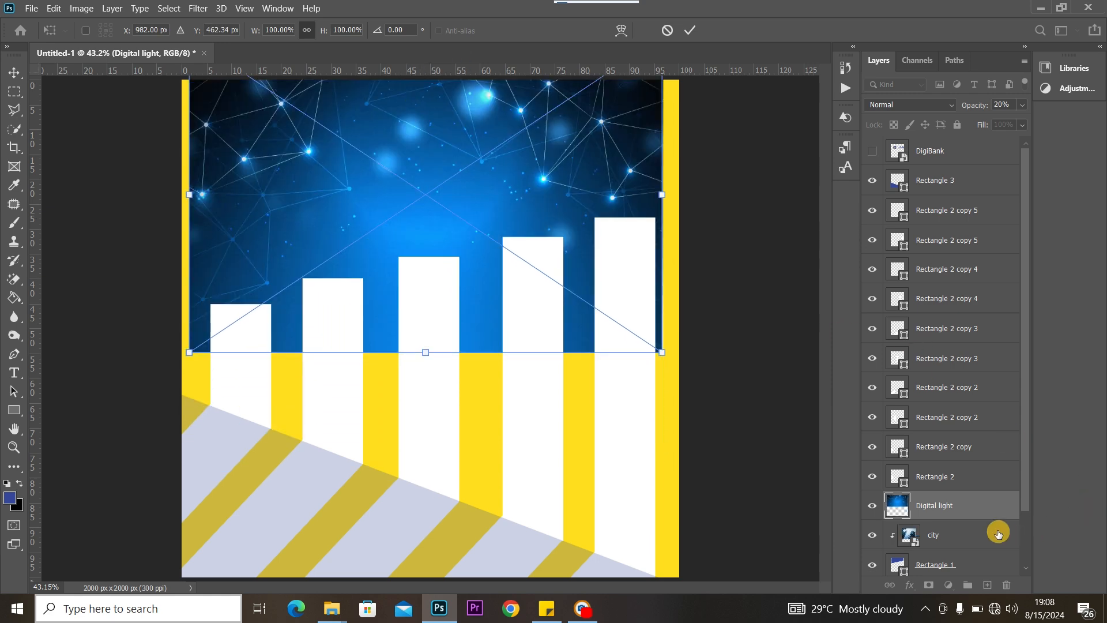
Clip the Digital light image to the blue header and set its opacity to 64%.
left_click(977, 522, "alt")
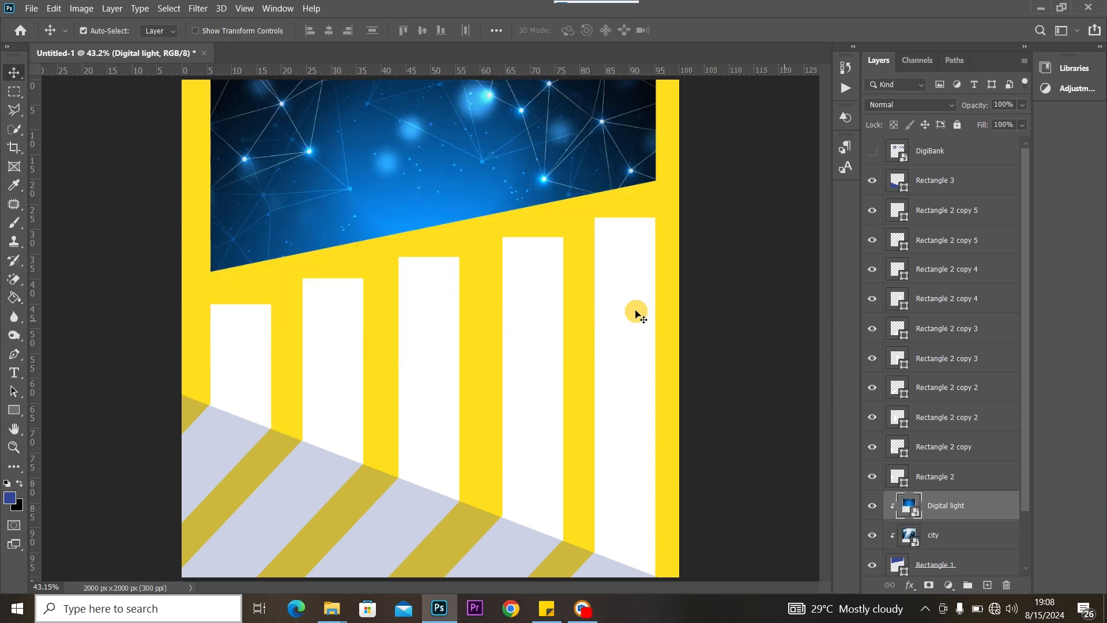
left_click_drag(1023, 105, 979, 121)
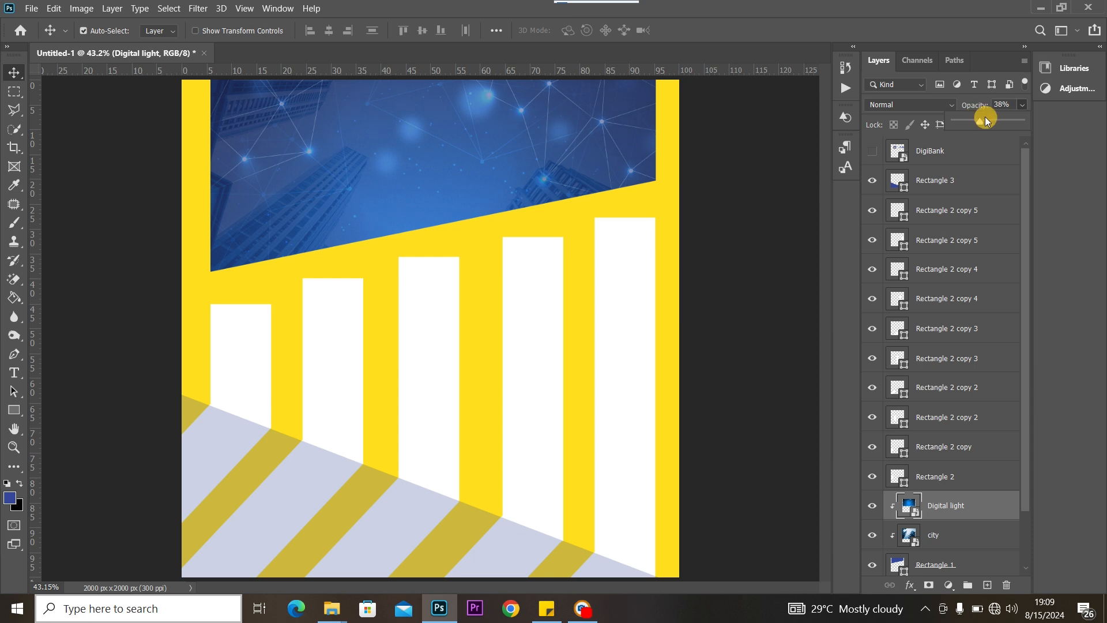
left_click_drag(995, 119, 996, 120)
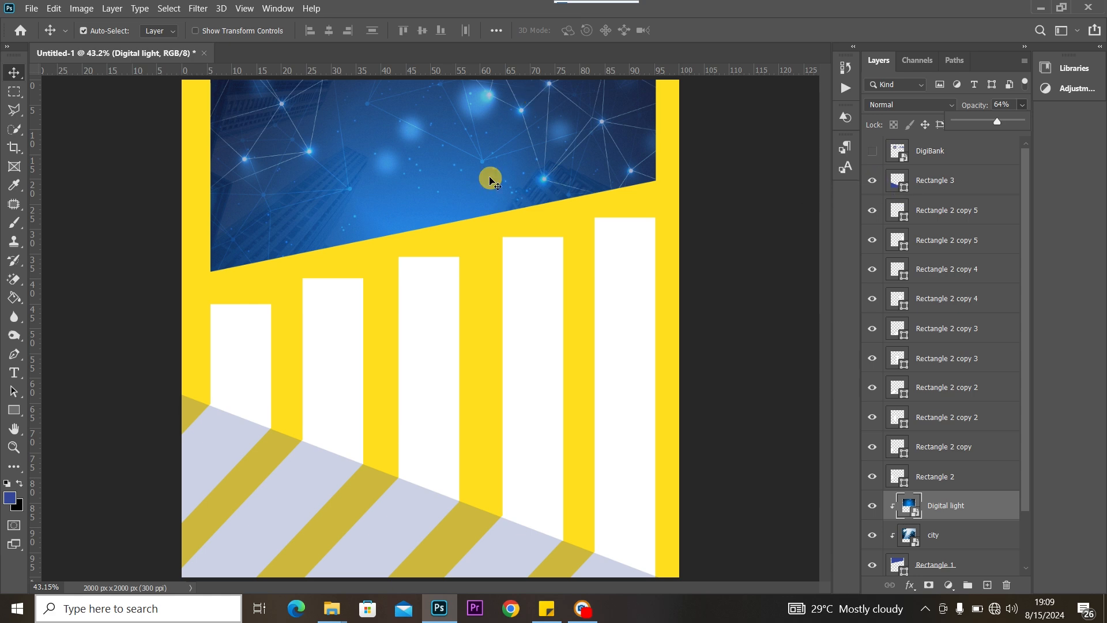
Place the woman image from the Digital Evolution folder and move its layer above Rectangle 3, just below the DigiBank layer.
left_click(332, 608)
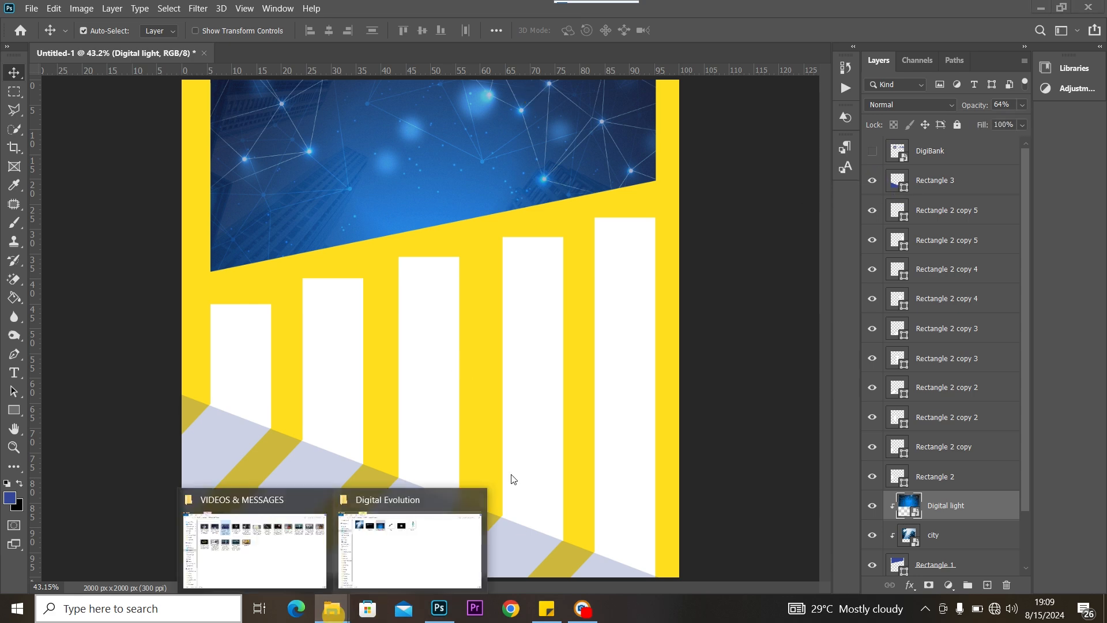
left_click(410, 542)
left_click_drag(572, 95, 440, 218)
left_click_drag(516, 206, 487, 195)
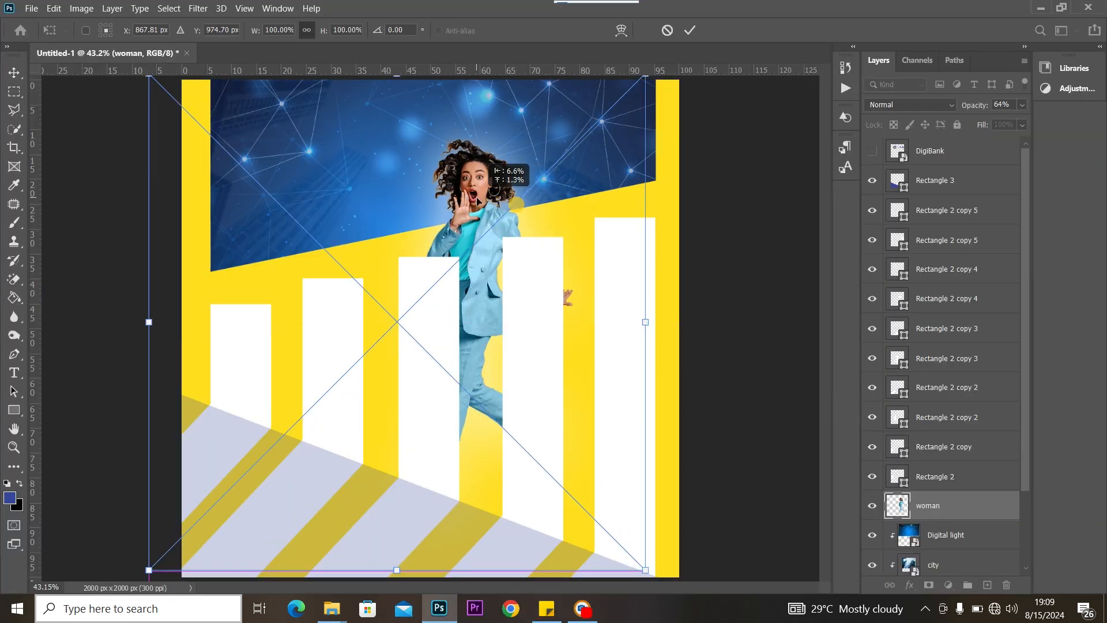
left_click_drag(980, 506, 981, 176)
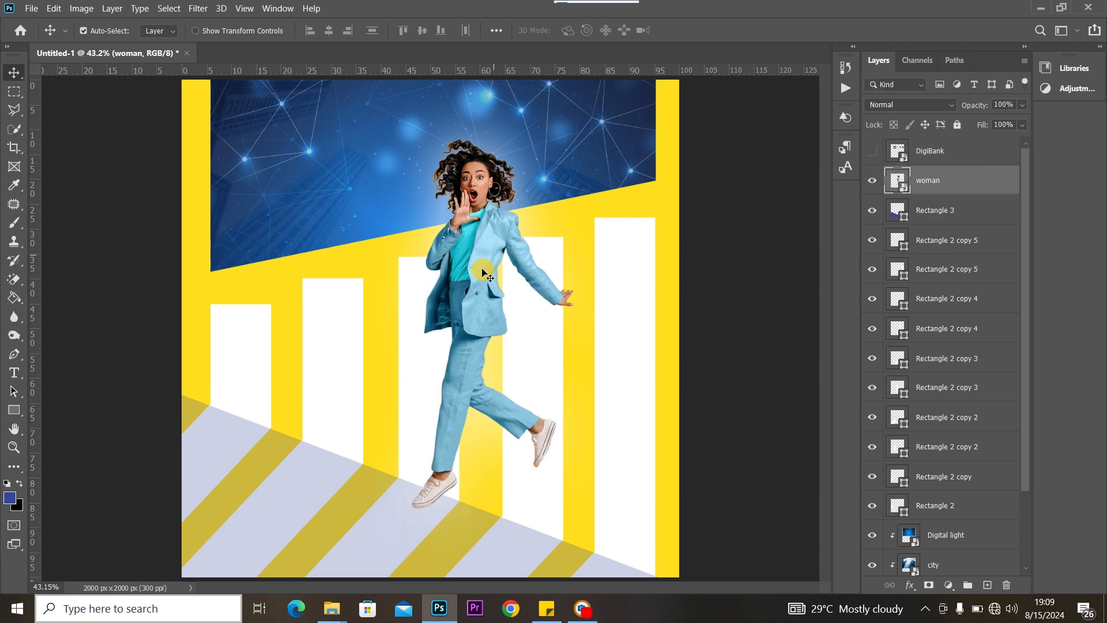
Reposition the woman higher in the flyer so her head and shoulders overlap the blue header.
left_click_drag(474, 289, 427, 254)
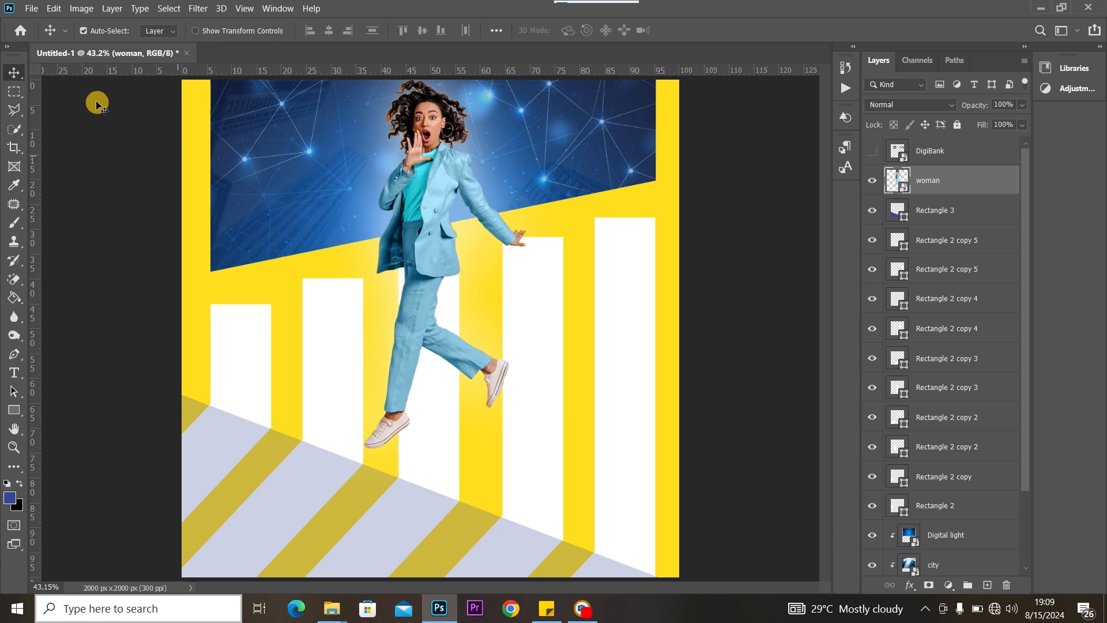
left_click_drag(425, 159, 425, 171)
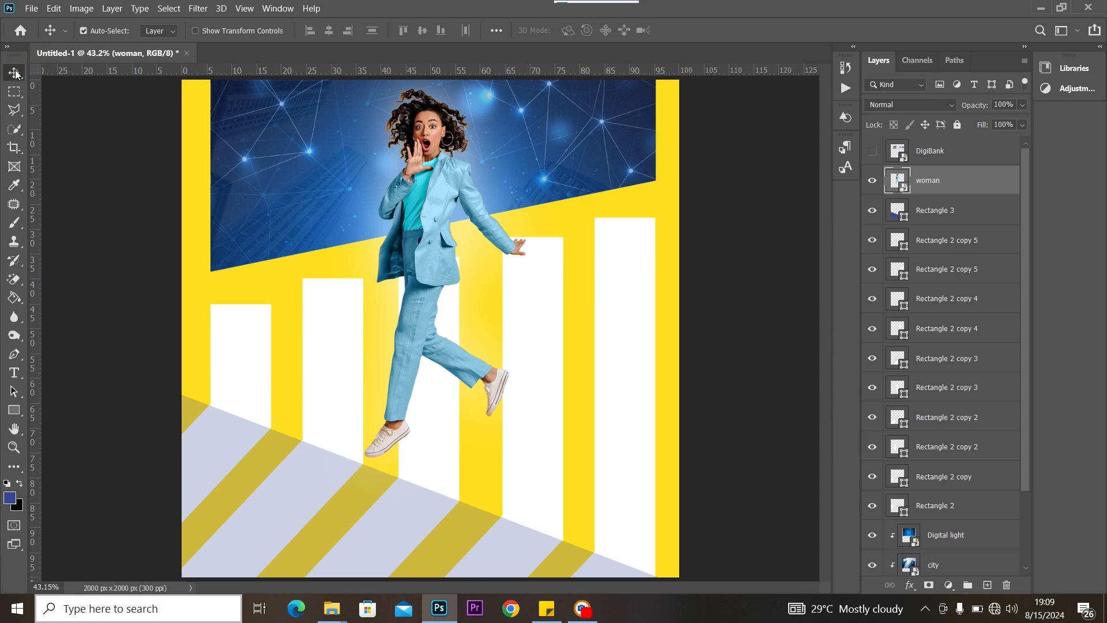
left_click(778, 189)
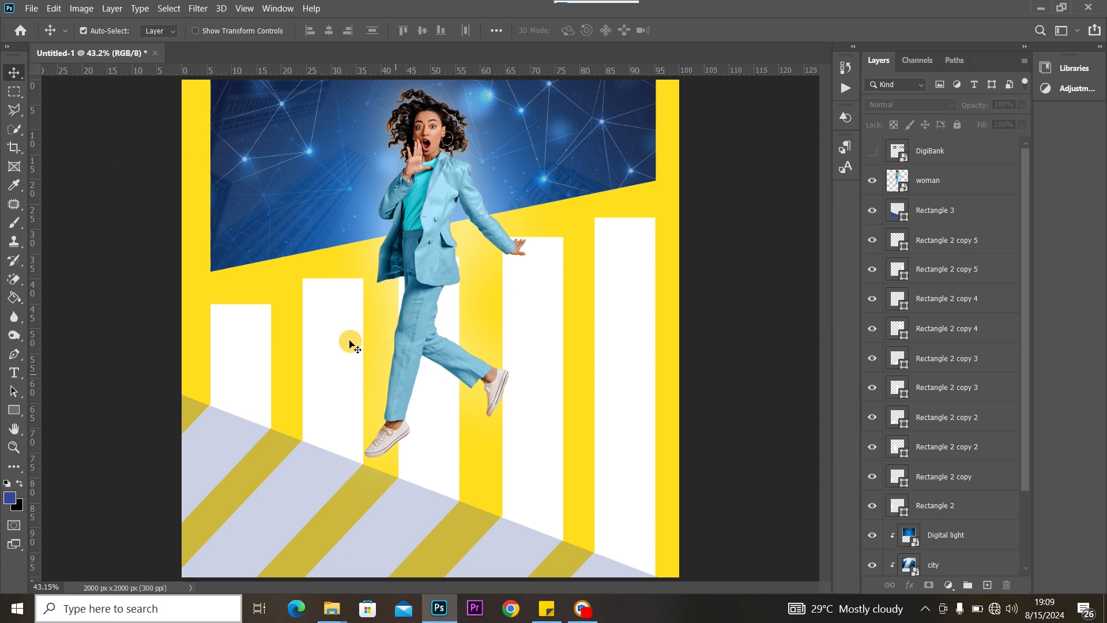
left_click_drag(422, 212, 438, 193)
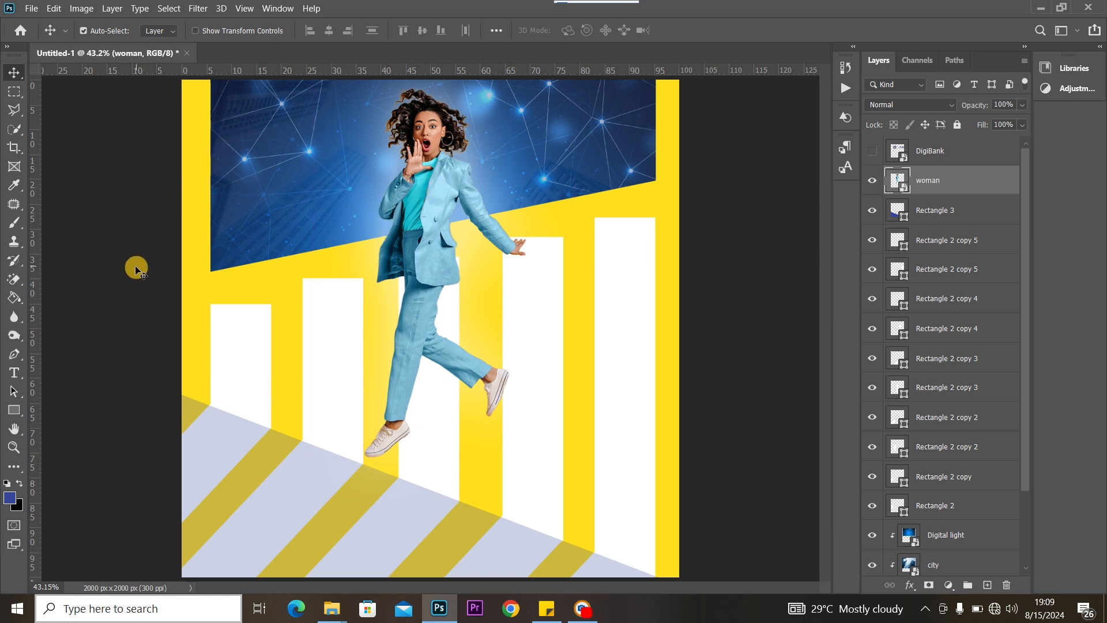
Start a text line on the blue header in Montserrat SemiBold, coloured with the background yellow ffde1d.
left_click(10, 495)
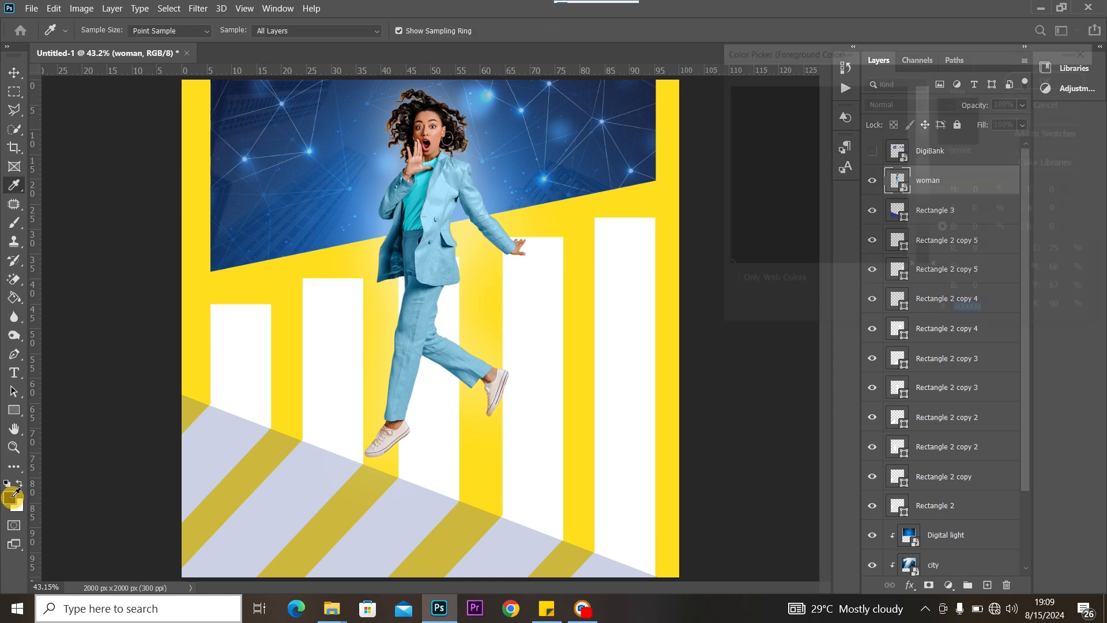
left_click(278, 276)
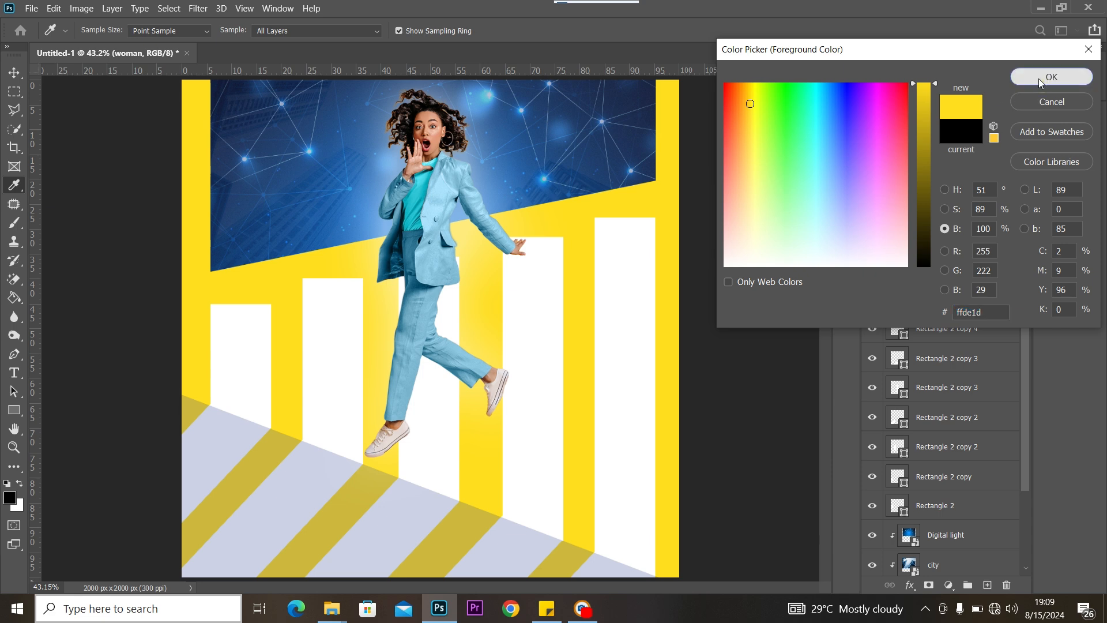
left_click(1039, 79)
left_click(15, 374)
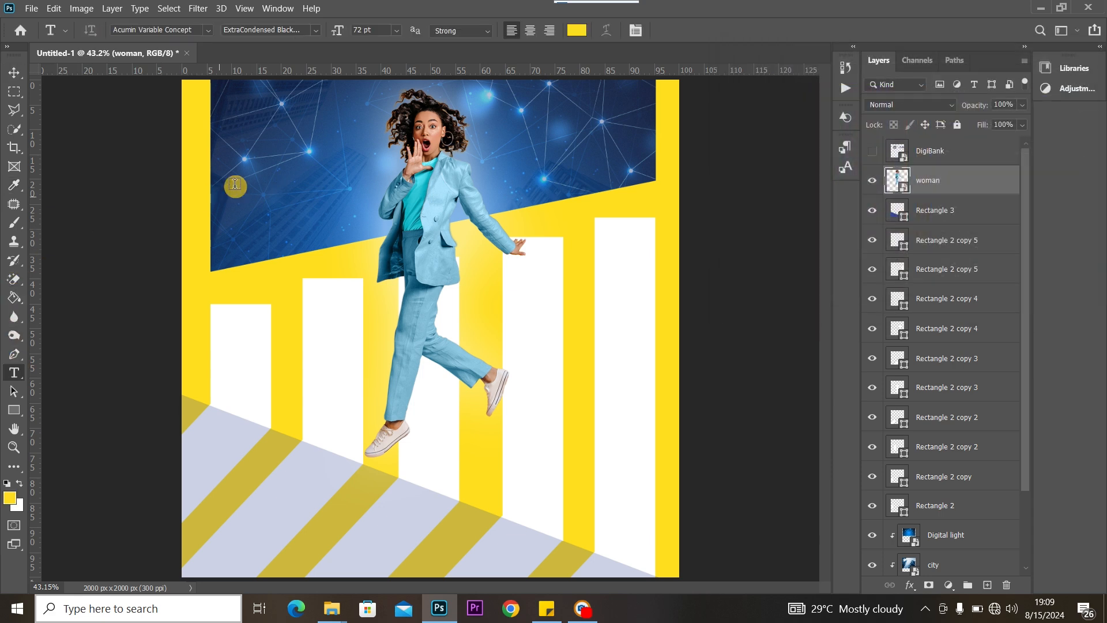
left_click(296, 159)
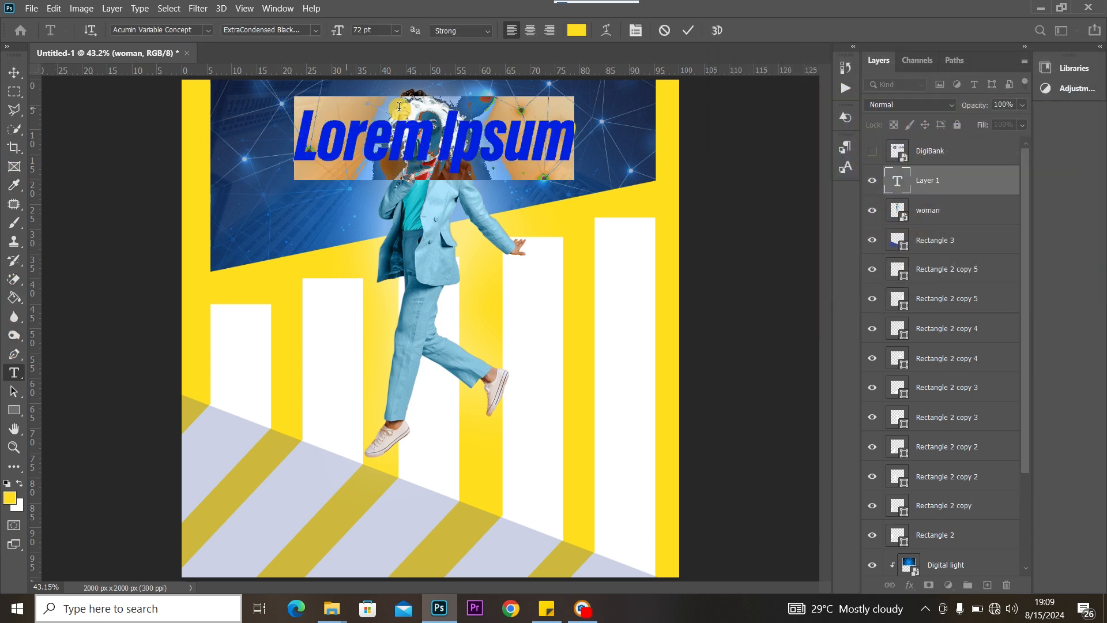
left_click(198, 29)
left_click_drag(197, 29, 73, 23)
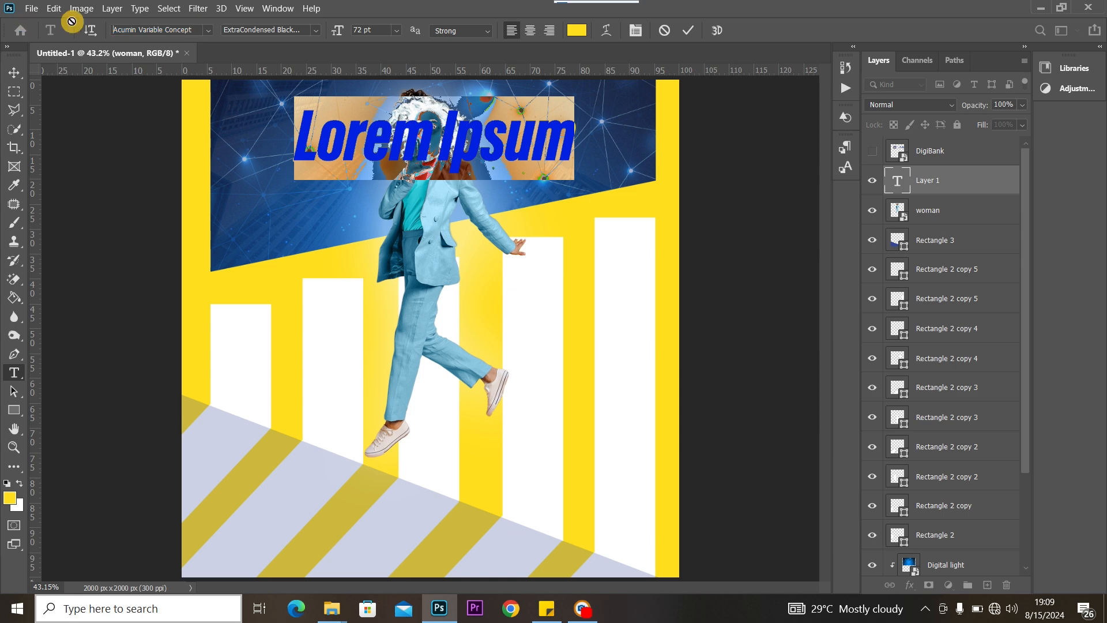
left_click_drag(196, 31, 40, 33)
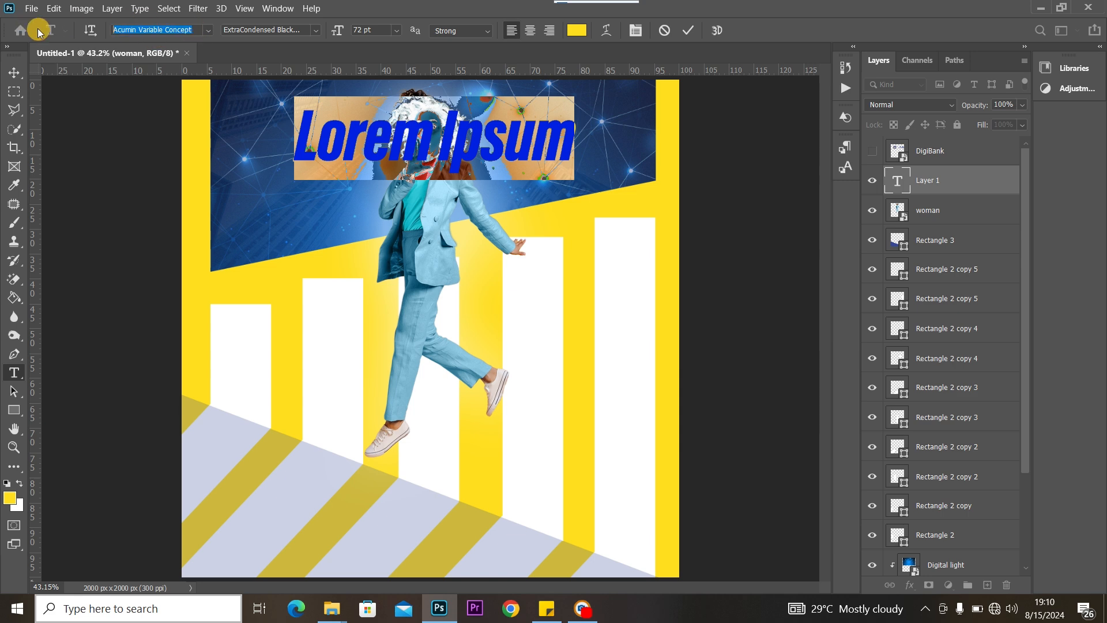
type("mon")
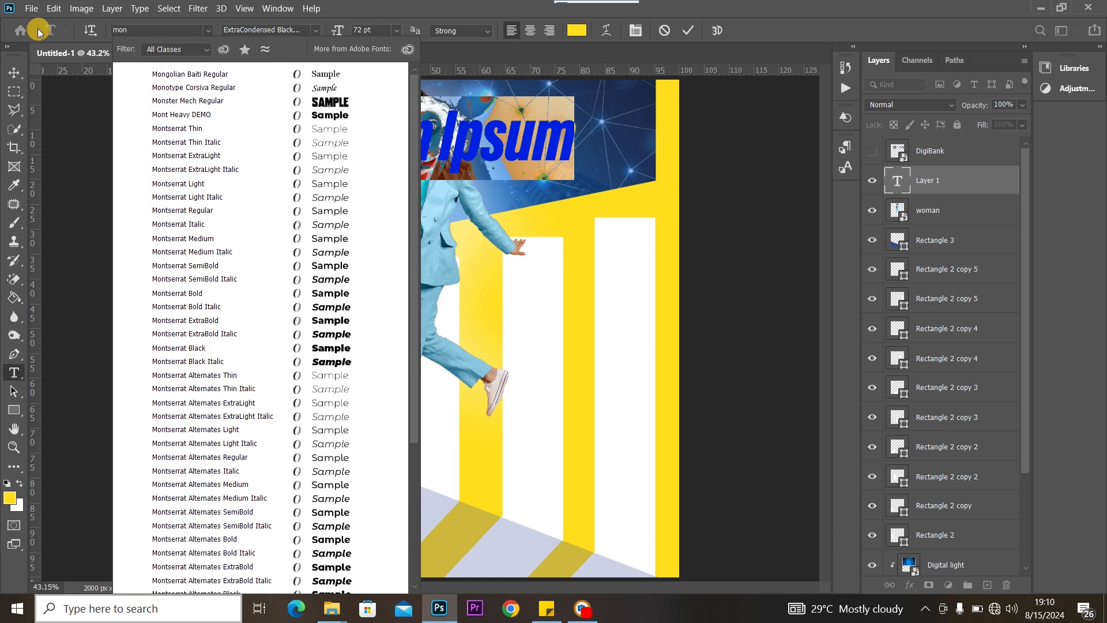
left_click(269, 264)
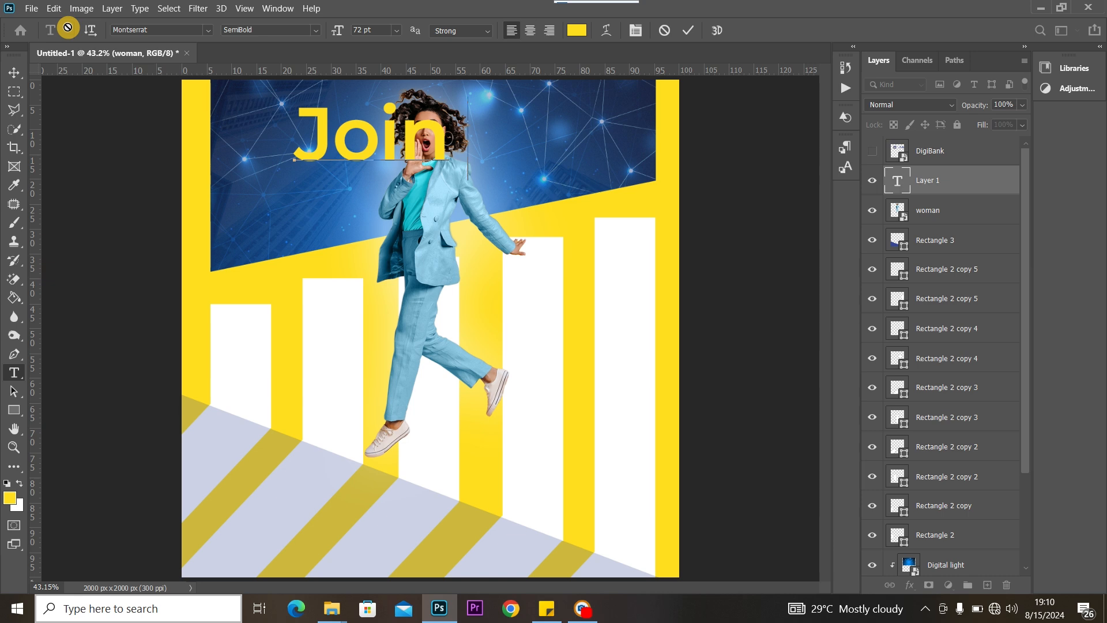
Enter "Join the" as the header's yellow text line.
type("TH")
key("BackSpace")
key("BackSpace")
type("h")
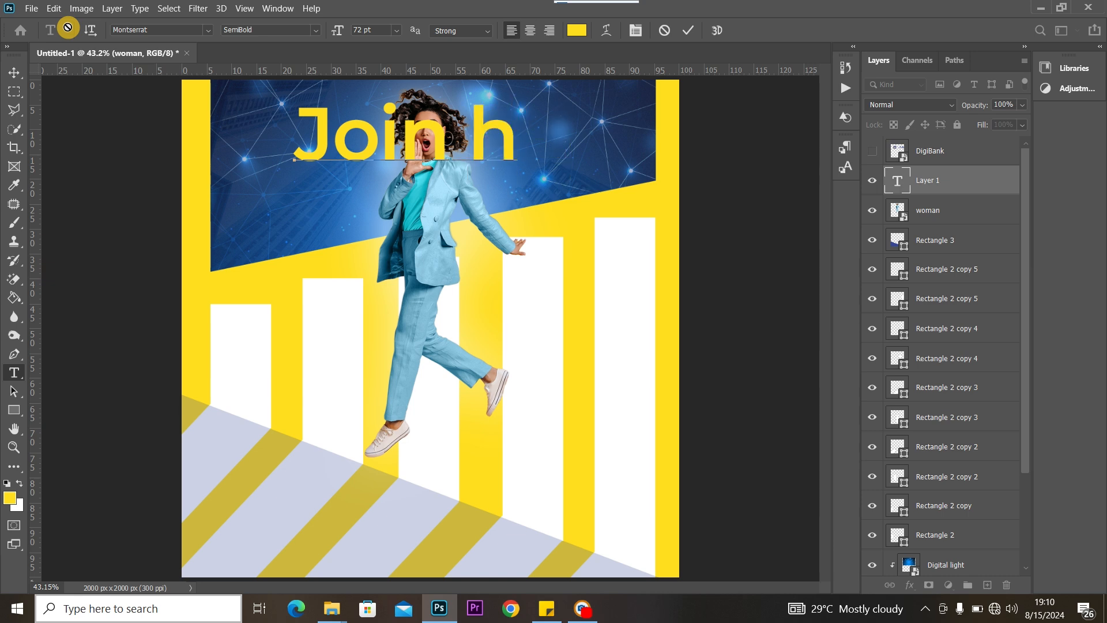
key("BackSpace")
type("the")
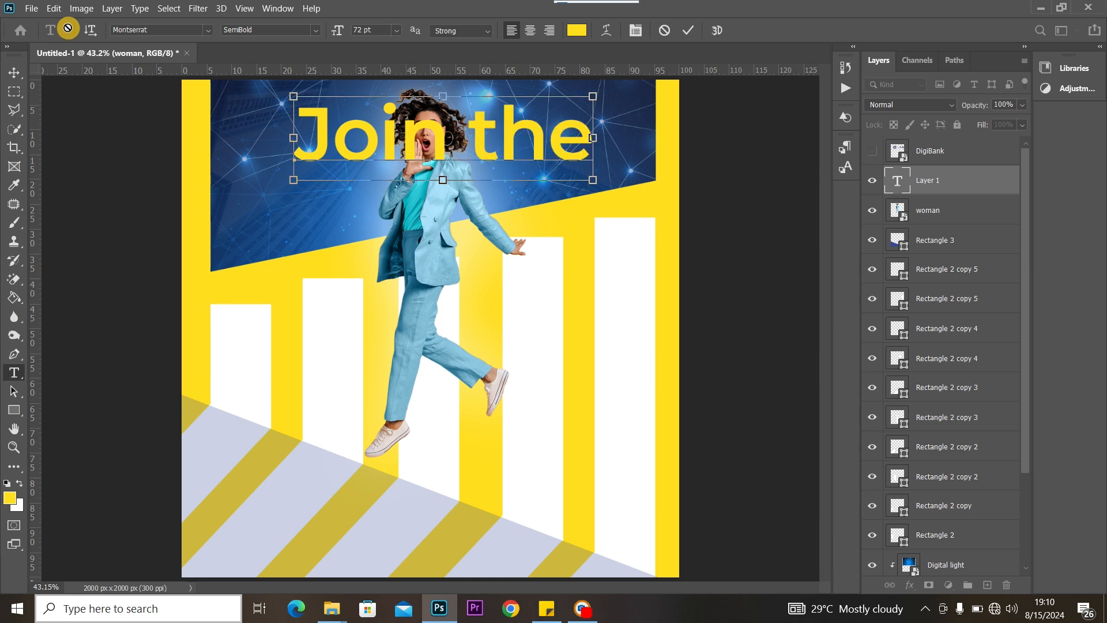
Set the "Join the" text to 12 pt and position it on the header beside the woman's face.
key("ctrl+a")
left_click(399, 30)
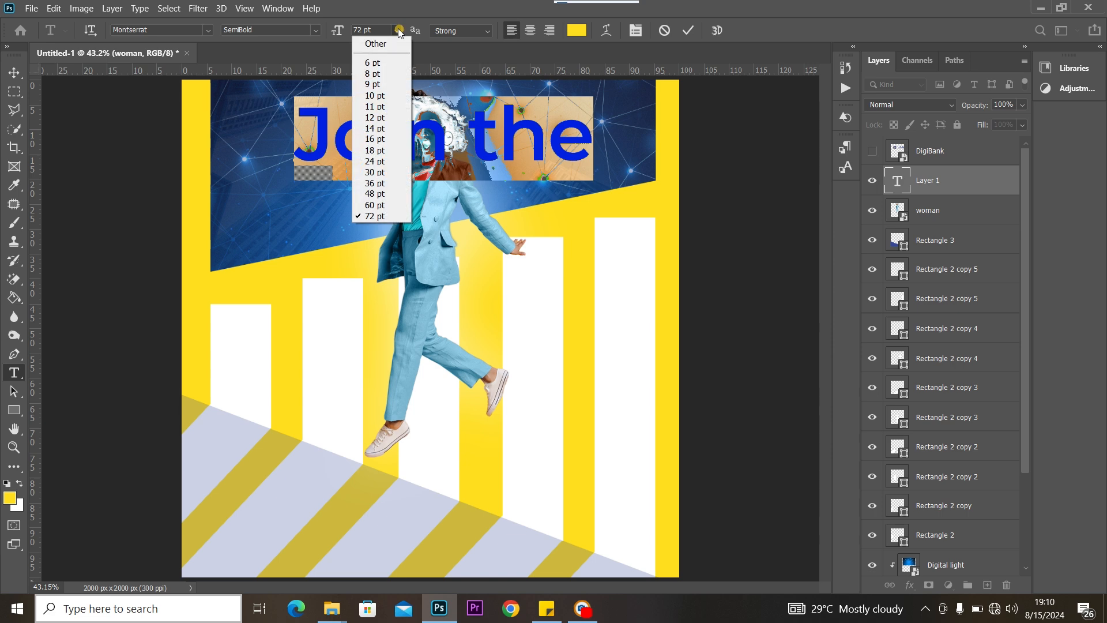
left_click(379, 118)
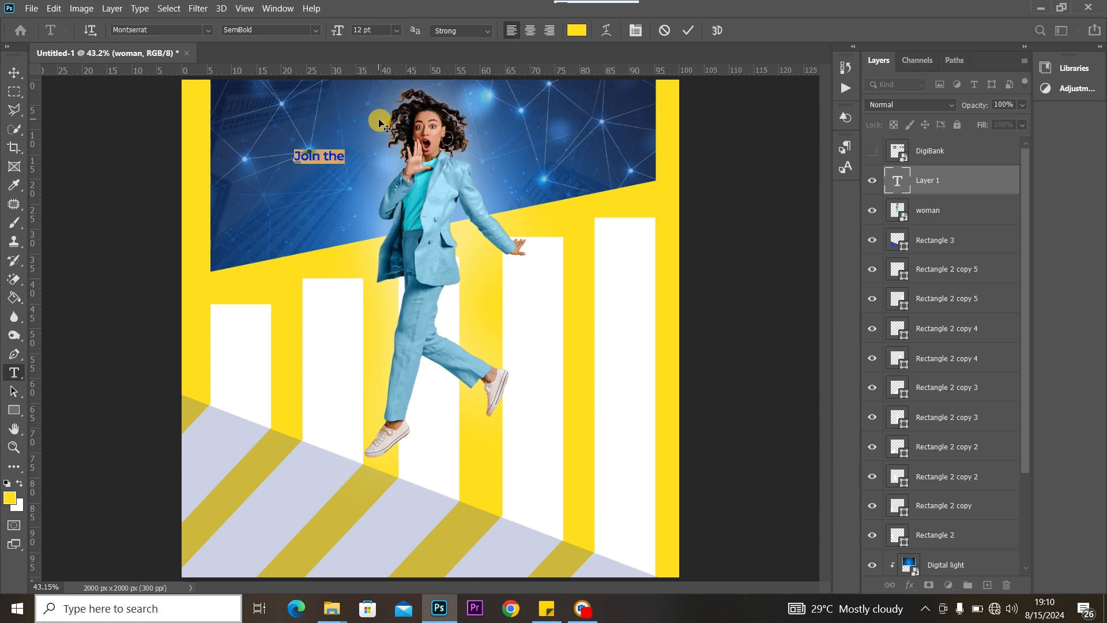
left_click(14, 73)
left_click_drag(328, 153, 350, 134)
Add a separate text line reading "Digital" below "Join the" and set its size to 36 pt.
left_click(14, 373)
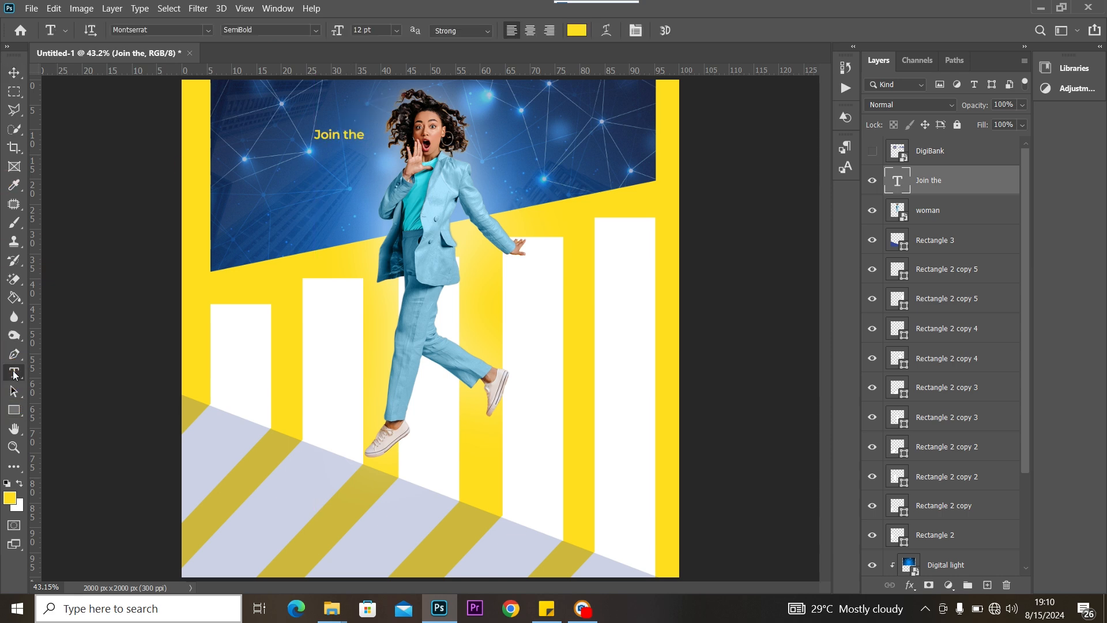
left_click(297, 212)
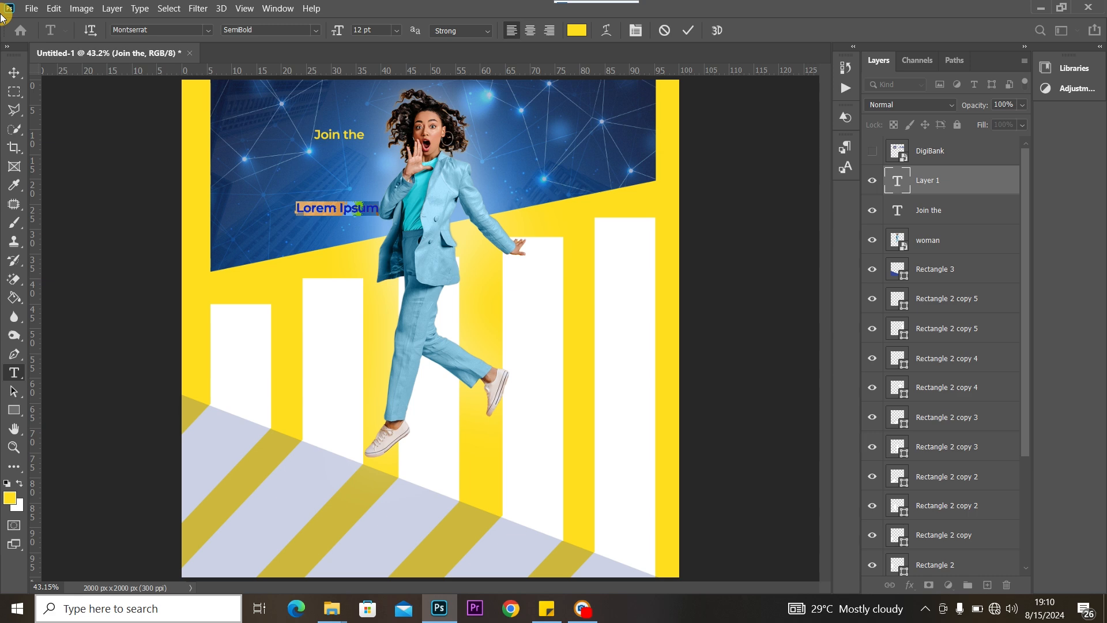
type("DI")
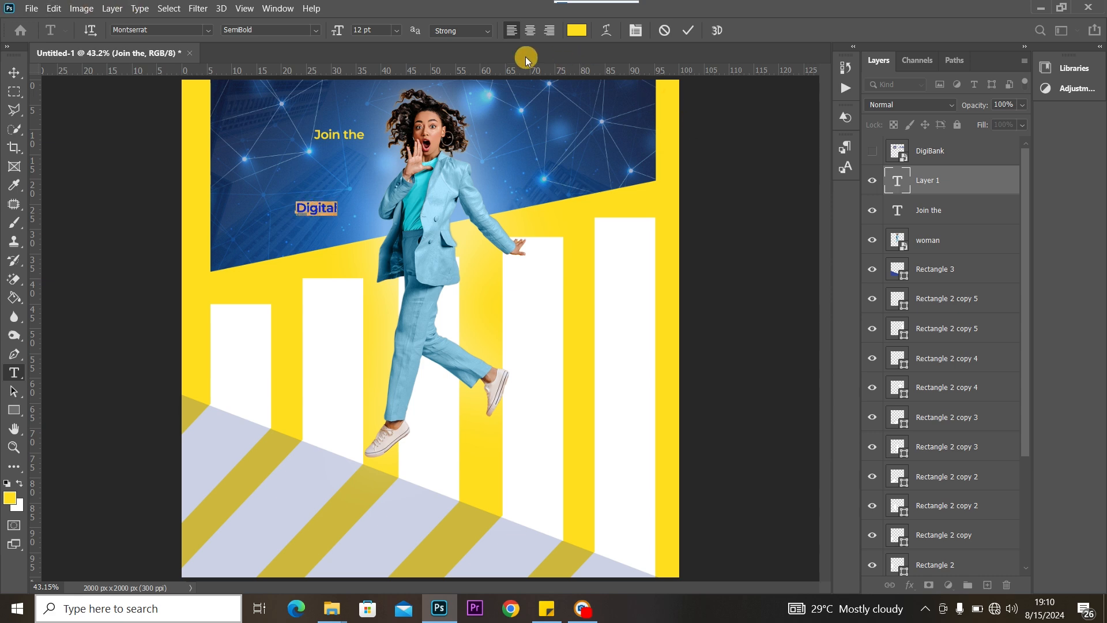
left_click(398, 31)
left_click(396, 183)
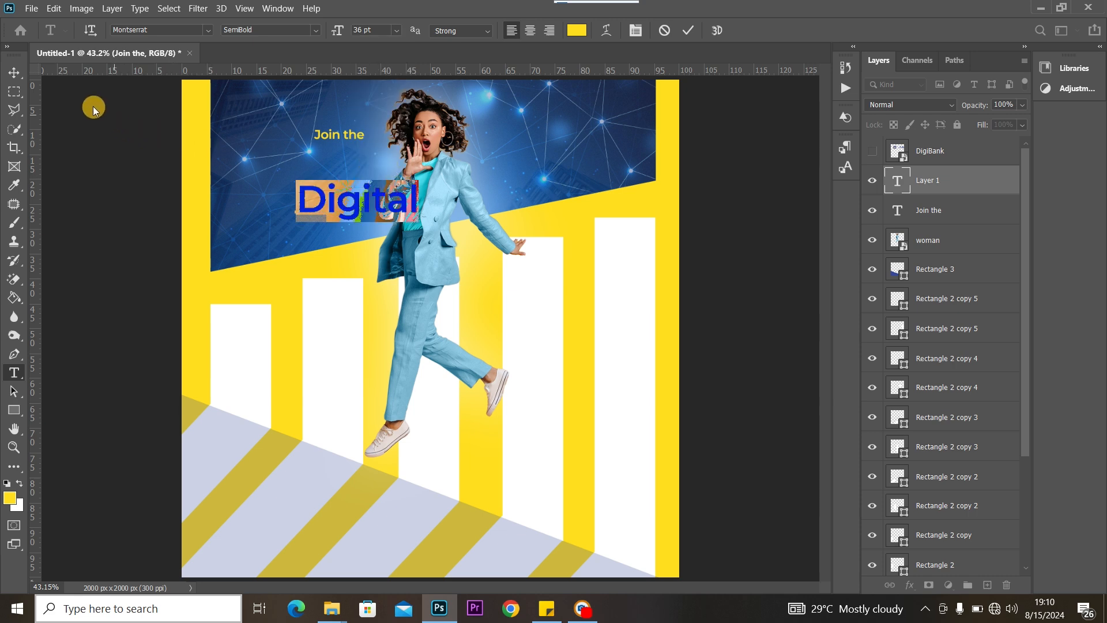
left_click(12, 73)
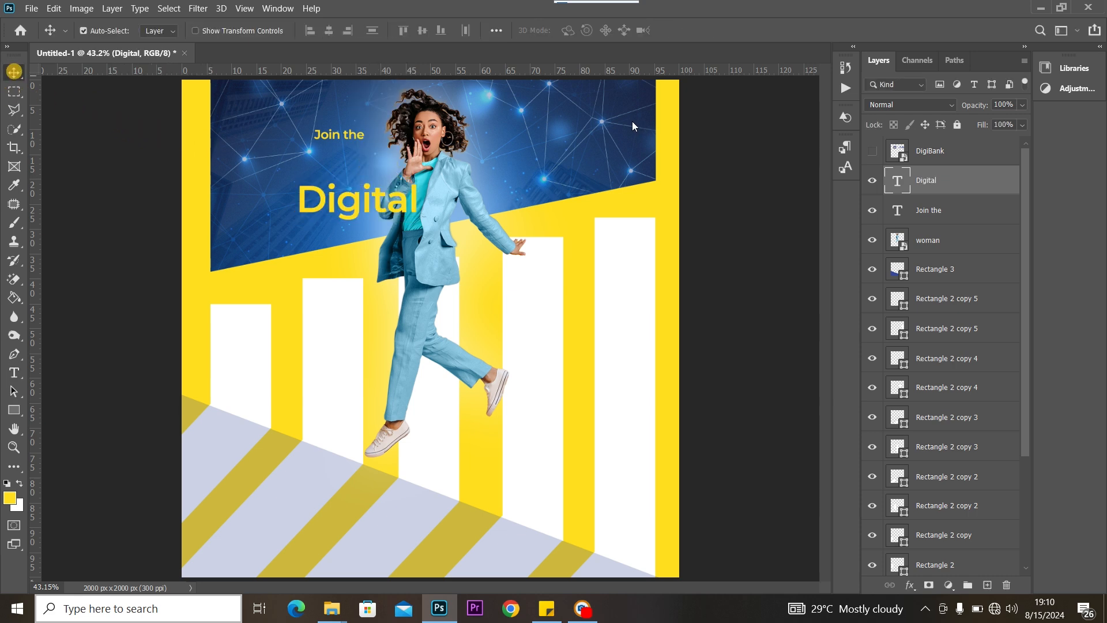
Recolour the "Digital" text white and move it up directly beneath "Join the".
double_click(333, 196)
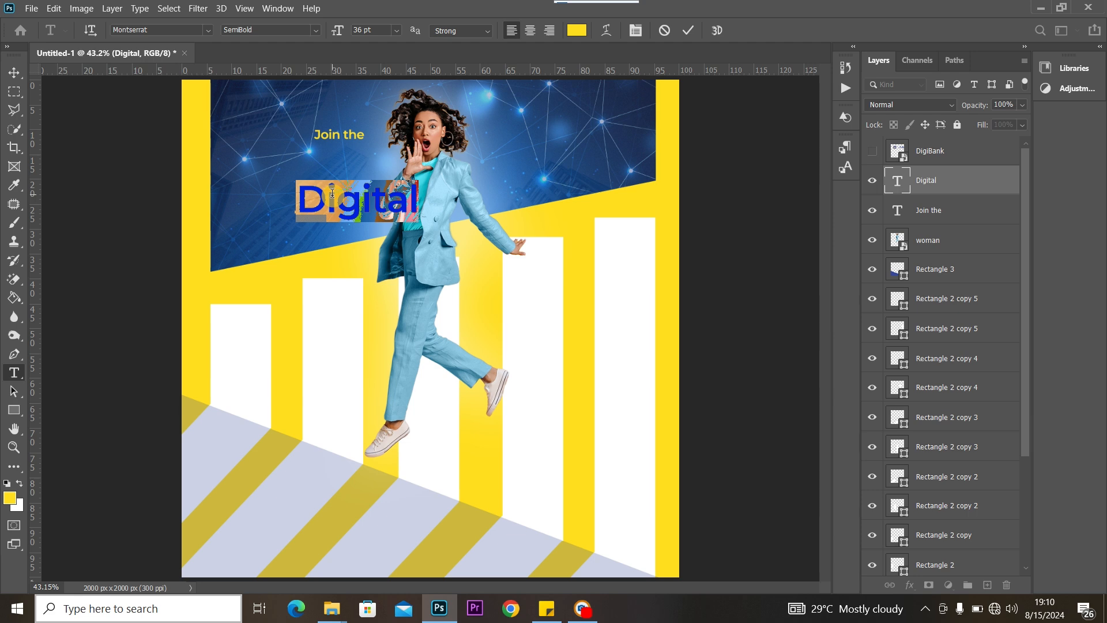
left_click(20, 484)
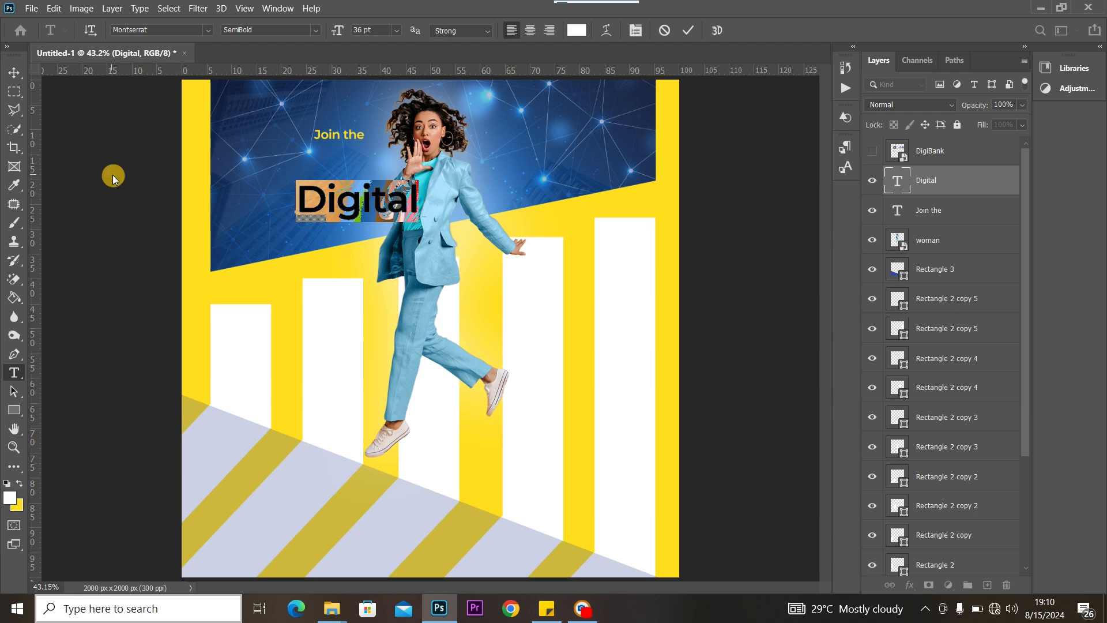
left_click(9, 73)
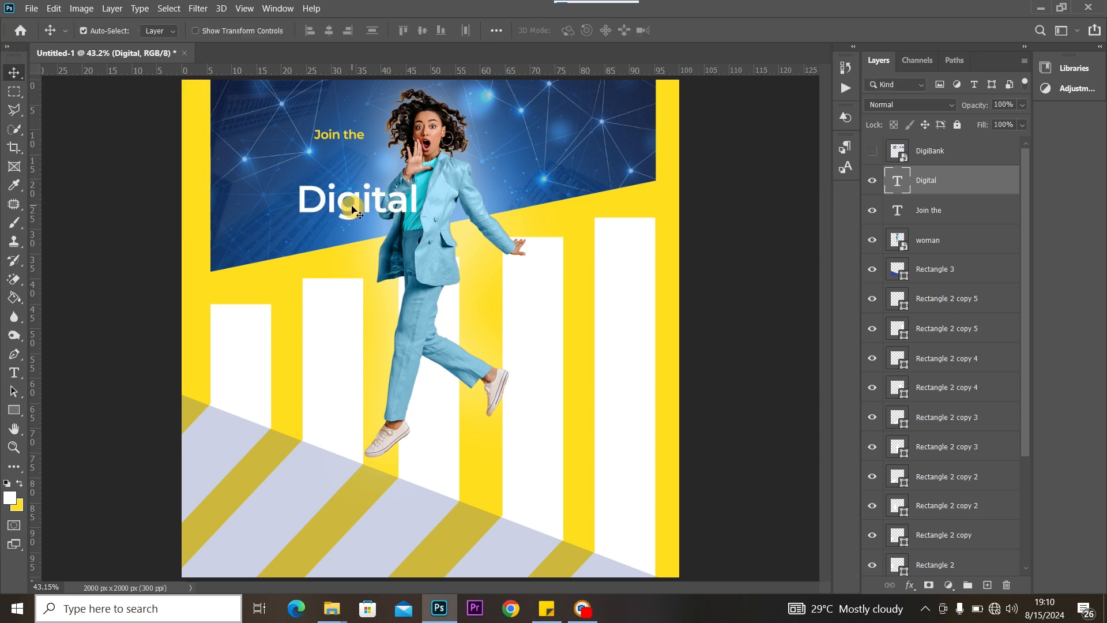
left_click_drag(350, 208, 326, 178)
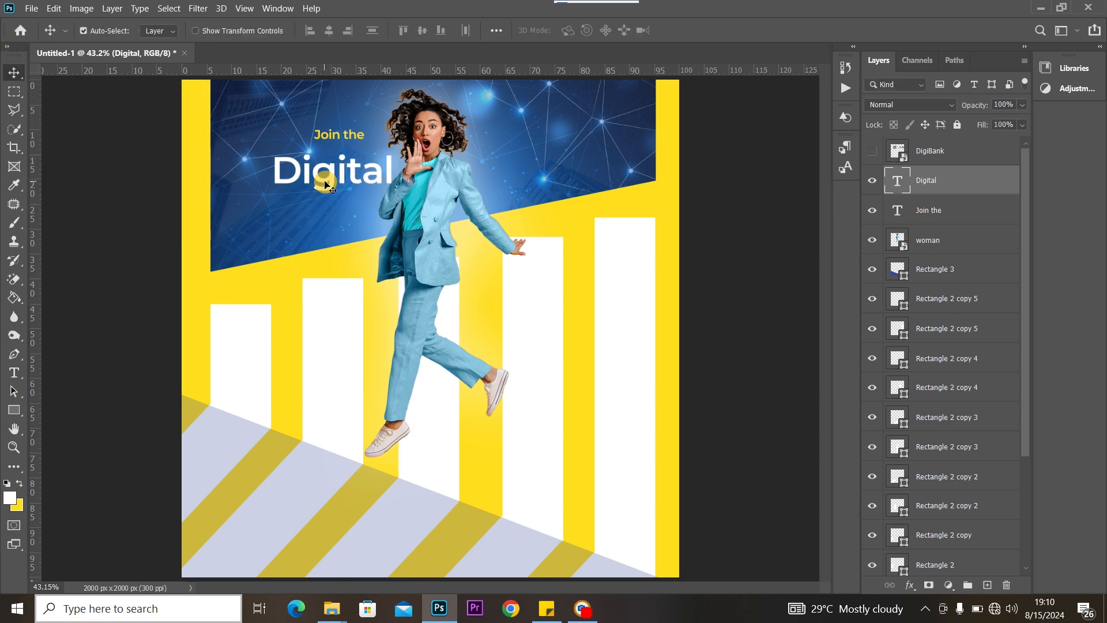
Change the font style of the "Digital" text to ExtraBold Italic.
double_click(325, 184)
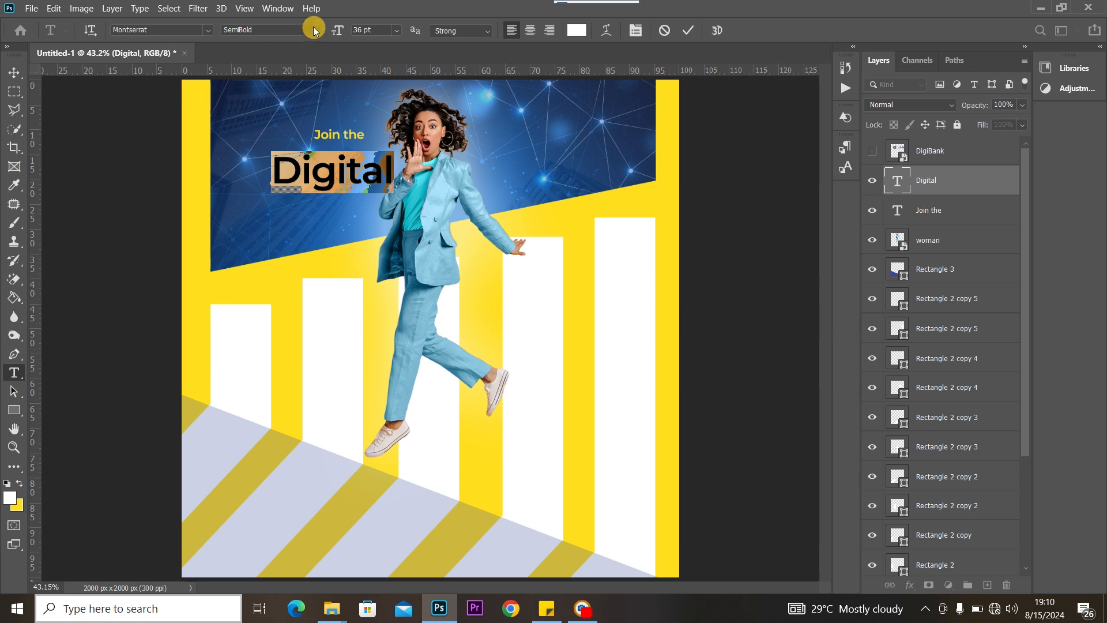
left_click(314, 27)
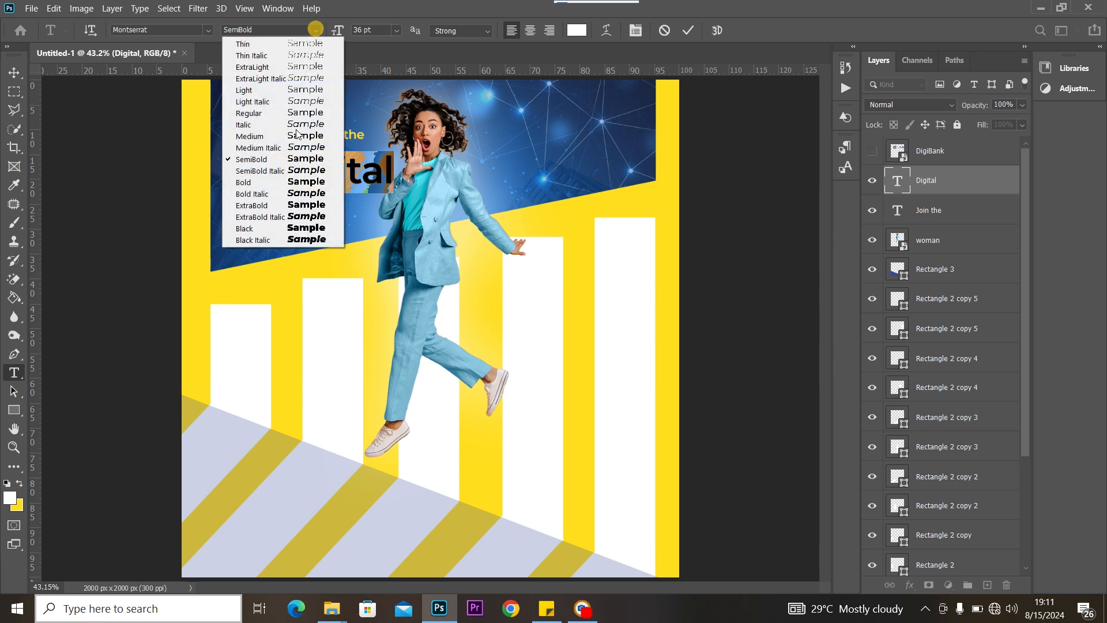
left_click(314, 217)
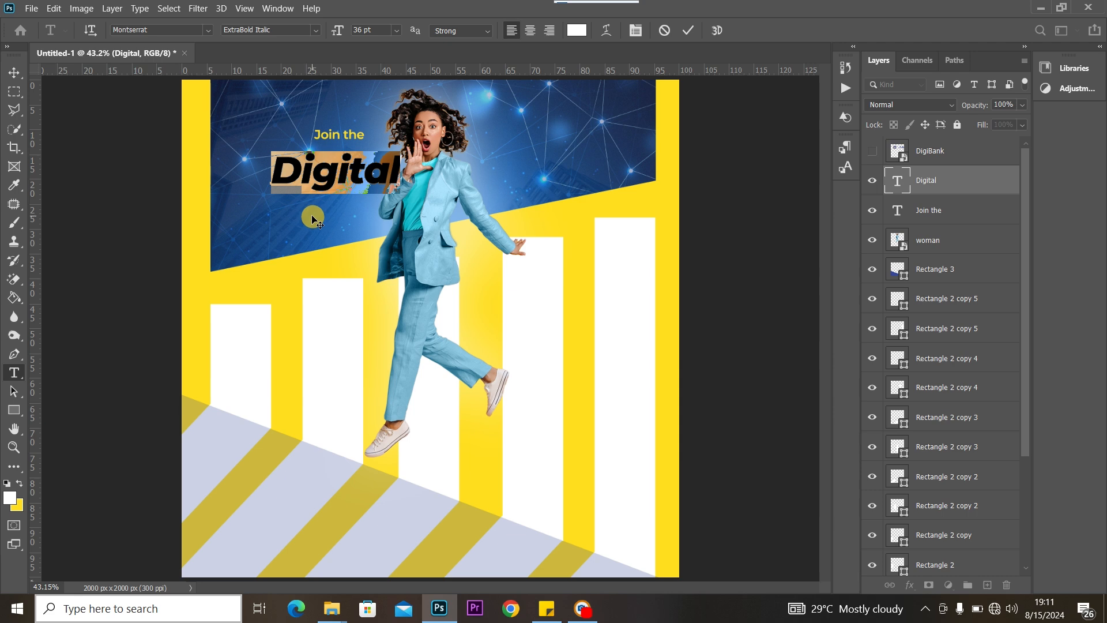
left_click(15, 75)
Change the font style of the "Join the" text to Medium Italic.
double_click(346, 135)
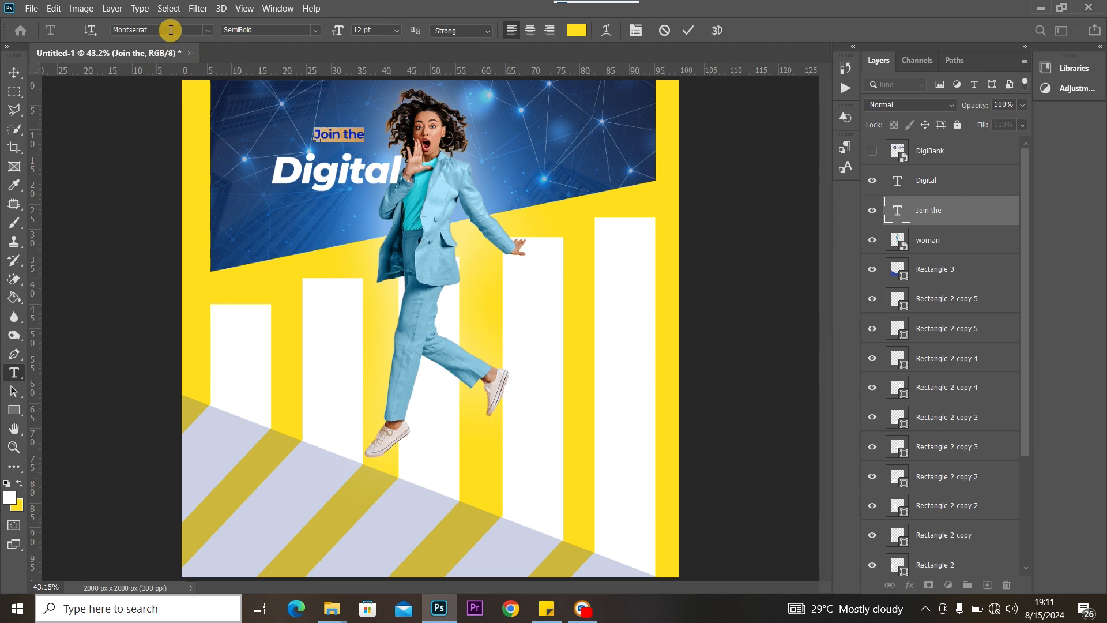
left_click(169, 30)
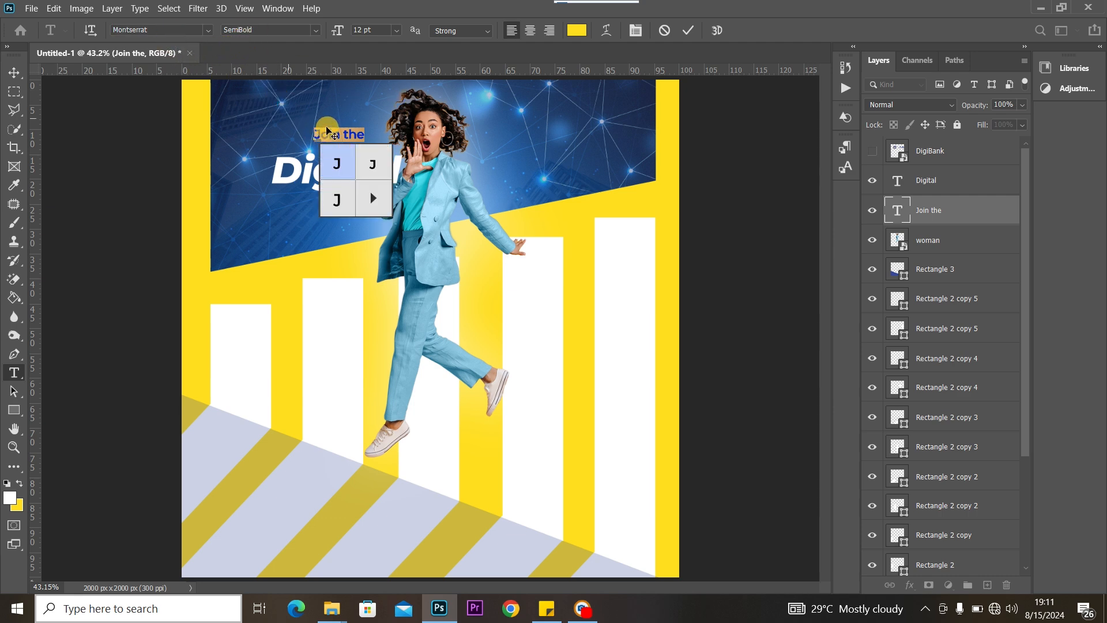
left_click(316, 31)
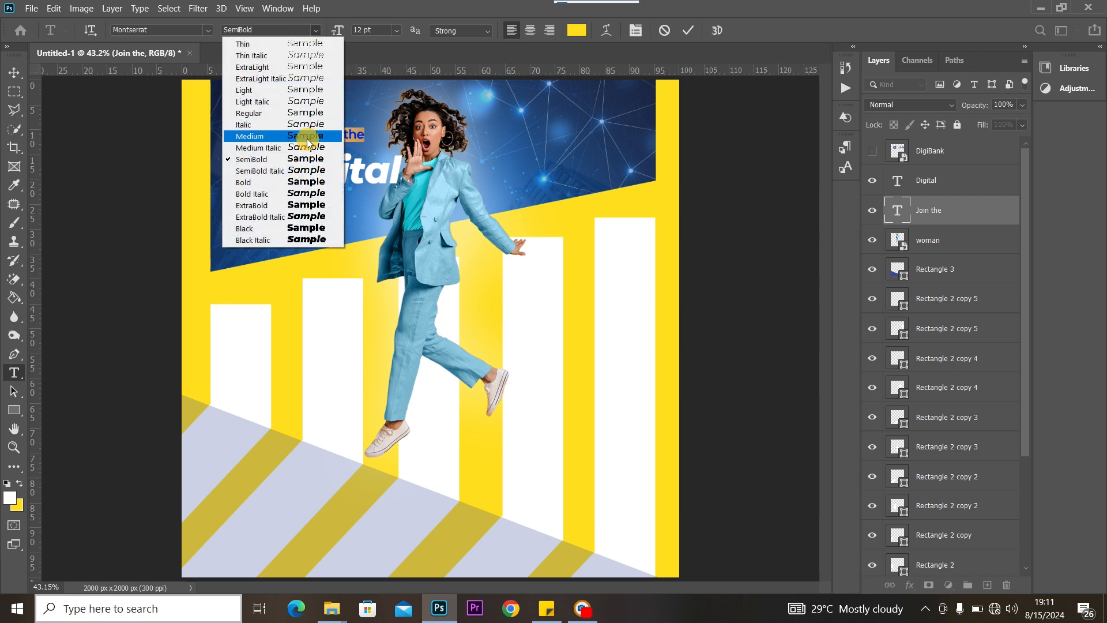
left_click(307, 148)
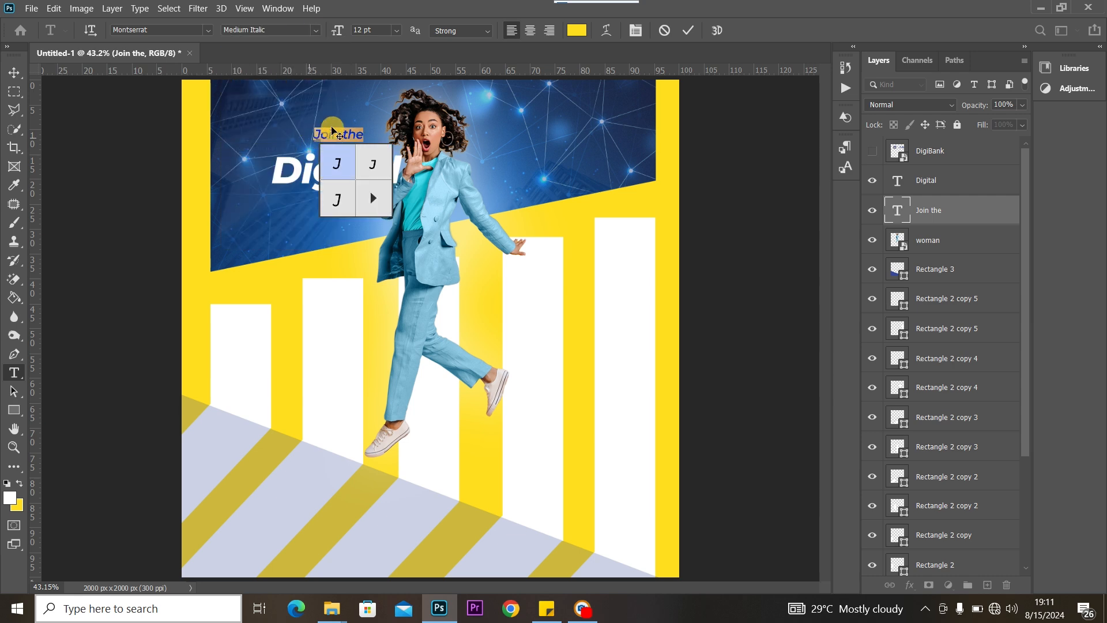
Set the "Join the" font to Acumin Variable Concept ExtraCondensed Medium Italic and shift "Digital" left and slightly closer beneath it.
left_click(324, 132)
left_click(331, 93)
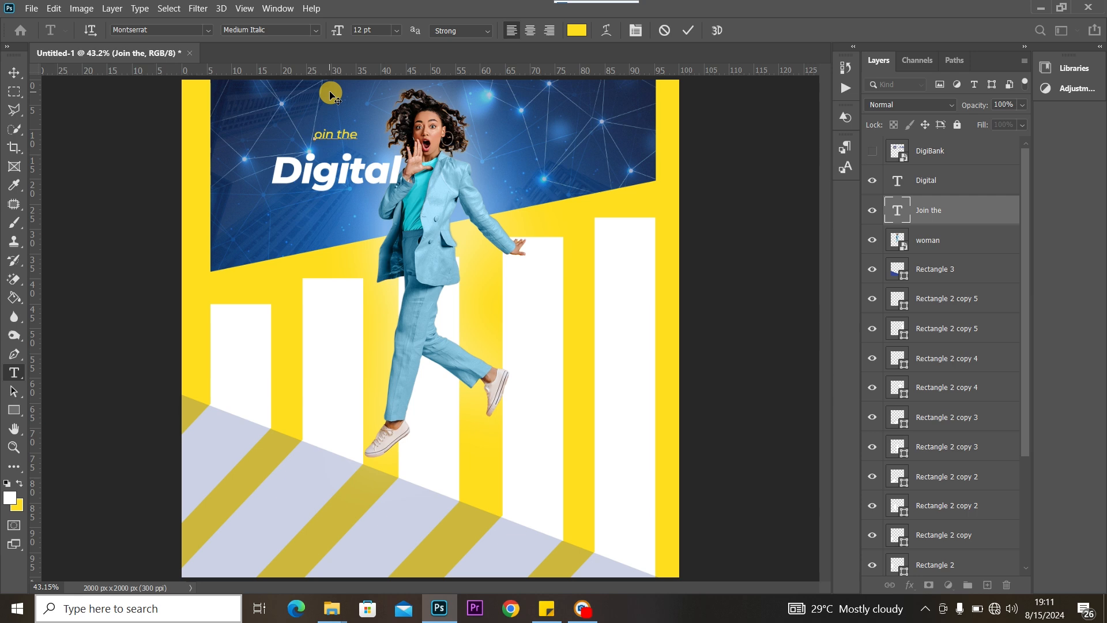
key("ctrl+a")
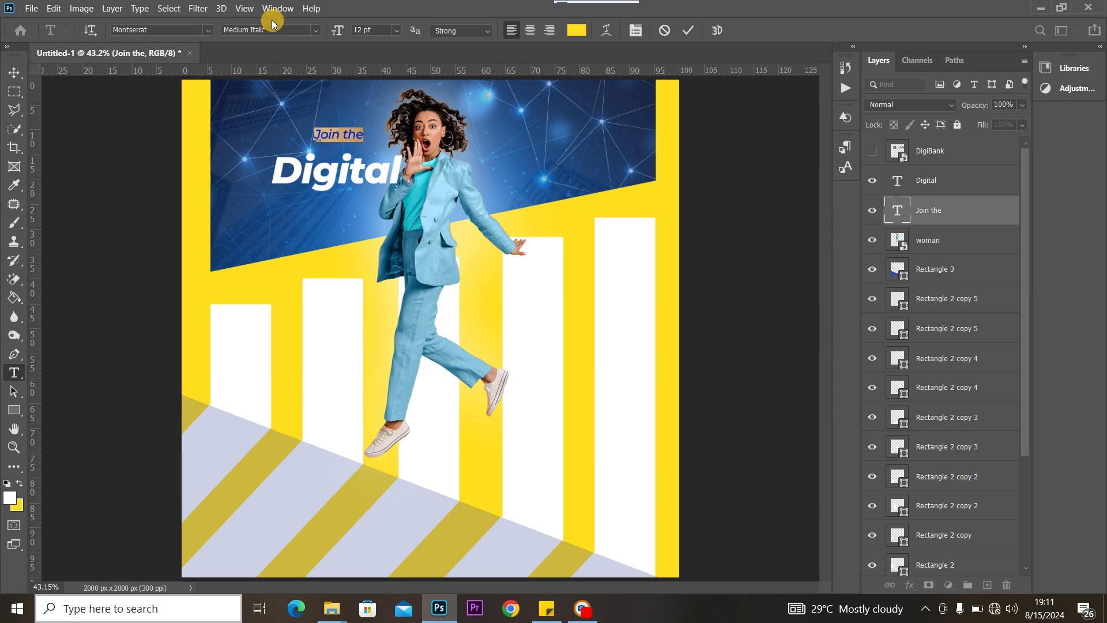
type("acu")
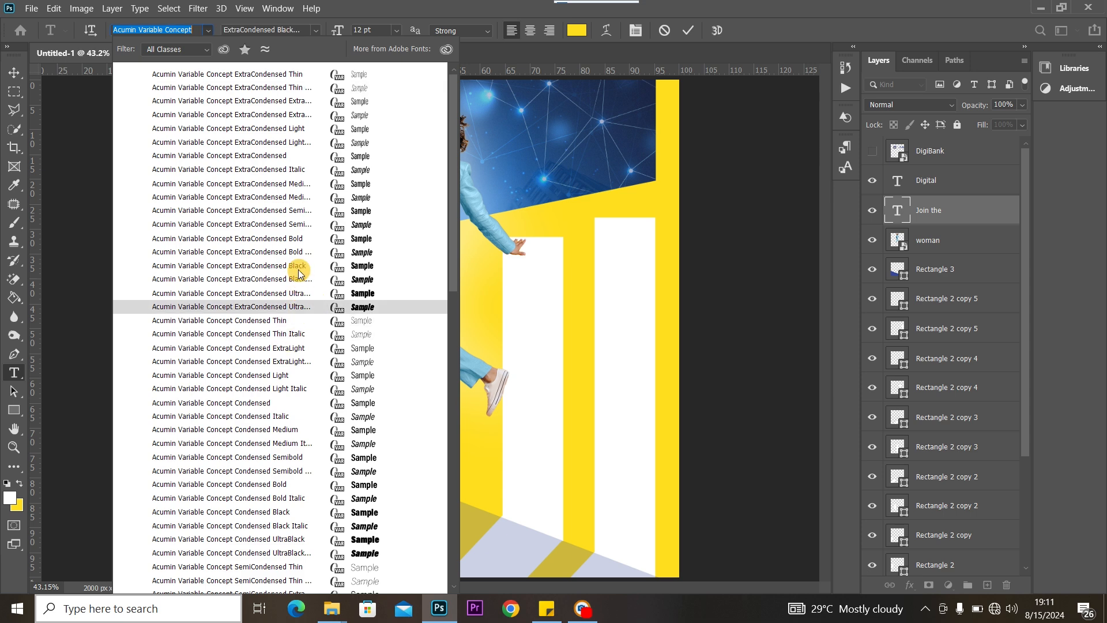
left_click(297, 198)
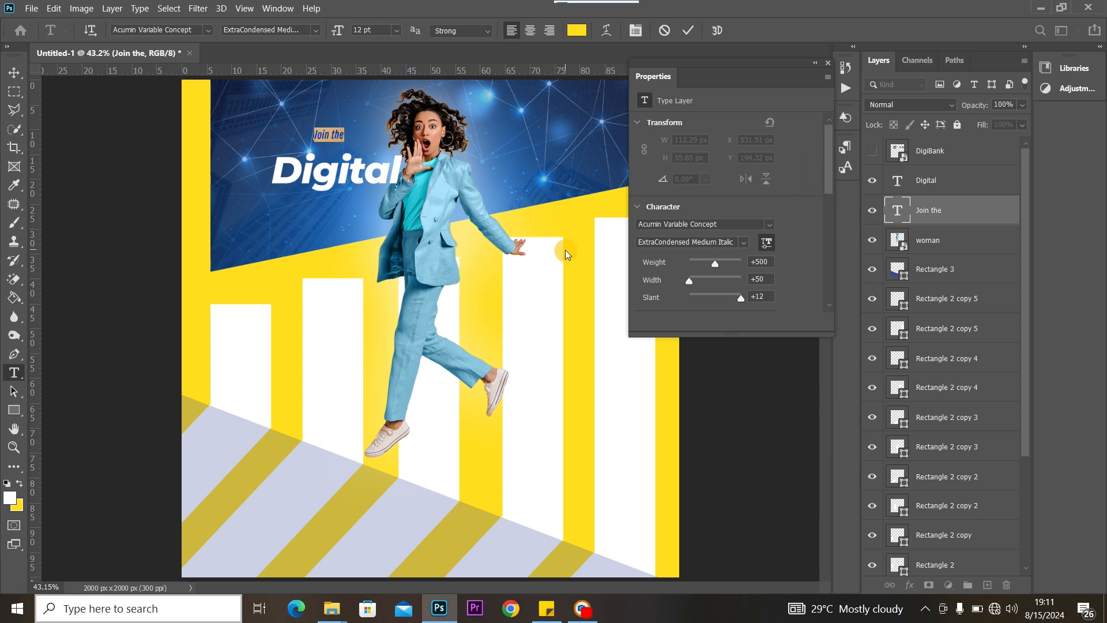
left_click(12, 72)
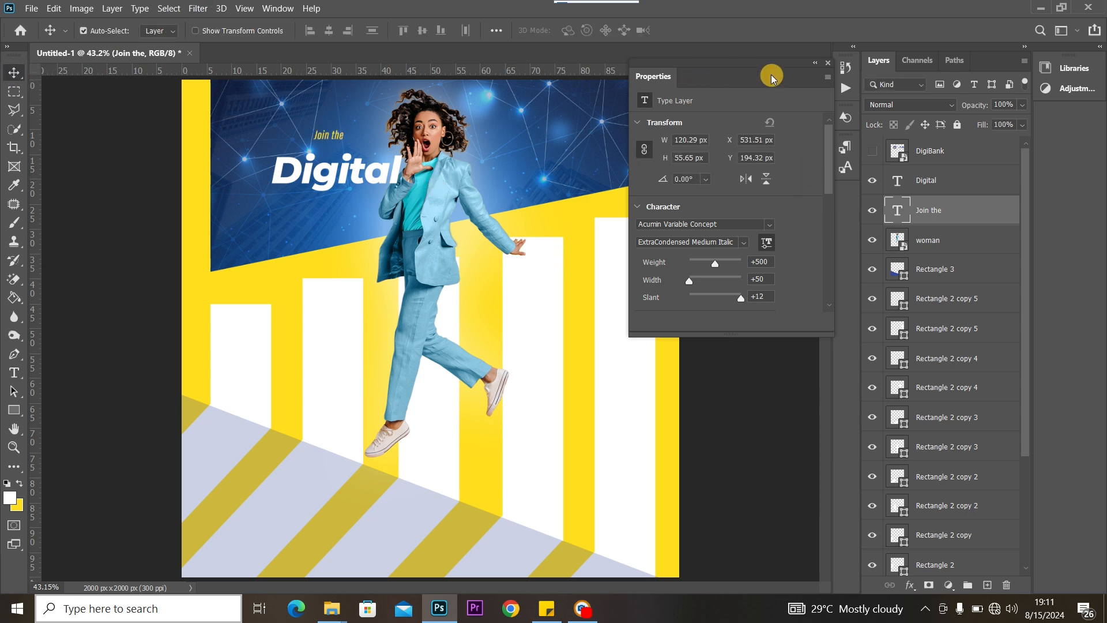
left_click(828, 63)
left_click(334, 137)
left_click_drag(334, 137, 308, 173)
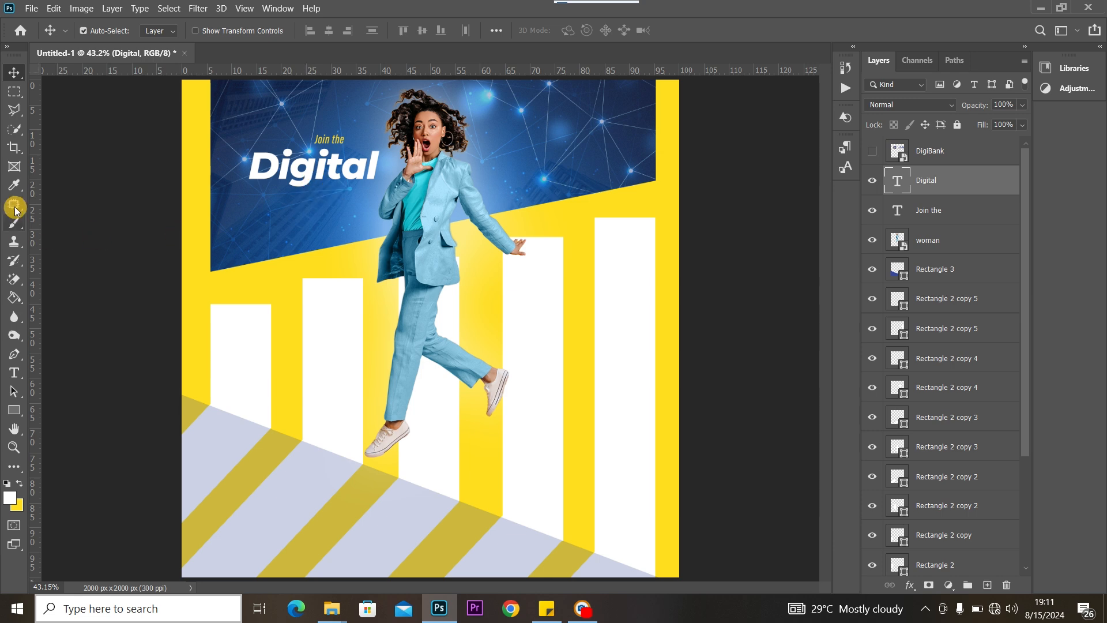
Add a separate text line reading "Revolution" below "Digital".
left_click(13, 370)
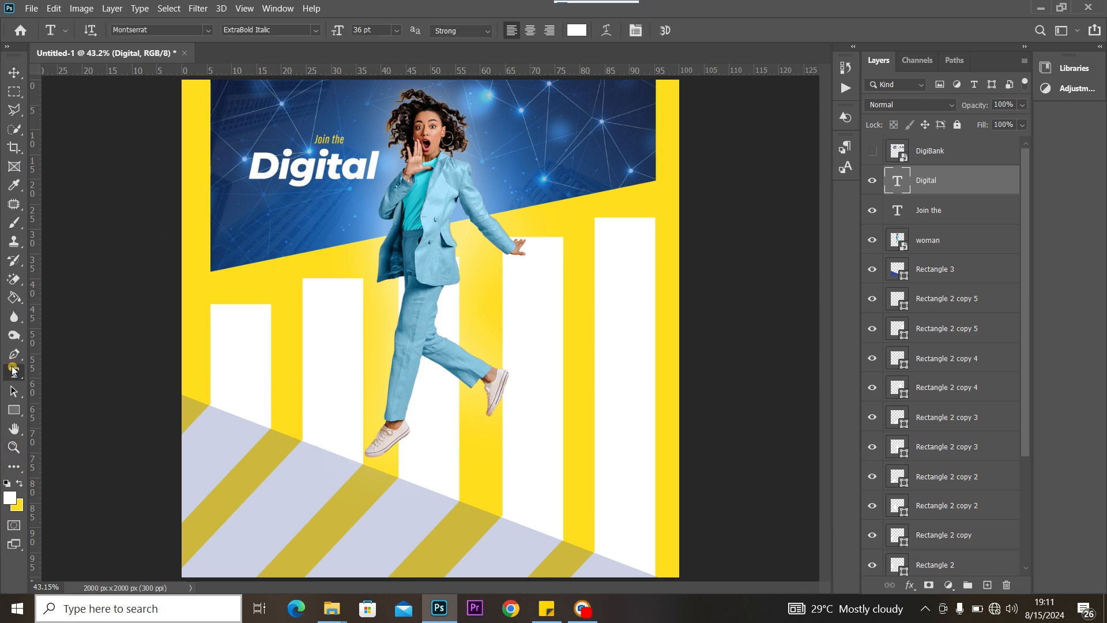
left_click(294, 230)
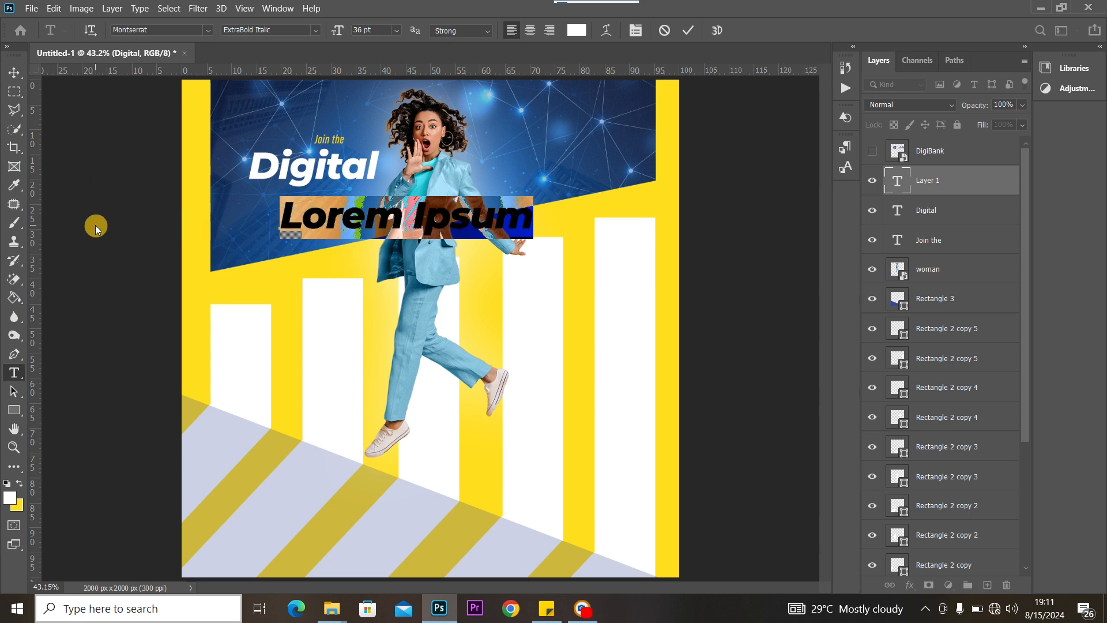
type("Re")
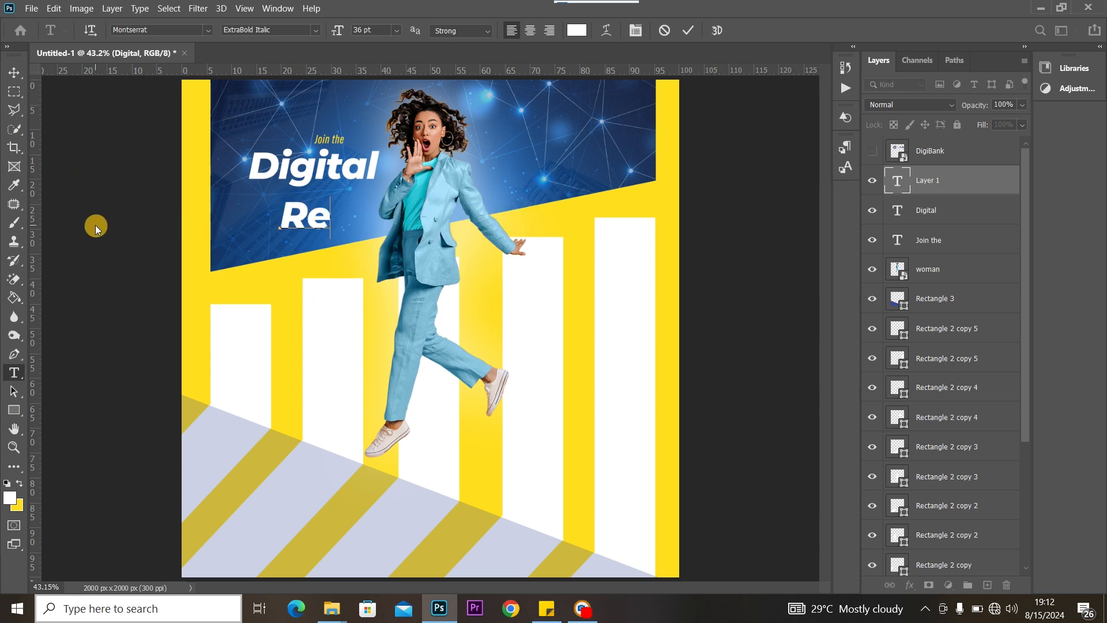
type("volution")
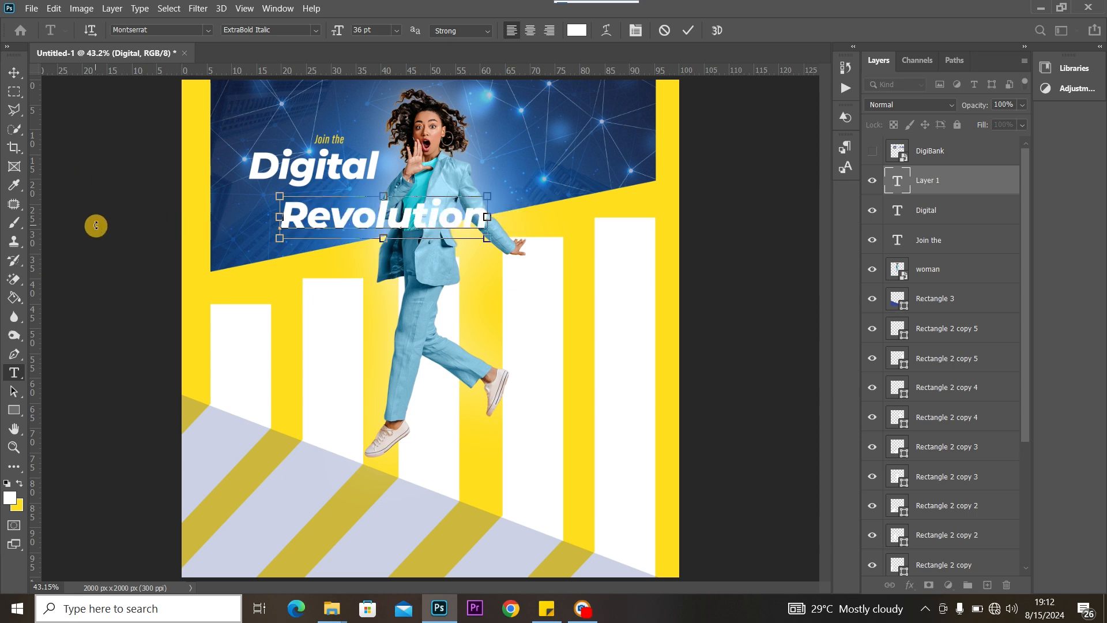
Change the font style of the "Revolution" text to Montserrat Italic.
key("ctrl+a")
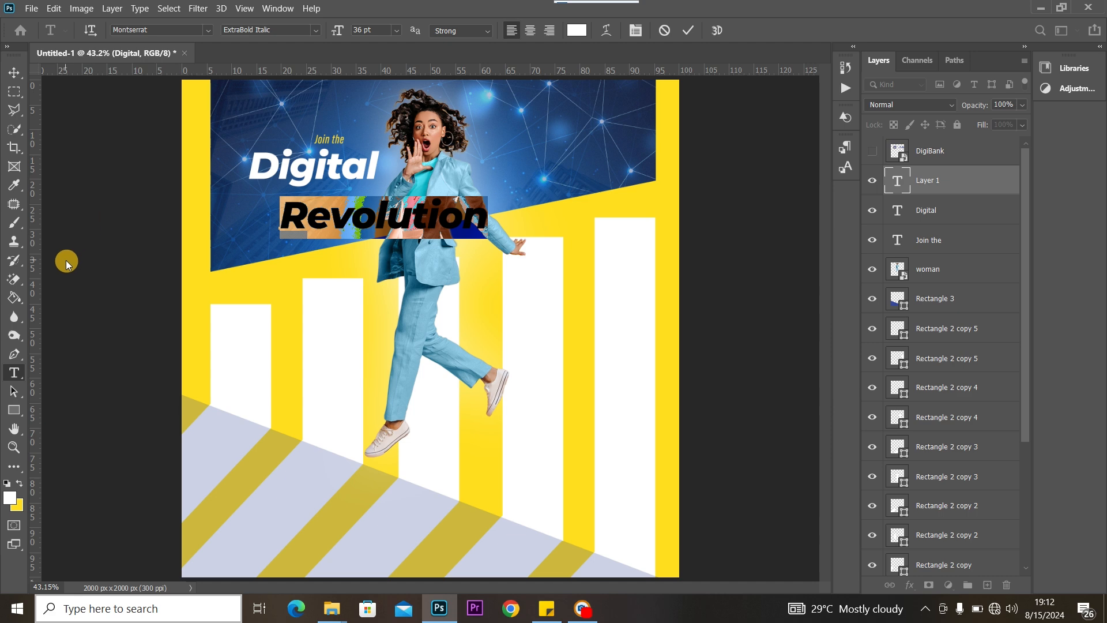
left_click(312, 32)
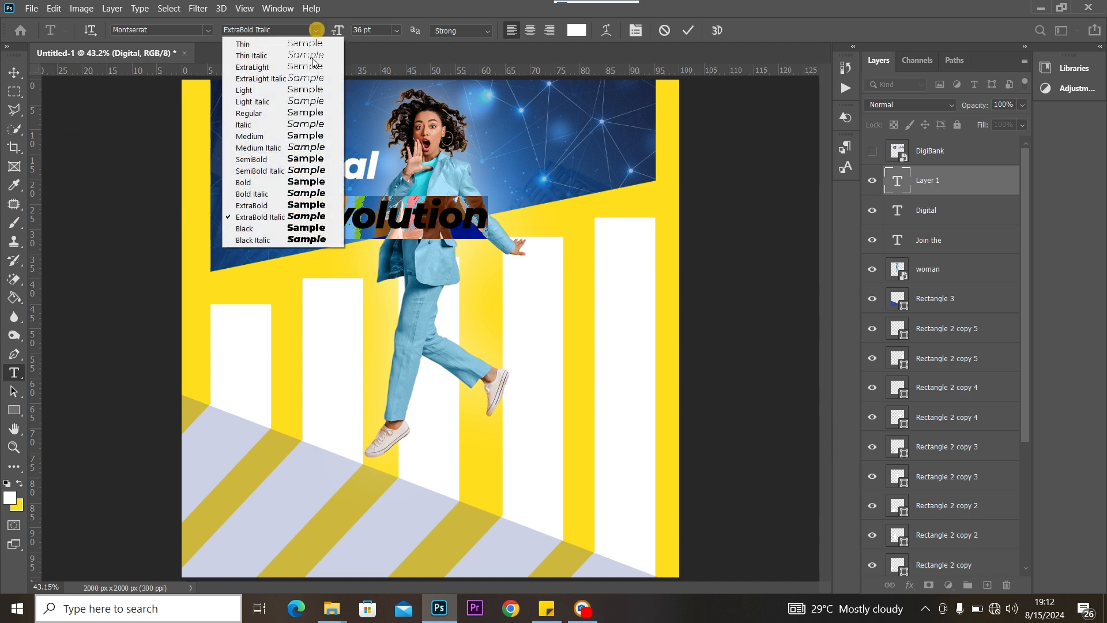
left_click(314, 147)
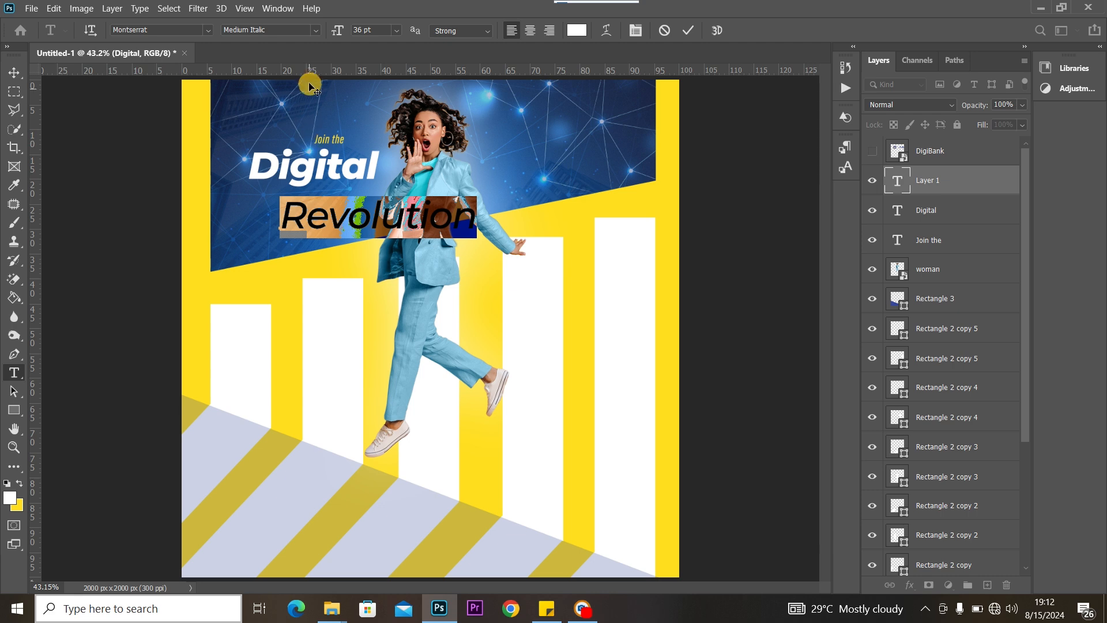
left_click(310, 29)
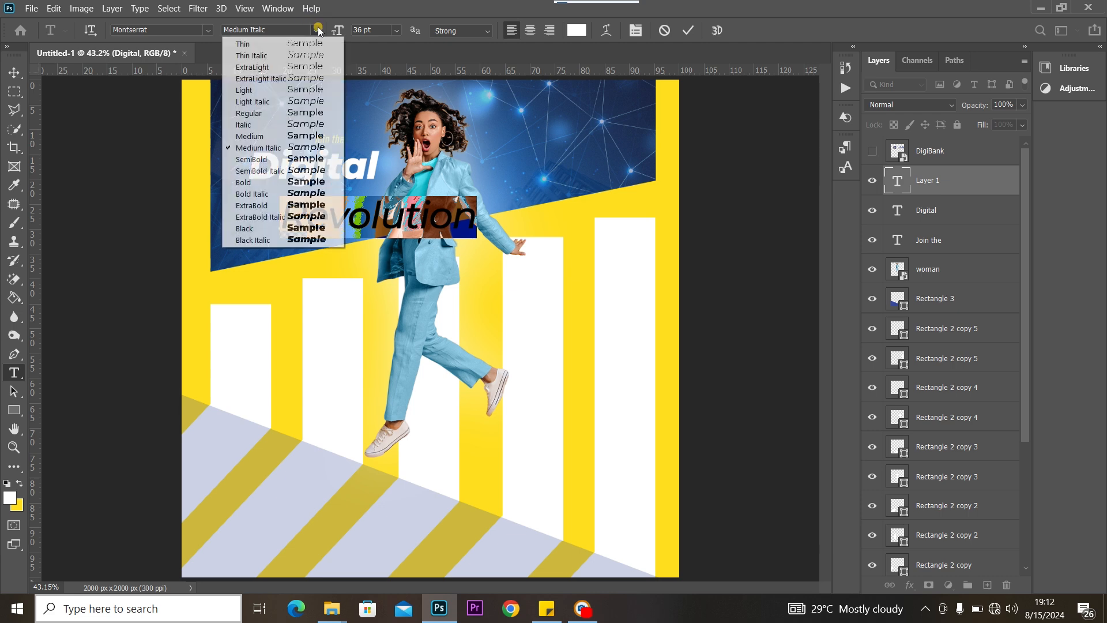
left_click(314, 124)
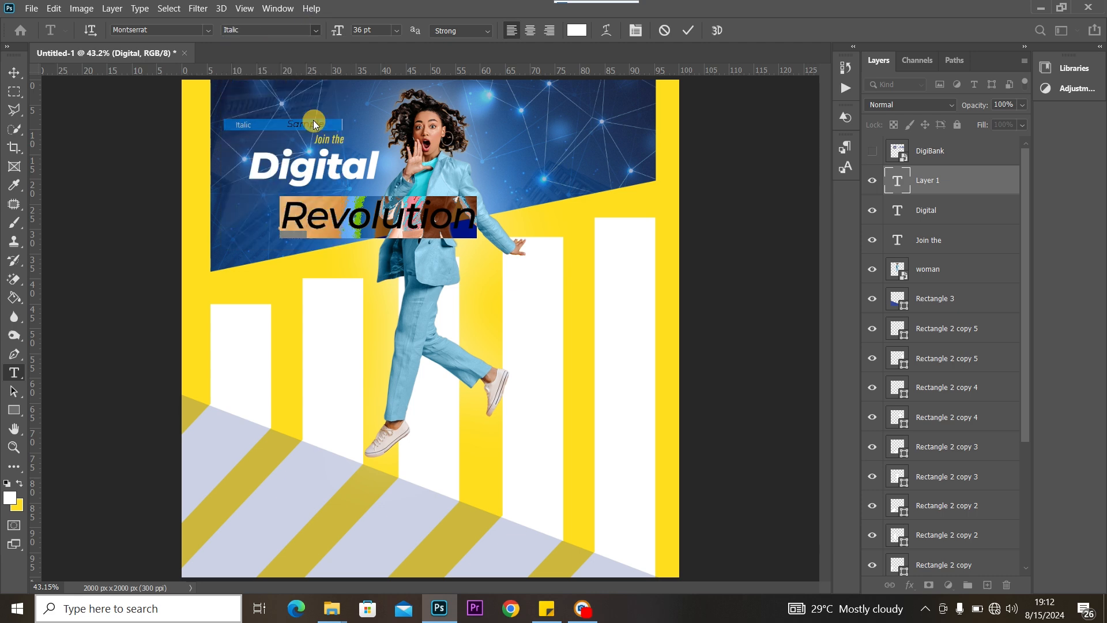
left_click(12, 75)
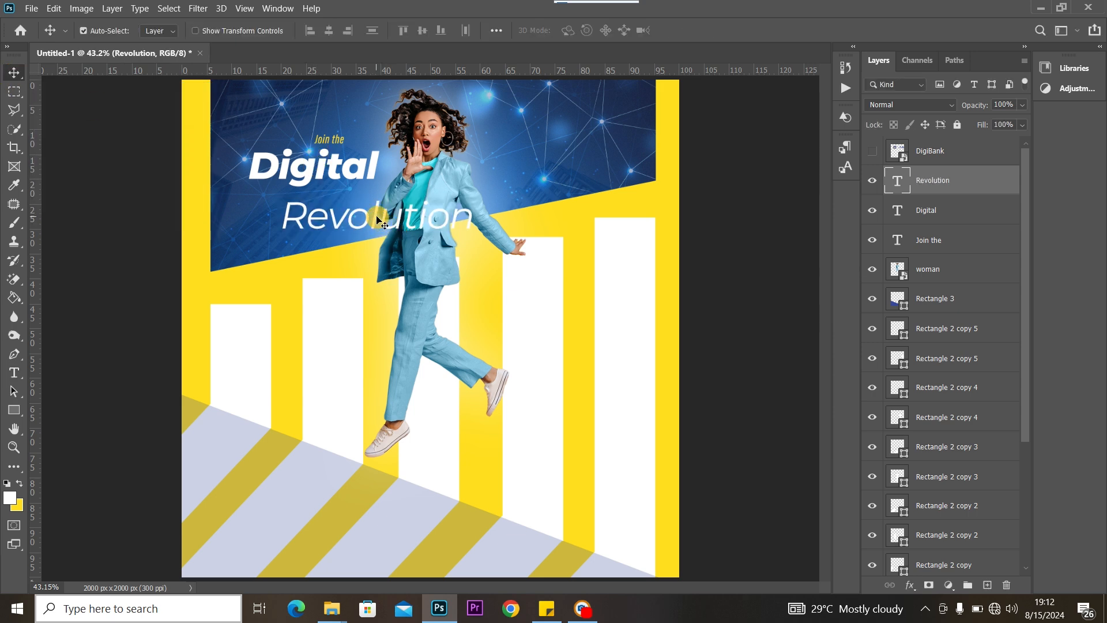
Scale the "Revolution" text down to about 42% and place it directly beneath "Digital".
key("ctrl+t")
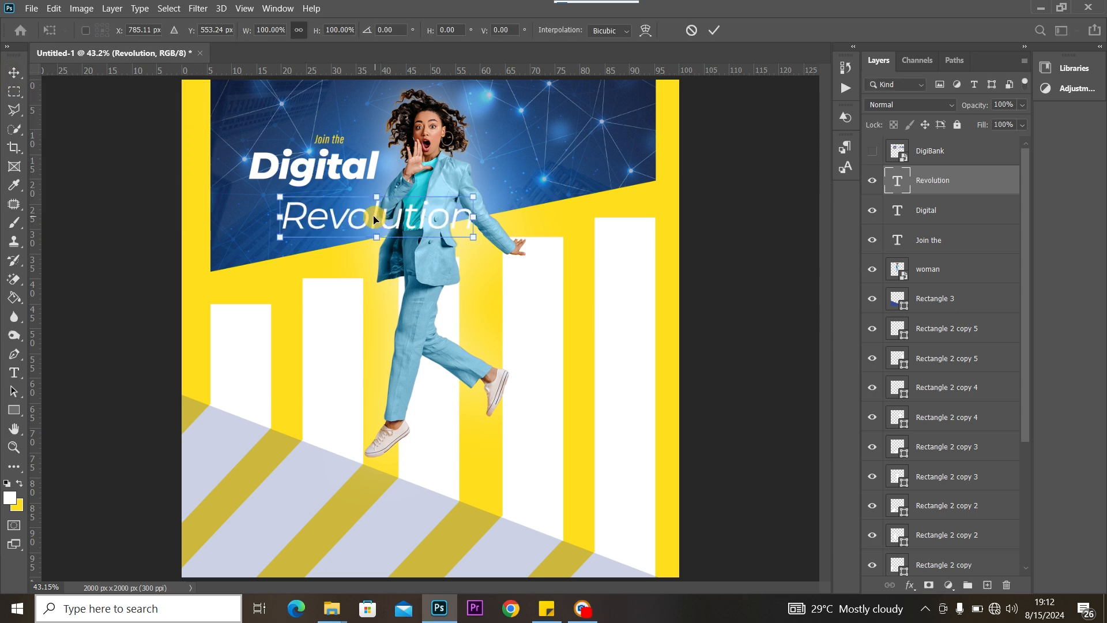
left_click_drag(473, 197, 363, 154)
left_click_drag(349, 232, 355, 196)
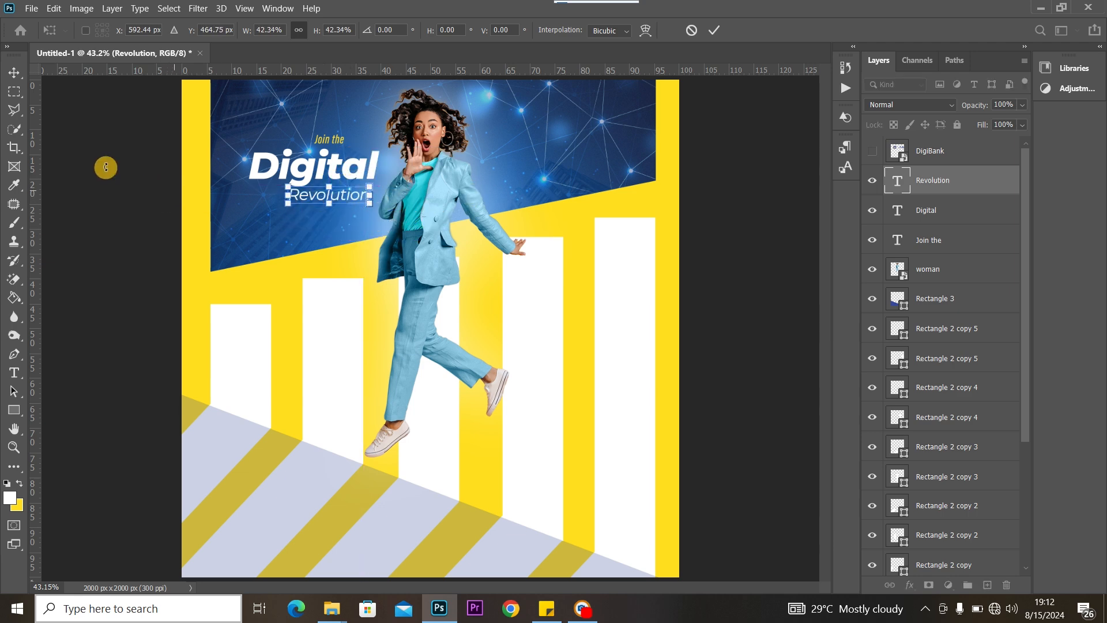
left_click(15, 72)
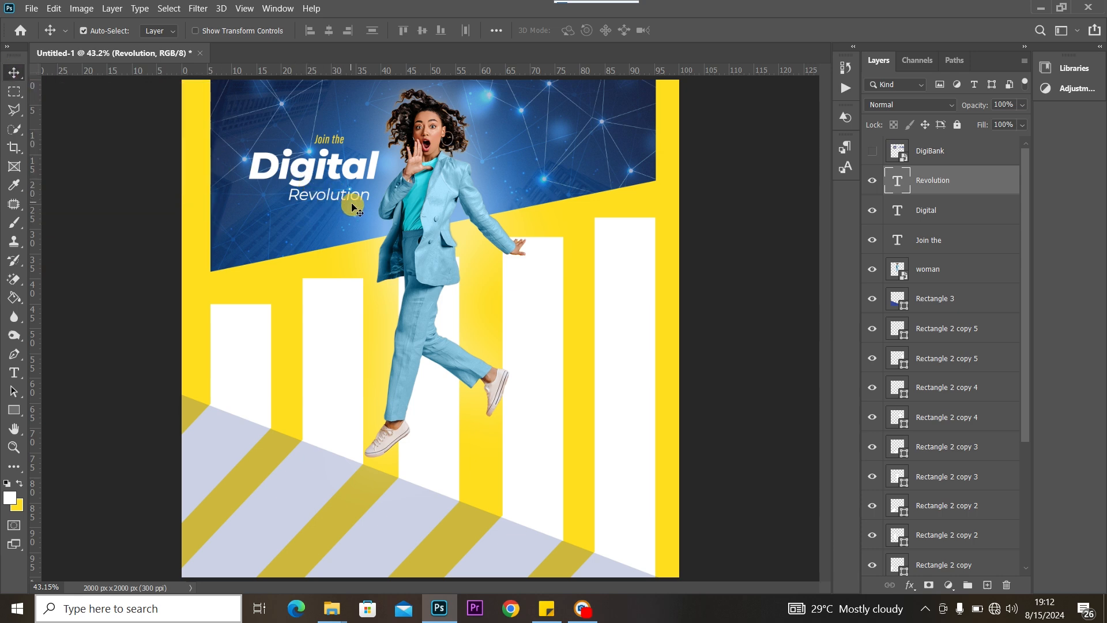
Shift the "Revolution" text slightly left and enlarge it a little so its end nears the right edge of "Digital".
left_click_drag(350, 200, 336, 199)
key("ctrl+t")
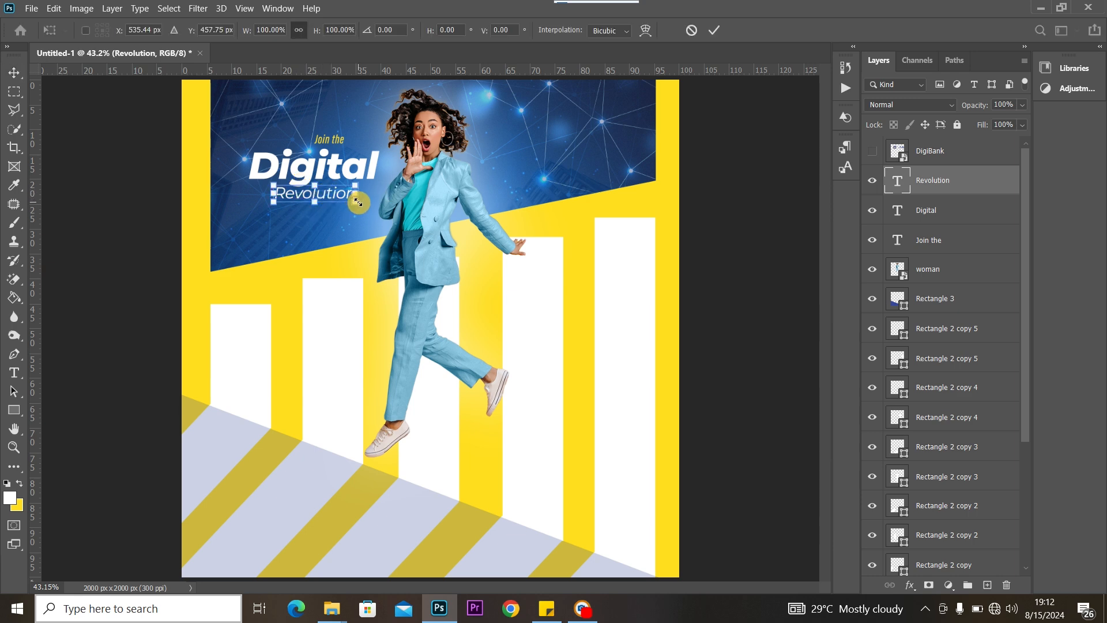
left_click_drag(358, 201, 371, 209)
left_click(14, 72)
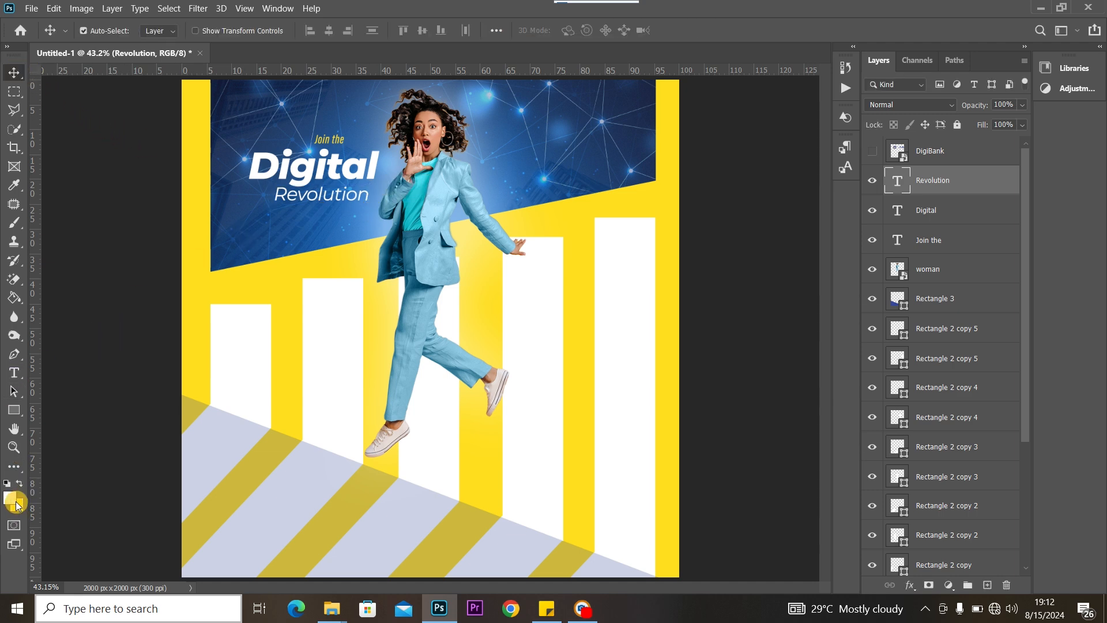
Draw a yellow rectangle about 215 × 89 px on the blue header below the headline text.
left_click(14, 409)
left_click_drag(253, 219, 306, 241)
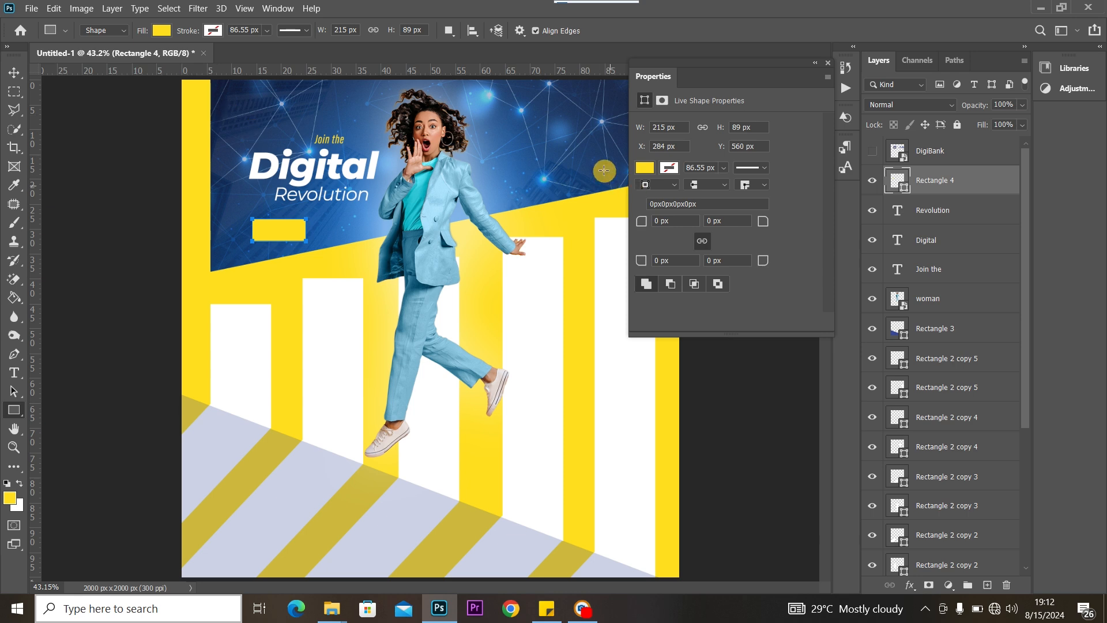
left_click(828, 64)
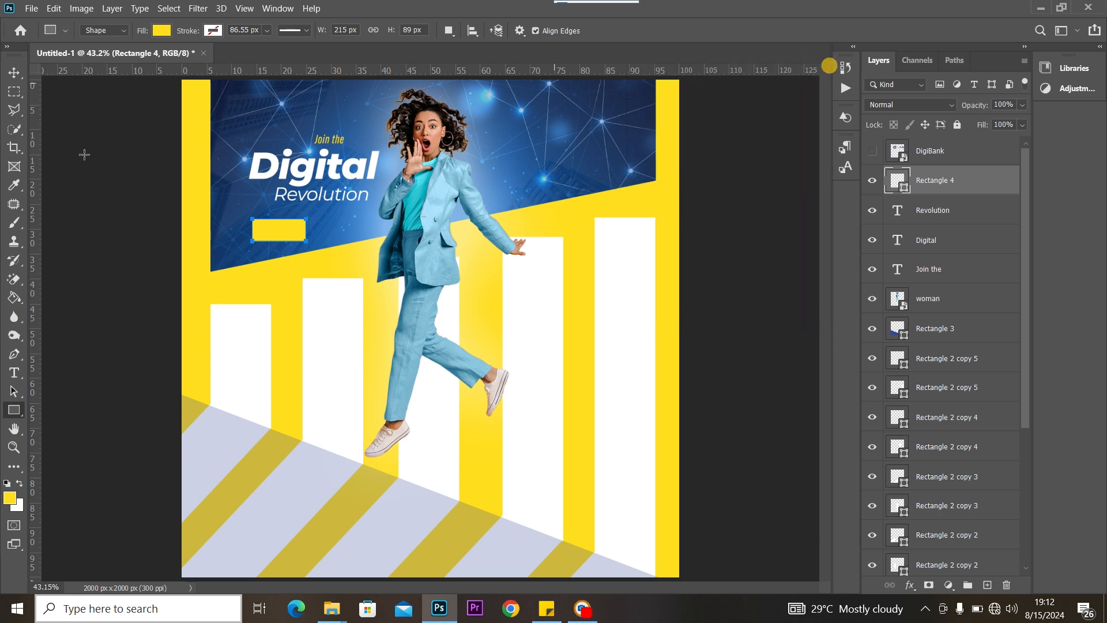
Move the small yellow rectangle just left of "Revolution" and narrow it to about 62% of its width.
left_click(8, 72)
left_click_drag(295, 239, 261, 201)
key("ctrl+t")
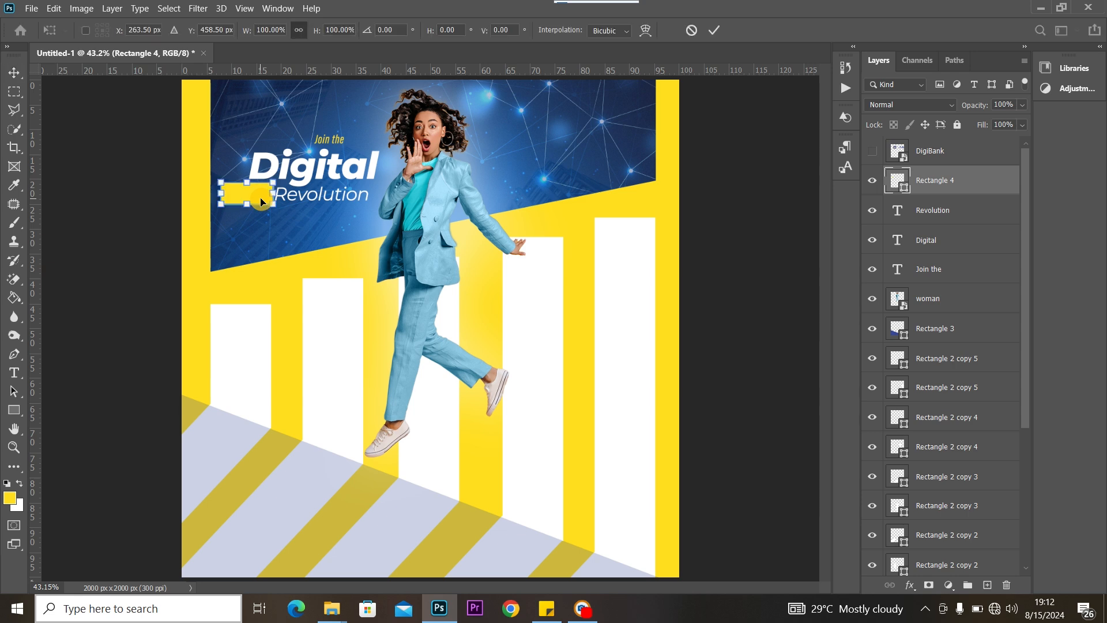
mouse_move(221, 194)
left_mouse_down()
mouse_move(234, 179)
mouse_move(240, 193)
left_mouse_up()
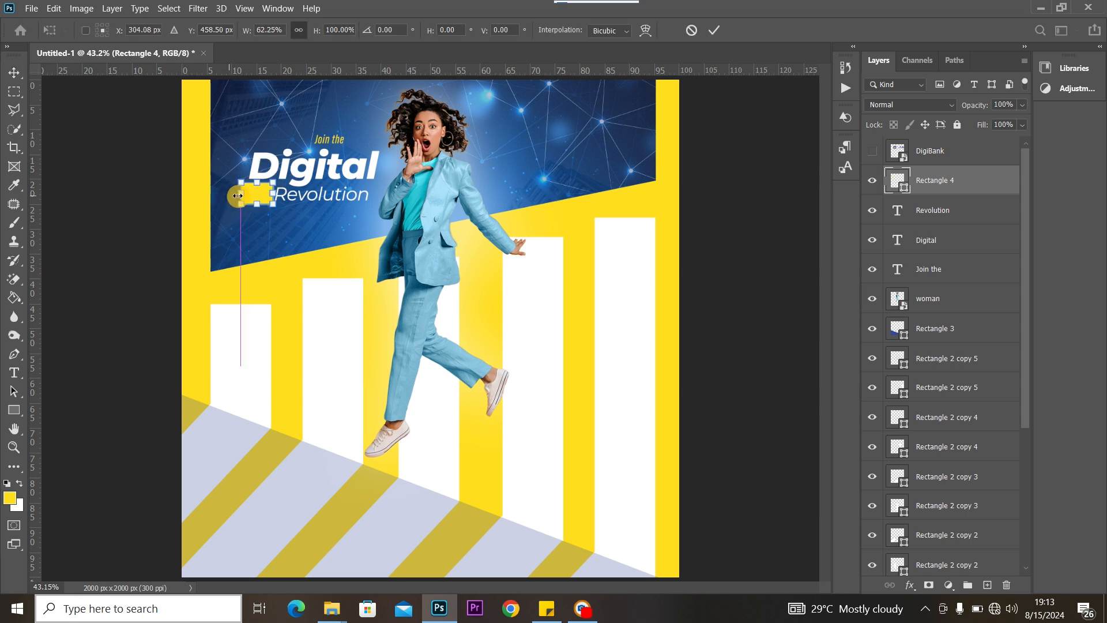
left_click(13, 72)
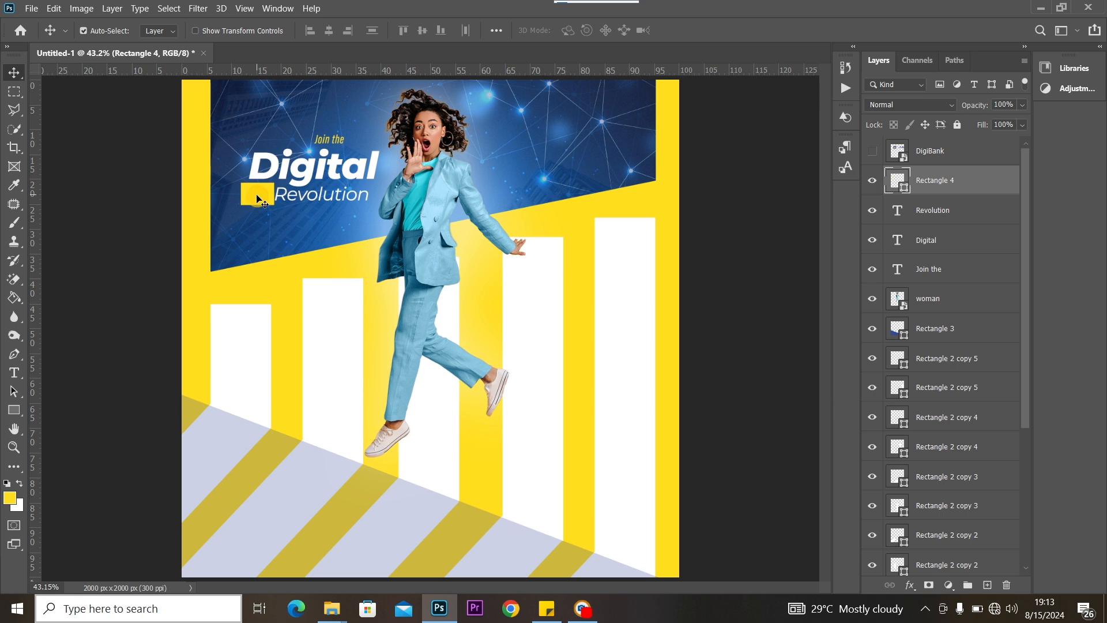
left_click_drag(258, 196, 254, 196)
Skew the small yellow rectangle horizontally by about -12° to match the slant of the italic headline.
key("ctrl+t")
right_click(256, 200)
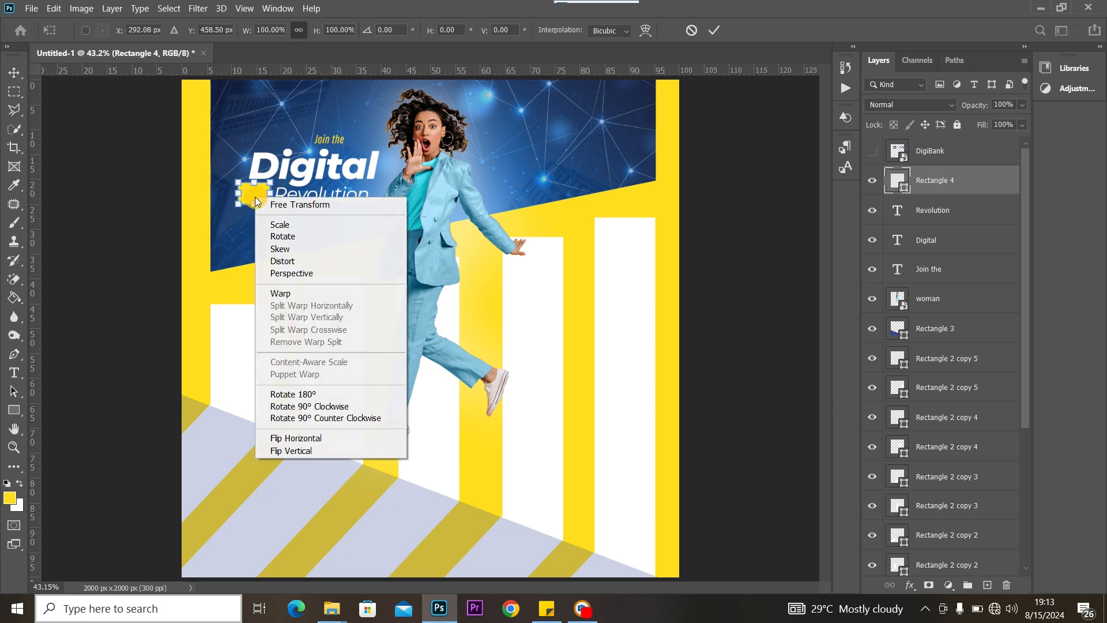
left_click(305, 250)
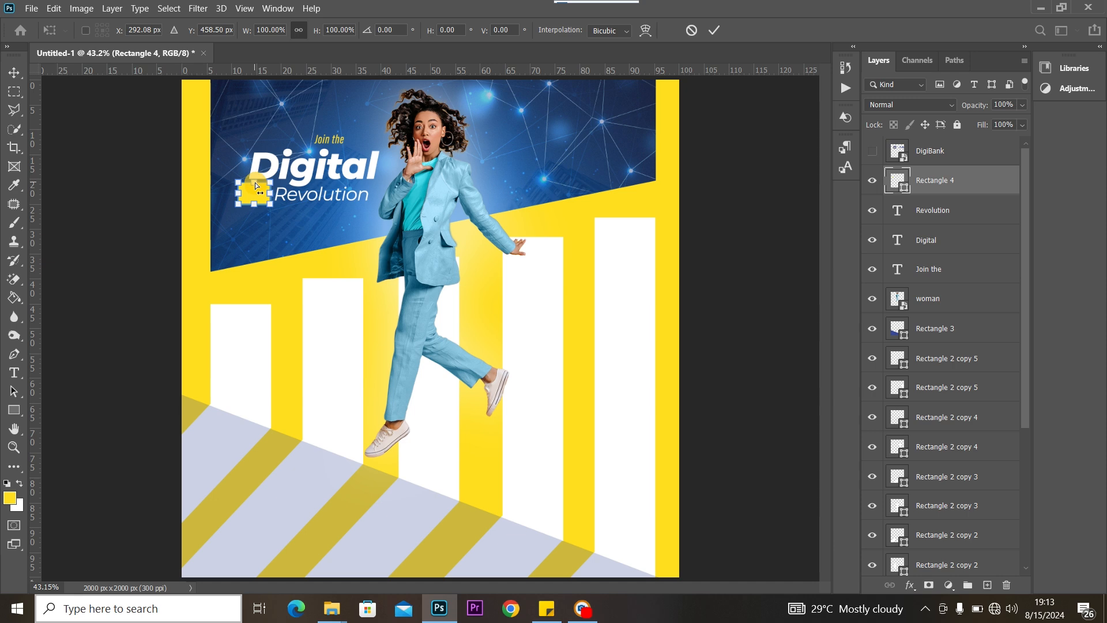
left_click_drag(257, 186, 261, 189)
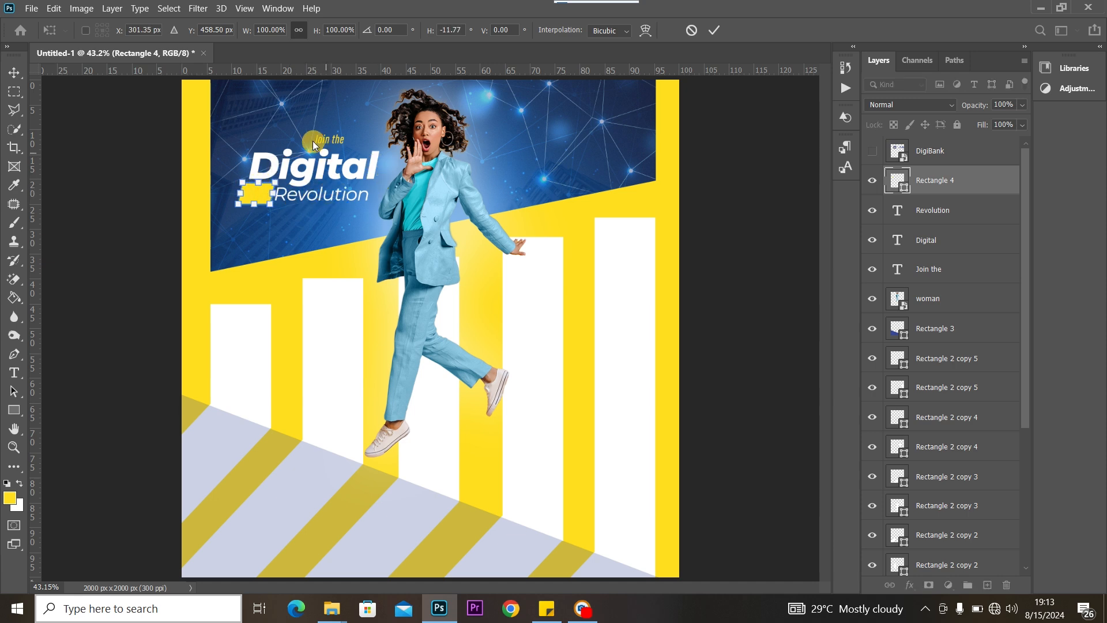
left_click(16, 73)
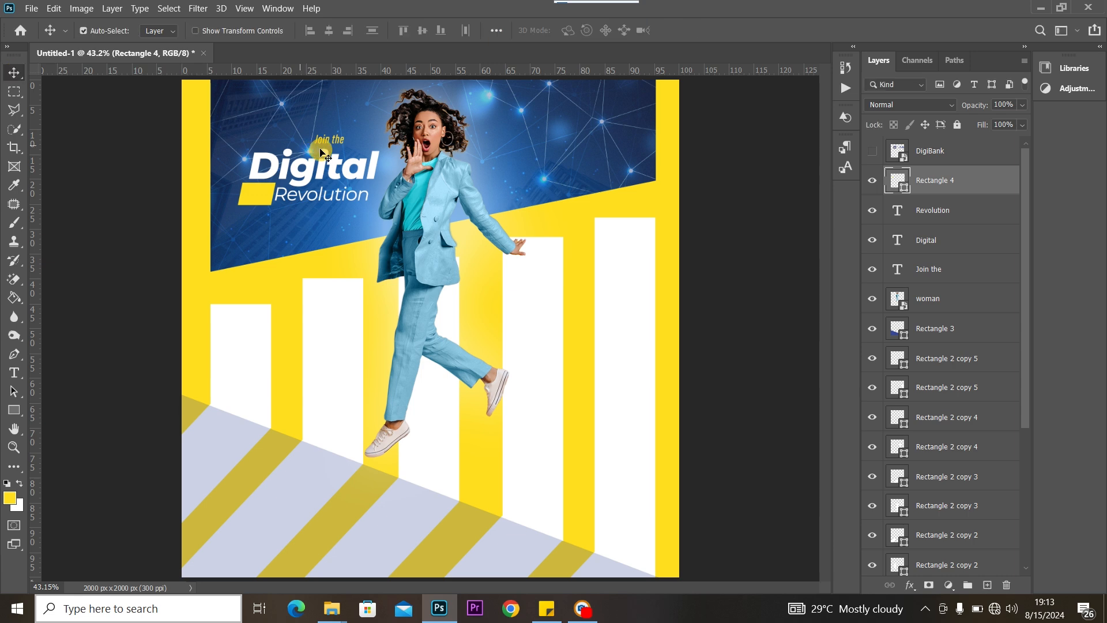
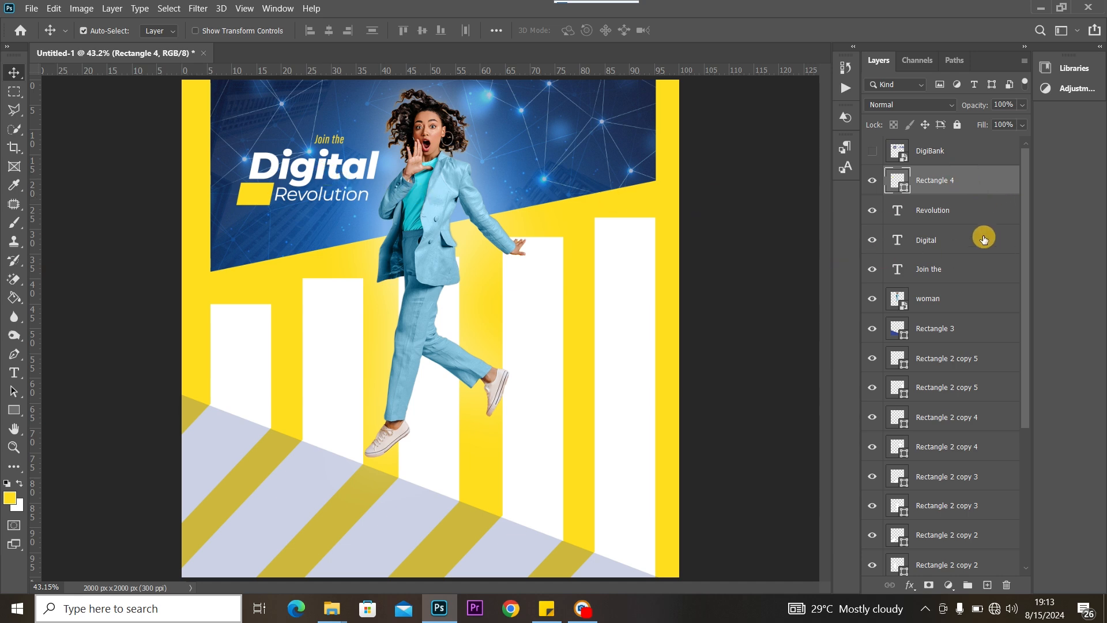
Select the small yellow rectangle, "Revolution" and "Digital" layers together.
key("ctrl")
left_click(961, 214, "ctrl")
left_click(956, 243, "ctrl")
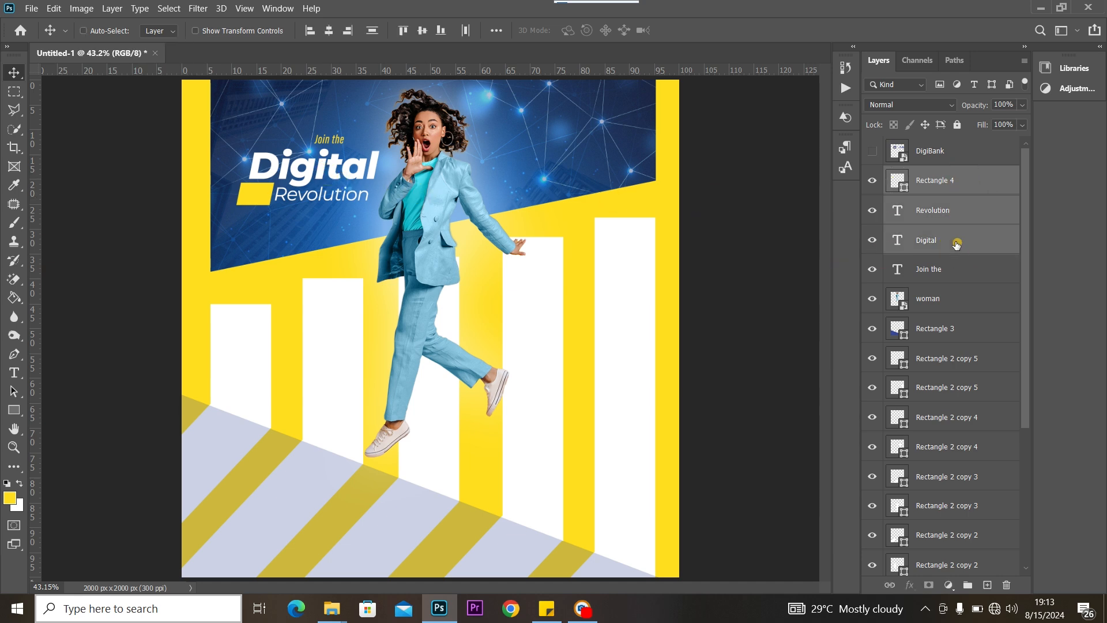
Rotate the whole headline group (Rectangle 4, Revolution, Digital and Join the) together by about -9.65 degrees.
left_click(957, 272, "ctrl")
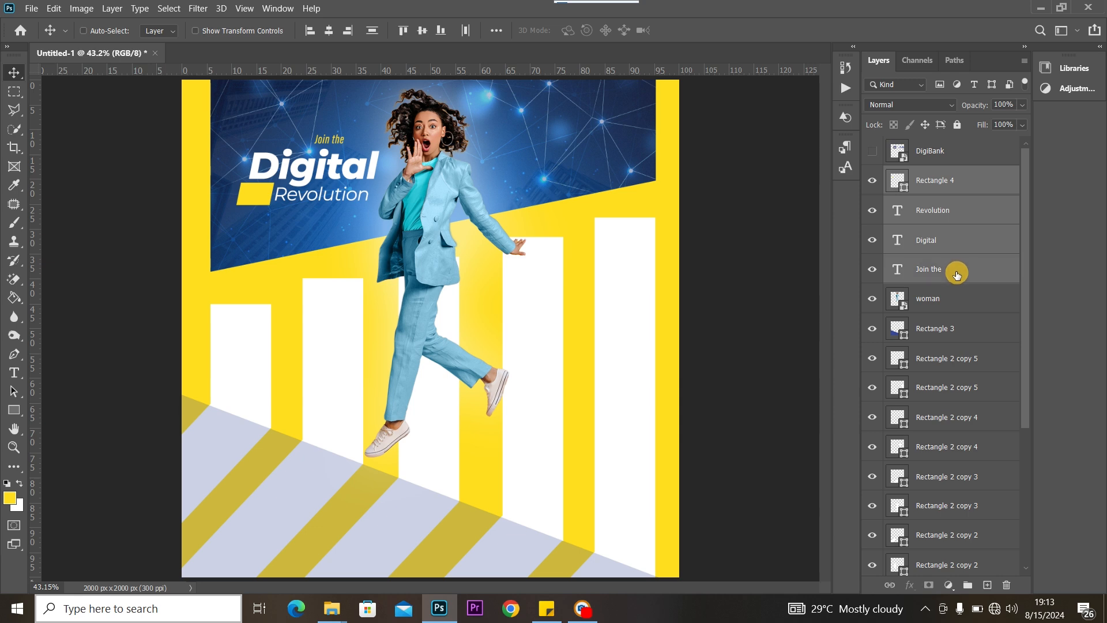
key("ctrl+t")
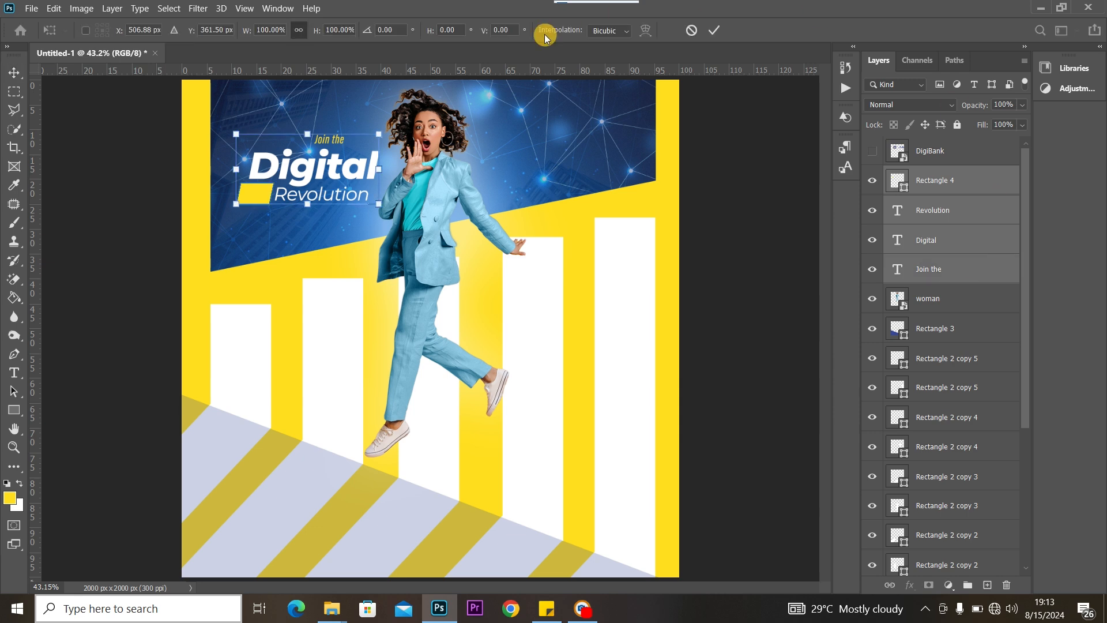
left_click_drag(413, 163, 415, 150)
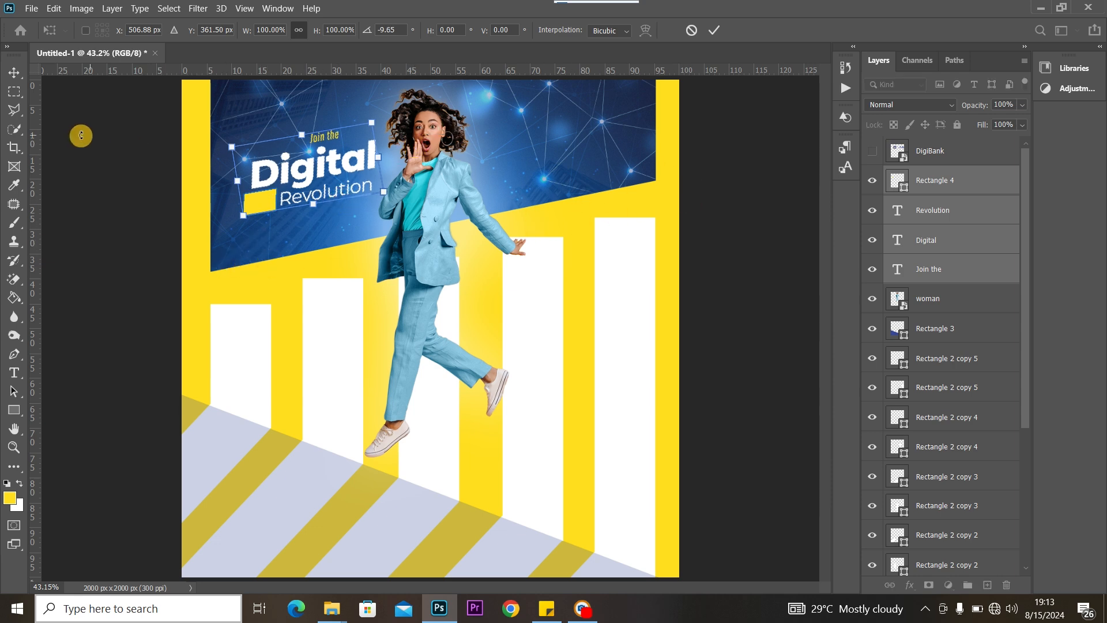
left_click(14, 72)
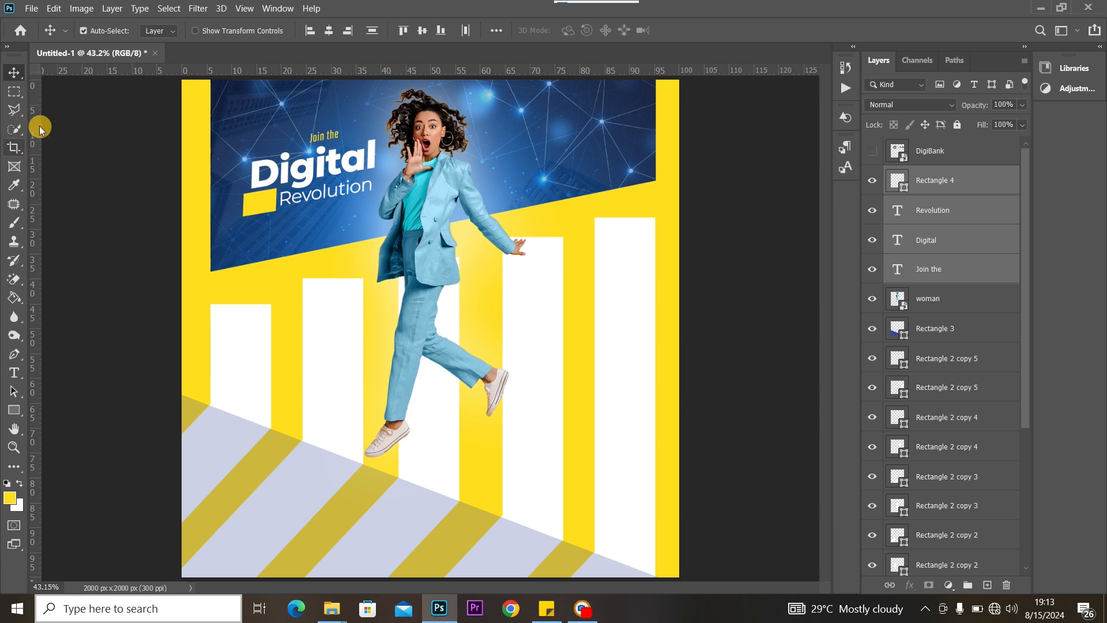
left_click(92, 126)
Reposition the "Join the" text above "Digital" and scale it up.
left_click(333, 139)
left_click_drag(332, 136, 341, 133)
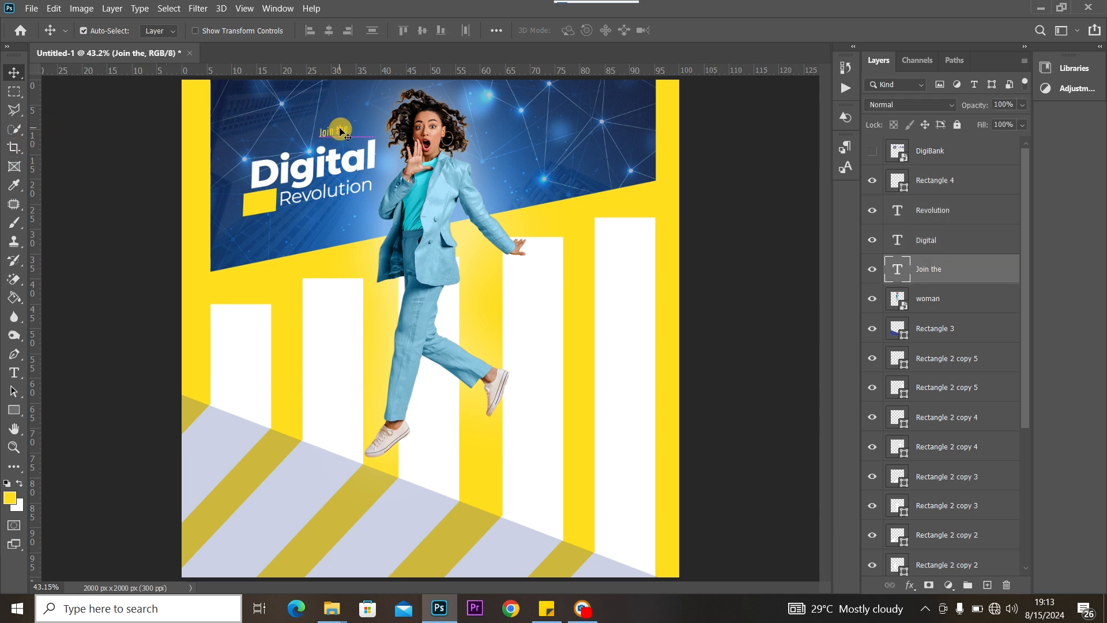
key("ctrl+t")
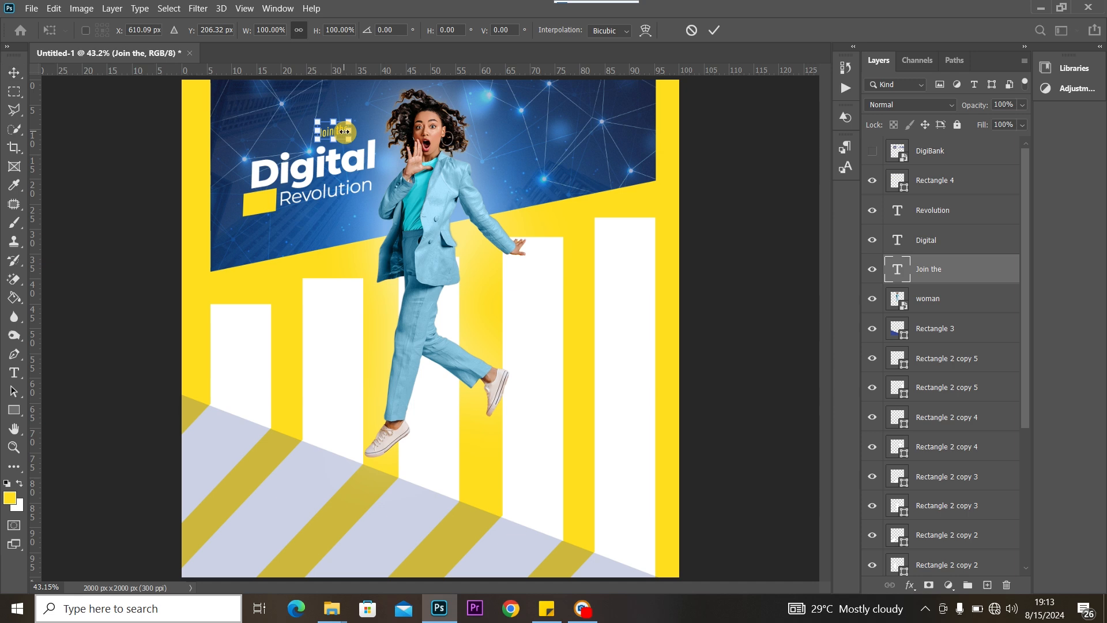
mouse_move(351, 121)
left_mouse_down()
mouse_move(366, 100)
mouse_move(345, 127)
left_mouse_up()
left_click(15, 72)
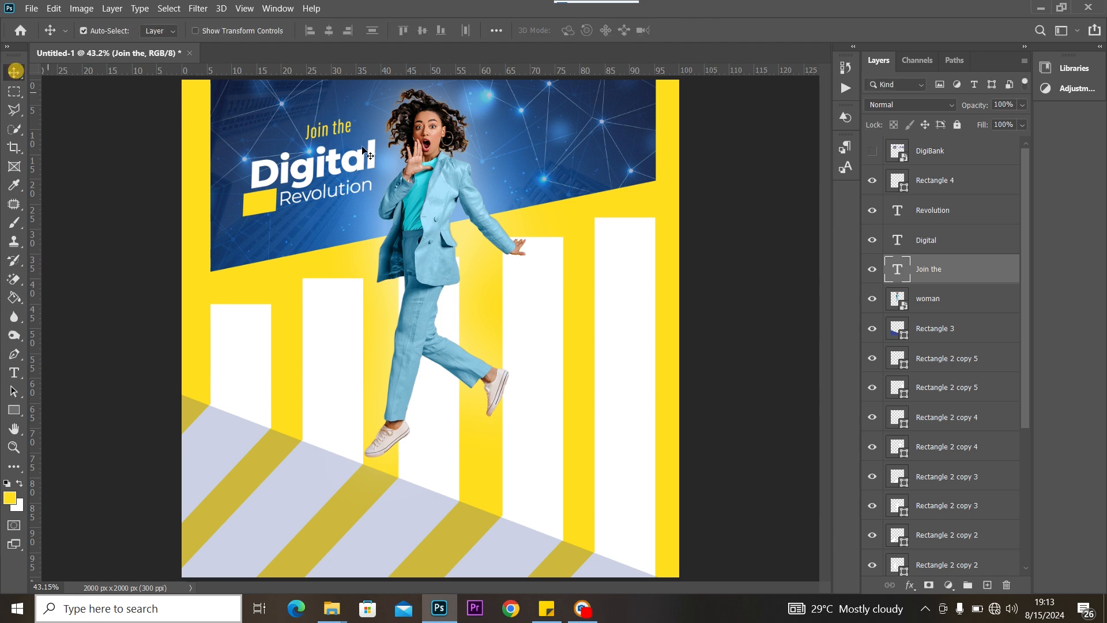
Place the light image from the Digital Evolution folder into the flyer and move it over the headline area.
mouse_move(334, 607)
left_click(364, 561)
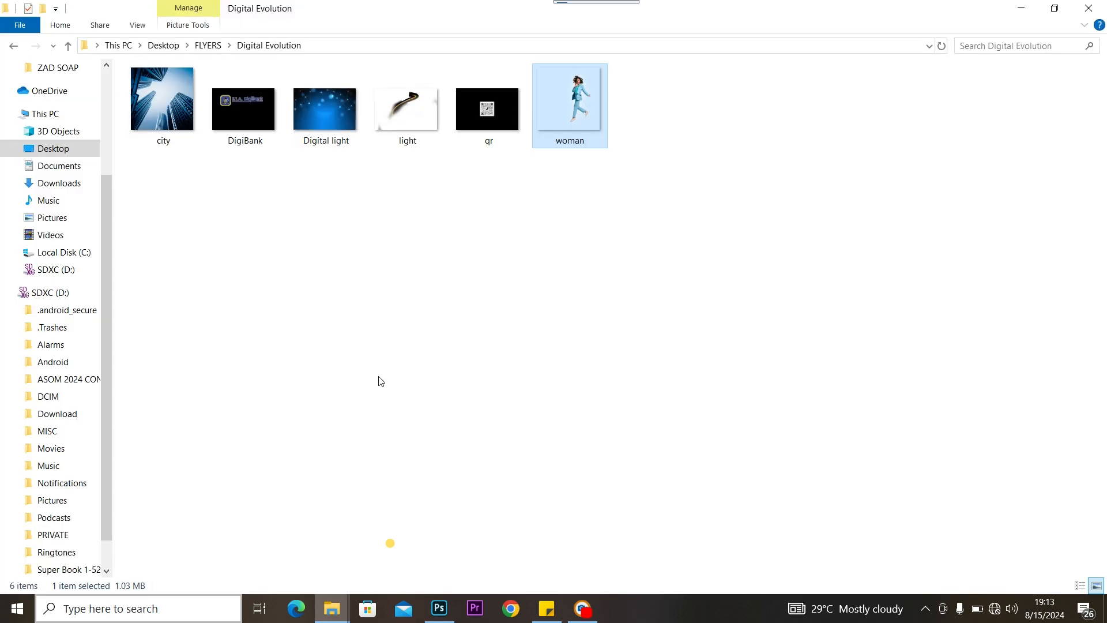
left_click_drag(407, 107, 367, 217)
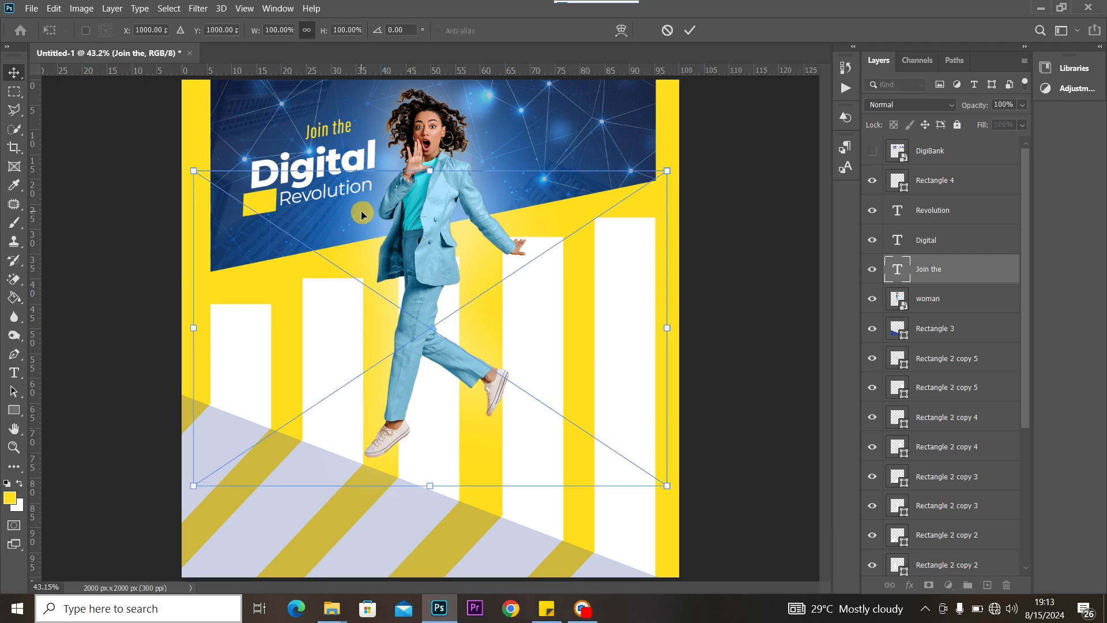
left_click_drag(486, 239, 413, 184)
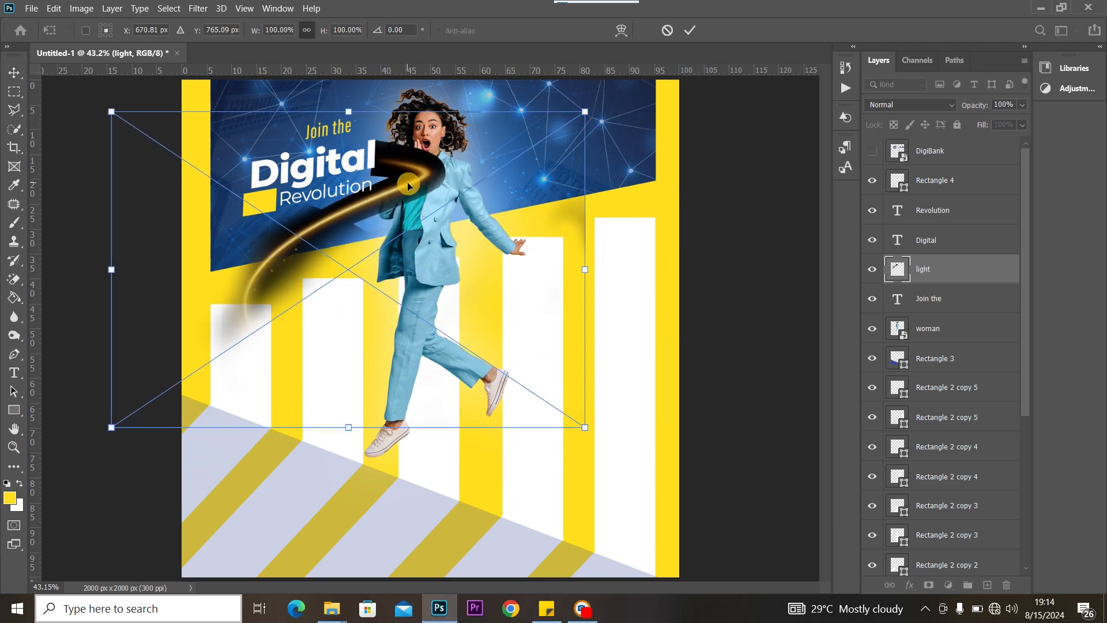
Set the light layer's blend mode to Screen and position its streak behind the Digital Revolution headline.
left_click(935, 105)
left_click(890, 227)
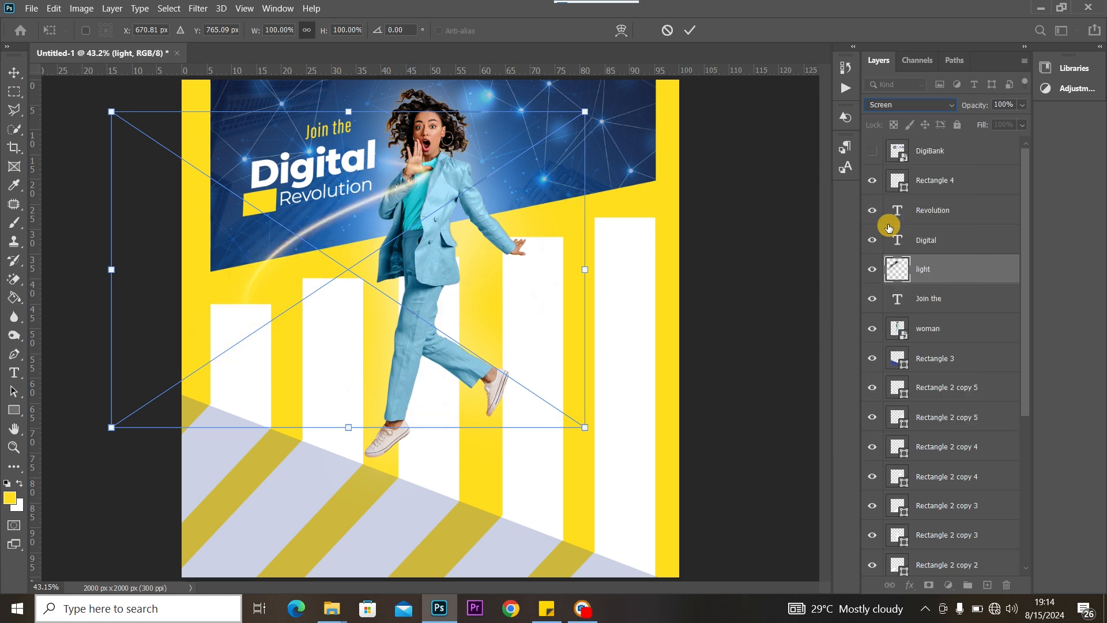
left_click_drag(384, 196, 385, 162)
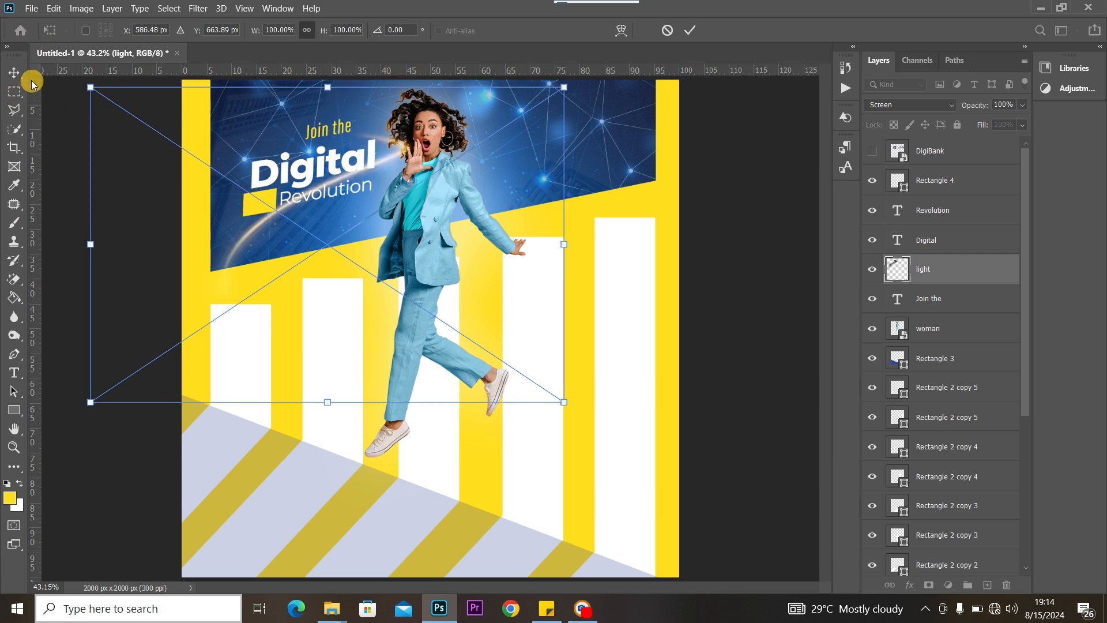
left_click(14, 73)
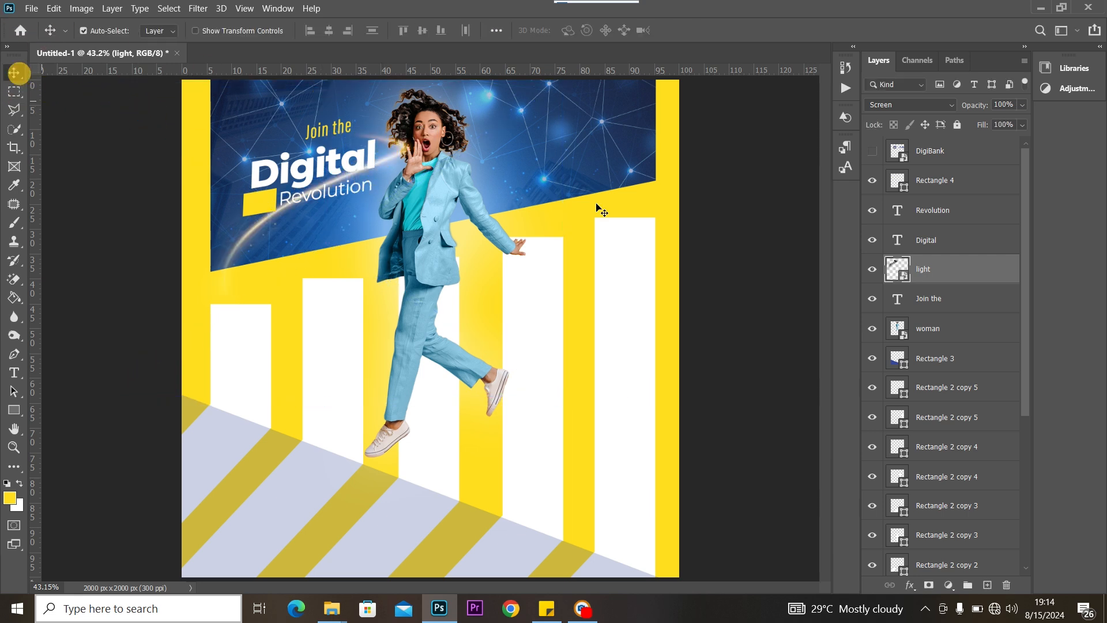
Nudge the light streak slightly toward the woman's raised hand.
left_click(261, 203)
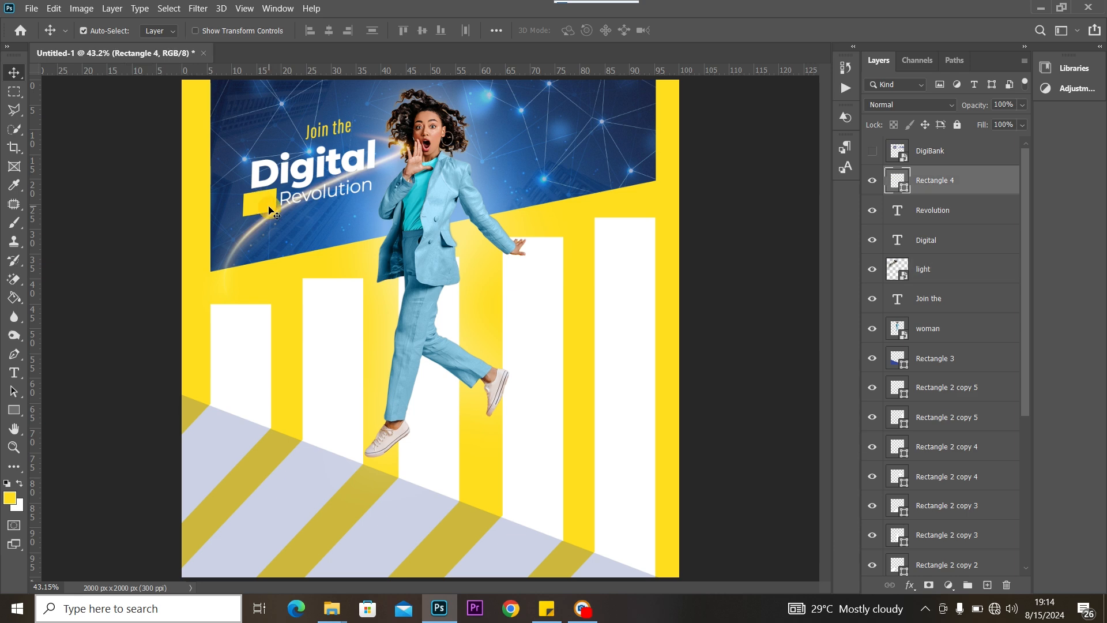
left_click(310, 173)
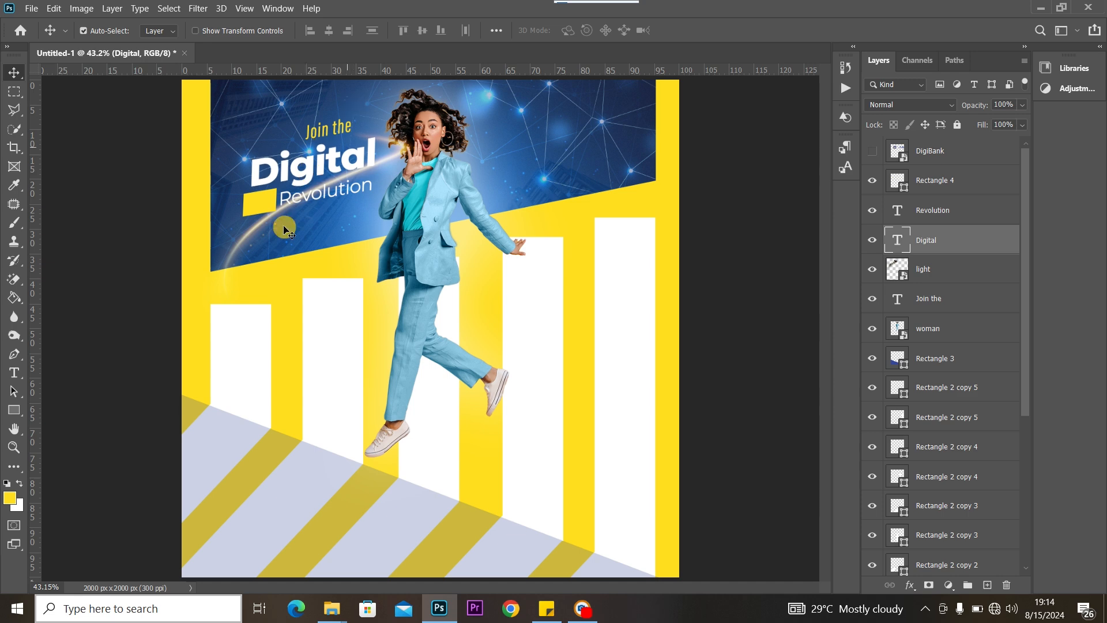
left_click(257, 206)
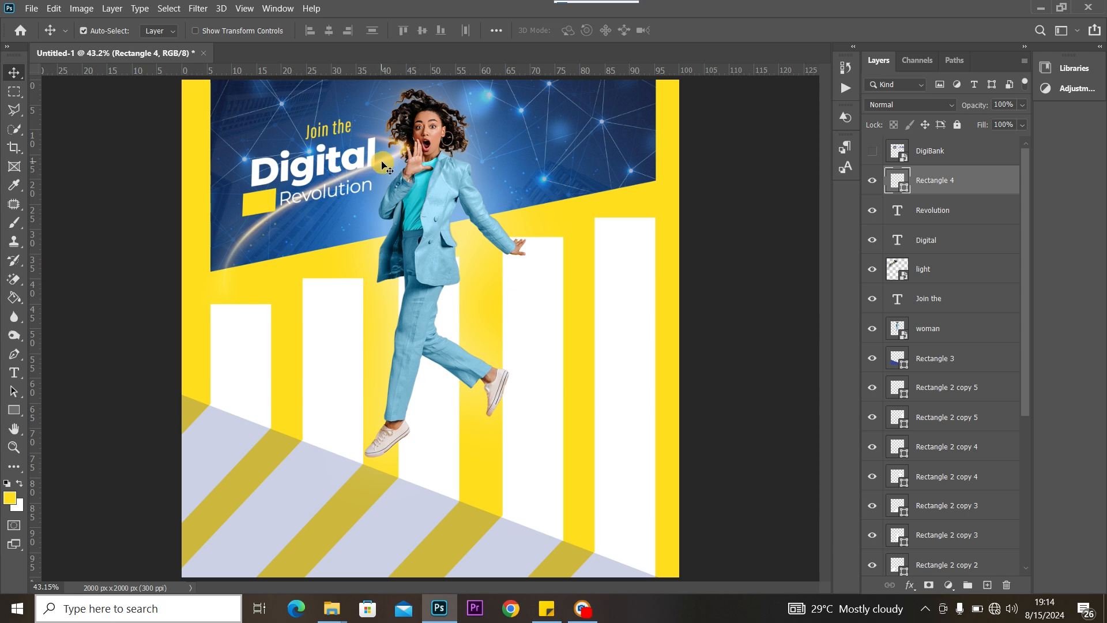
left_click_drag(382, 165, 392, 168)
Move the woman layer above the light layer and fine-tune the position of the light streak.
left_click(433, 191)
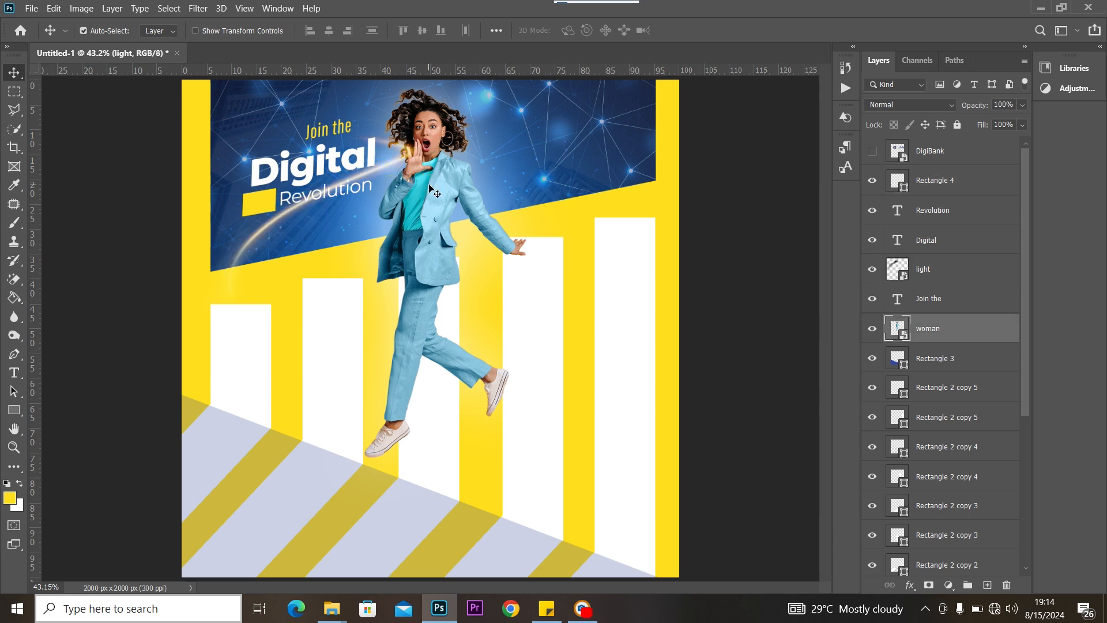
left_click_drag(961, 325, 957, 263)
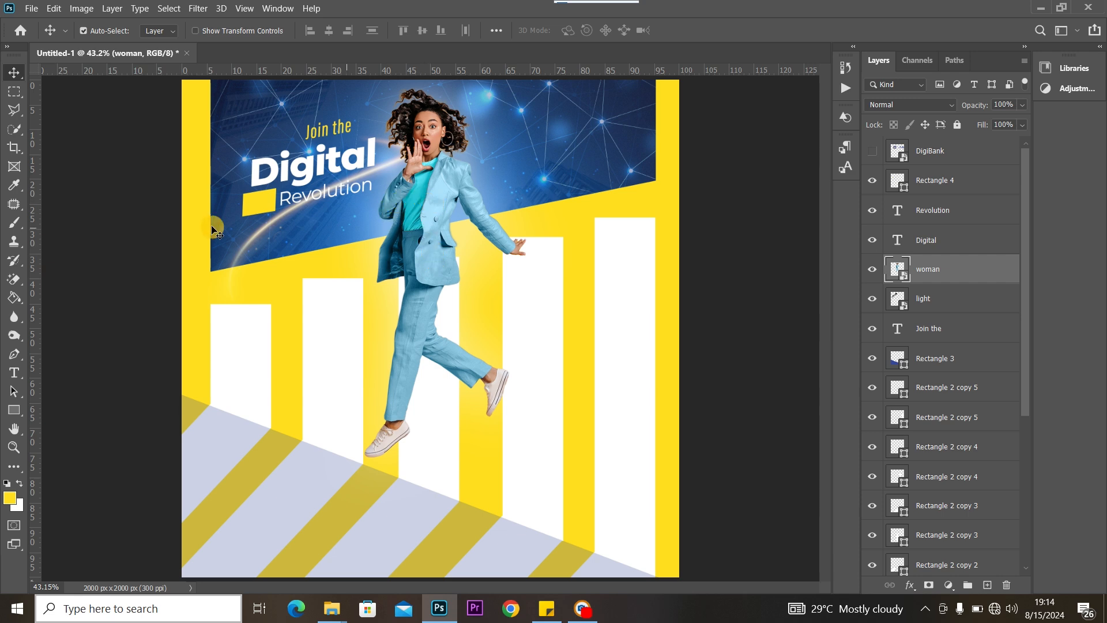
left_click_drag(263, 233, 272, 226)
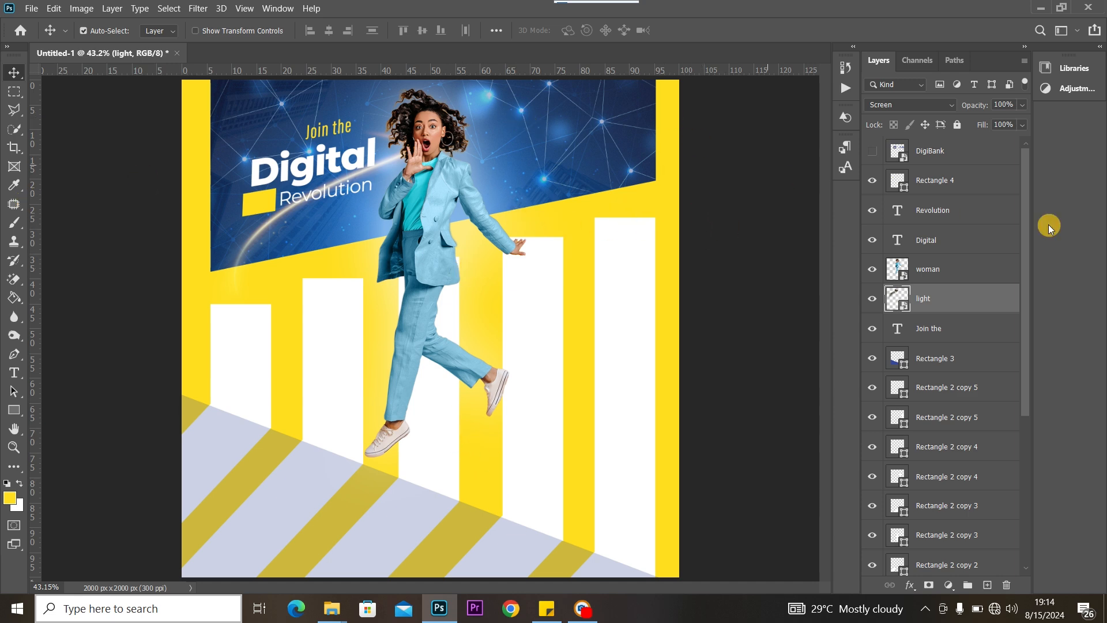
Show the DigiBank logo layer, scale it down to about 42%, and move it onto the blue banner beside the woman.
left_click(874, 152)
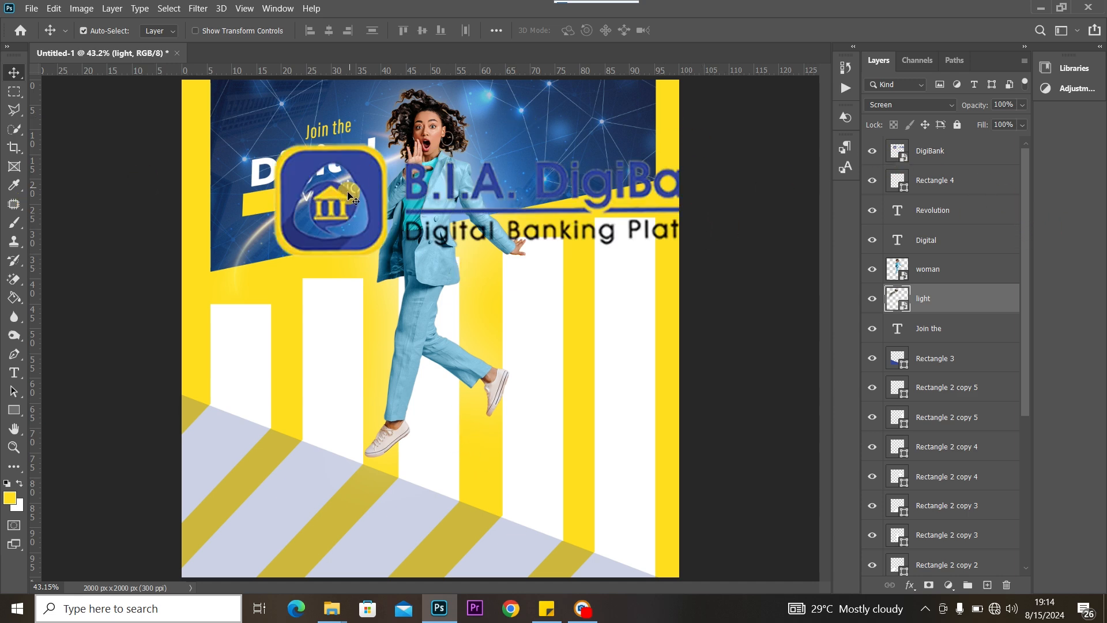
left_click(372, 171)
key("ctrl+t")
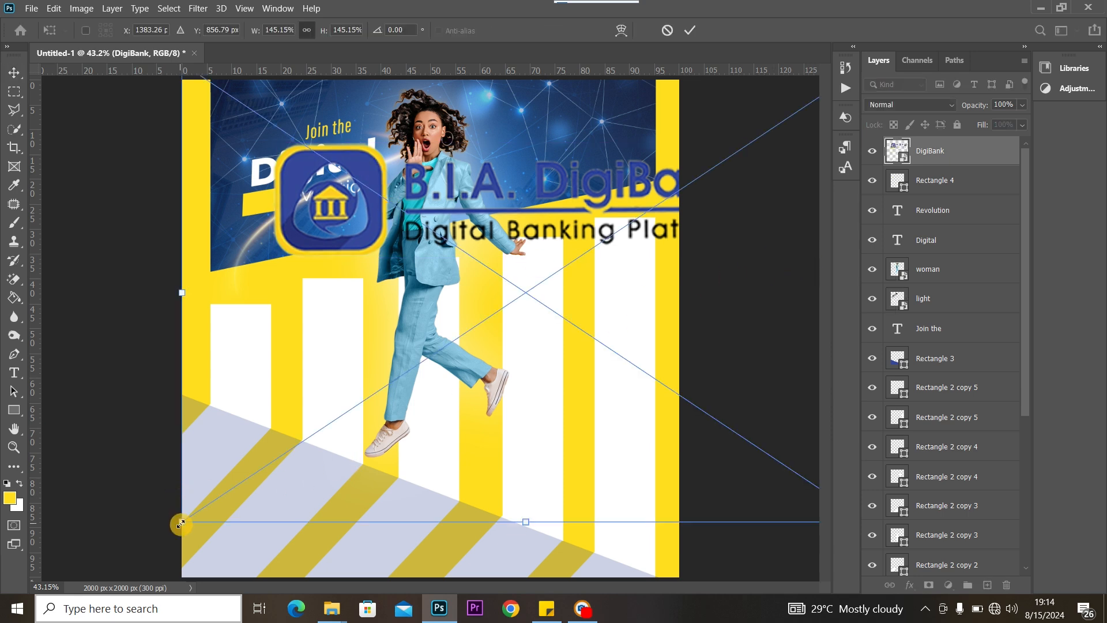
left_click_drag(181, 523, 721, 254)
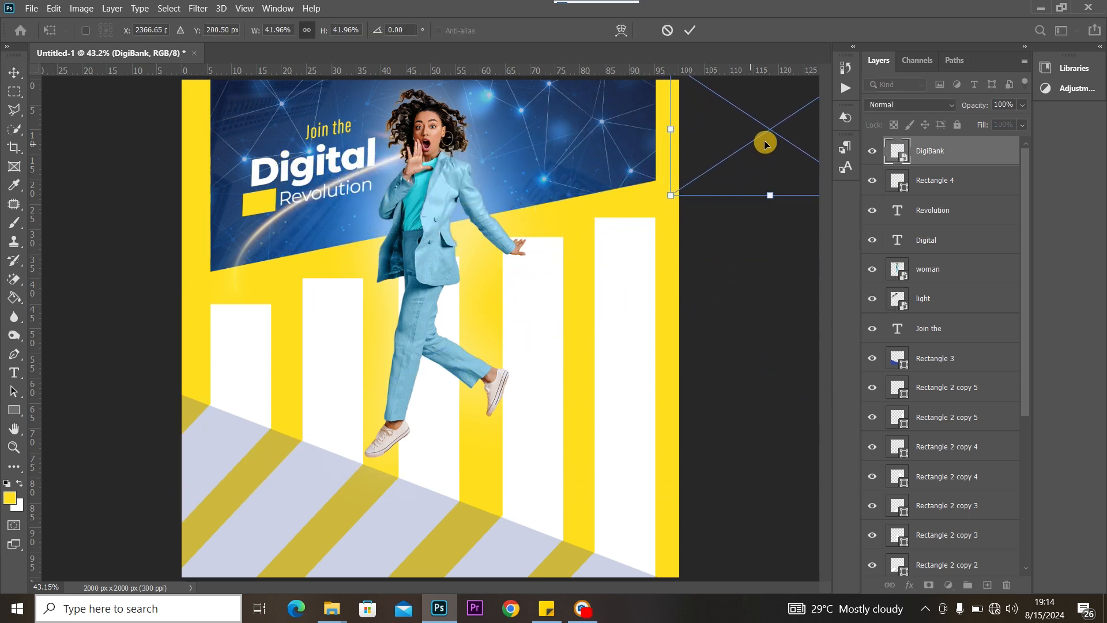
left_click_drag(765, 144, 570, 149)
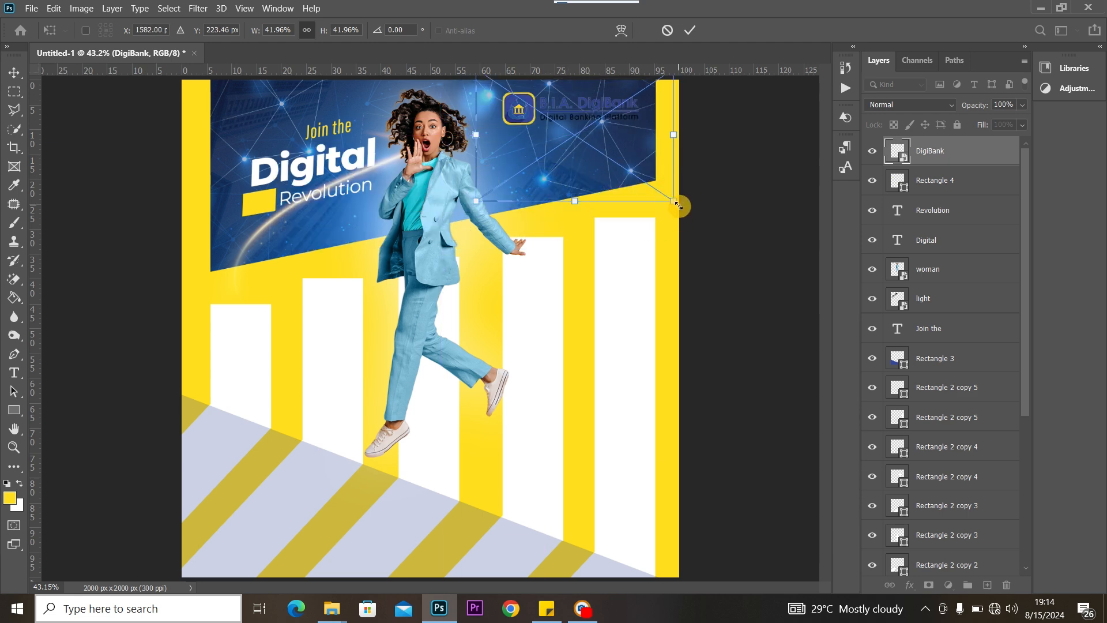
Reduce the DigiBank logo further to about 28.5% and position it near the top of the blue banner.
left_click_drag(660, 204, 655, 197)
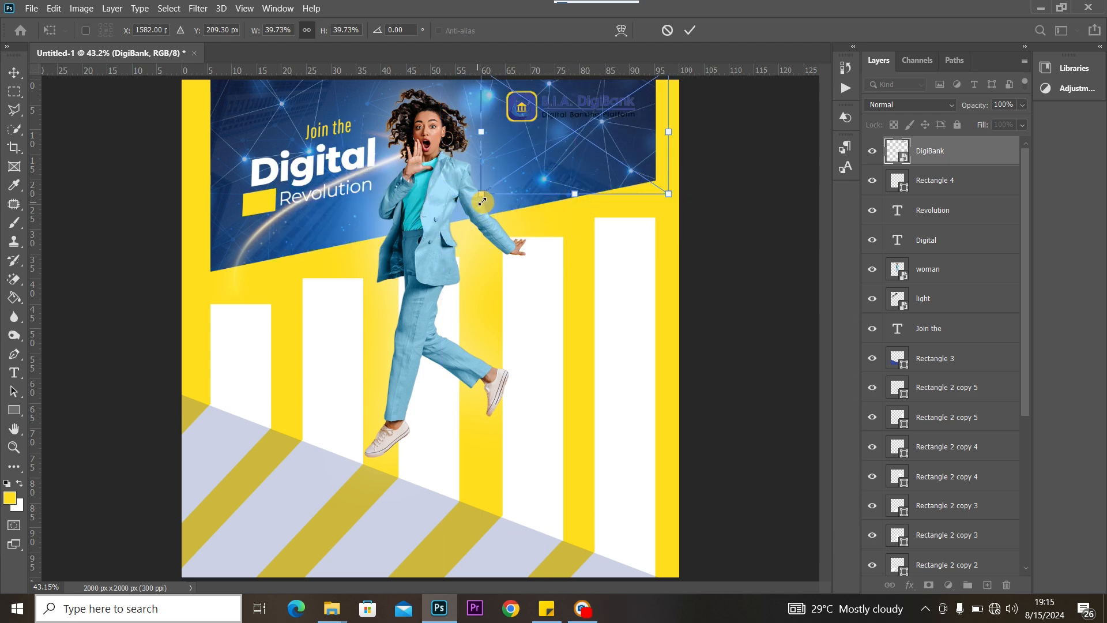
left_click_drag(482, 201, 535, 165)
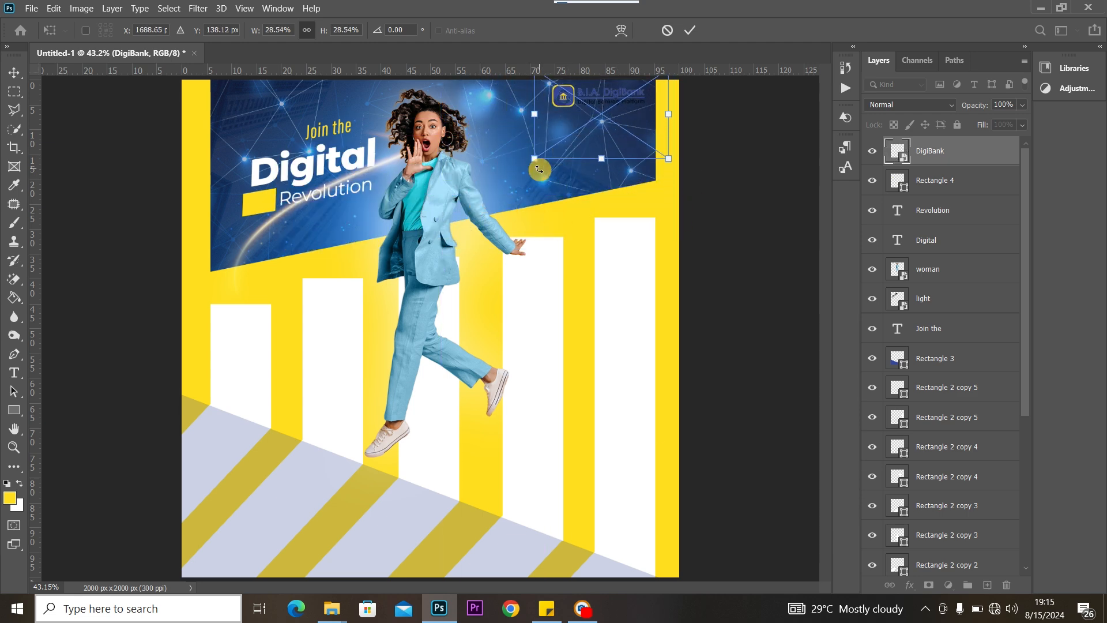
left_click_drag(574, 99, 546, 111)
left_click(10, 66)
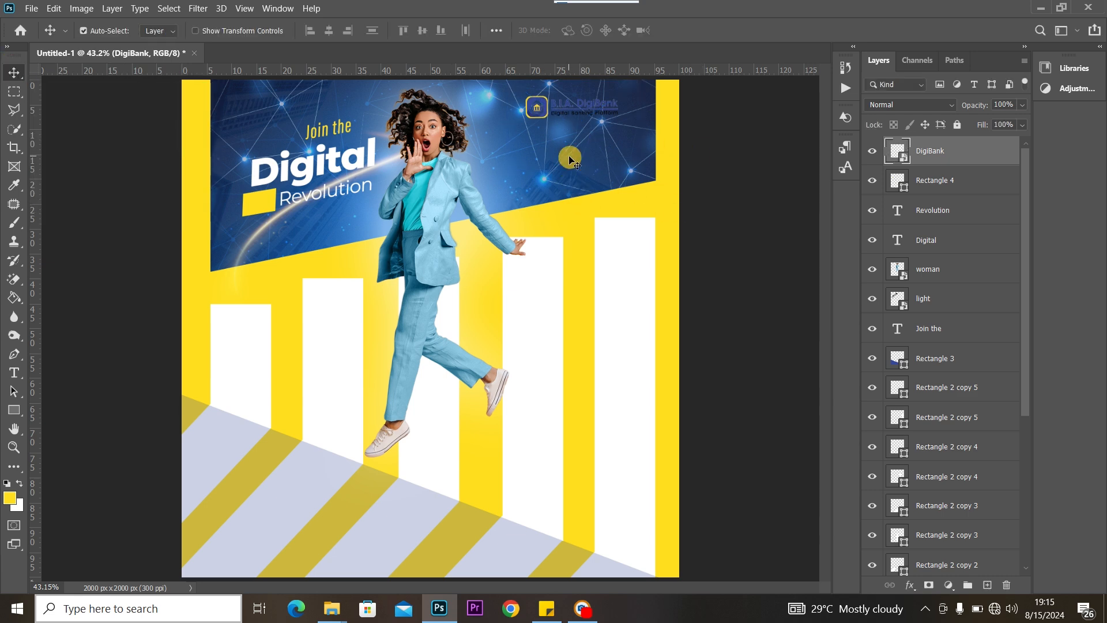
Draw a white rectangle about 444 × 258 px on a new layer behind the DigiBank logo and shift it upward past the canvas edge.
left_click(963, 179)
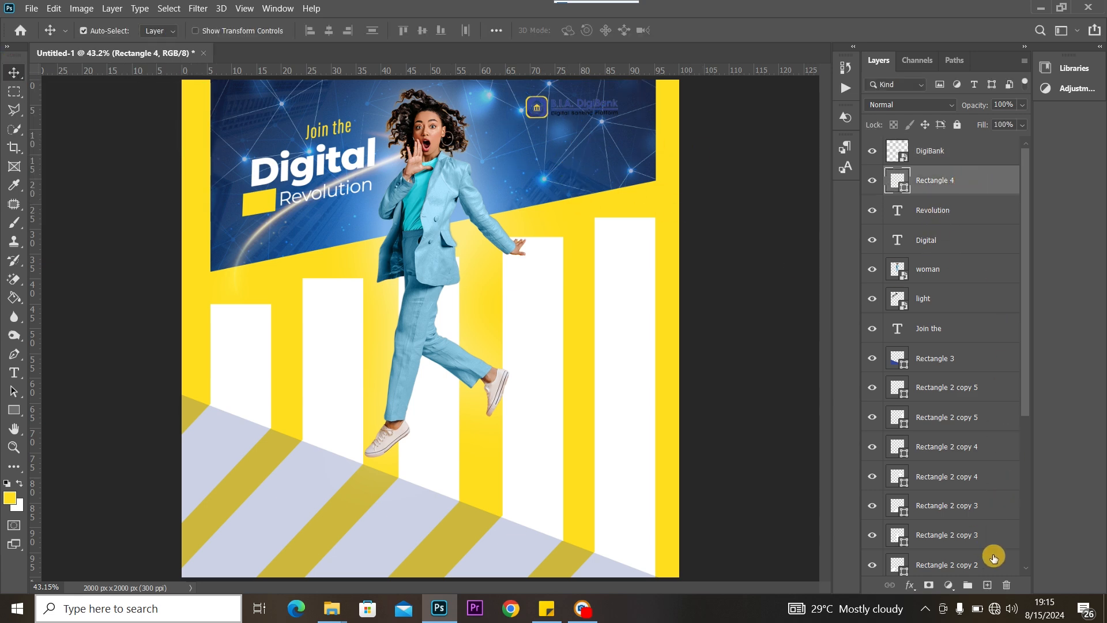
left_click(987, 586)
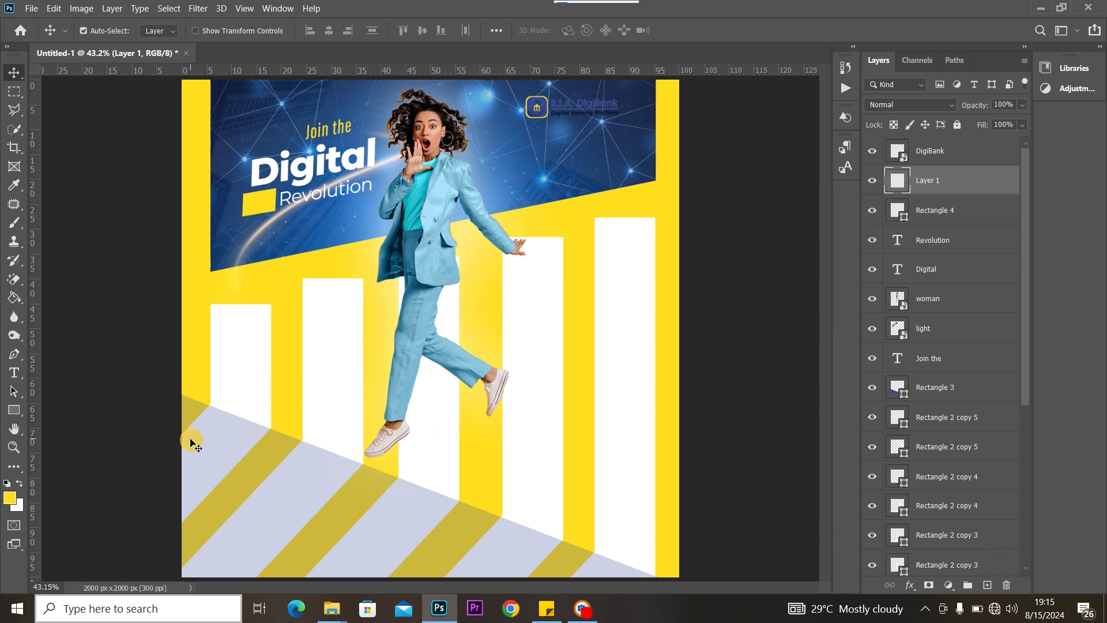
left_click(13, 410)
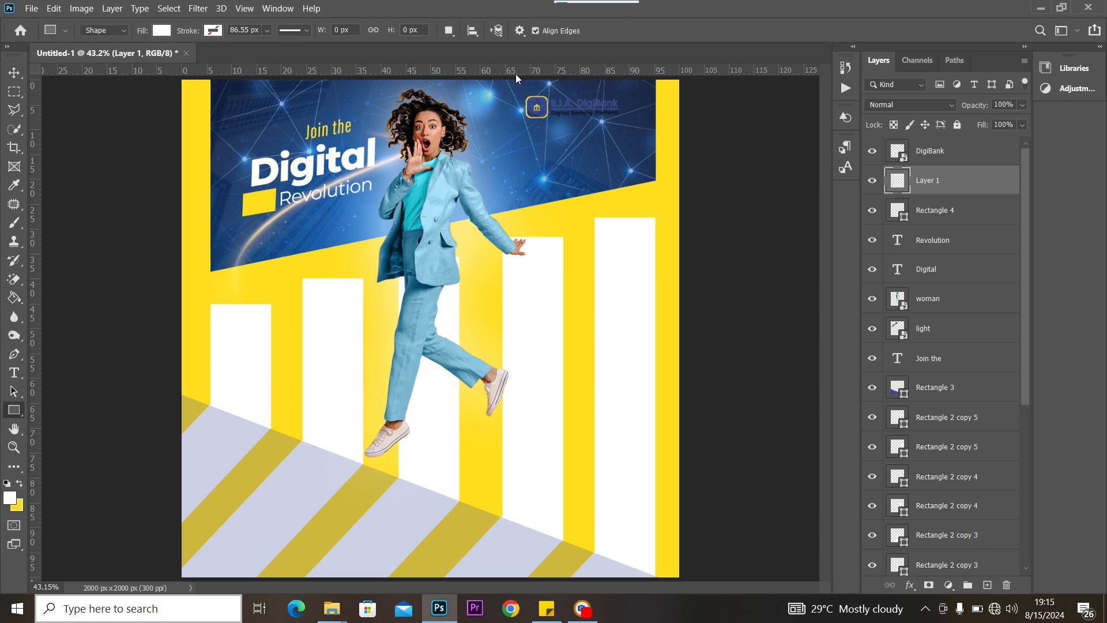
left_click_drag(518, 81, 628, 145)
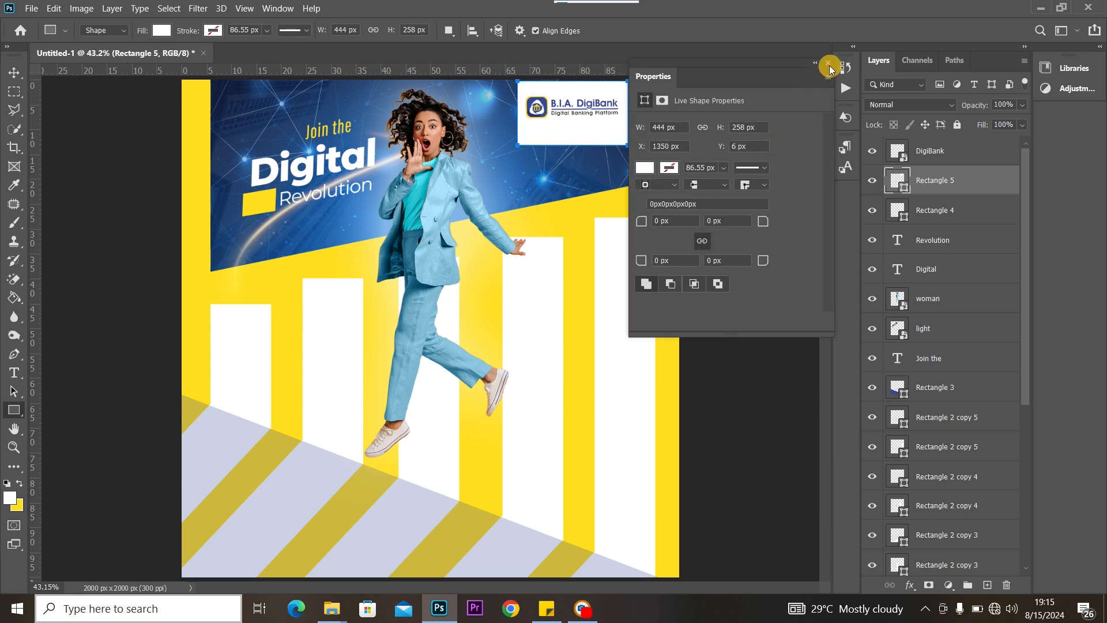
left_click(829, 65)
left_click(15, 75)
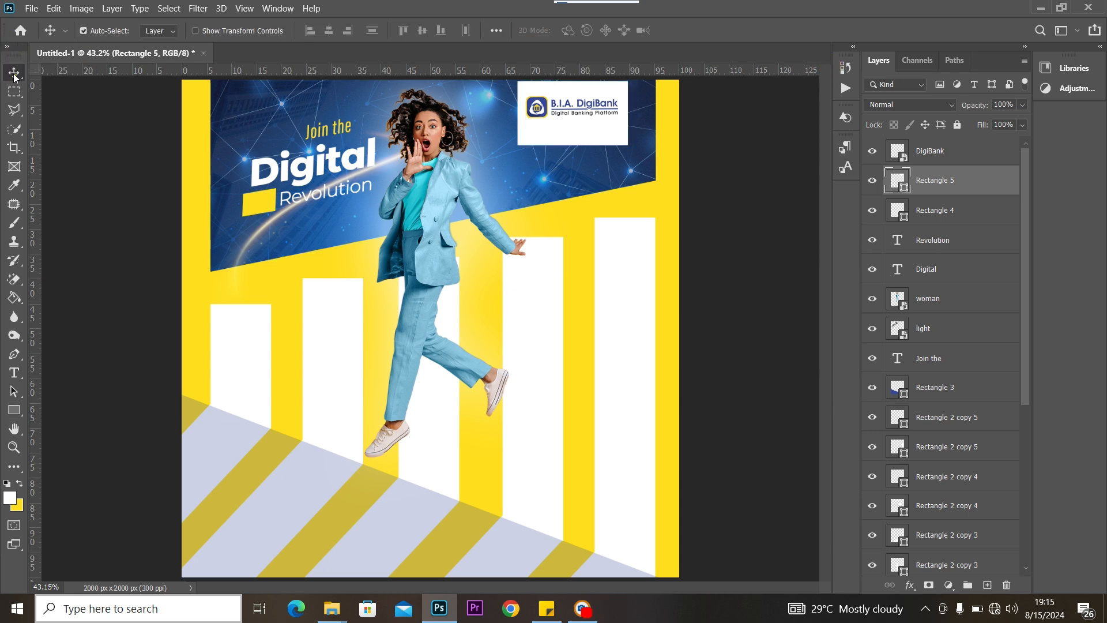
left_click_drag(575, 140, 575, 126)
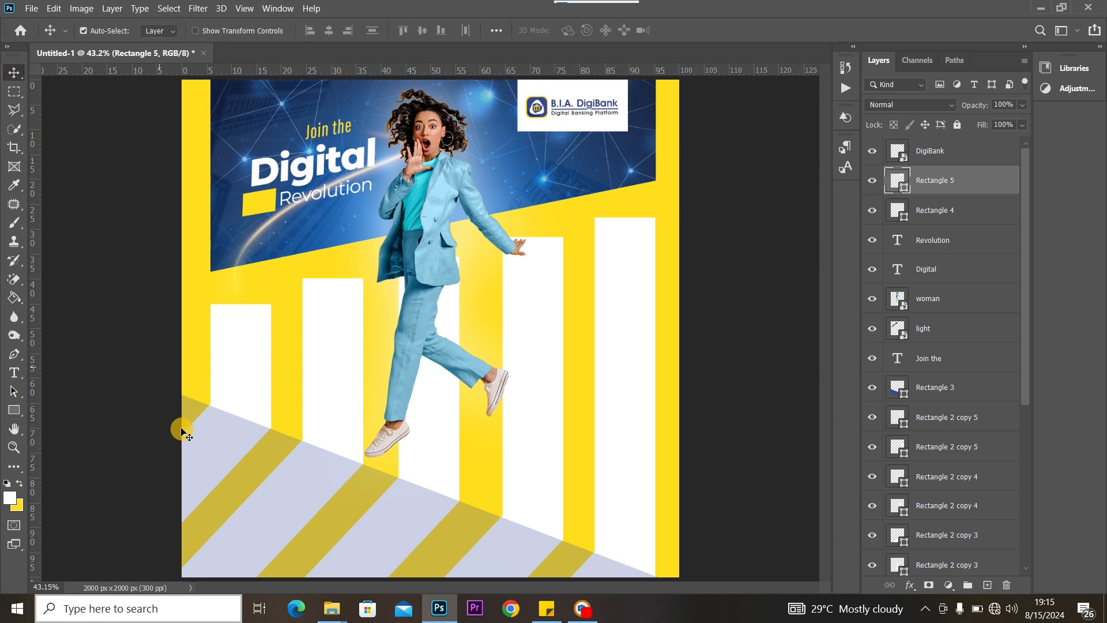
Place the qr image from the Digital Evolution folder into the flyer and scale it down to 33.39%.
mouse_move(332, 608)
left_click(402, 540)
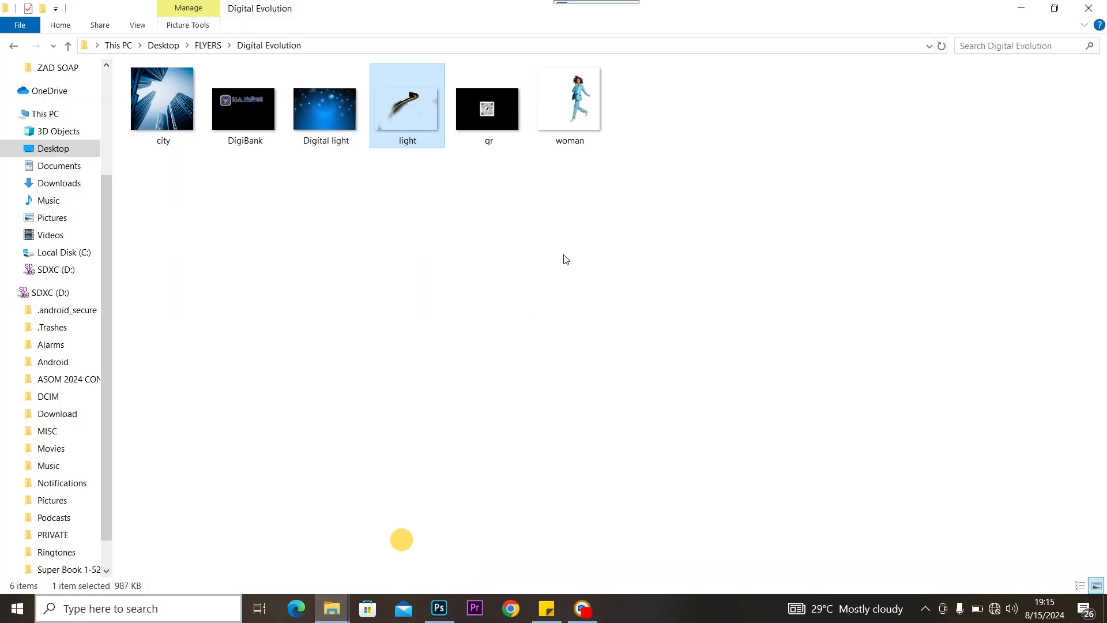
left_click_drag(499, 112, 495, 326)
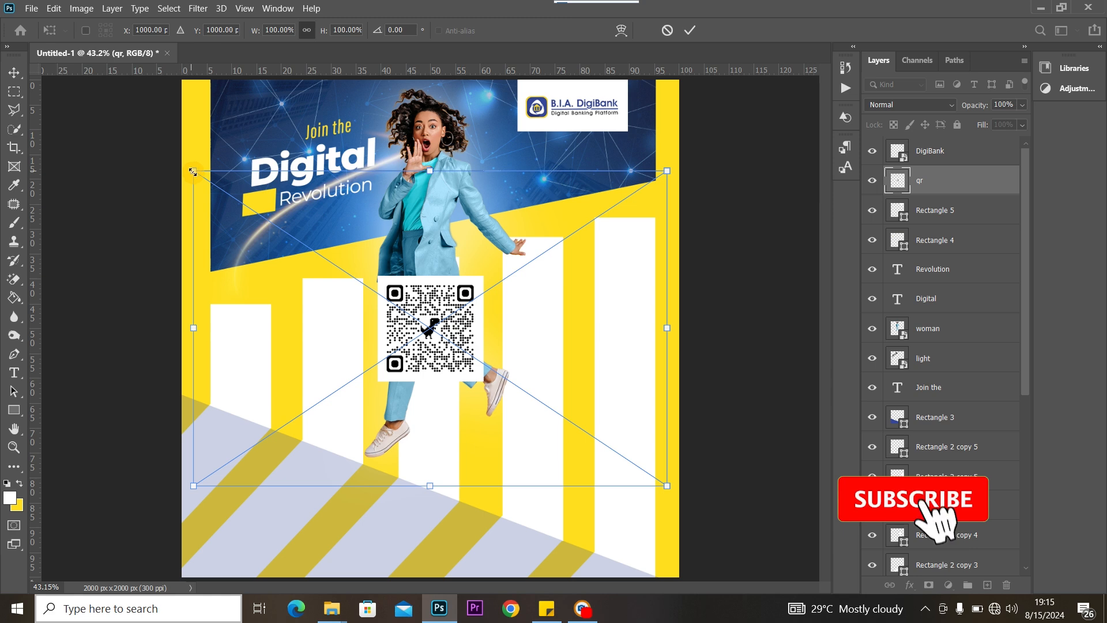
left_click_drag(188, 167, 531, 279)
left_click_drag(577, 425, 577, 162)
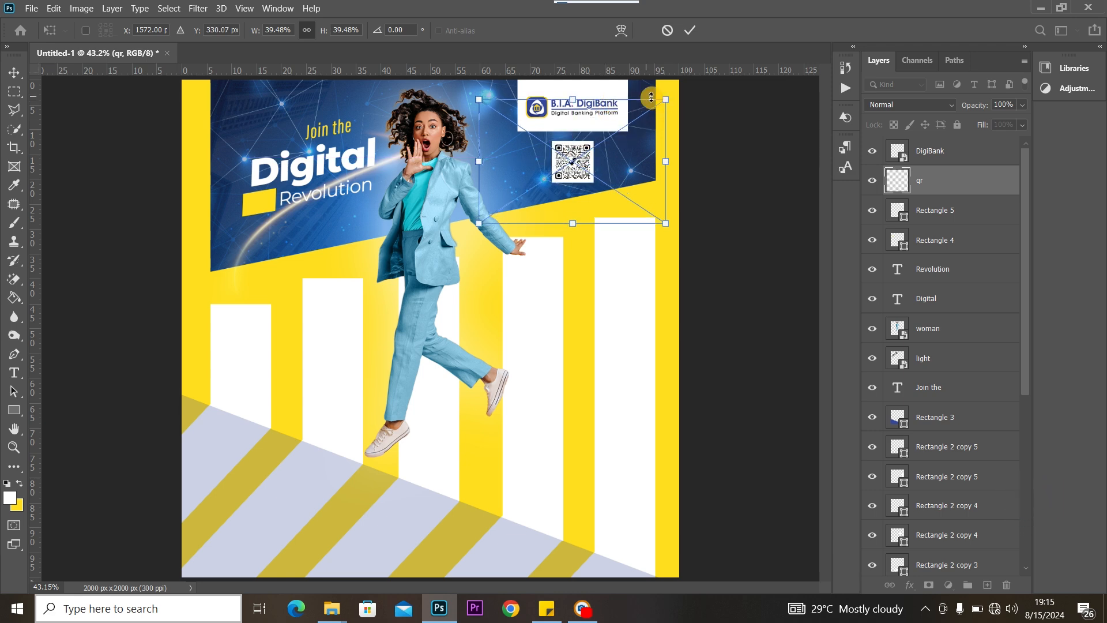
left_click_drag(667, 101, 639, 118)
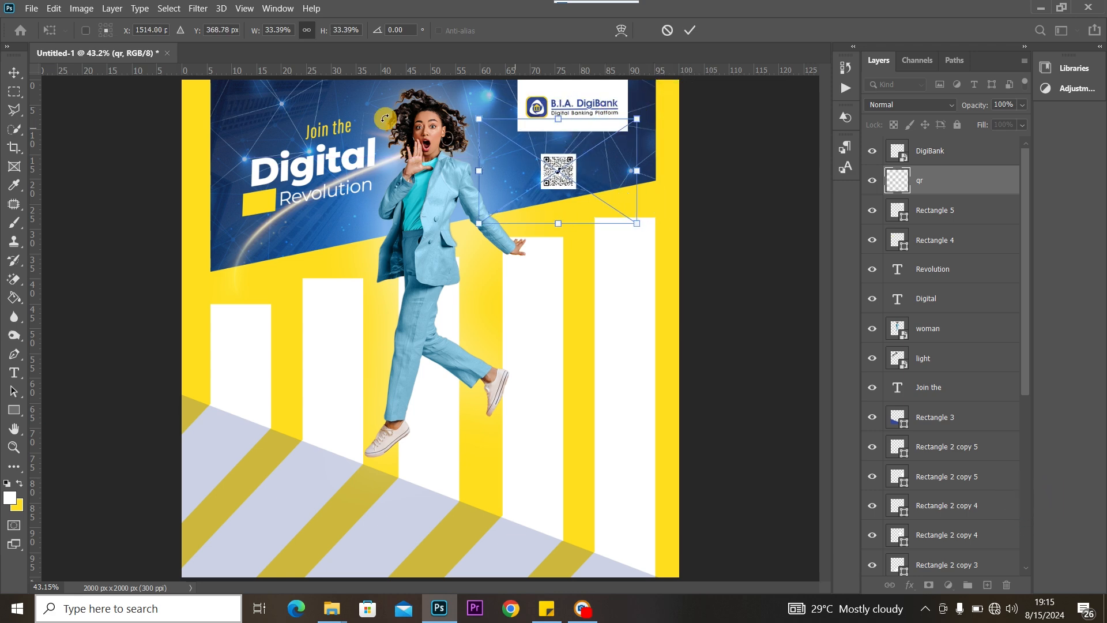
Commit the QR code's placement and move it below the word Revolution on the blue banner.
left_click(14, 73)
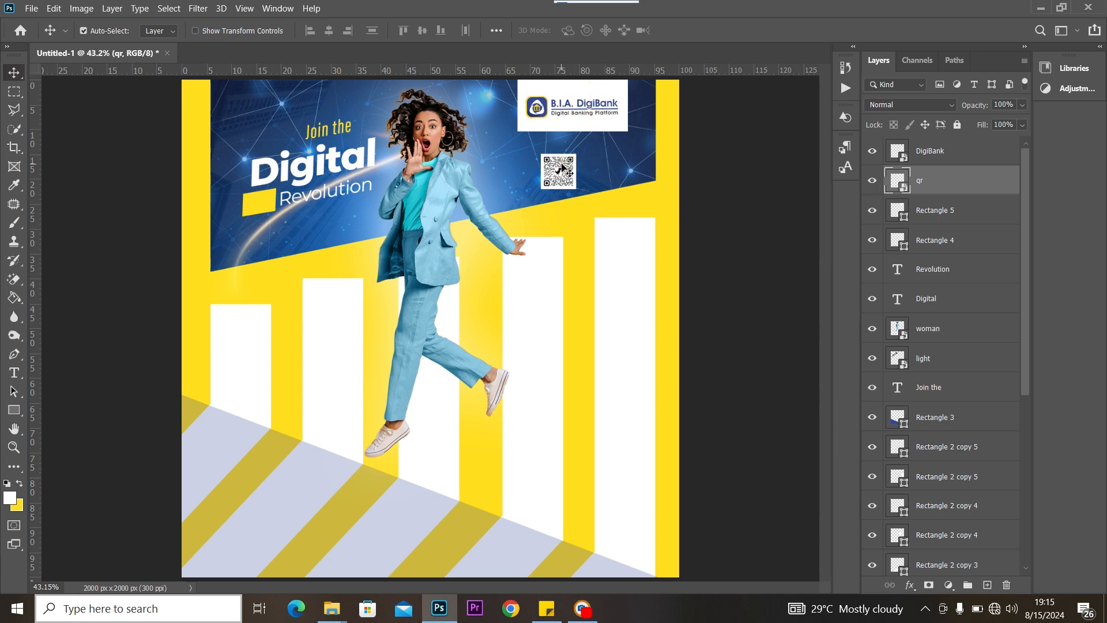
left_click_drag(562, 169, 327, 226)
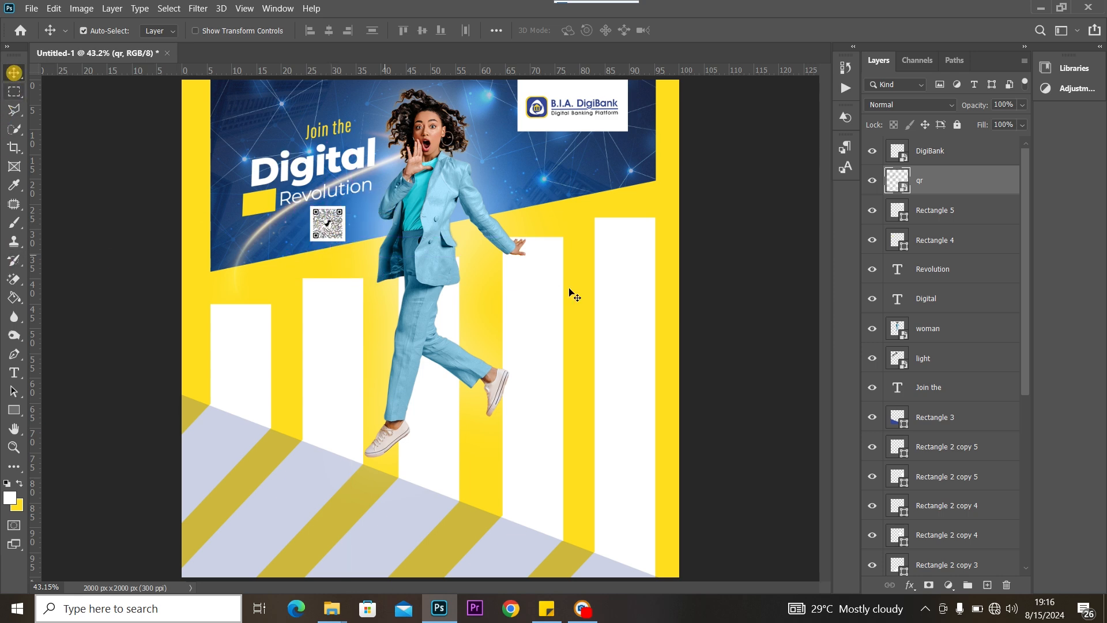
left_click(333, 213)
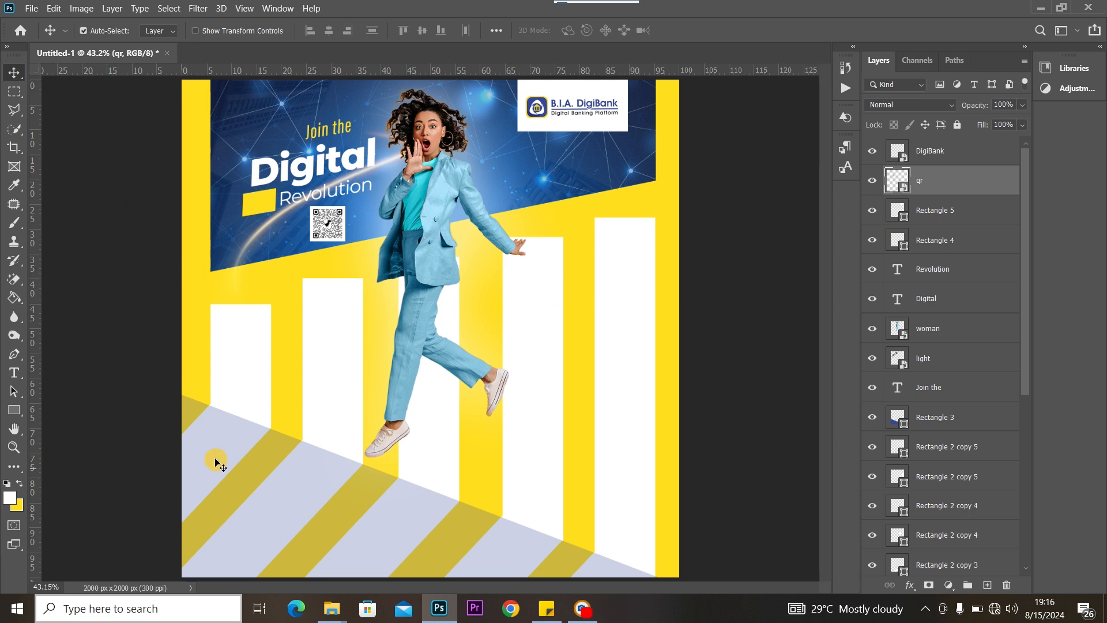
Add a new empty layer directly above the Color Fill 1 layer.
left_click(263, 462)
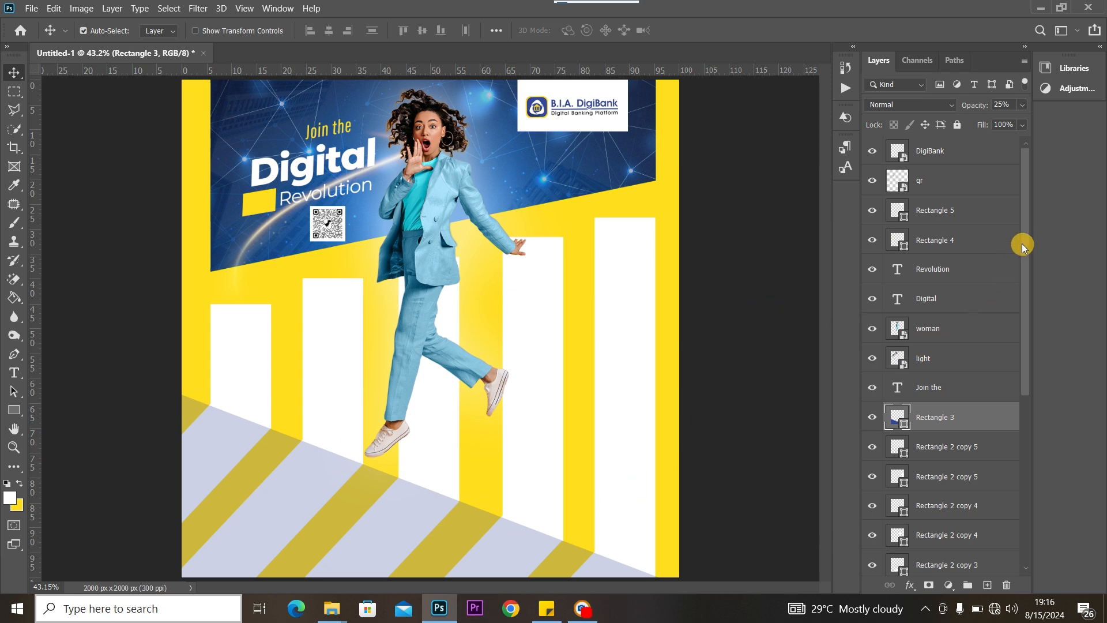
left_click_drag(1022, 244, 1029, 513)
left_click(987, 531)
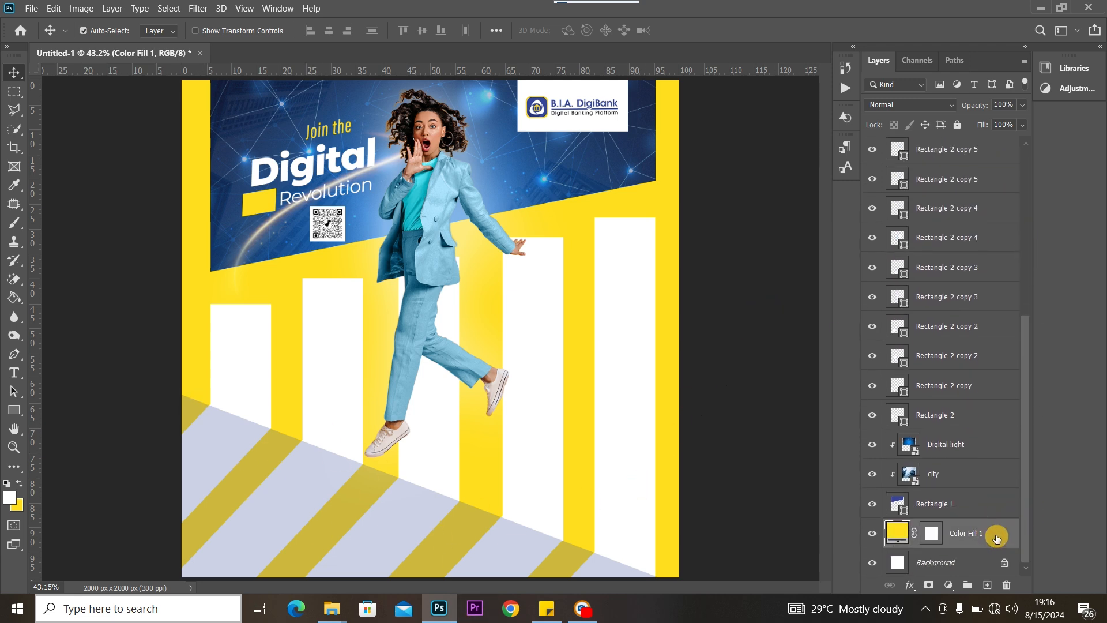
left_click(989, 587)
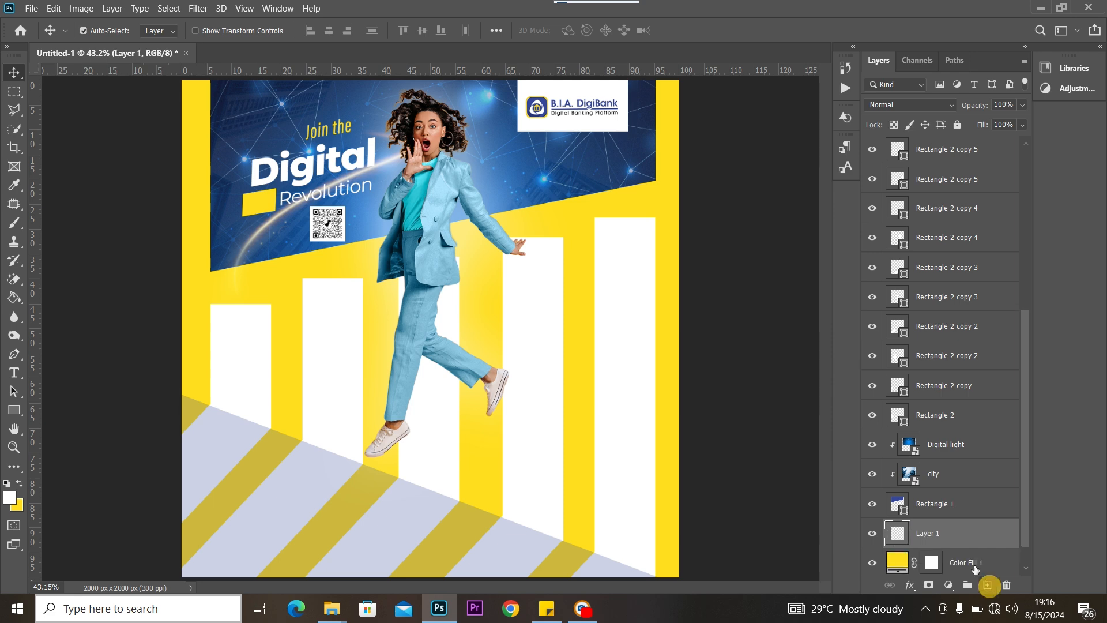
Set the brush's foreground color to the dark navy #0f1c43 sampled from the blue banner.
left_click(15, 228)
left_click(6, 506)
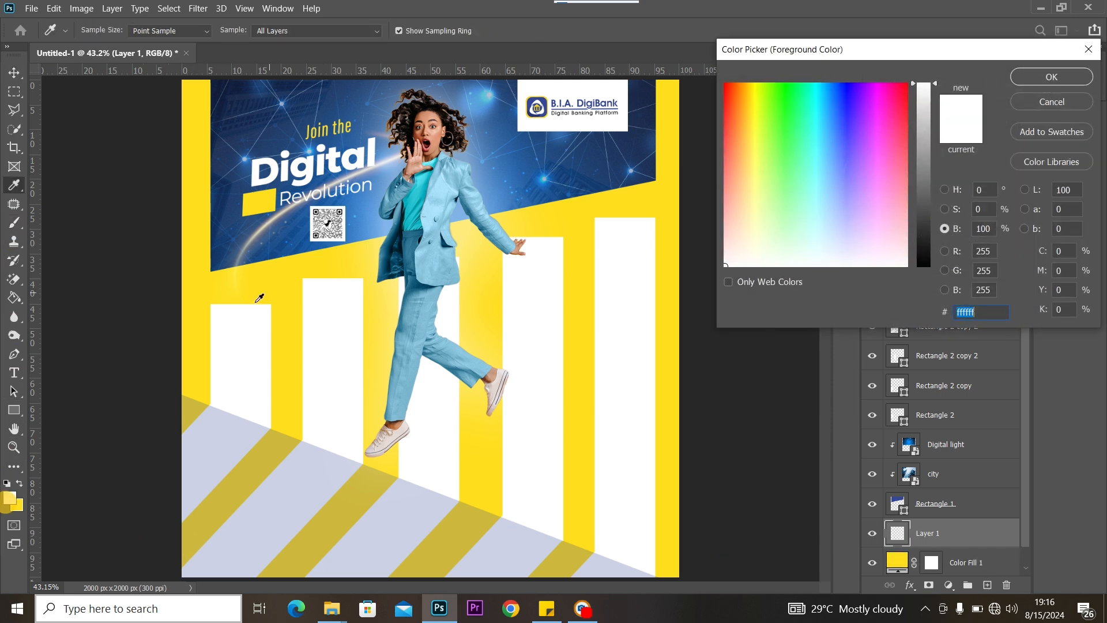
left_click(234, 89)
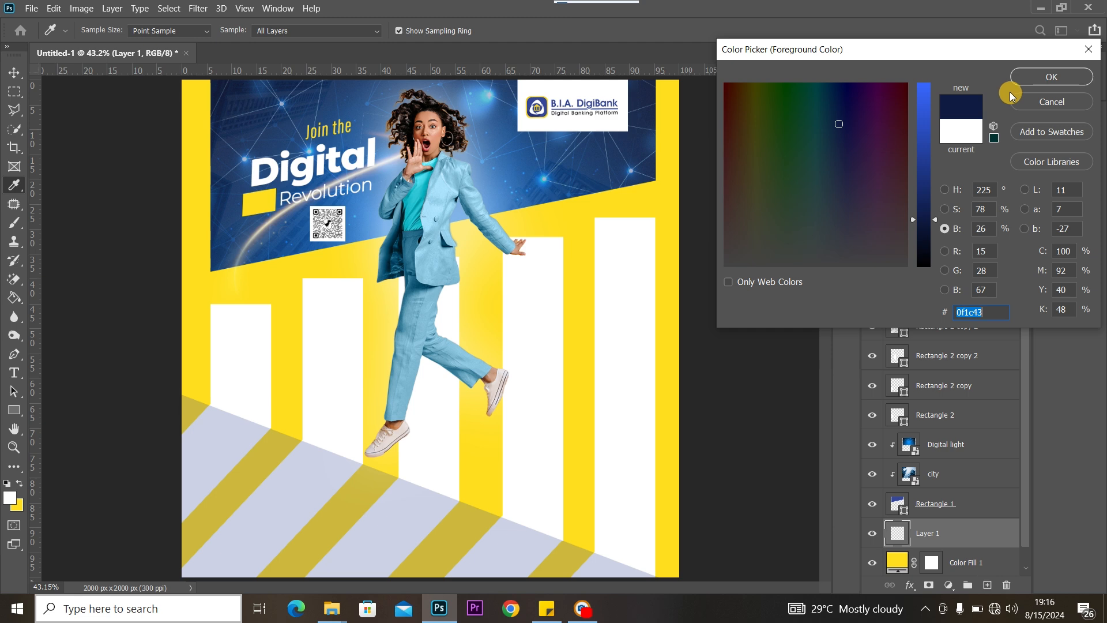
left_click(1026, 78)
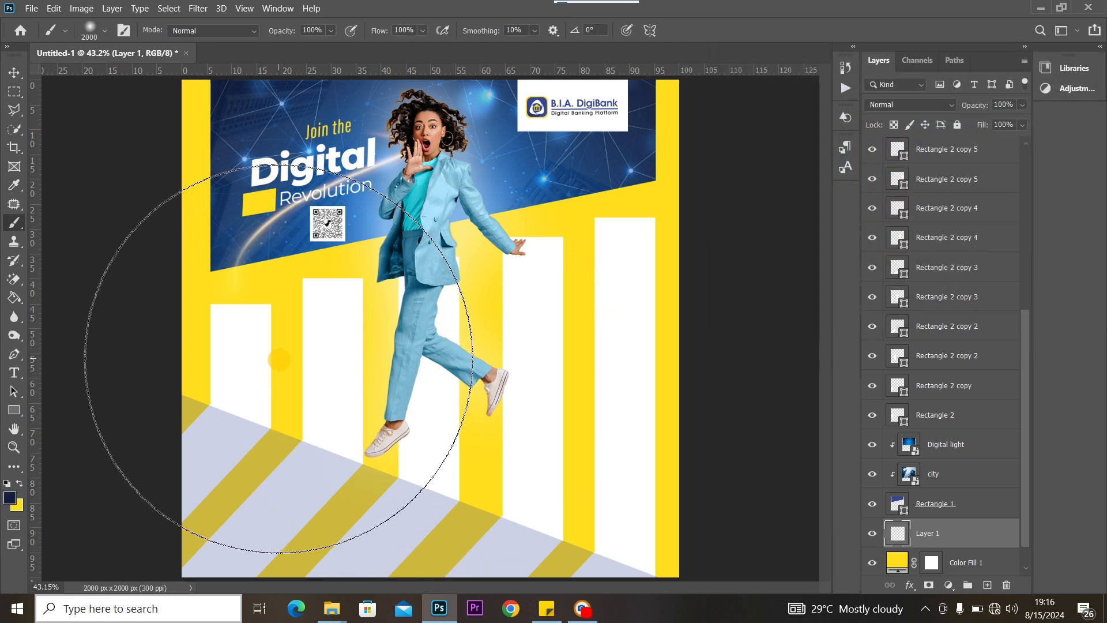
Dab navy shading over the flyer's lower-left corner on the new layer with a soft 2000 px brush.
key("ctrl+minus")
key("ctrl+minus")
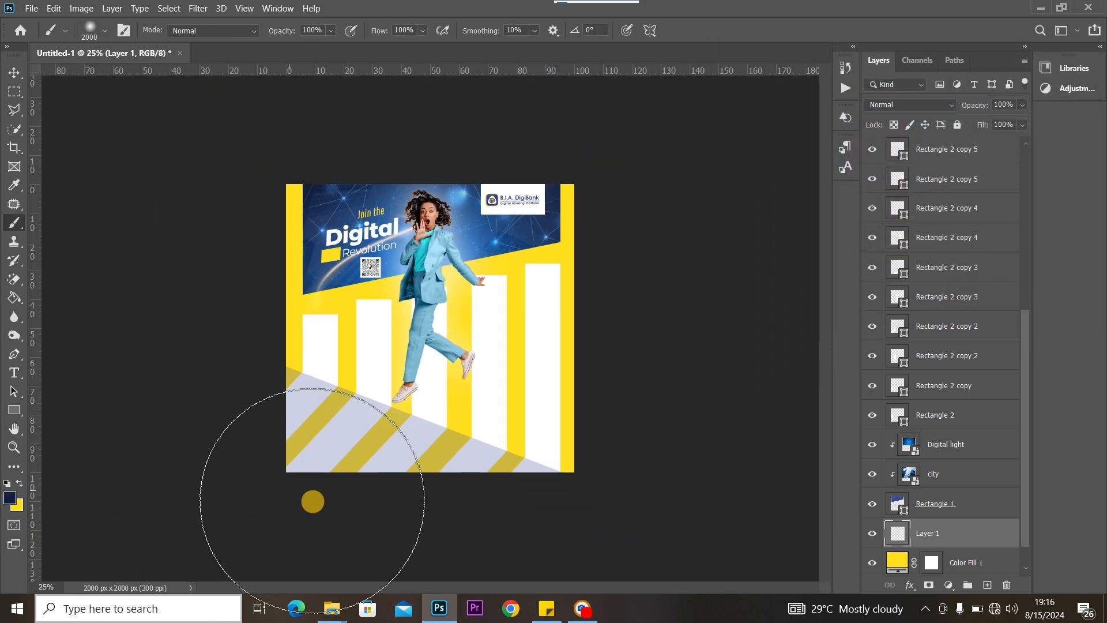
left_click(307, 528)
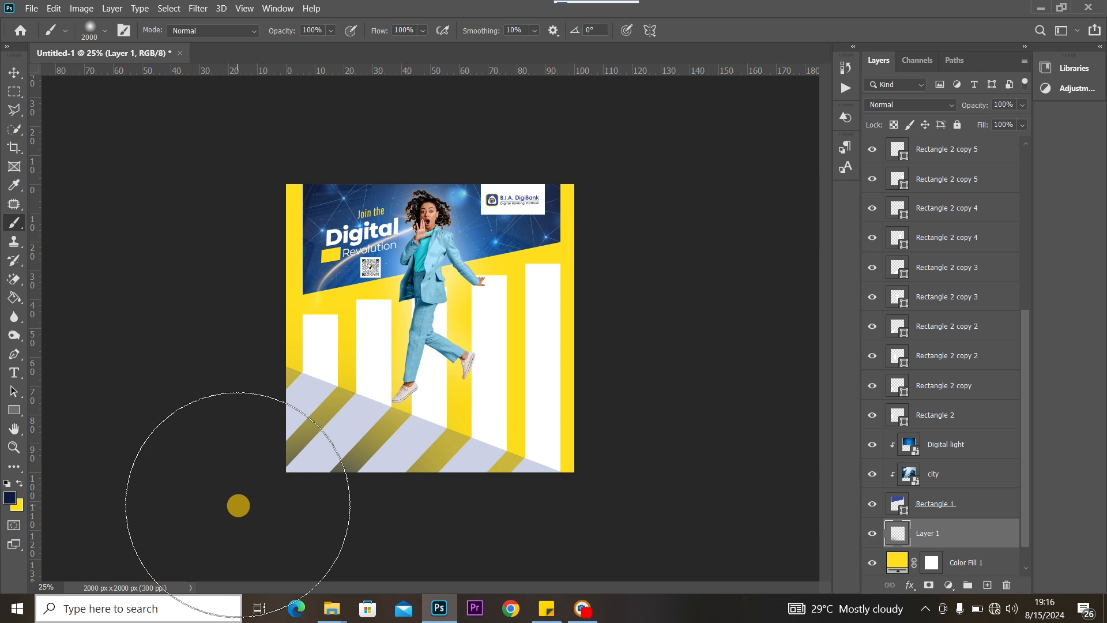
left_click(237, 504)
left_click(206, 468)
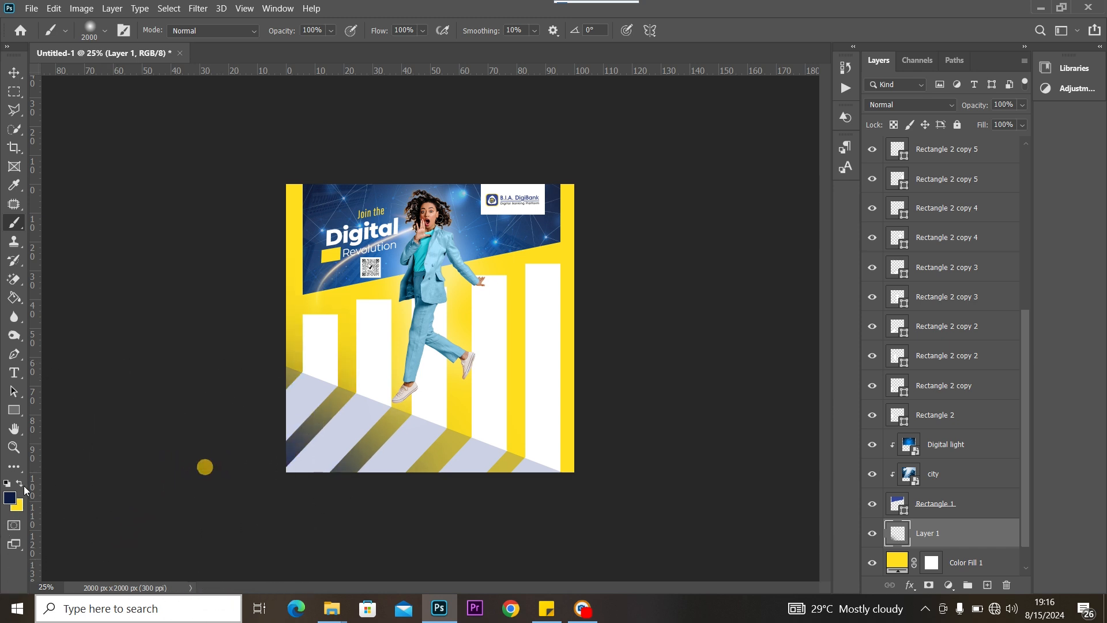
Lower the opacity of the painted navy shading layer to 66%.
left_click(1023, 104)
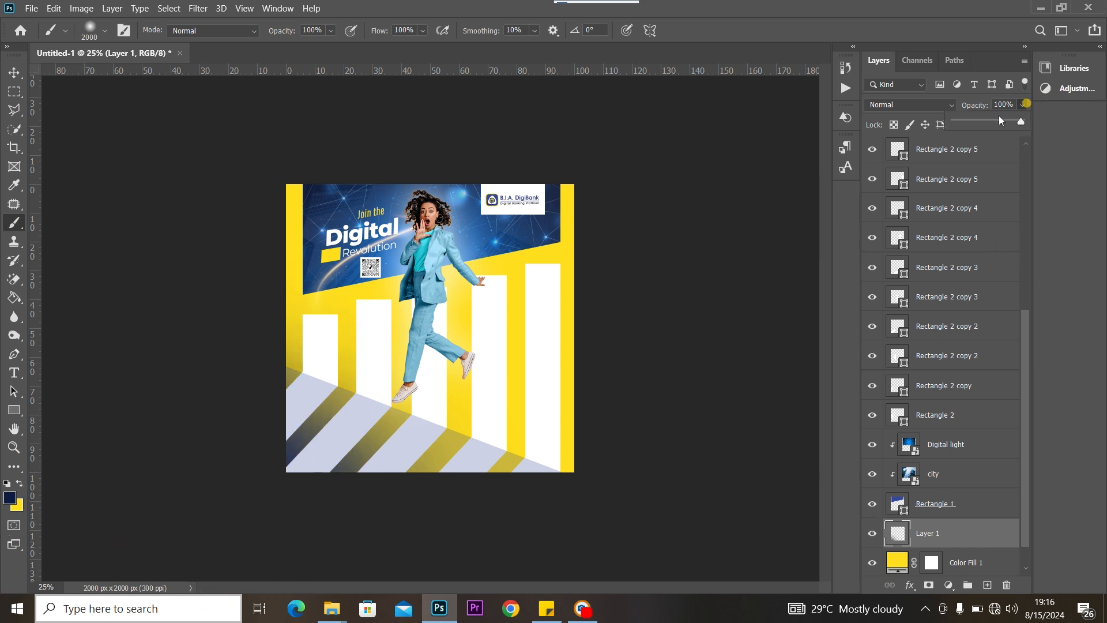
left_click(1000, 123)
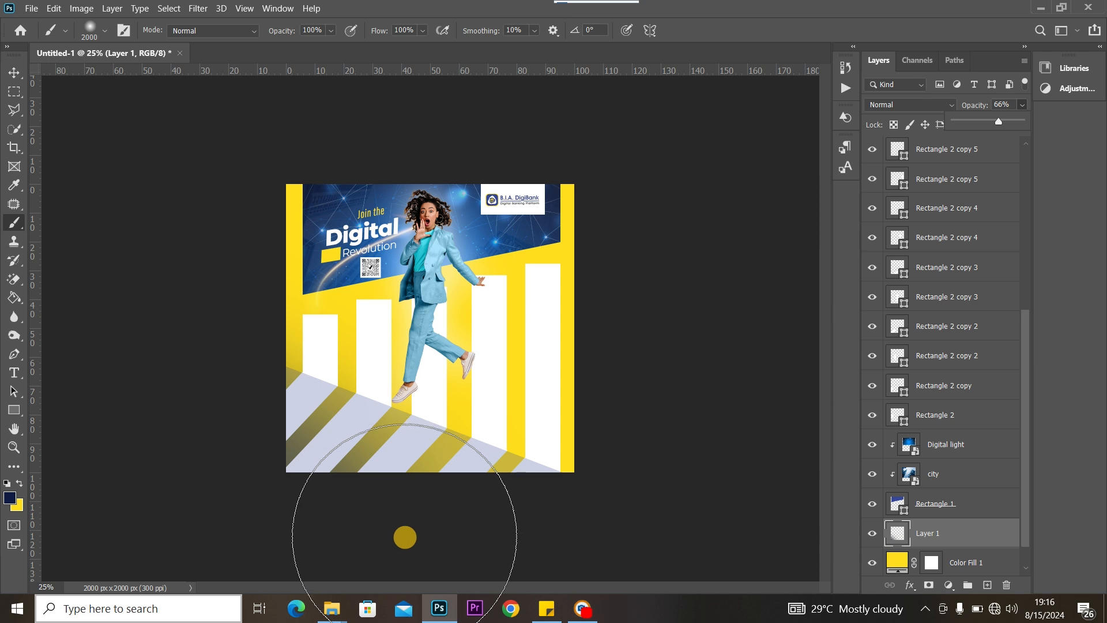
left_click(401, 568)
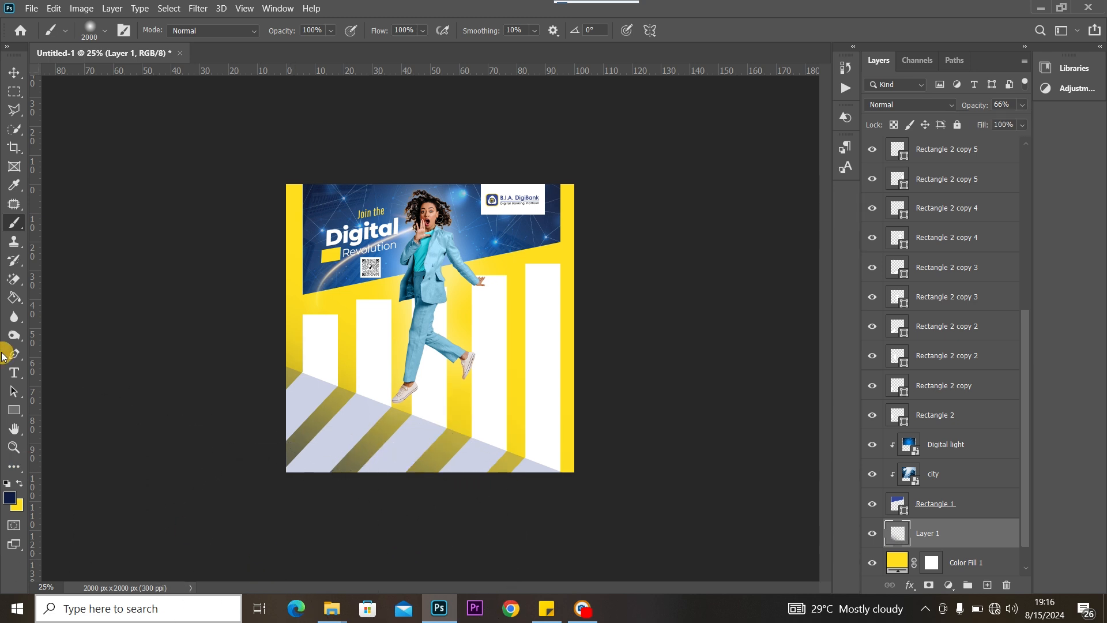
key("ctrl+plus")
key("ctrl+plus")
key("ctrl+minus")
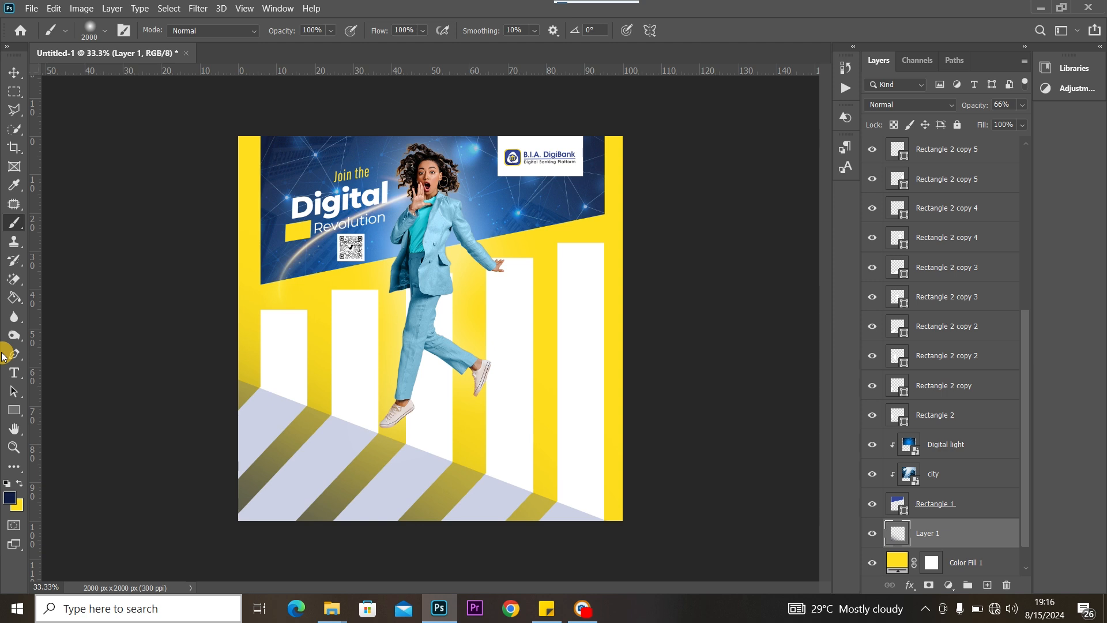
Compare the flyer with and without the Rectangle 3 overlay, and add a layer mask to that layer.
left_click(14, 73)
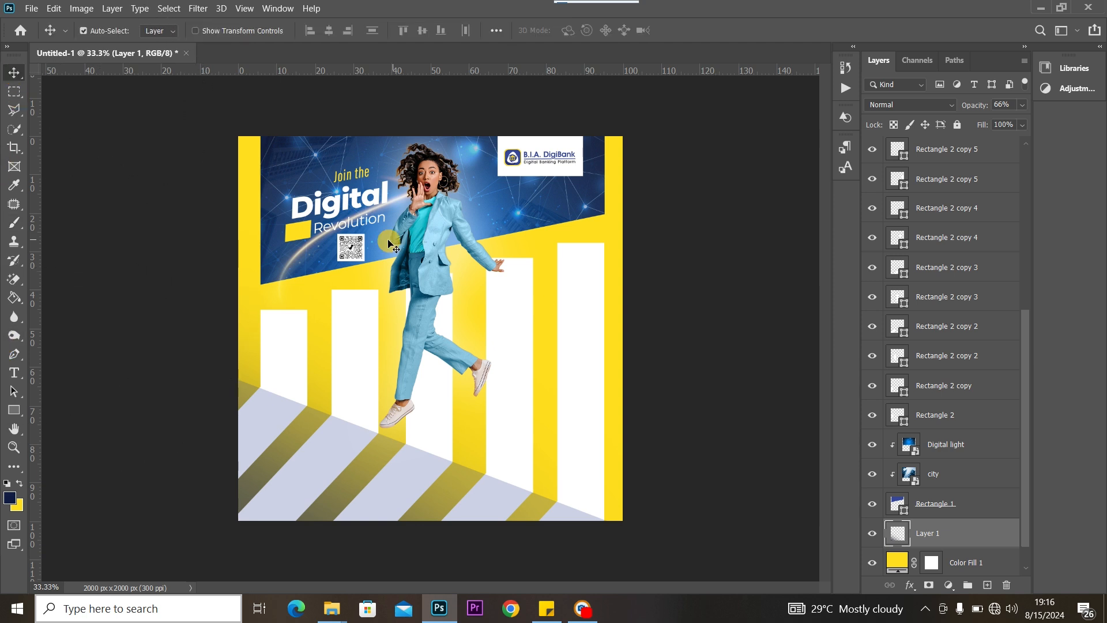
left_click(421, 243)
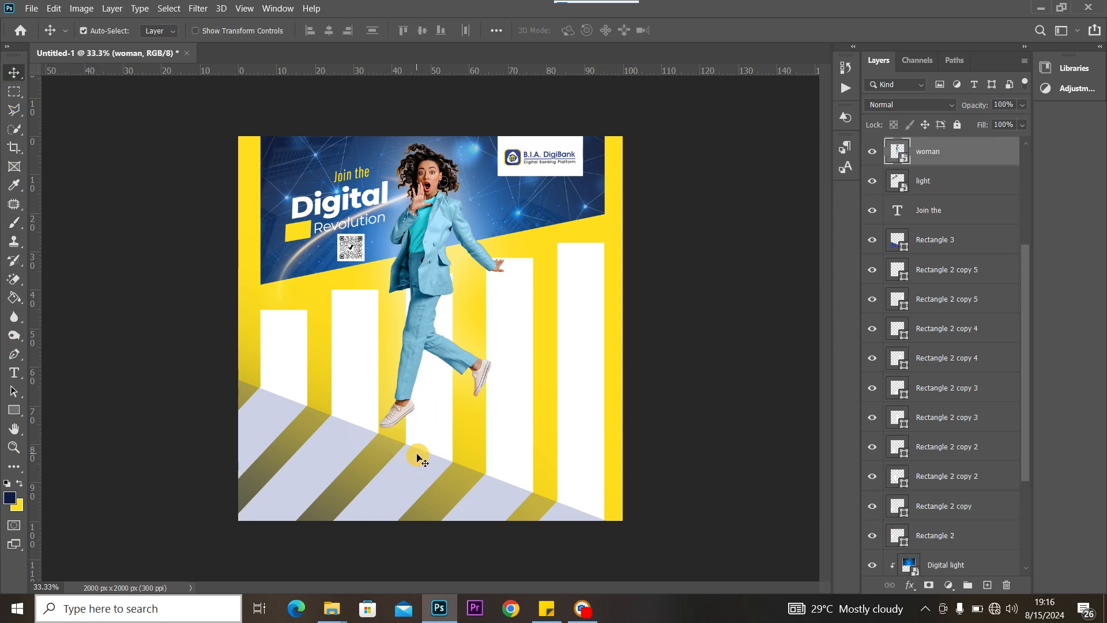
left_click(371, 455)
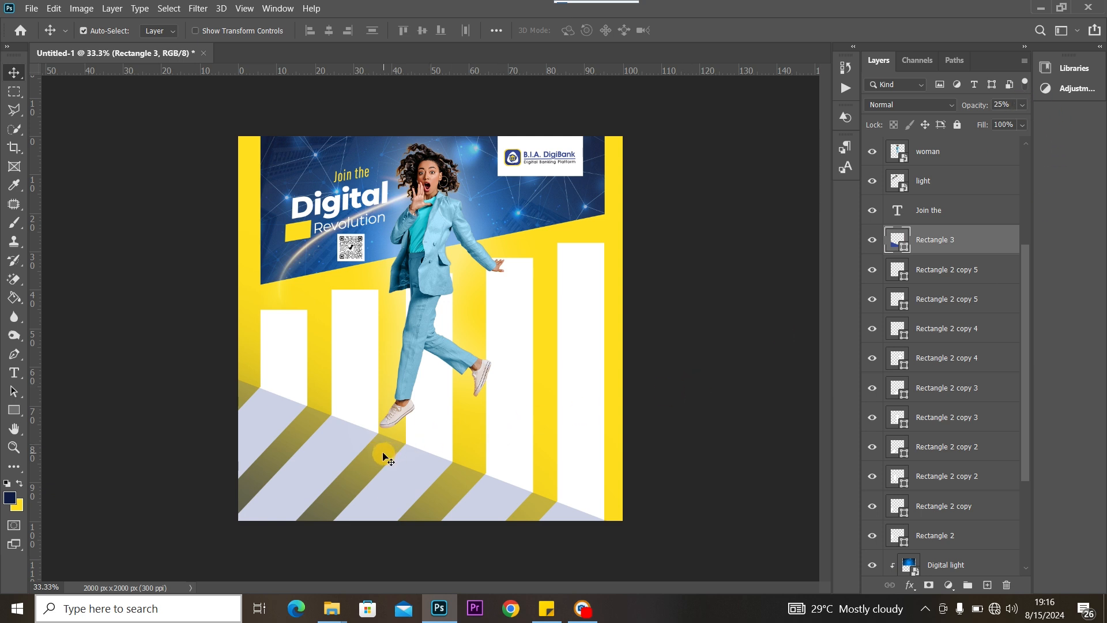
left_click(873, 240)
left_click(872, 240)
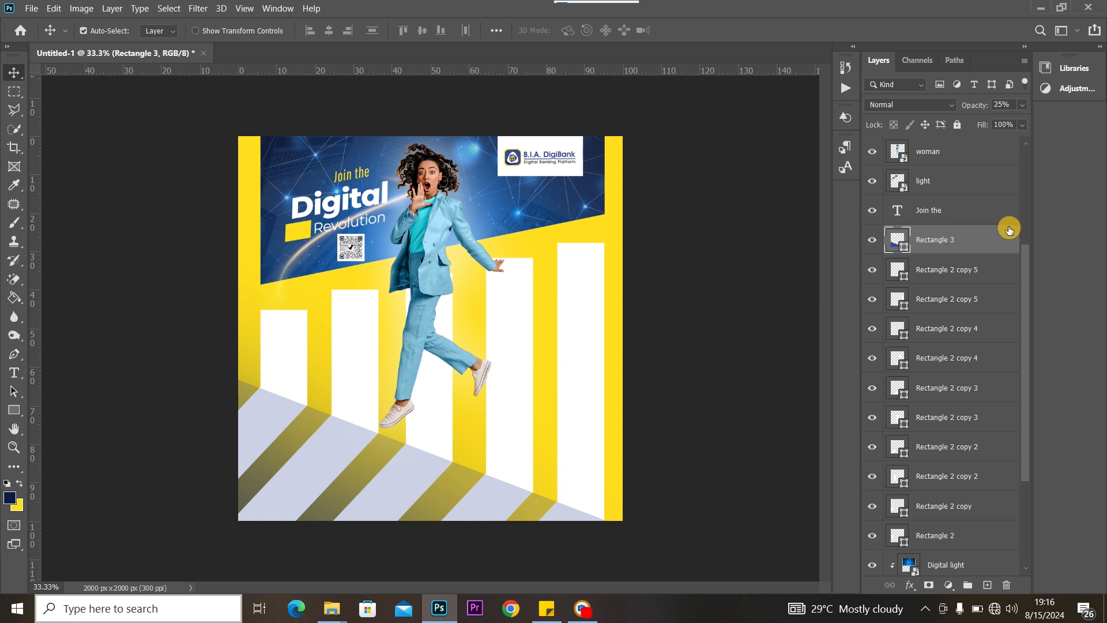
left_click(930, 585)
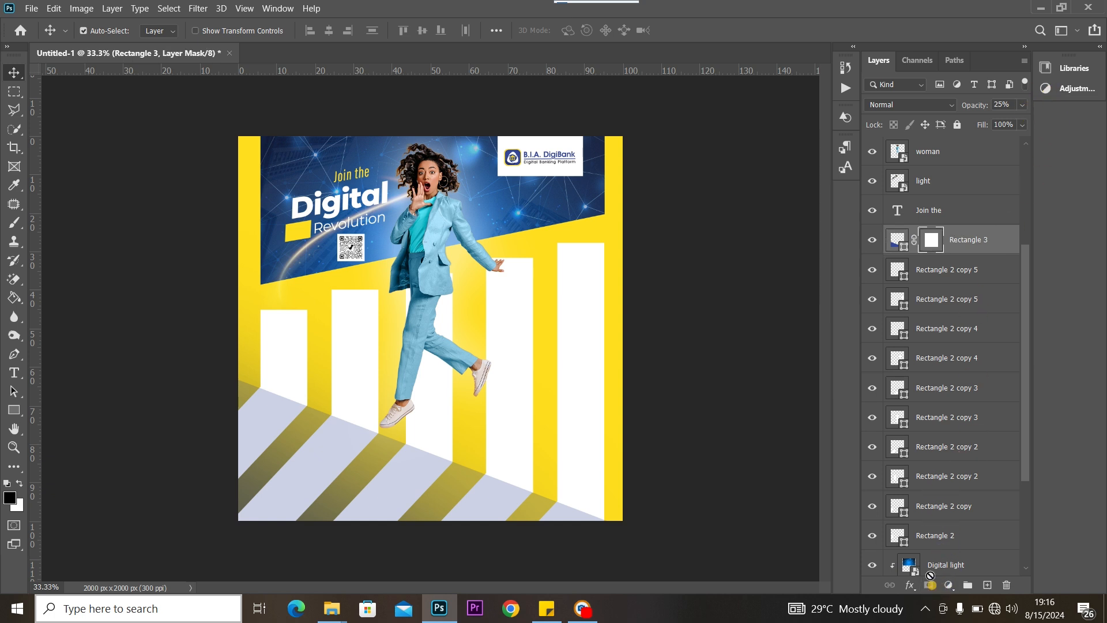
Set up the Brush tool with 14% flow and a size of 1300 px for painting on the mask.
left_click(15, 222)
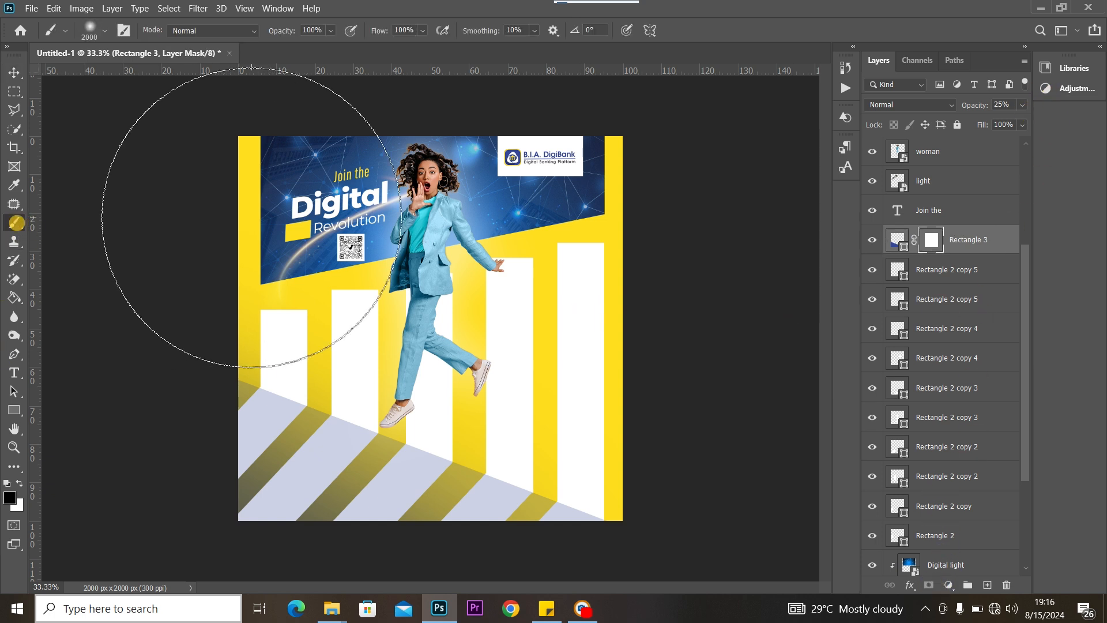
left_click(424, 30)
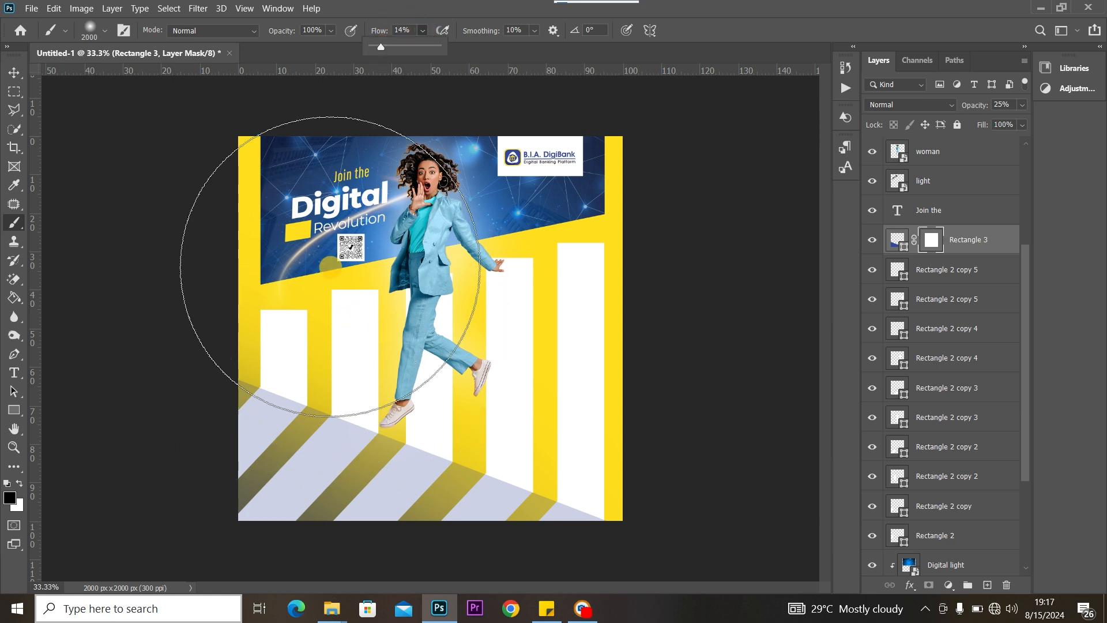
left_click(344, 272)
key("[")
key("bracketleft")
key("bracketleft")
key("bracketleft")
key("bracketleft")
key("bracketleft")
key("bracketleft")
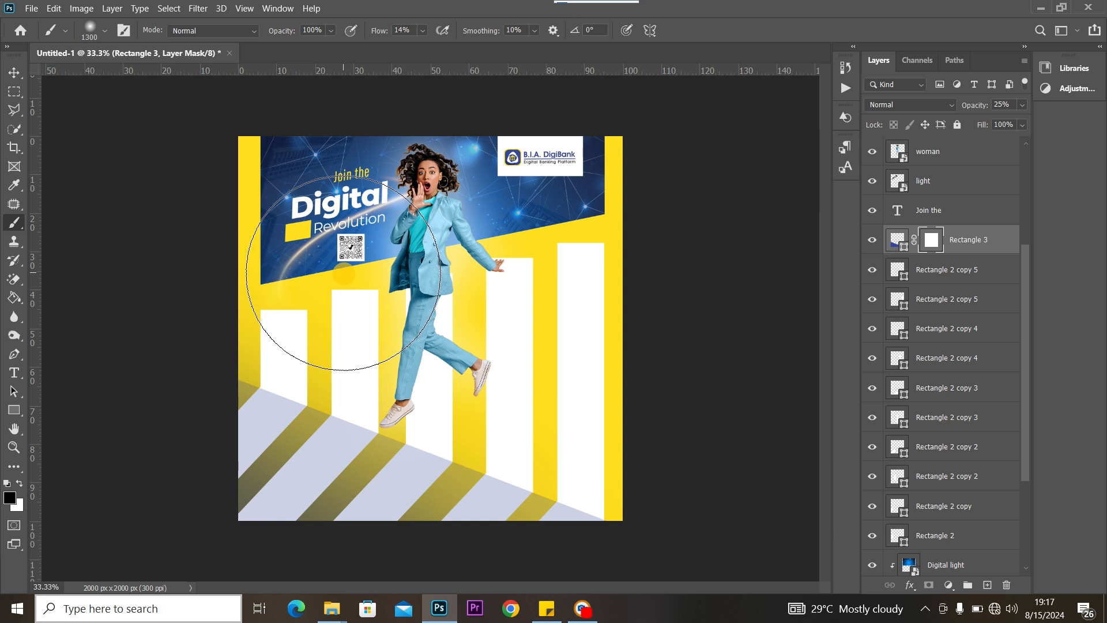
Paint black on the Rectangle 3 mask along the overlay's upper diagonal edge to fade it where the bars bend.
left_click(278, 360)
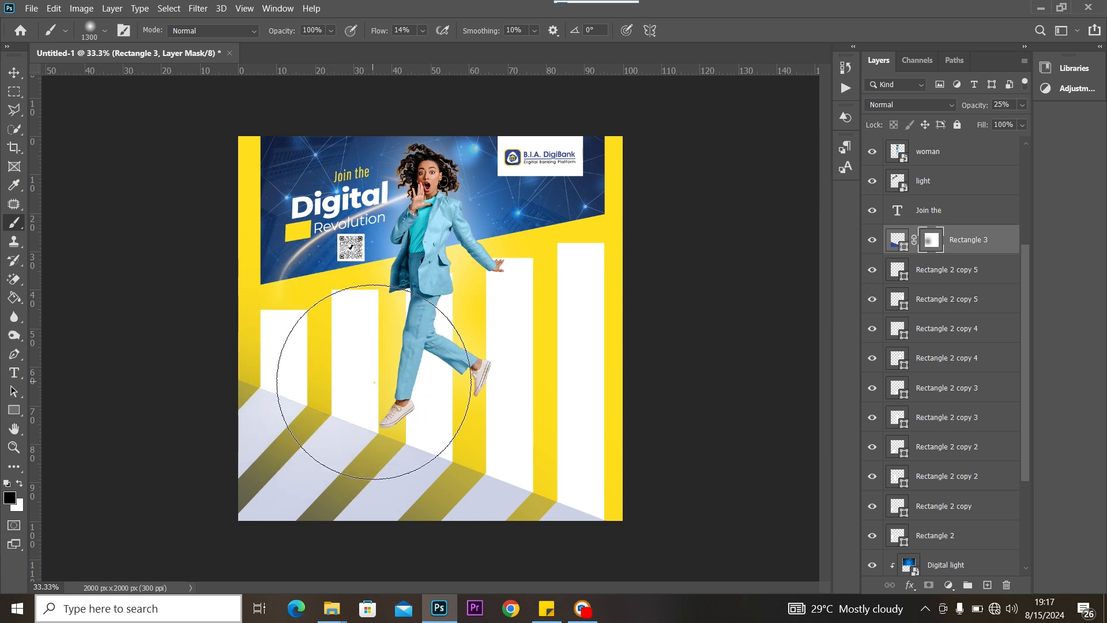
left_click(416, 389)
mouse_move(416, 388)
left_mouse_down()
mouse_move(407, 400)
mouse_move(451, 416)
mouse_move(594, 434)
left_mouse_up()
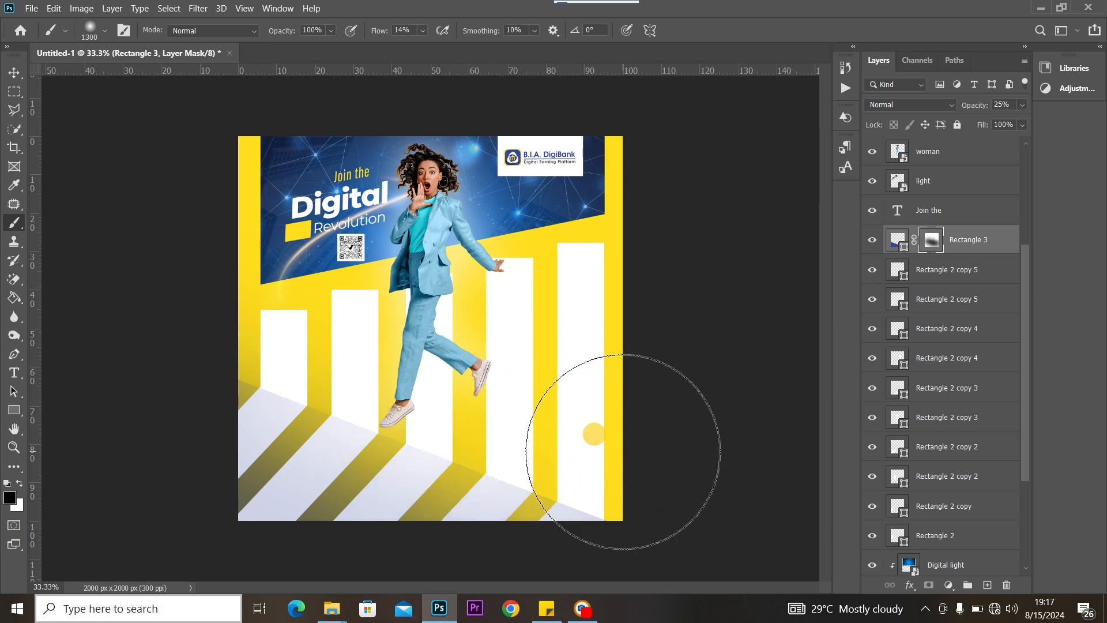
left_click_drag(319, 347, 229, 316)
mouse_move(307, 335)
left_mouse_down()
mouse_move(357, 346)
mouse_move(288, 319)
mouse_move(618, 442)
left_mouse_up()
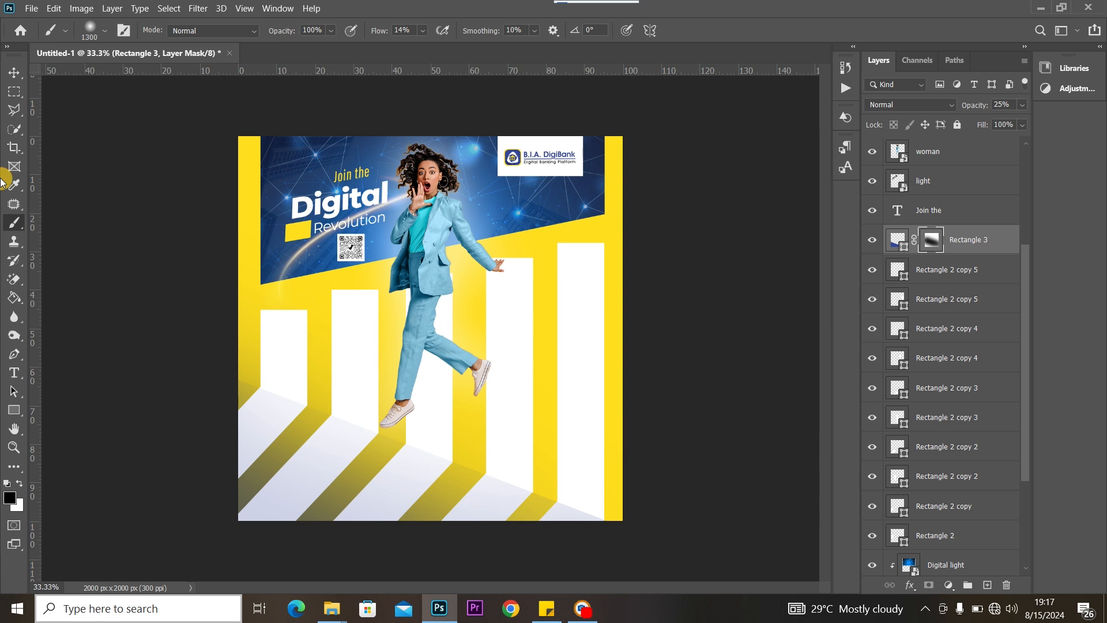
left_click(559, 419)
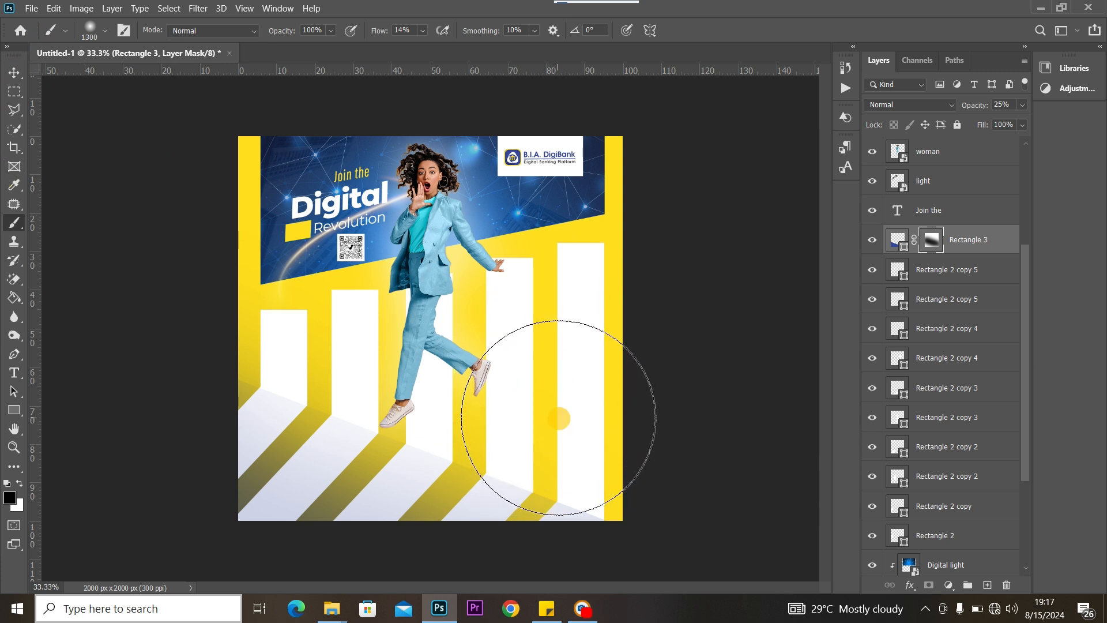
Add a new empty layer directly above the Rectangle 3 overlay for the woman's shadow.
left_click(25, 71)
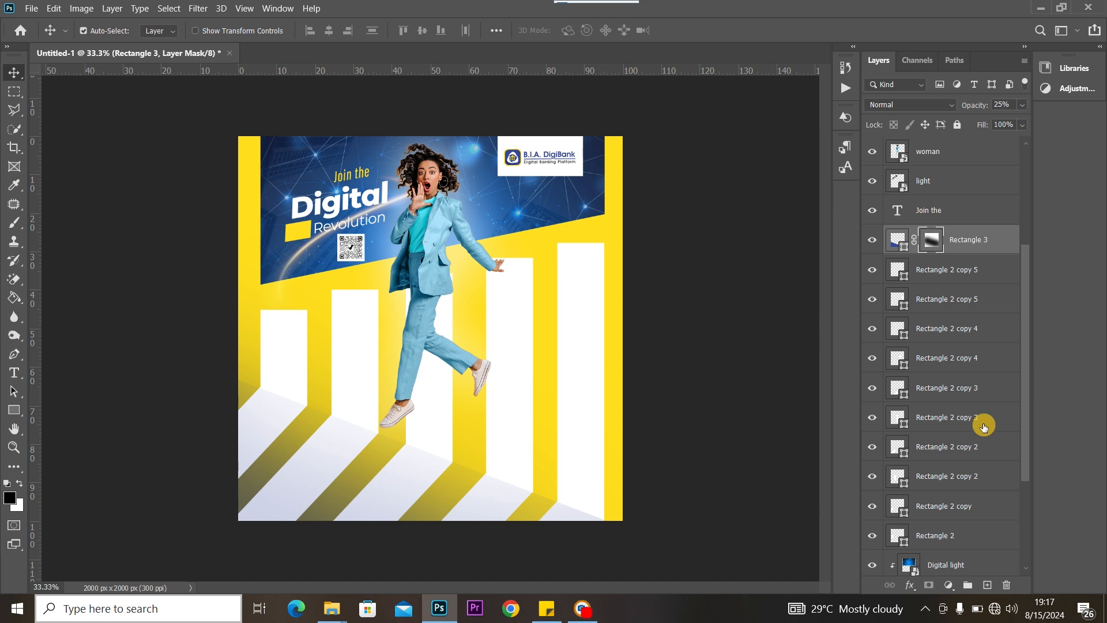
scroll(1027, 383, "down", 3)
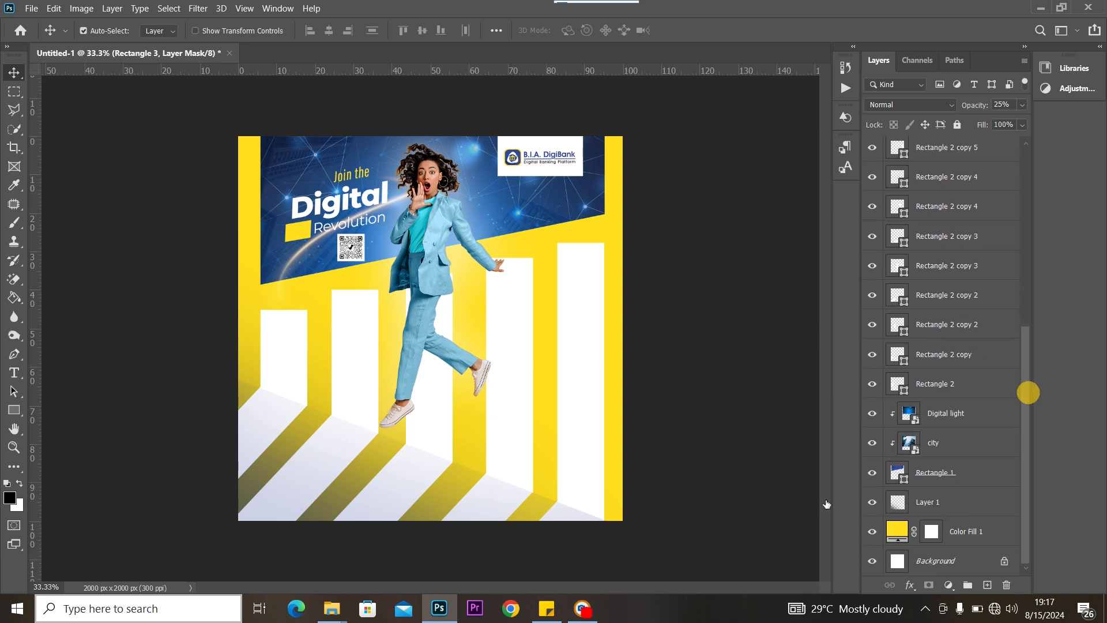
left_click(426, 299)
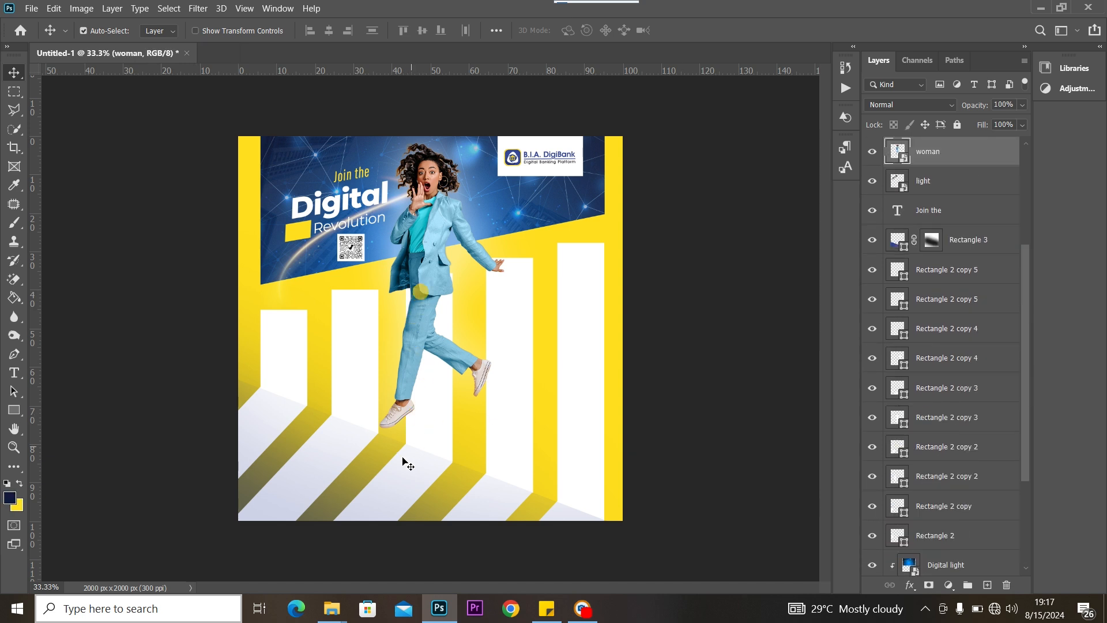
left_click(981, 229)
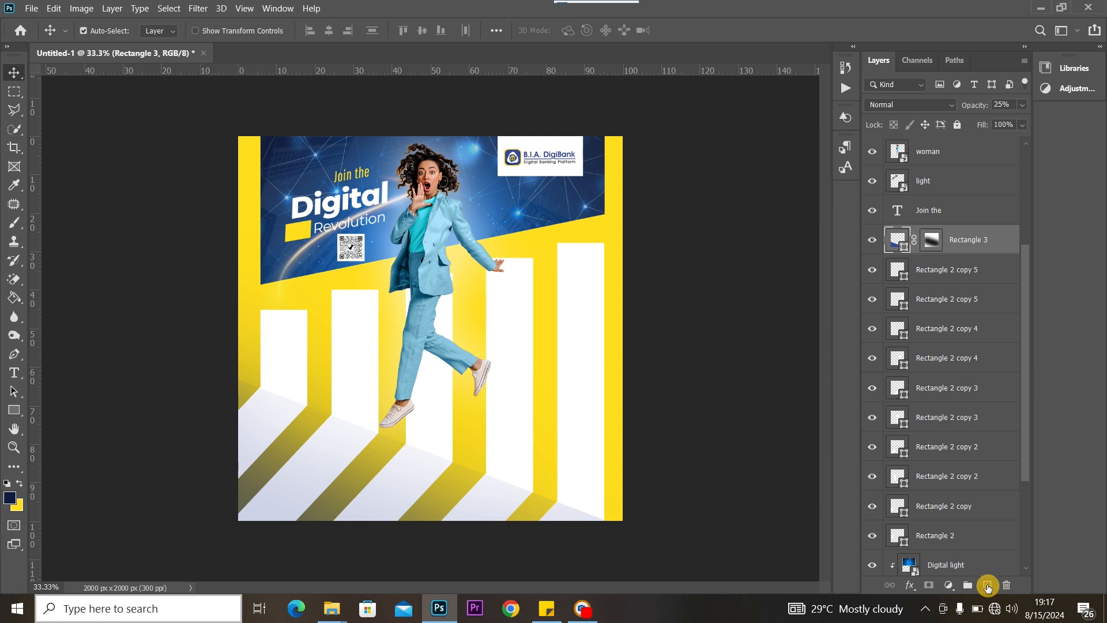
left_click(988, 585)
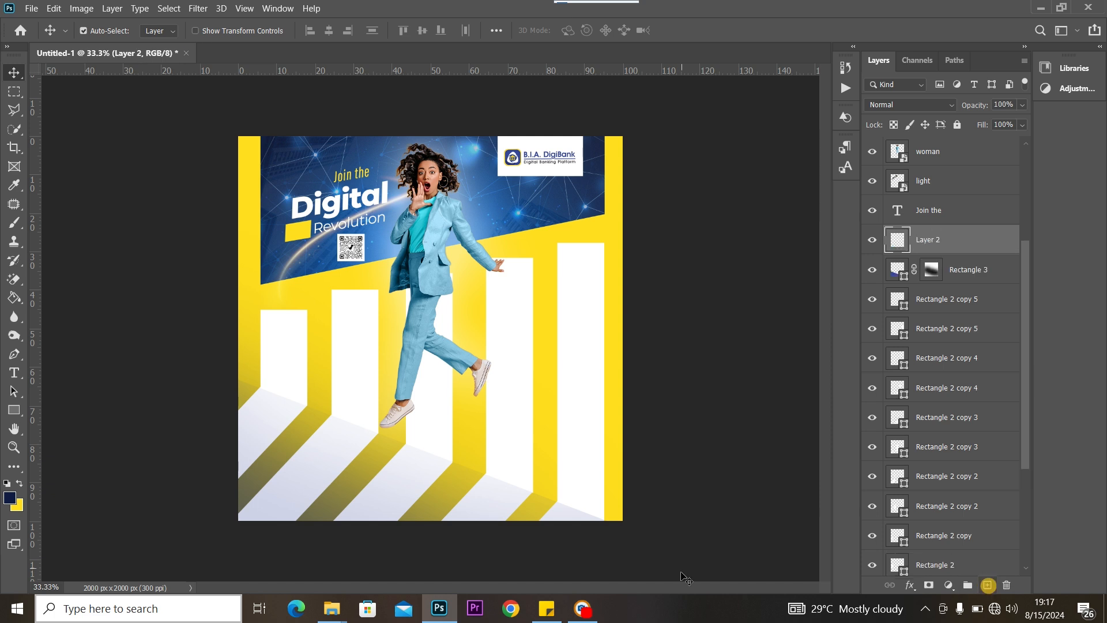
Set up a flattened, soft black brush with 0% hardness, a size of 417 px and 22% flow.
left_click(15, 221)
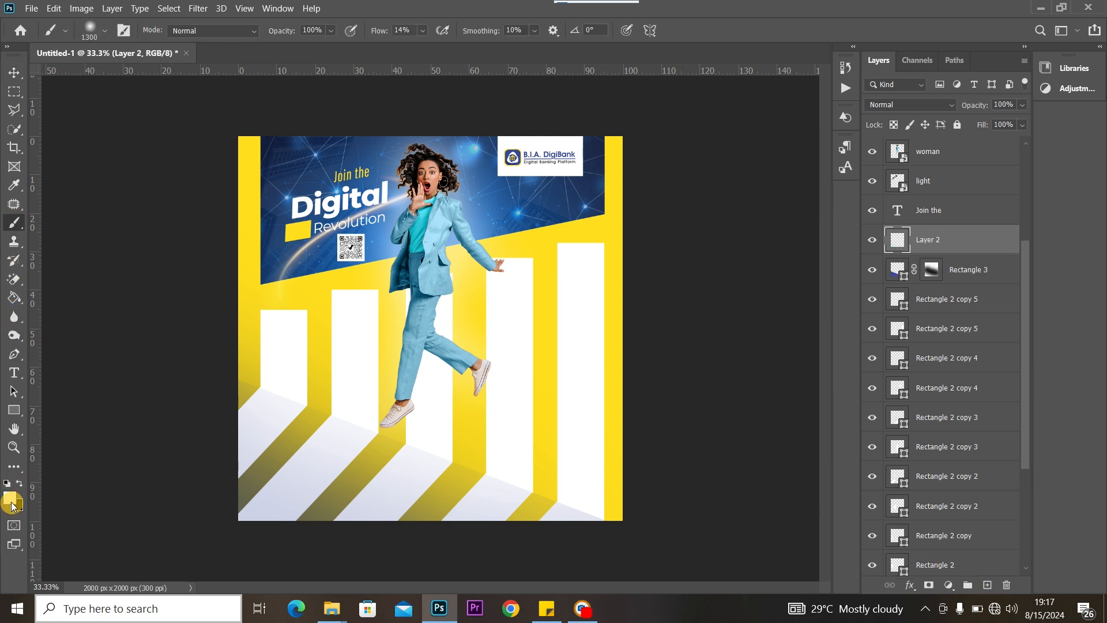
right_click(453, 255)
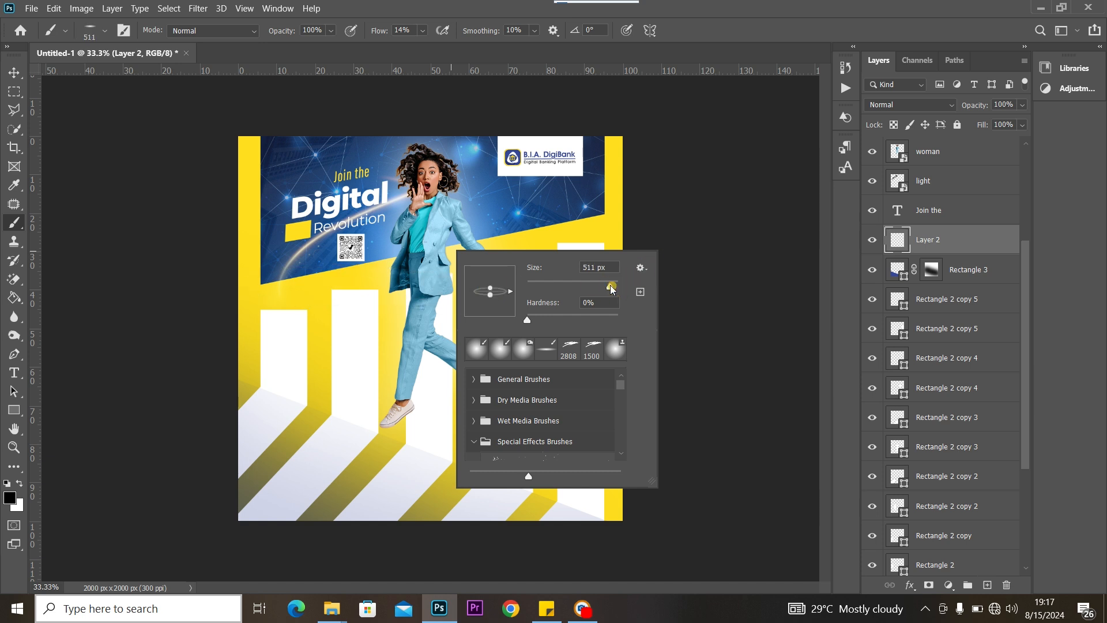
left_click(424, 32)
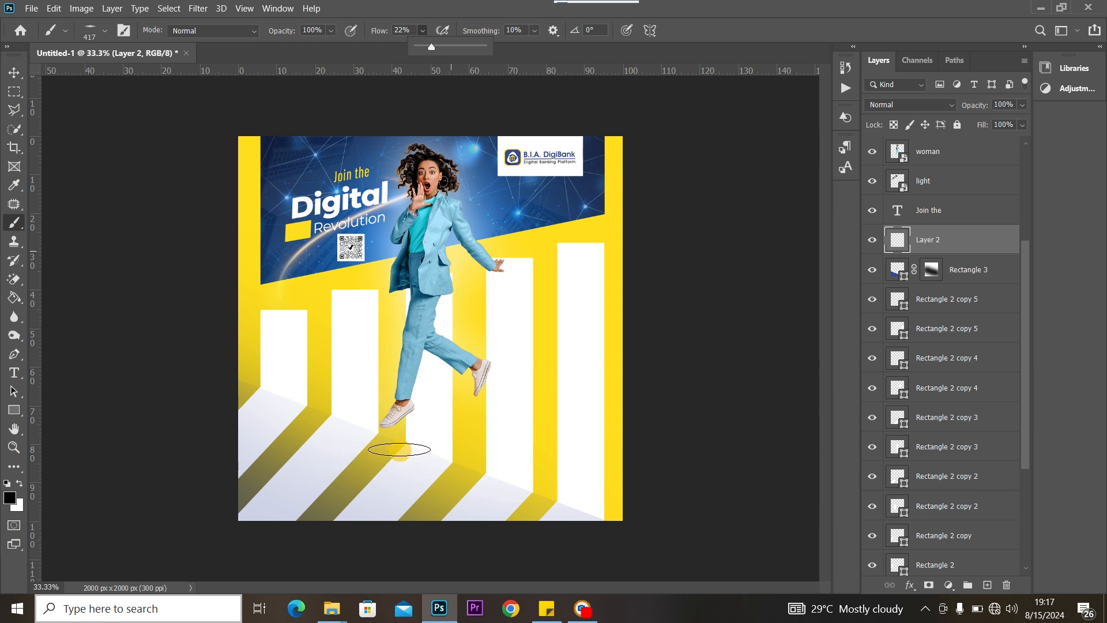
Try painting soft shadows just beneath each of the woman's shoes, and delete the shadow layer.
left_click(391, 447)
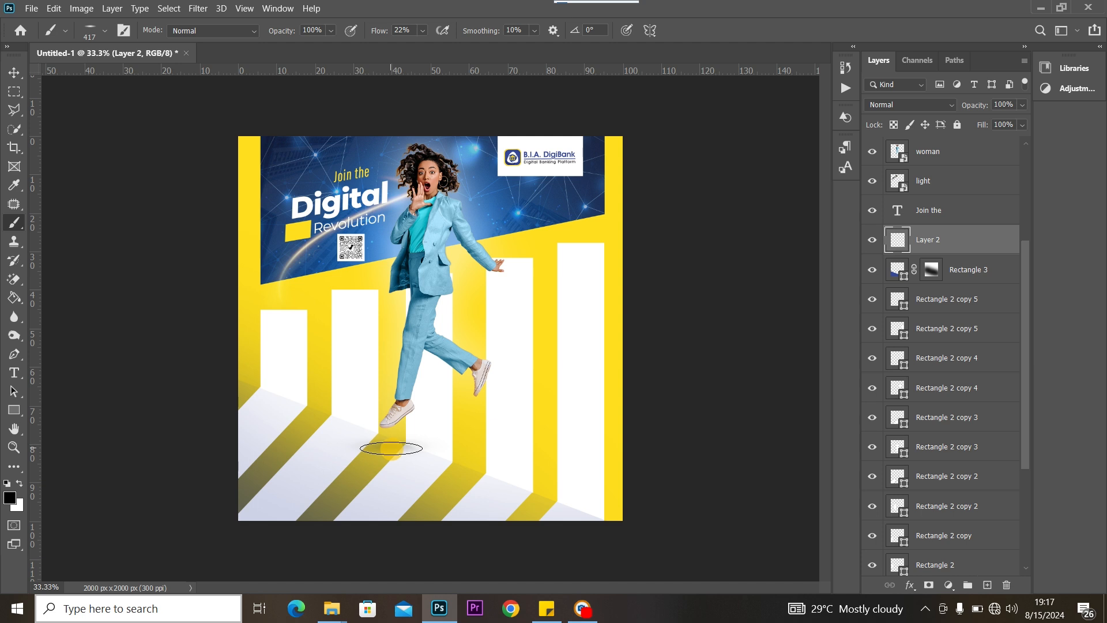
left_click(391, 448)
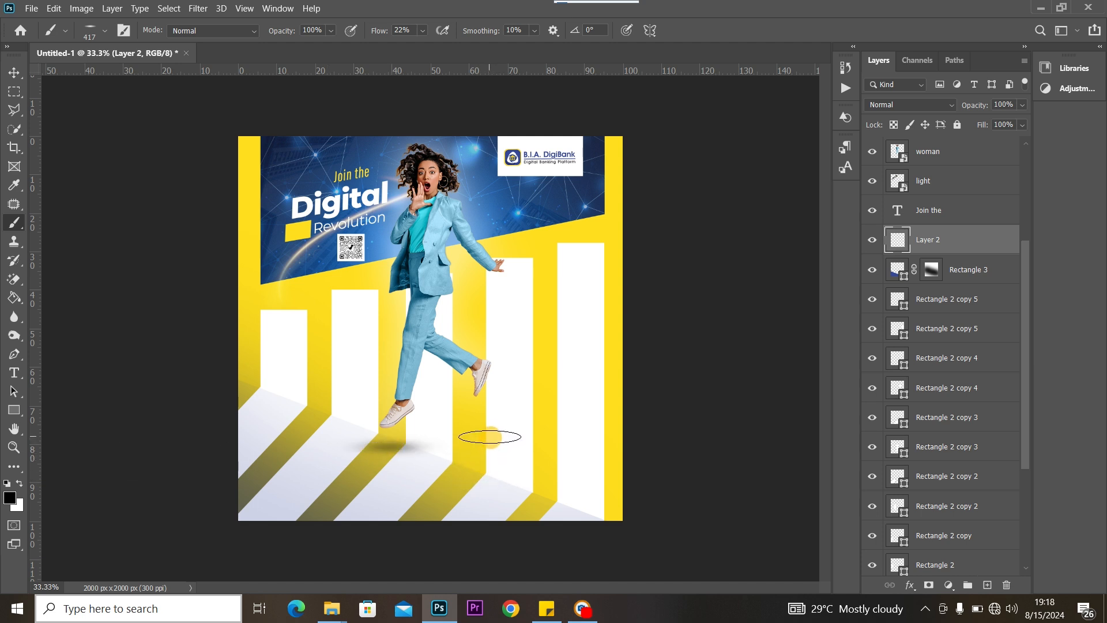
left_click(492, 436)
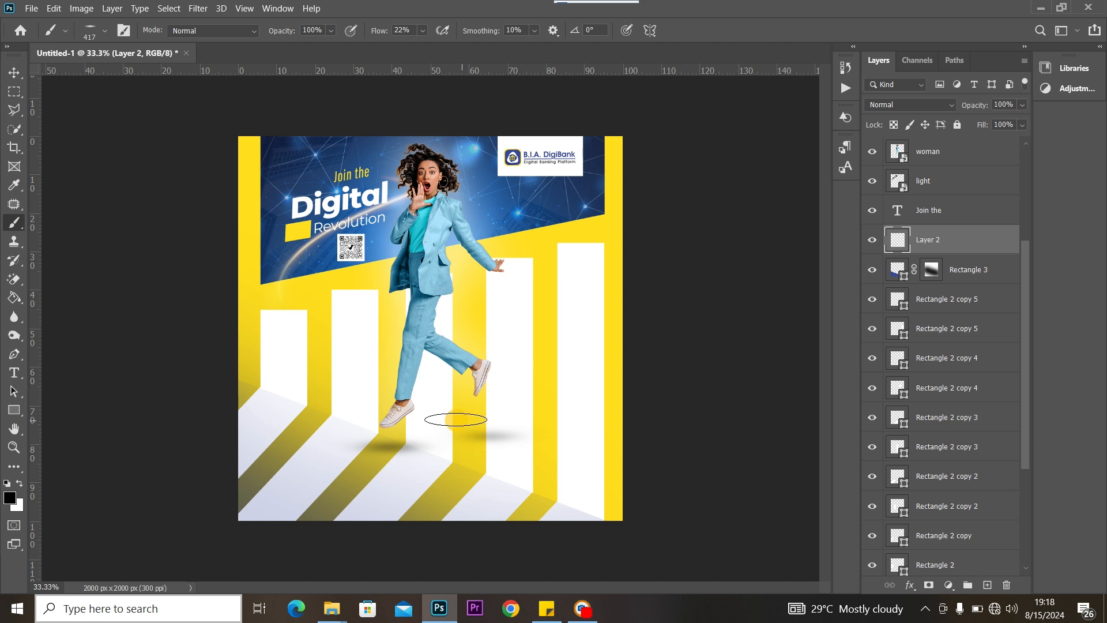
key("Delete")
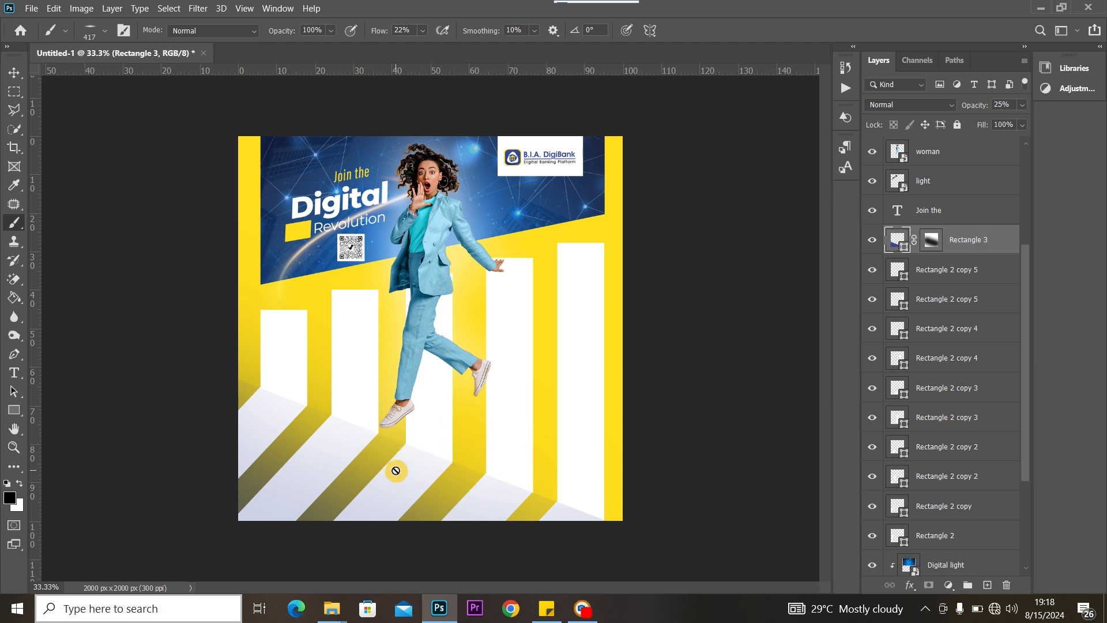
Add a new layer above Rectangle 3 and paint soft black shadows on the striped floor beneath both of the woman's feet.
left_click(988, 585)
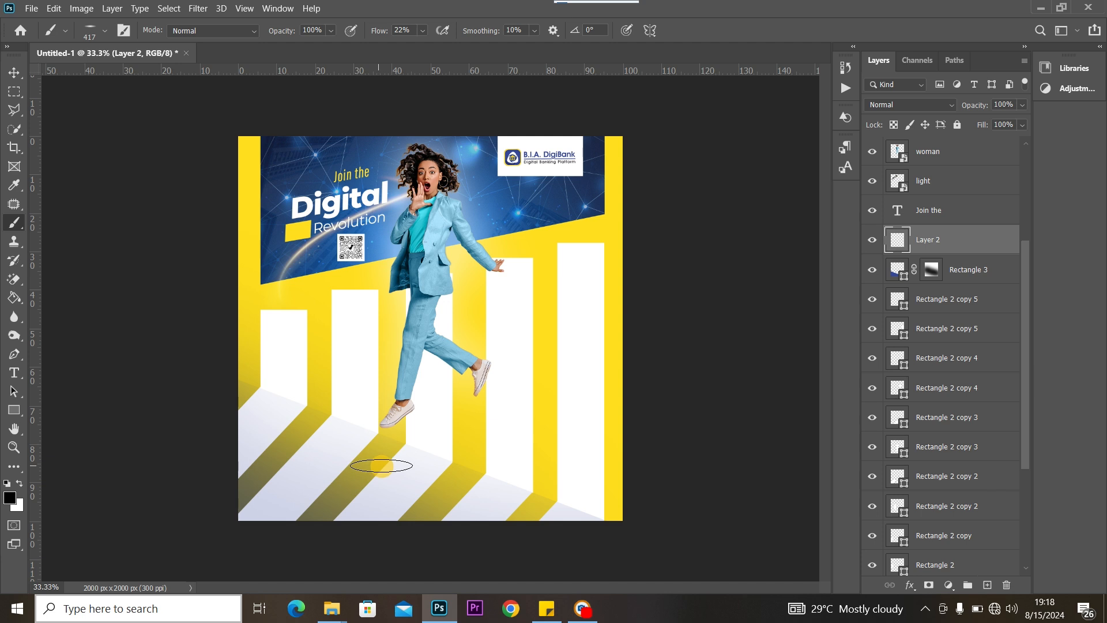
mouse_move(388, 461)
left_mouse_down()
mouse_move(369, 456)
mouse_move(424, 462)
left_mouse_up()
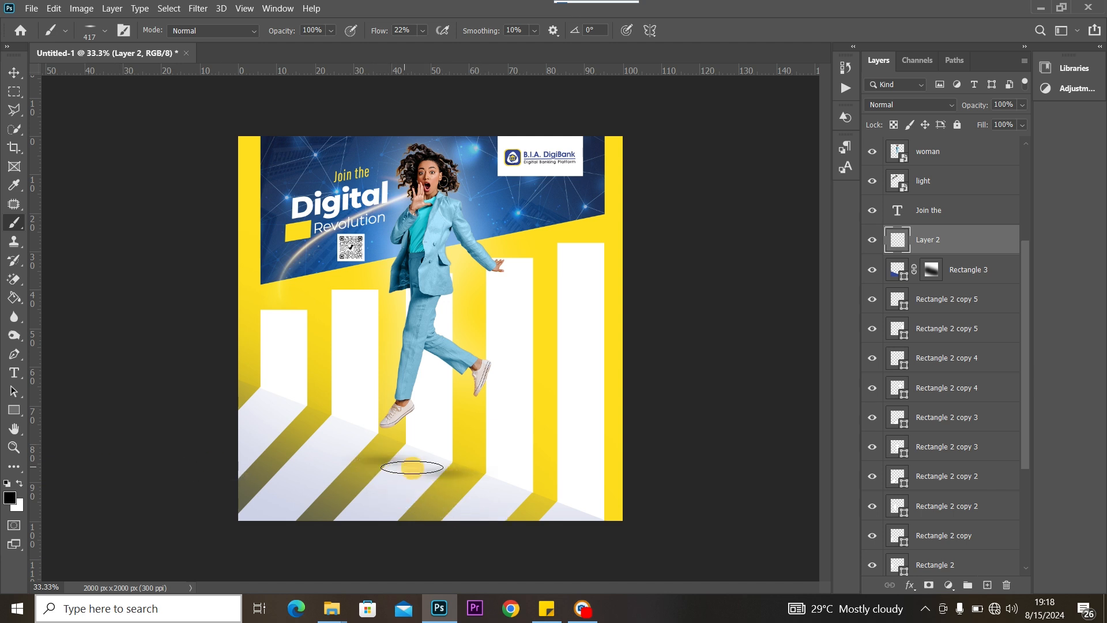
left_click(394, 462)
left_click(448, 474)
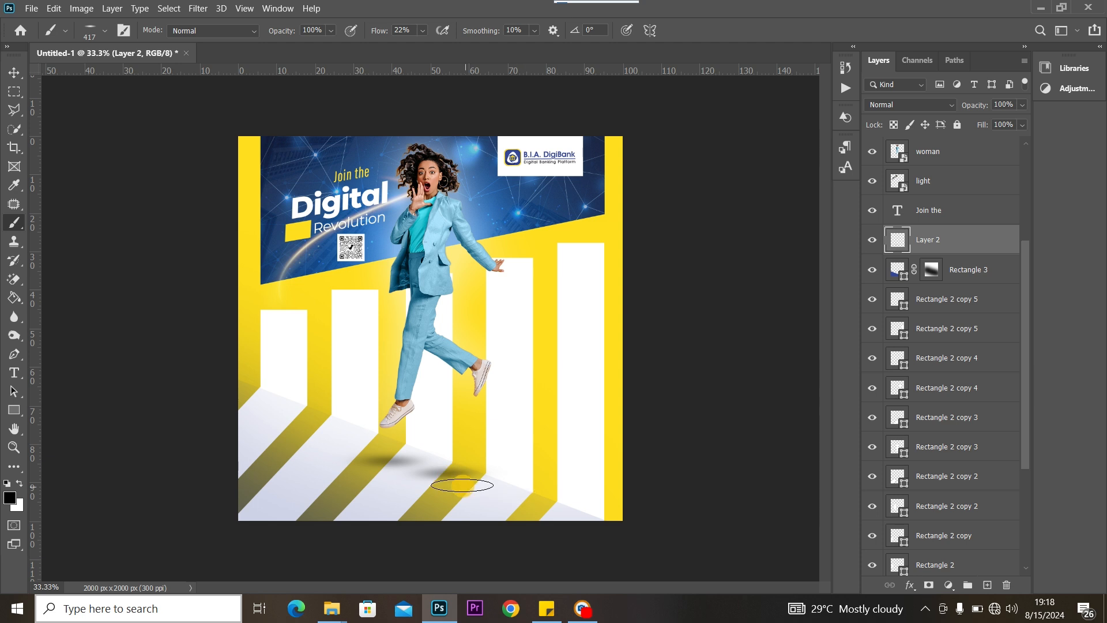
left_click_drag(352, 462, 390, 462)
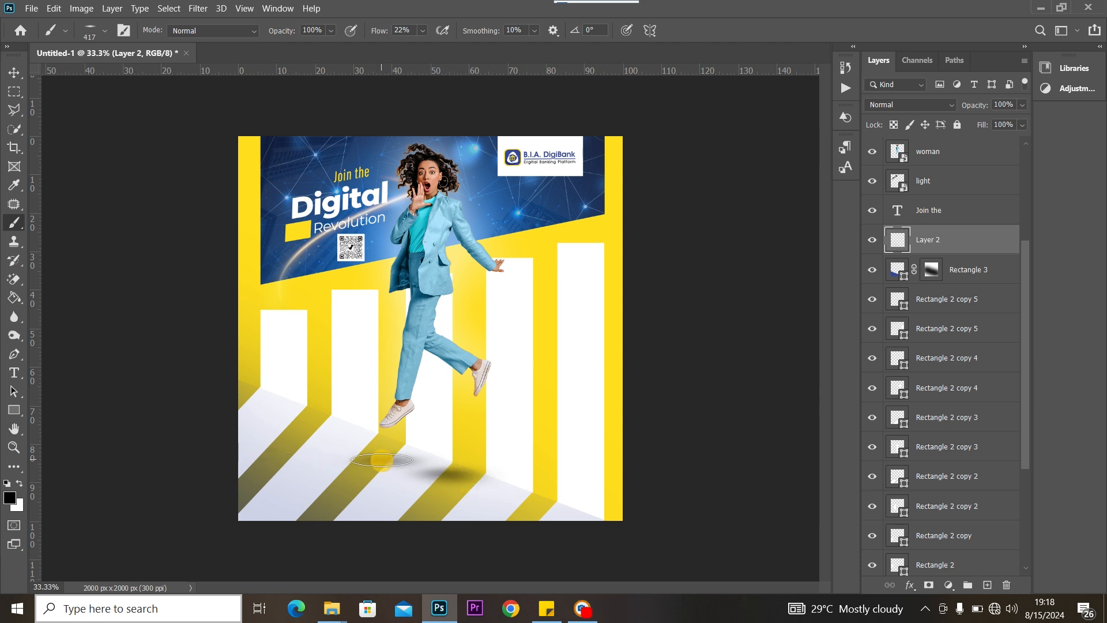
left_click(396, 448)
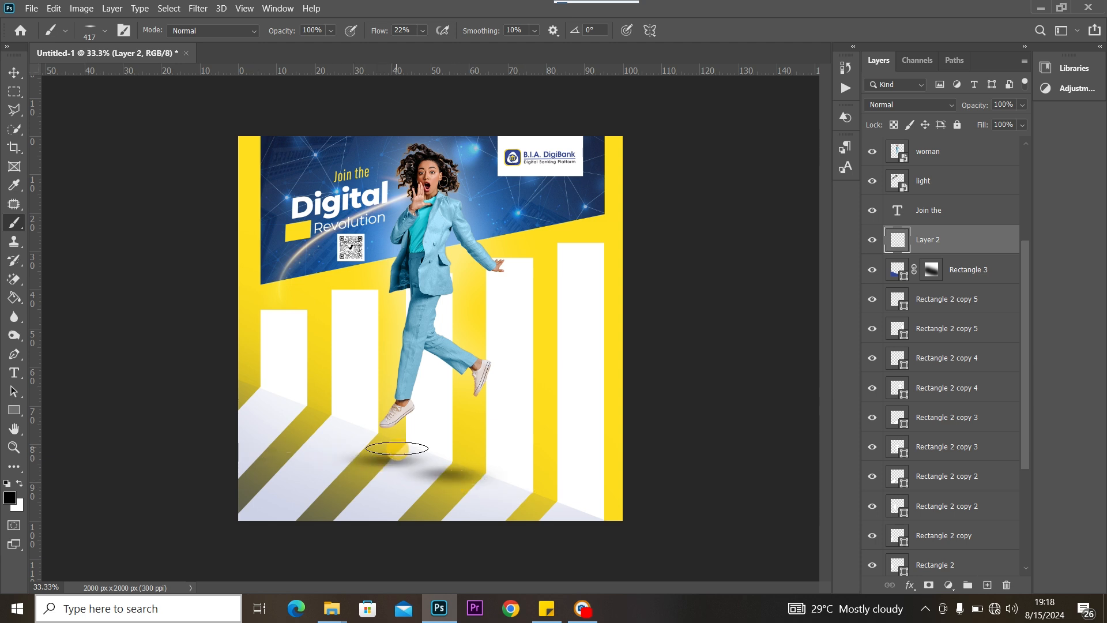
Lower the opacity of the painted foot shadow layer to 42%.
left_click(1026, 105)
left_click_drag(1006, 119, 987, 121)
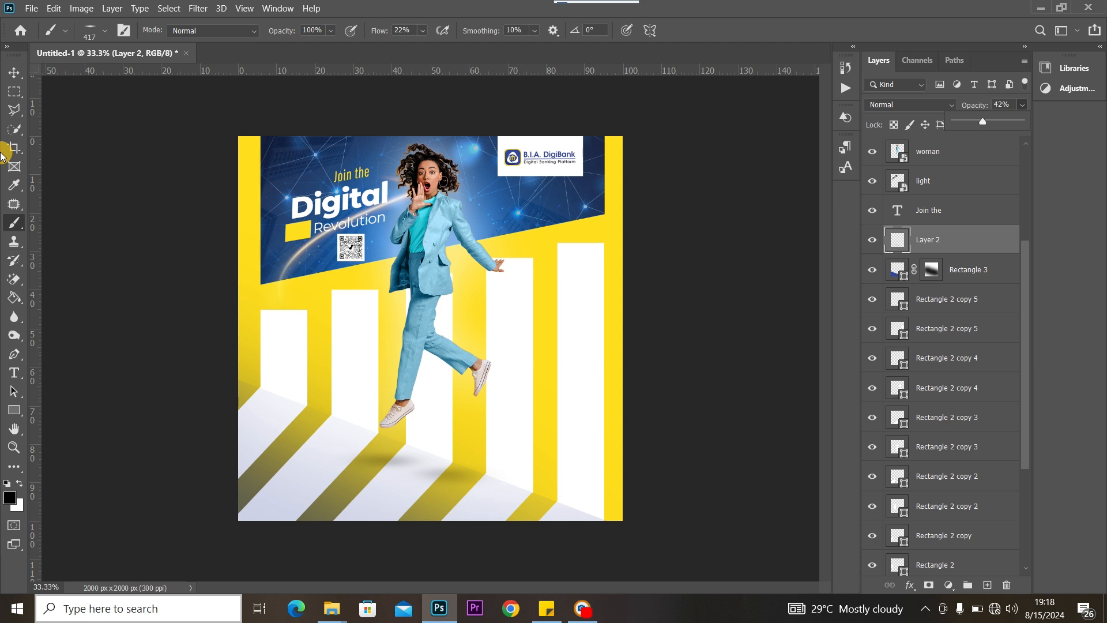
left_click(8, 73)
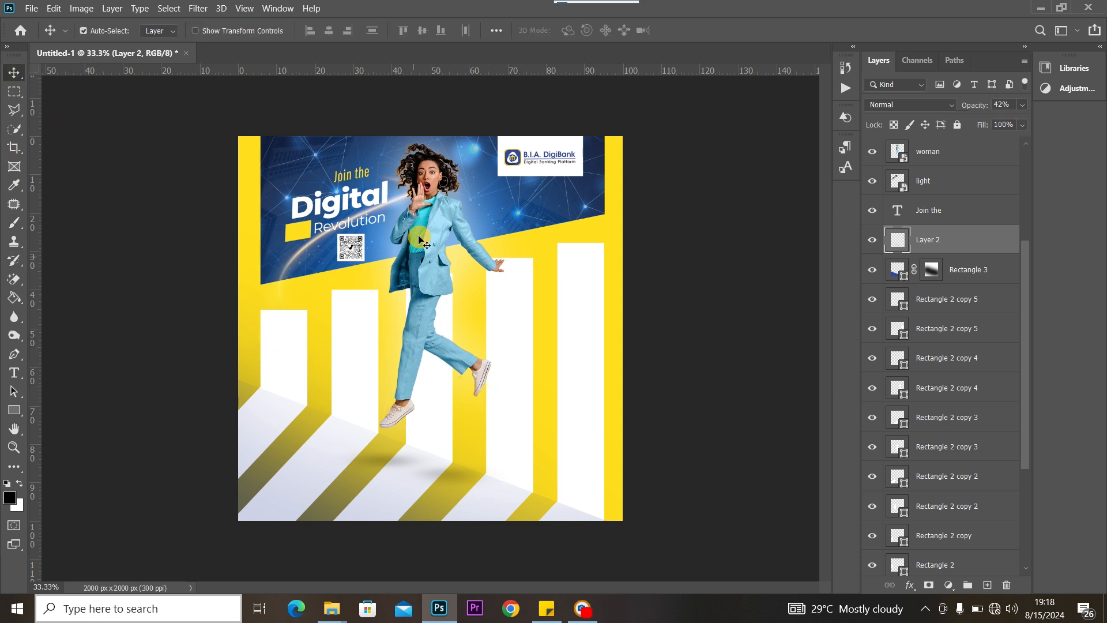
Switch to the sticky note and copy its "Agency Banking" line for use on the flyer.
left_click(547, 608)
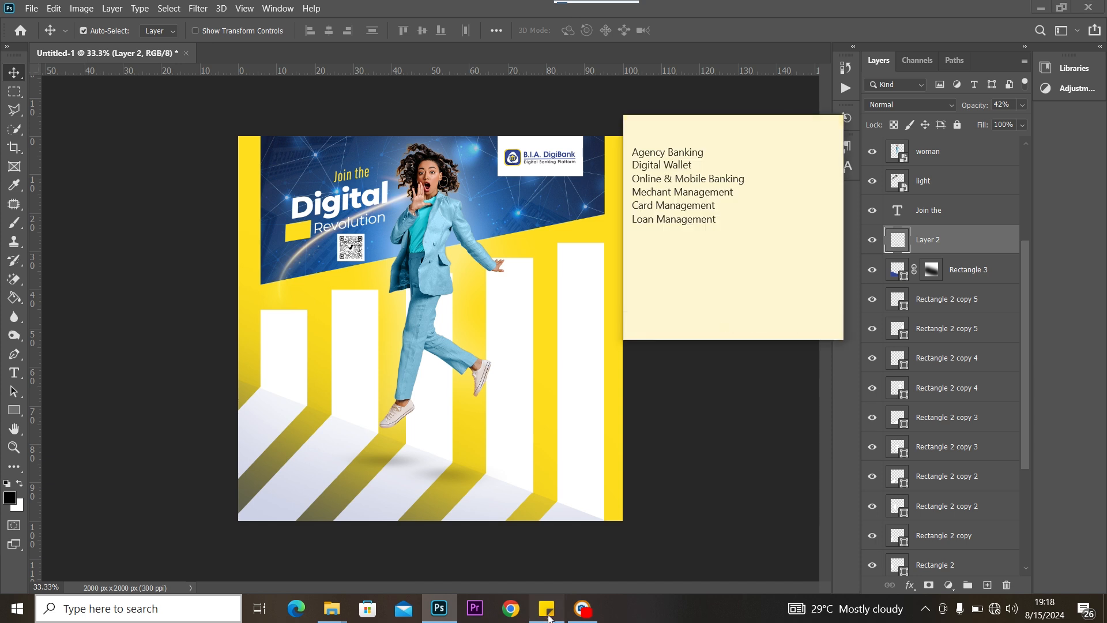
triple_click(705, 152)
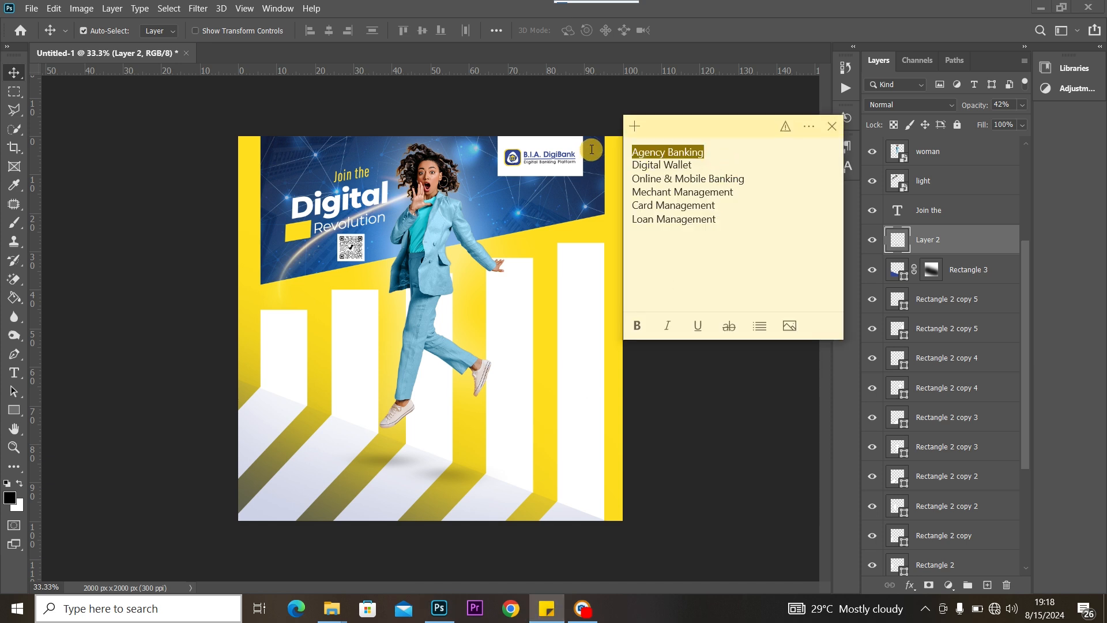
right_click(684, 150)
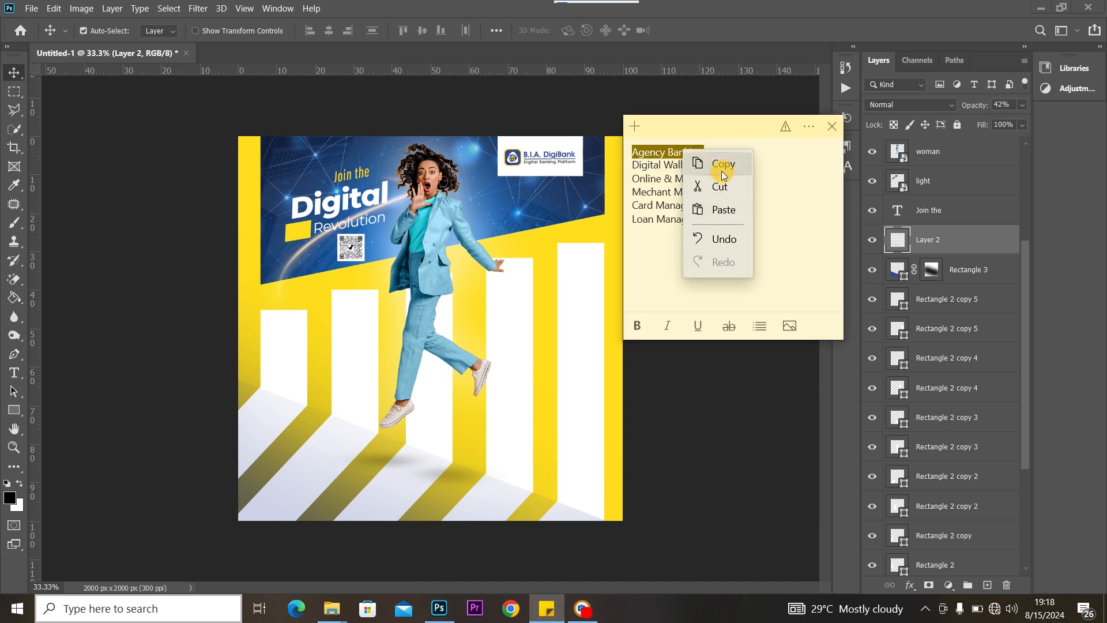
left_click(724, 167)
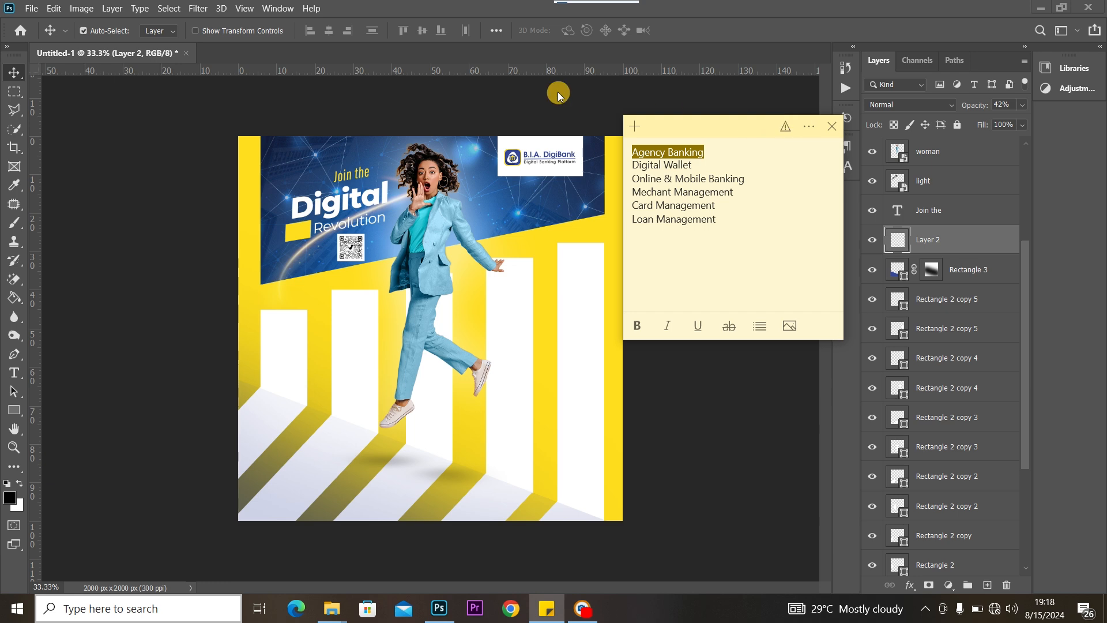
left_click(609, 93)
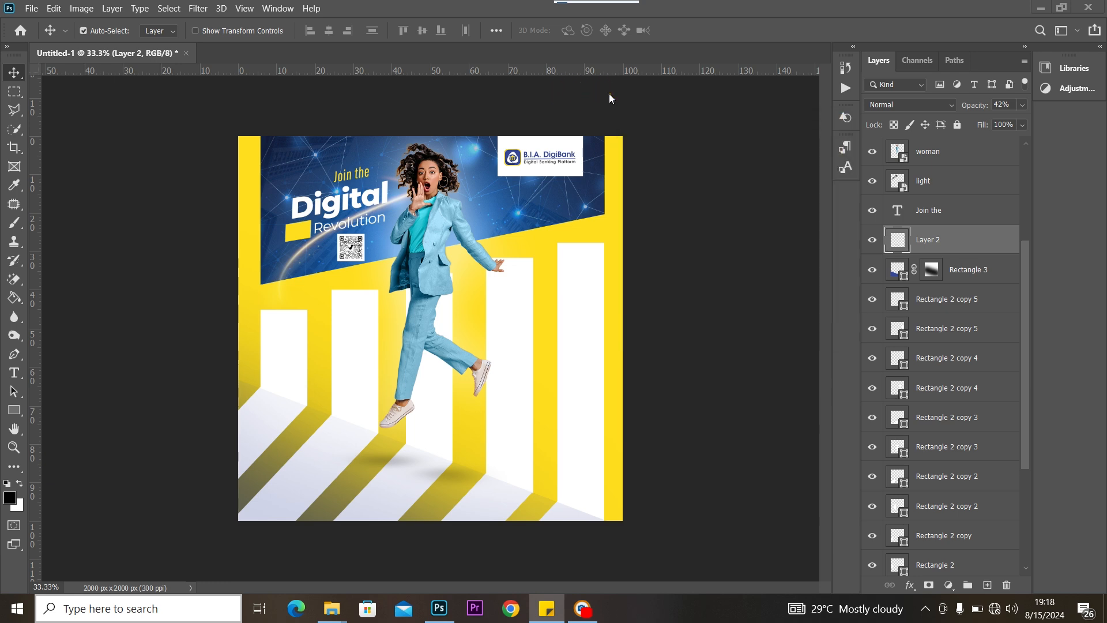
Set the foreground color to dark navy #101939 by sampling the blue header panel.
left_click(9, 498)
left_click(287, 140)
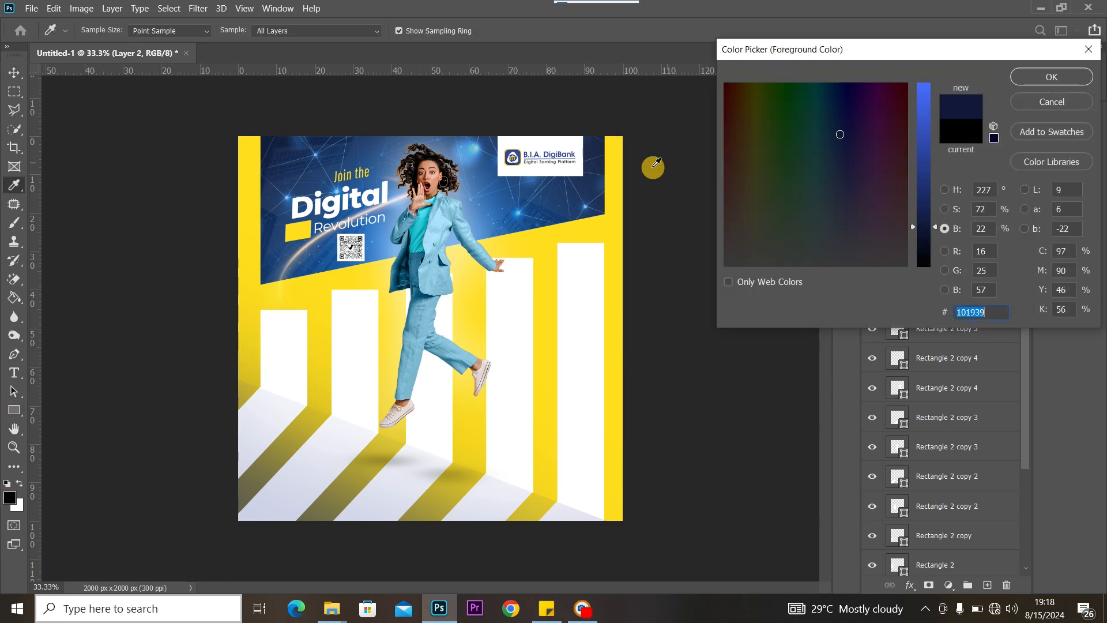
left_click(1028, 77)
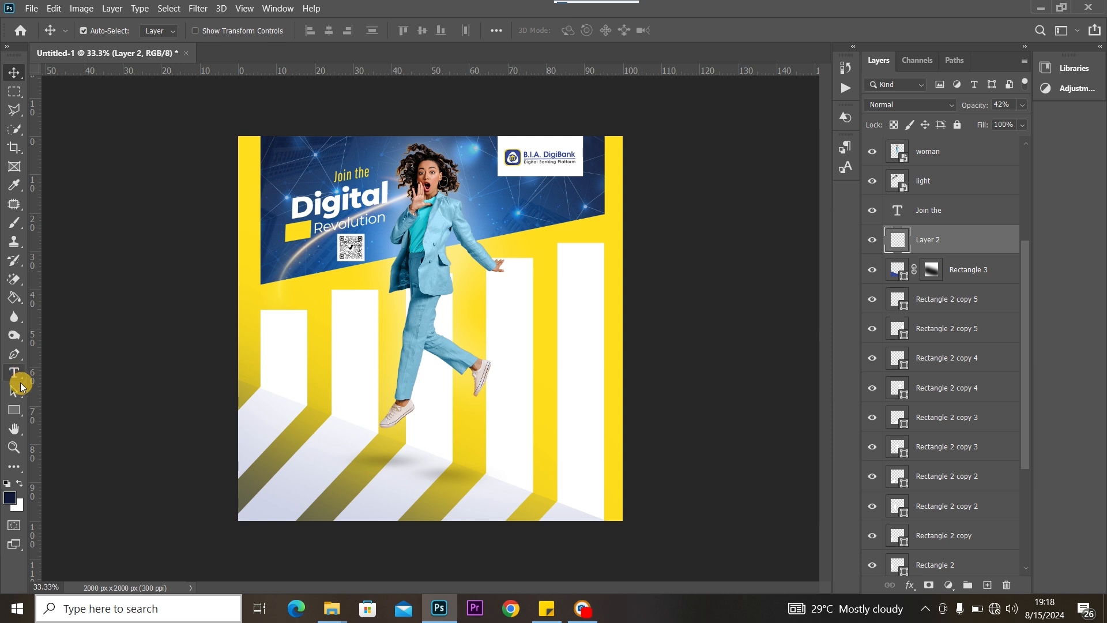
Add "Agency Banking" as 36 pt Montserrat Medium text over the first bars, split onto two lines.
left_click(14, 372)
left_click(275, 351)
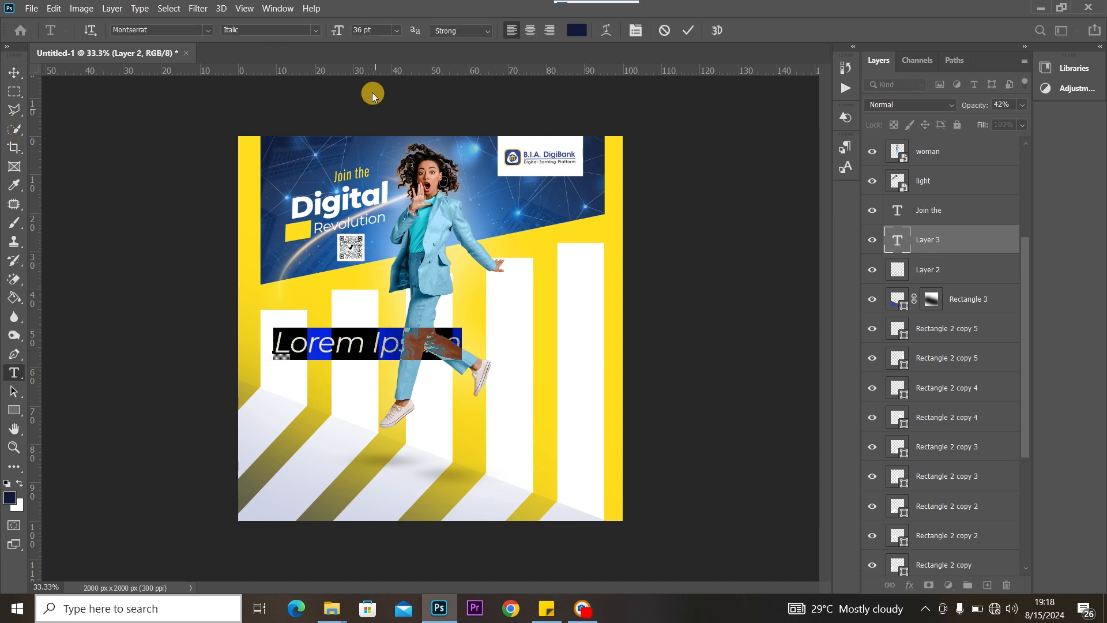
left_click(316, 30)
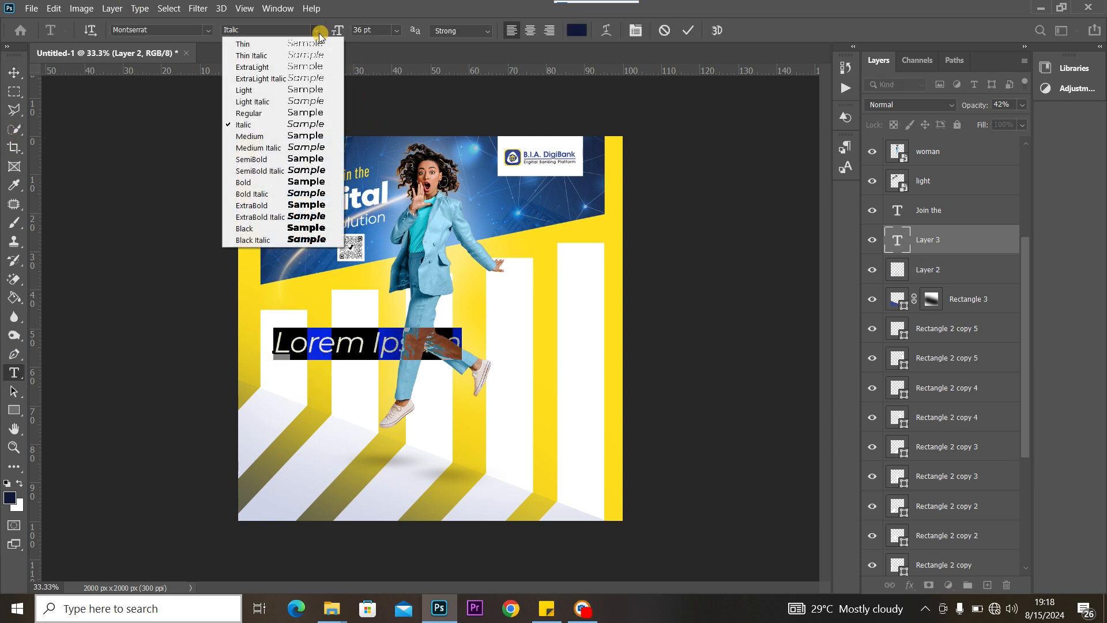
left_click(321, 141)
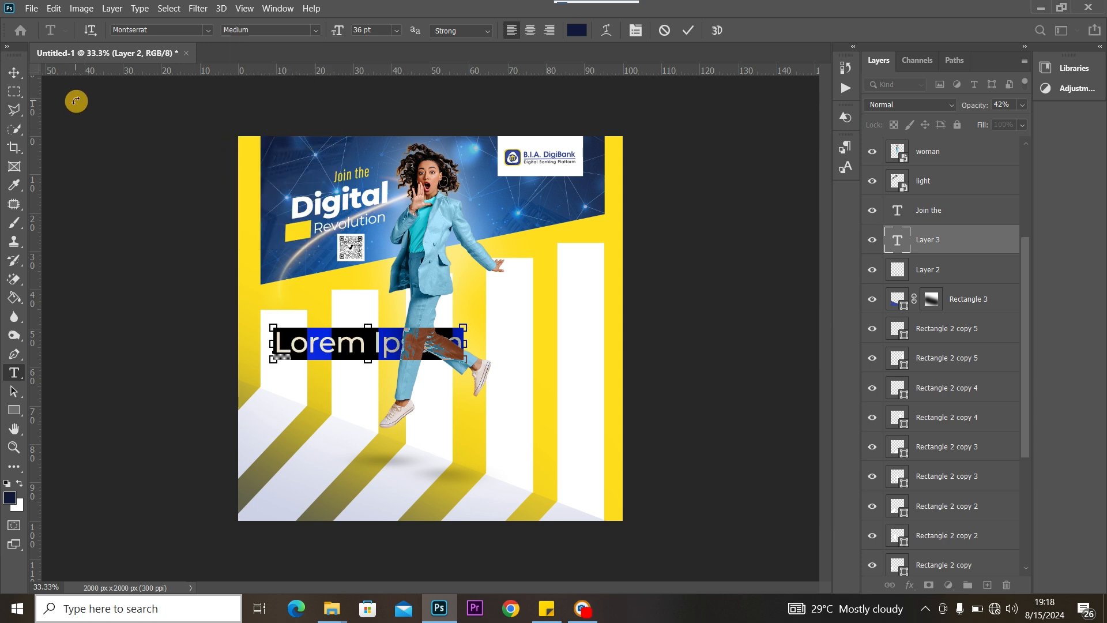
key("ctrl+v")
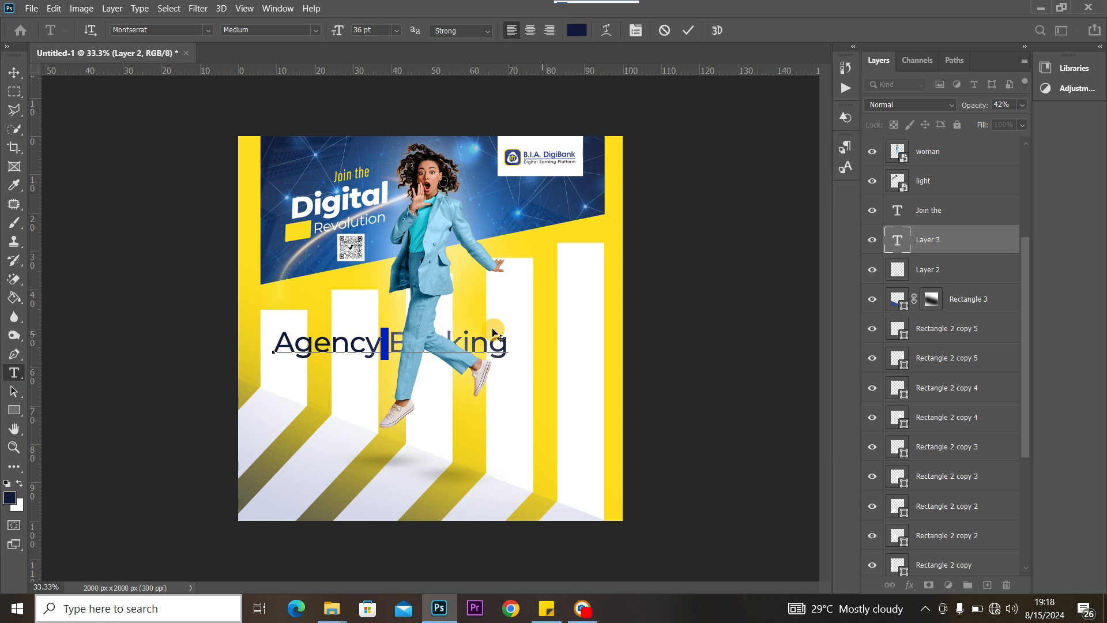
left_click(395, 339)
key("Return")
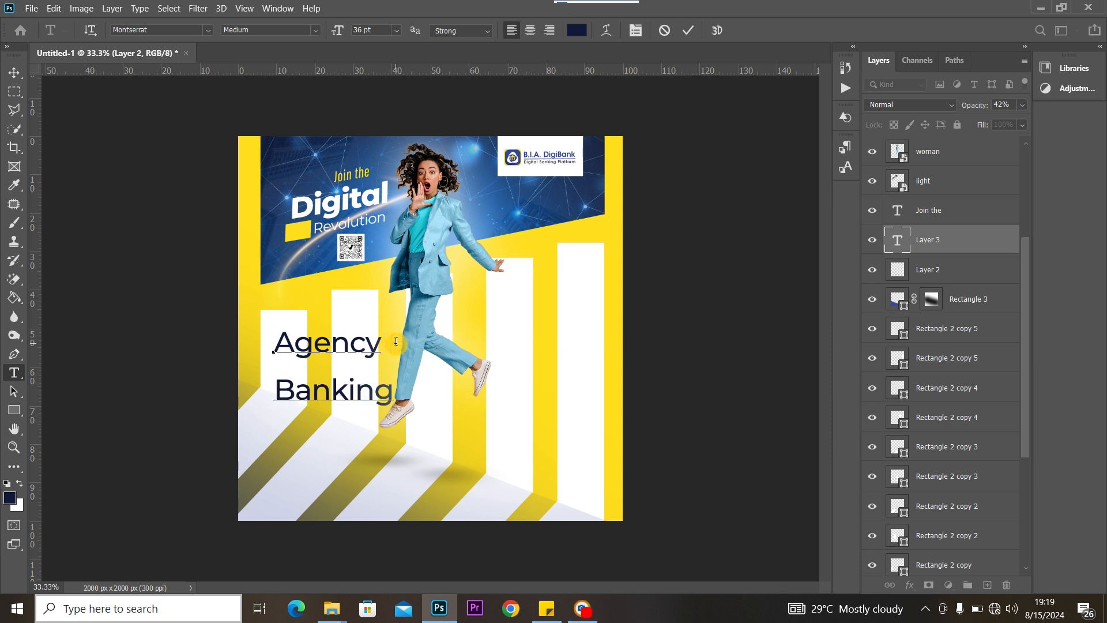
Tighten the leading of the two-line "Agency Banking" text until the lines sit close together.
key("ctrl+a")
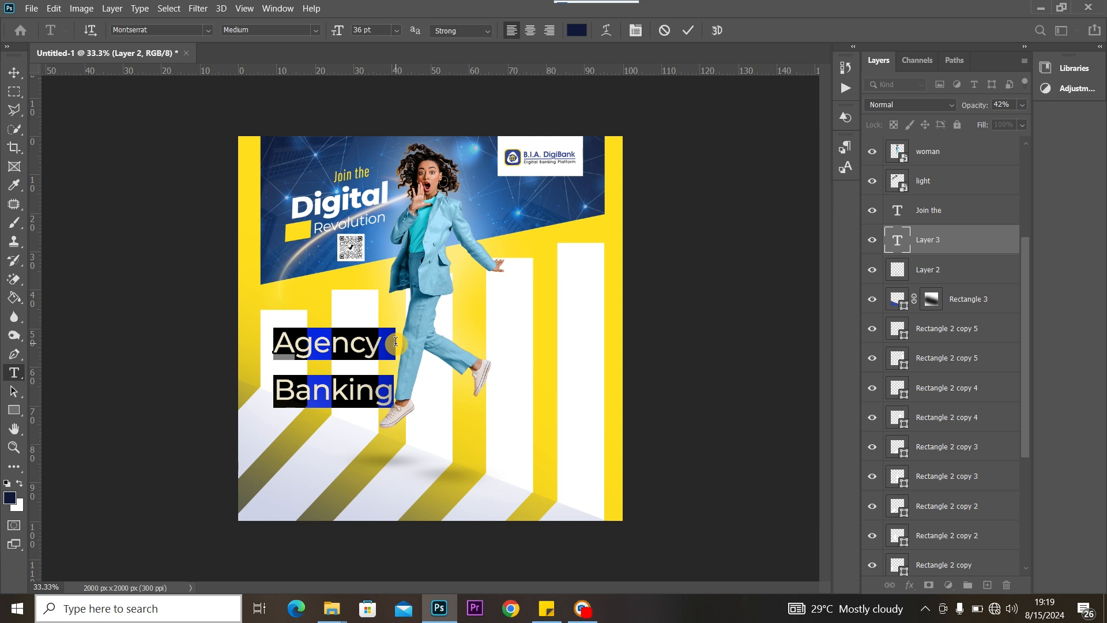
key("alt+Up")
key("alt+Up")
key("alt+Up")
key("alt+Up")
key("alt+Up")
key("alt+Up")
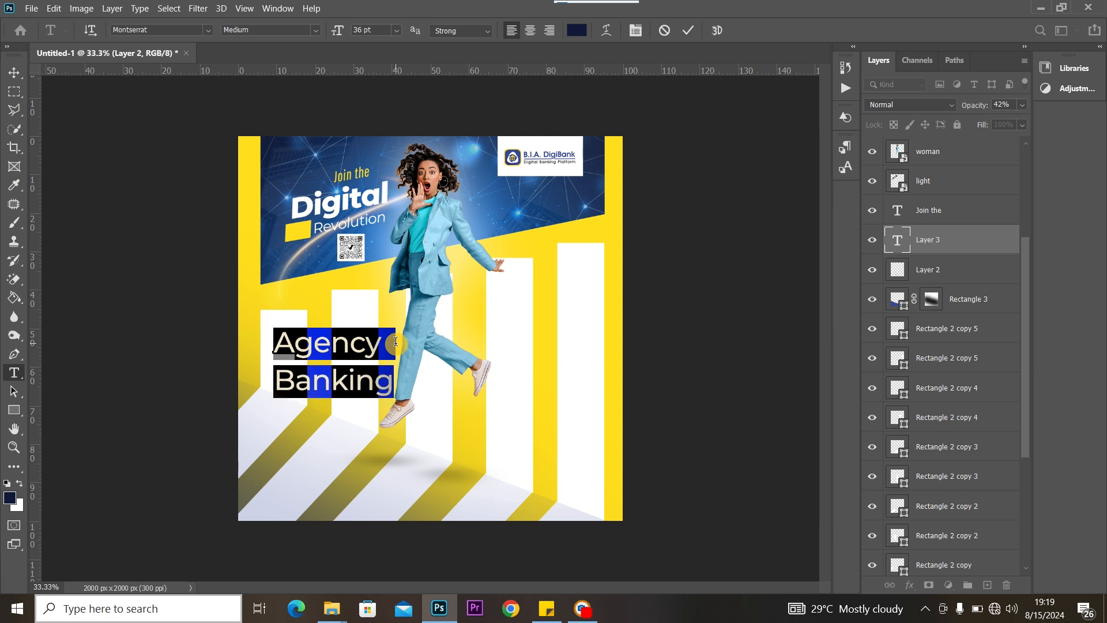
key("alt+Up")
key("alt+Up")
key("alt+Up")
key("alt+Up")
key("alt+Up")
key("alt+Up")
key("alt+Up")
key("alt+Up")
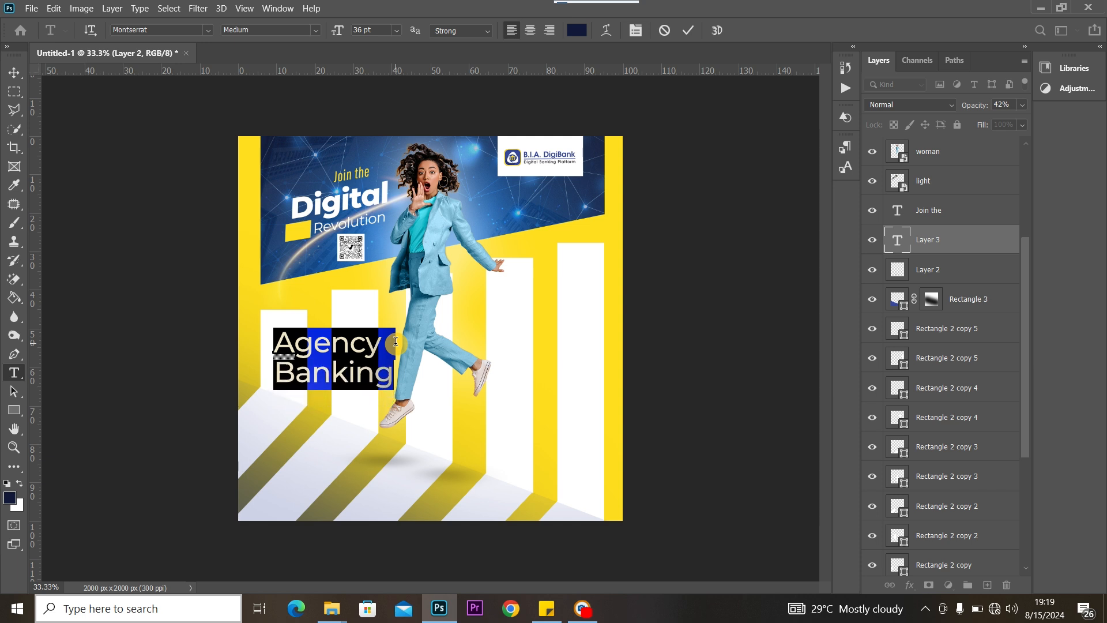
key("alt+Up")
key("alt+Up")
key("alt+Up")
key("alt+Up")
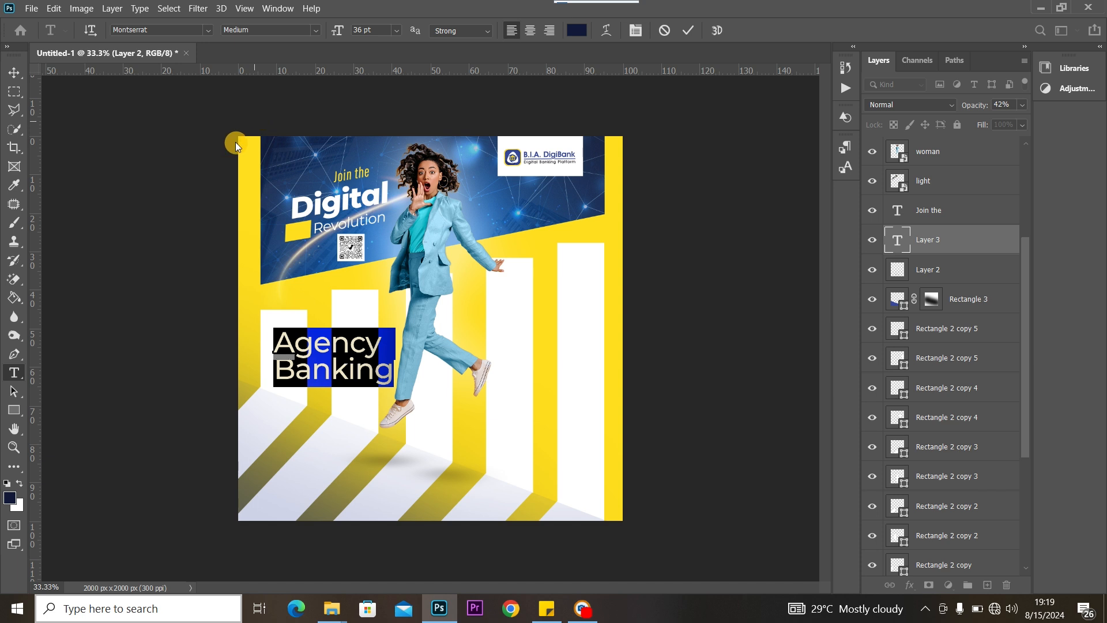
Set the two-line "Agency Banking" text to Montserrat Bold at 24 pt.
left_click(318, 31)
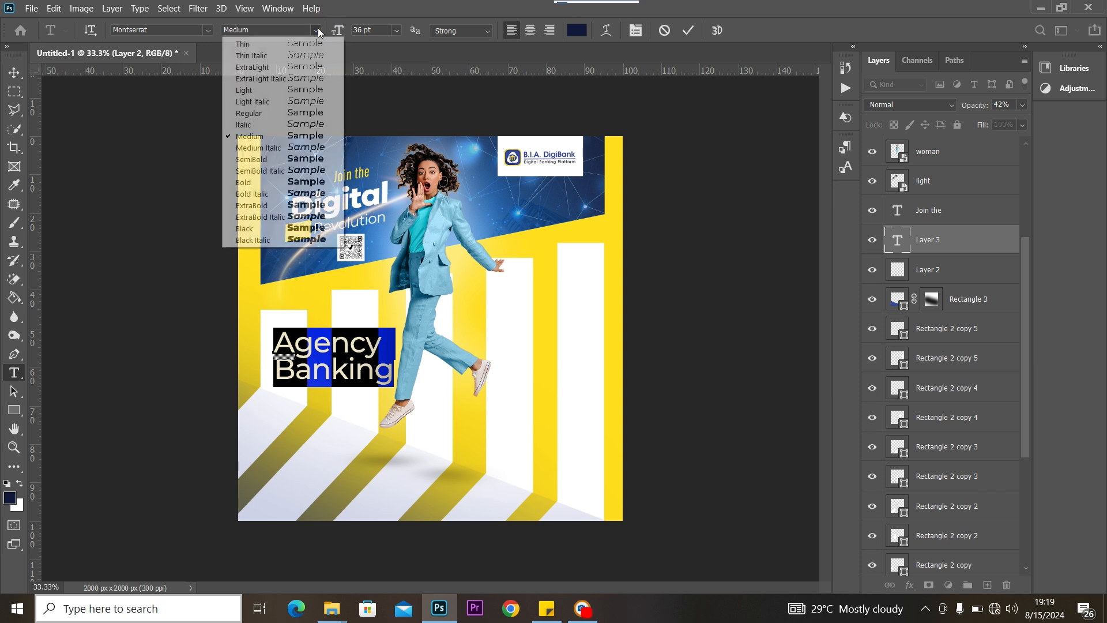
left_click(306, 182)
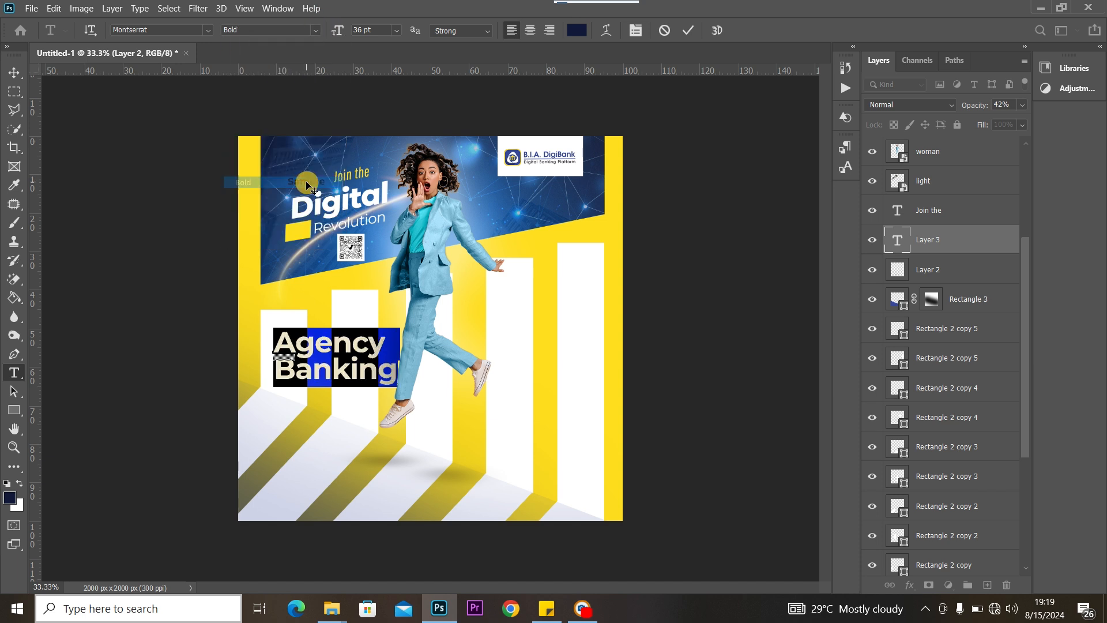
left_click(396, 30)
left_click(386, 161)
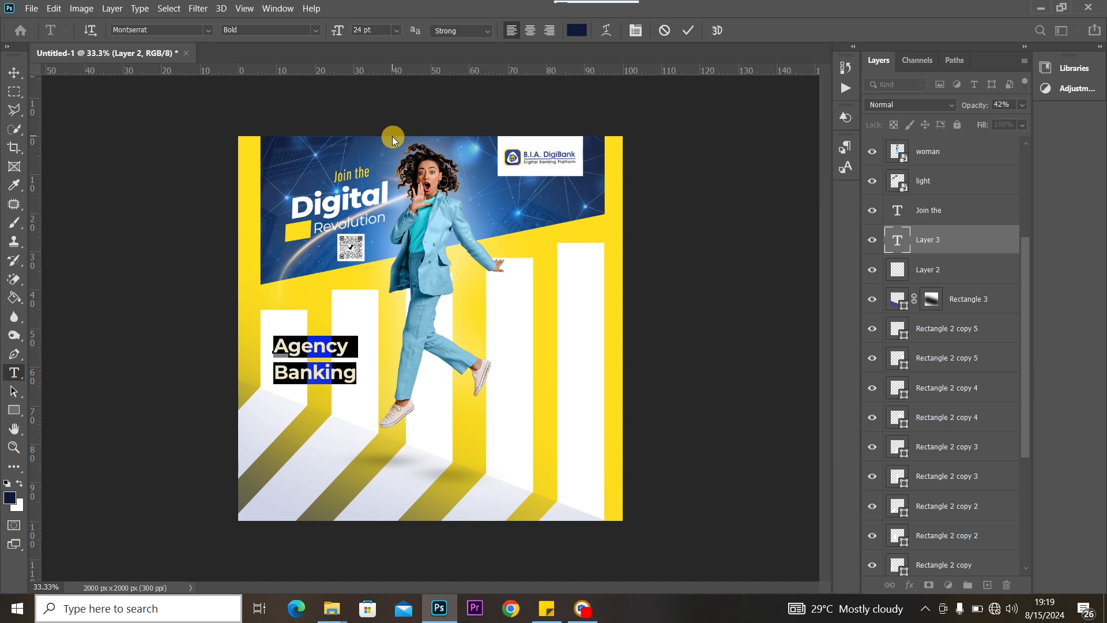
Reduce the leading of the 24 pt "Agency Banking" text until its two lines nearly touch.
key("alt+Up")
key("alt+Up")
key("alt+Up")
key("alt+Up")
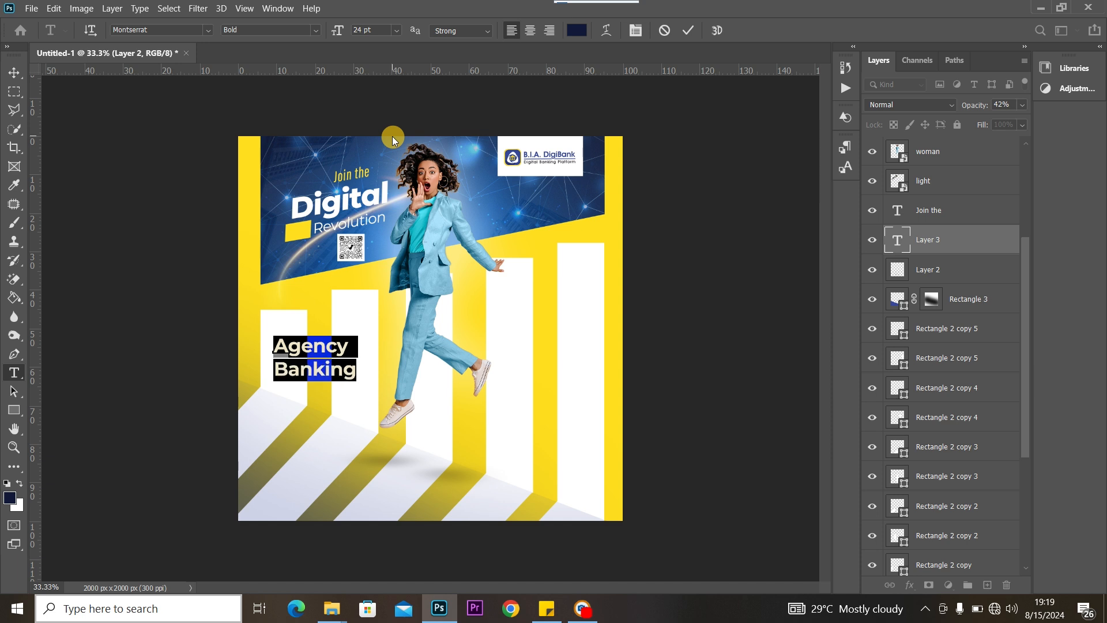
key("alt+Up")
key("alt+Up")
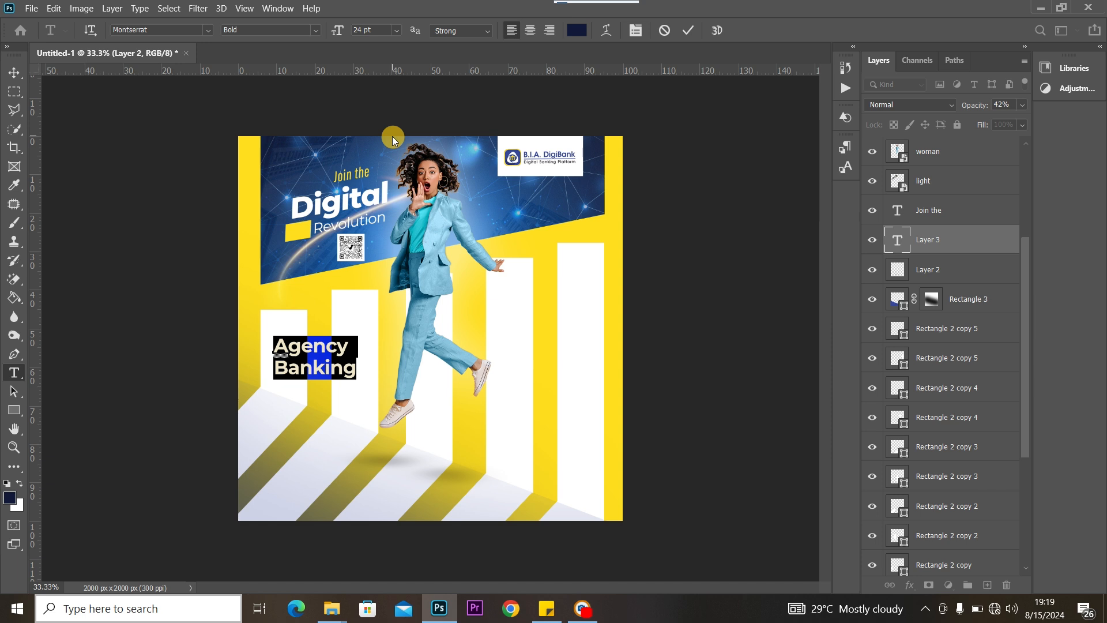
key("alt+Up")
key("alt+Up")
key("alt+Up")
key("alt+Up")
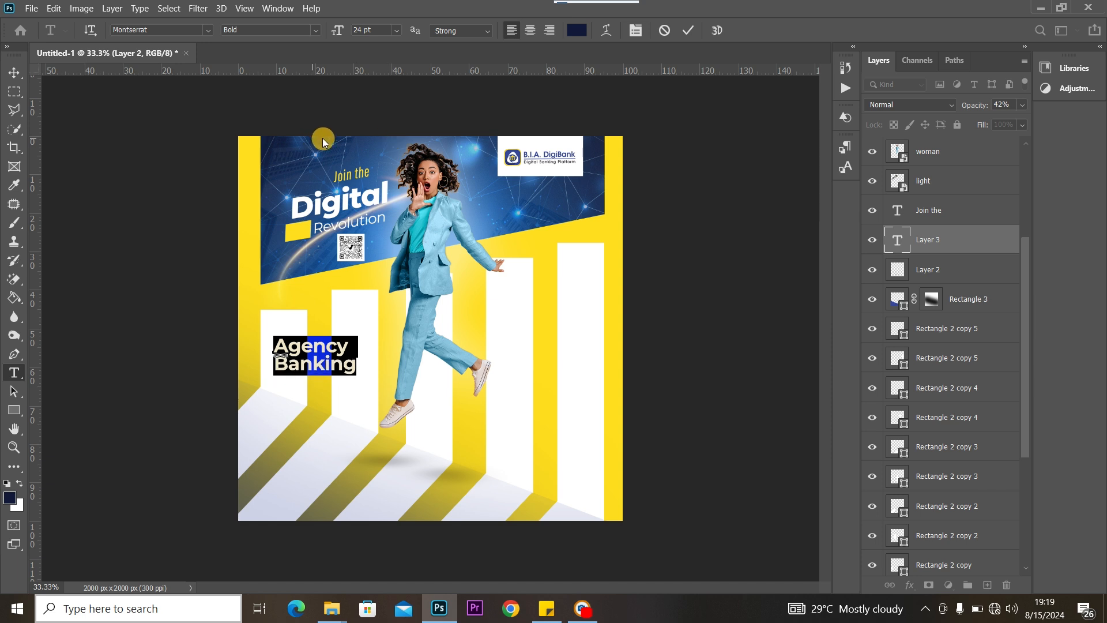
Change the "Agency Banking" text weight to SemiBold and commit the text.
left_click(316, 30)
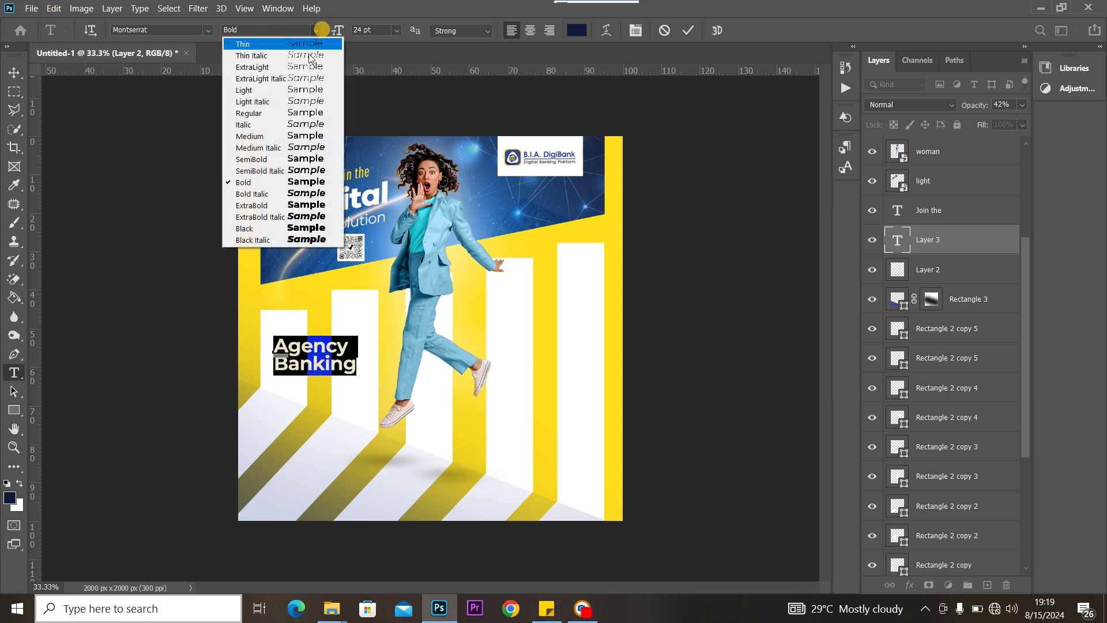
left_click(321, 160)
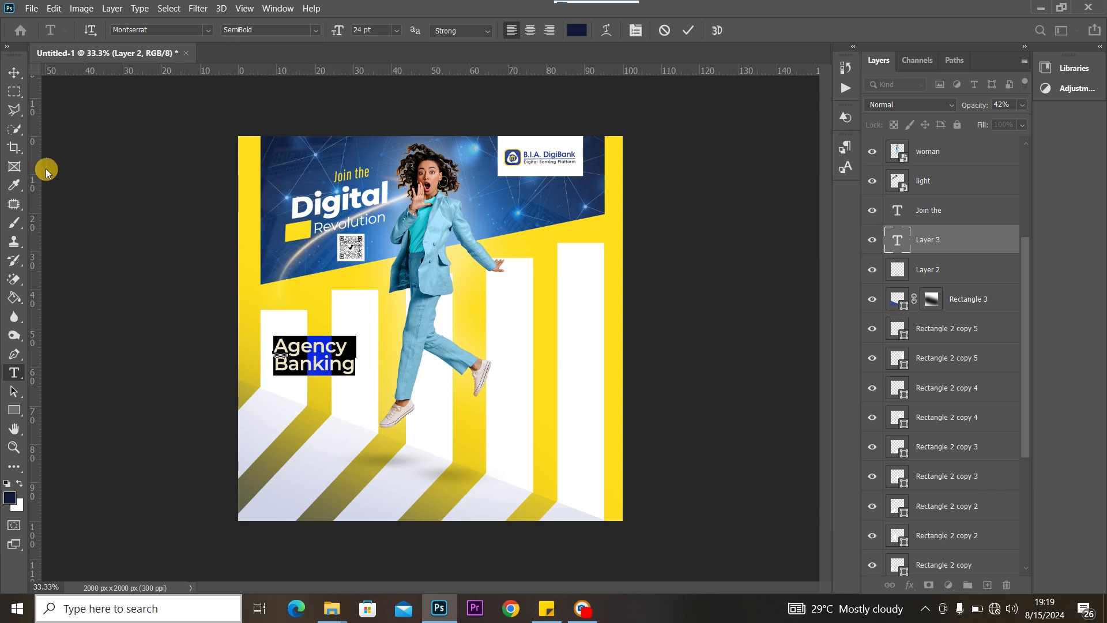
left_click(14, 72)
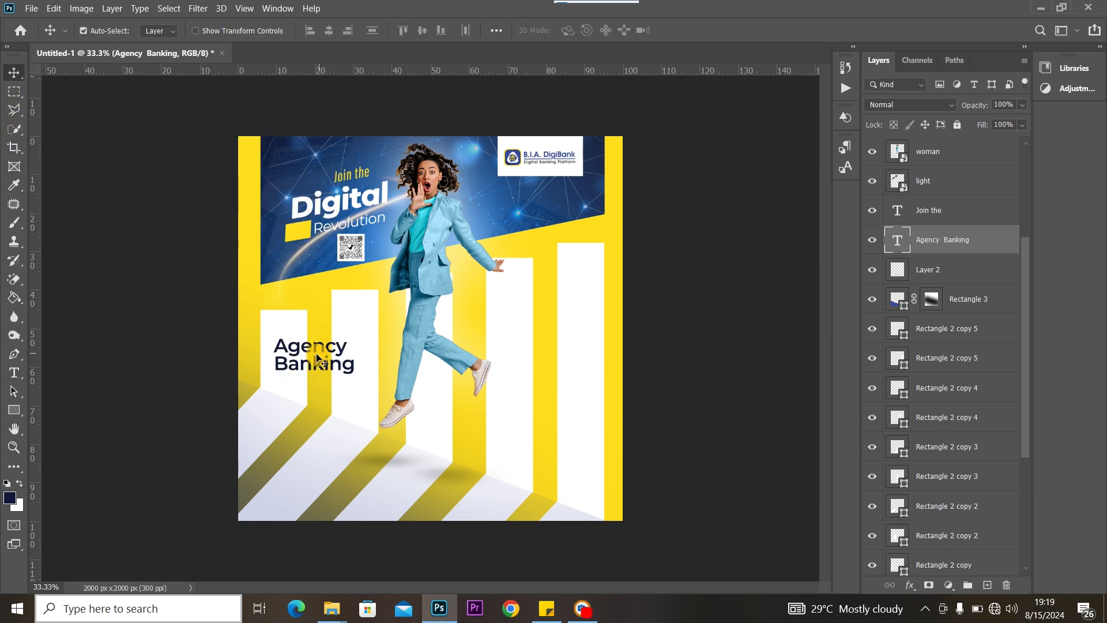
Recolor the "Agency Banking" text to the brighter navy #1b2a60.
double_click(311, 351)
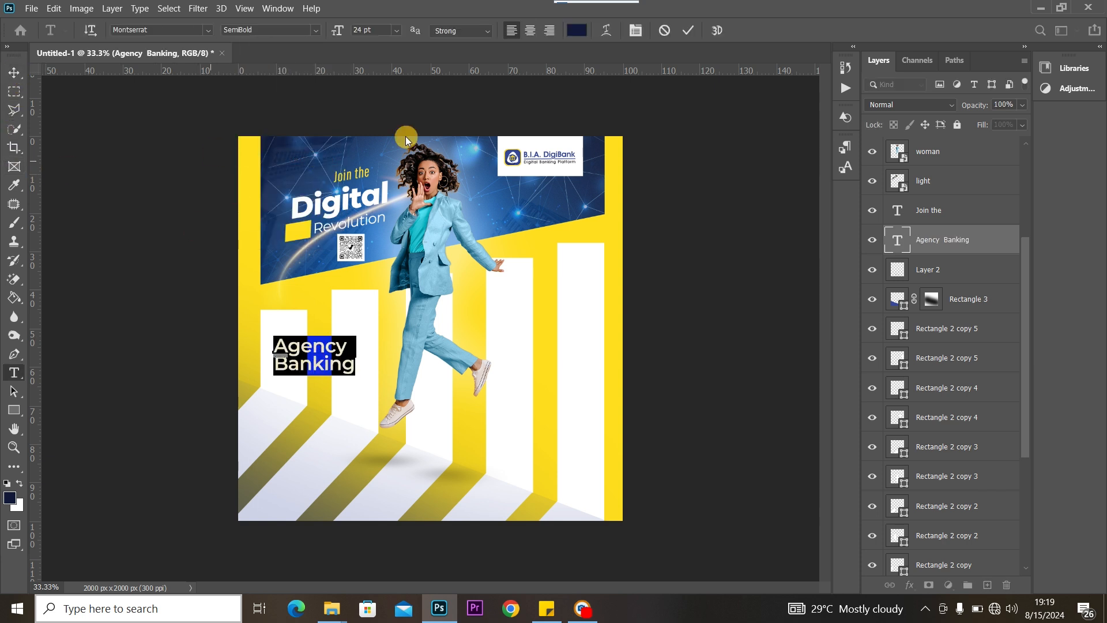
left_click(570, 33)
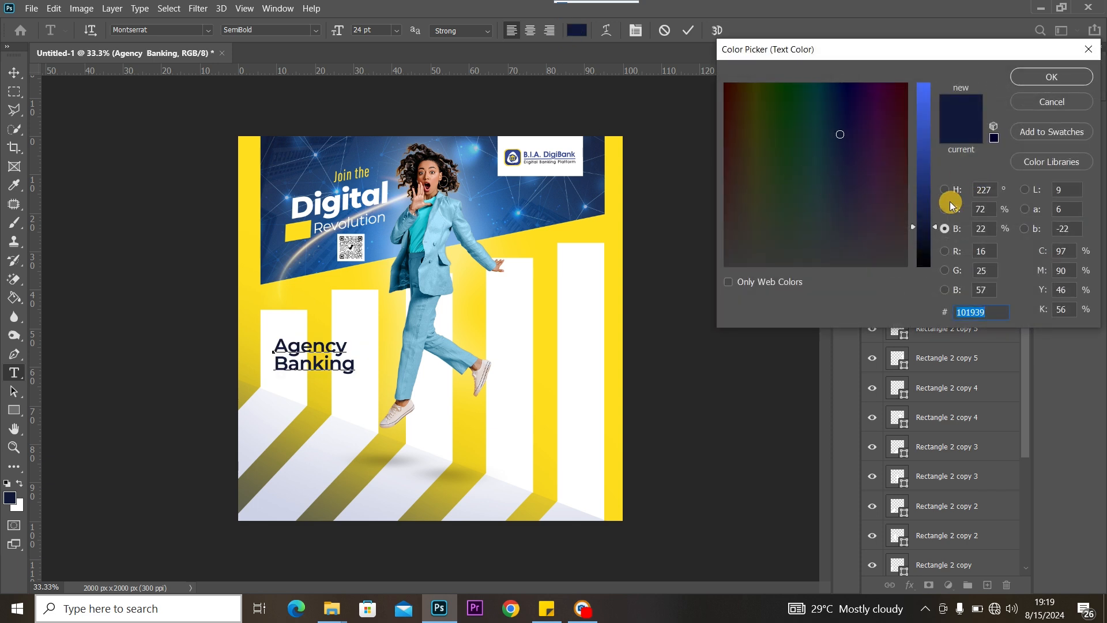
left_click(925, 197)
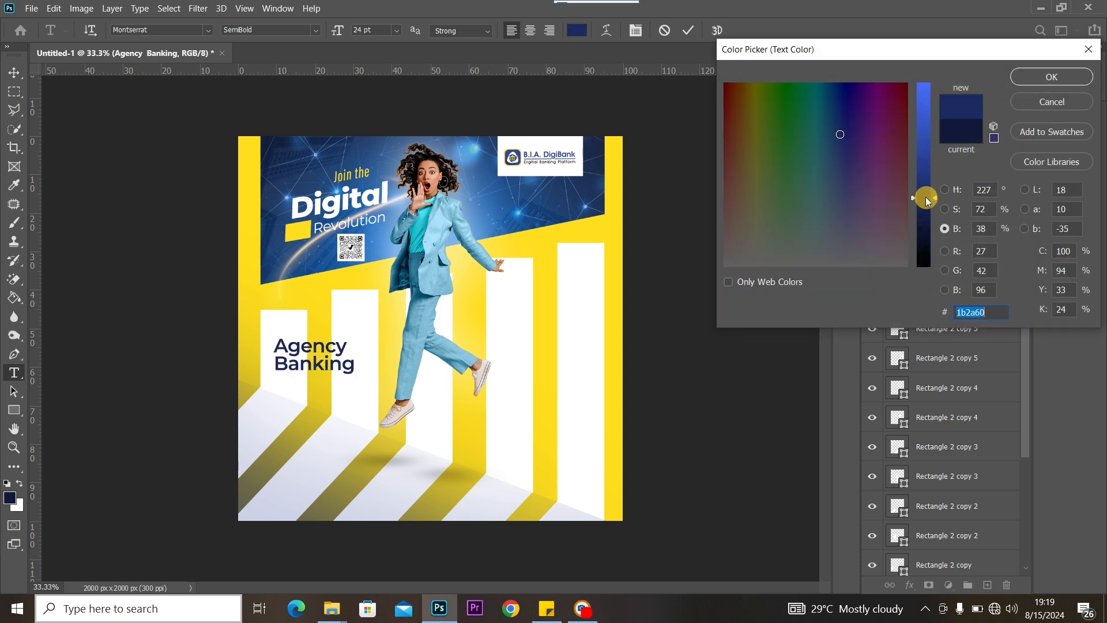
left_click(1053, 76)
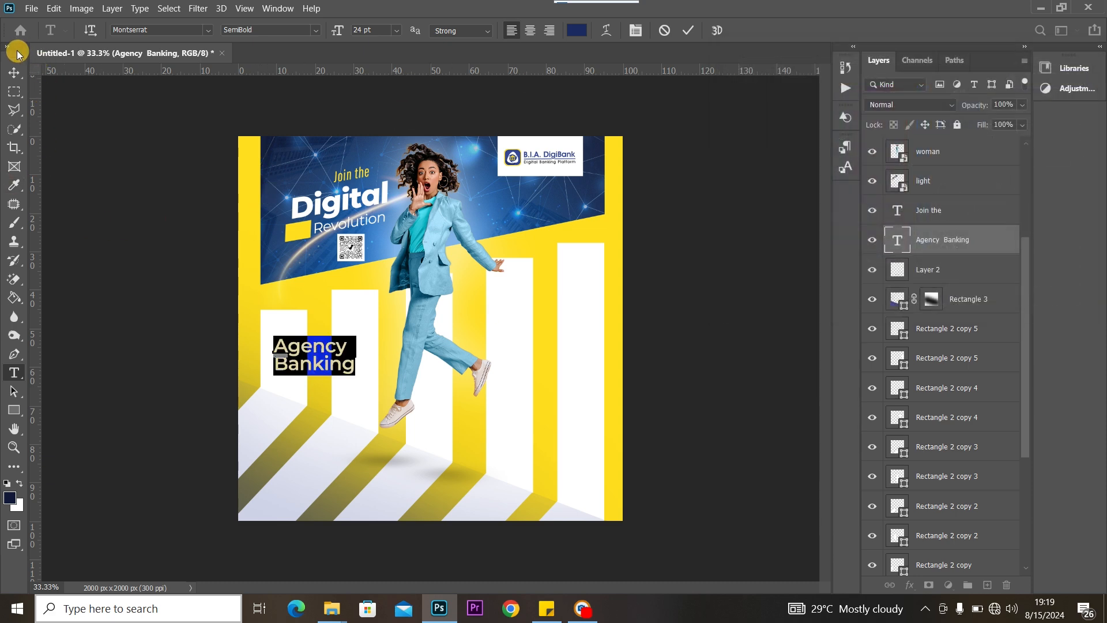
left_click(14, 72)
Rotate the "Agency Banking" text 90° counter-clockwise and scale it to about 74% so it fits inside the first white bar.
left_click(339, 357)
key("ctrl+t")
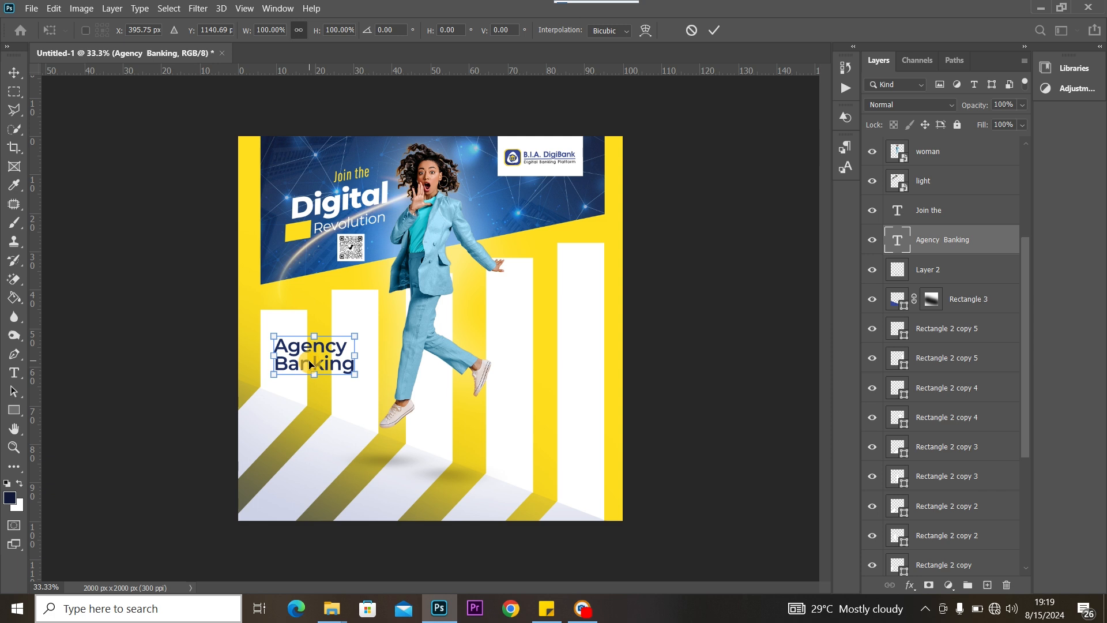
right_click(312, 354)
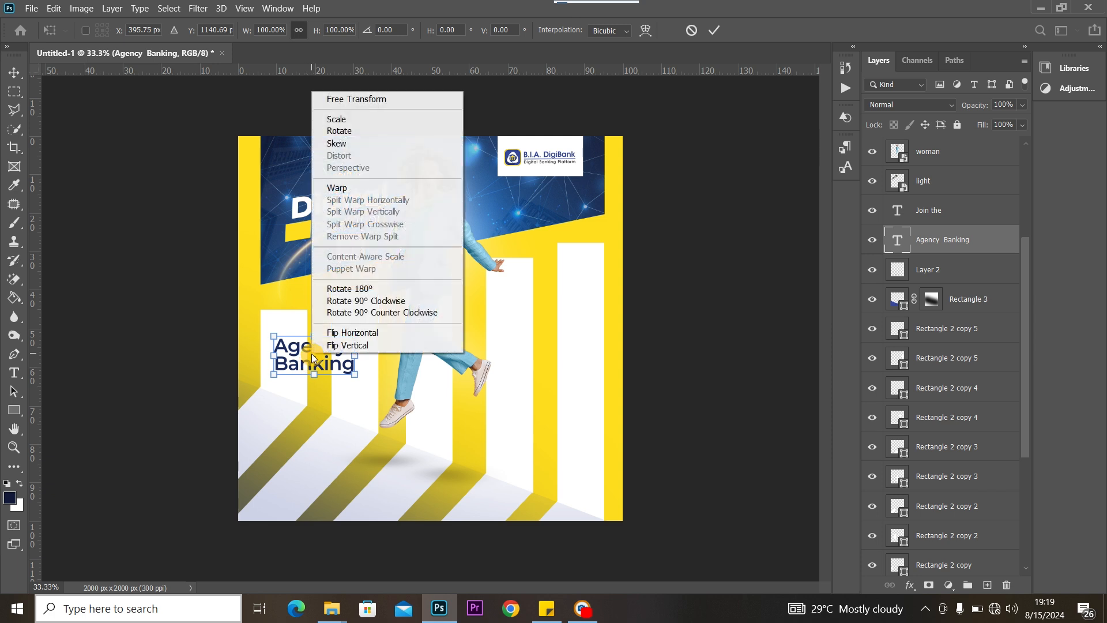
left_click(408, 318)
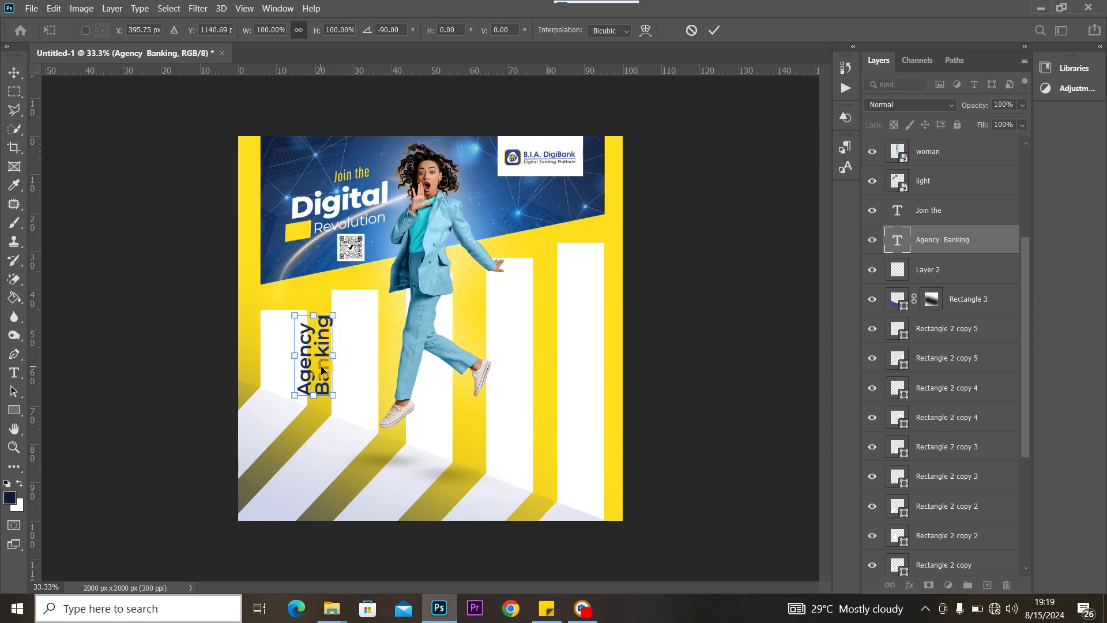
left_click_drag(323, 370, 290, 361)
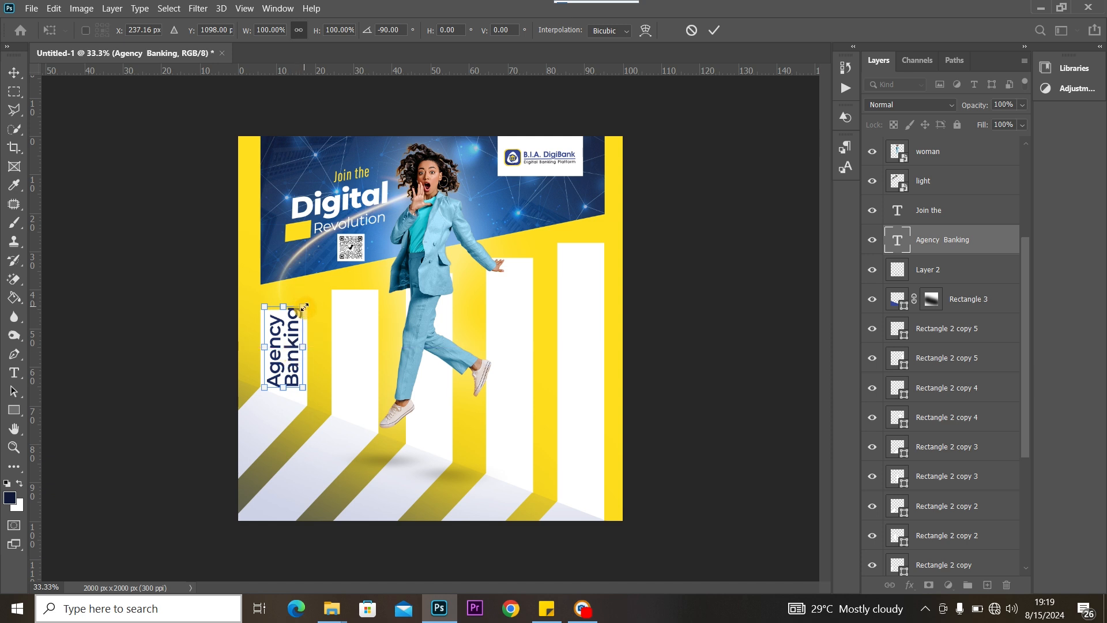
left_click_drag(304, 307, 293, 358)
left_click_drag(297, 317, 298, 321)
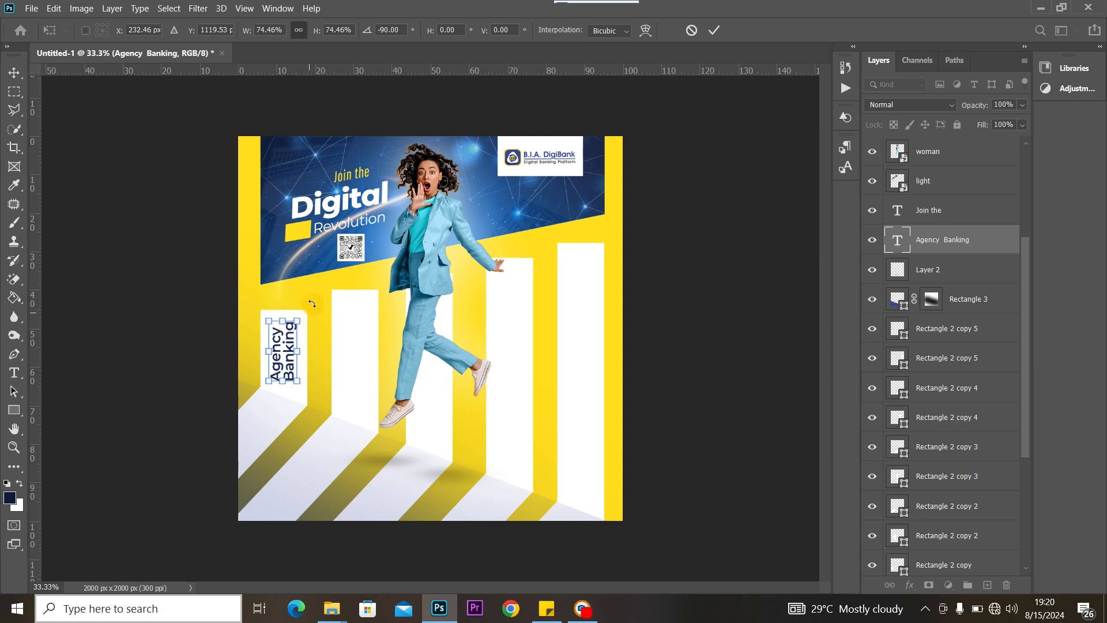
left_click(9, 72)
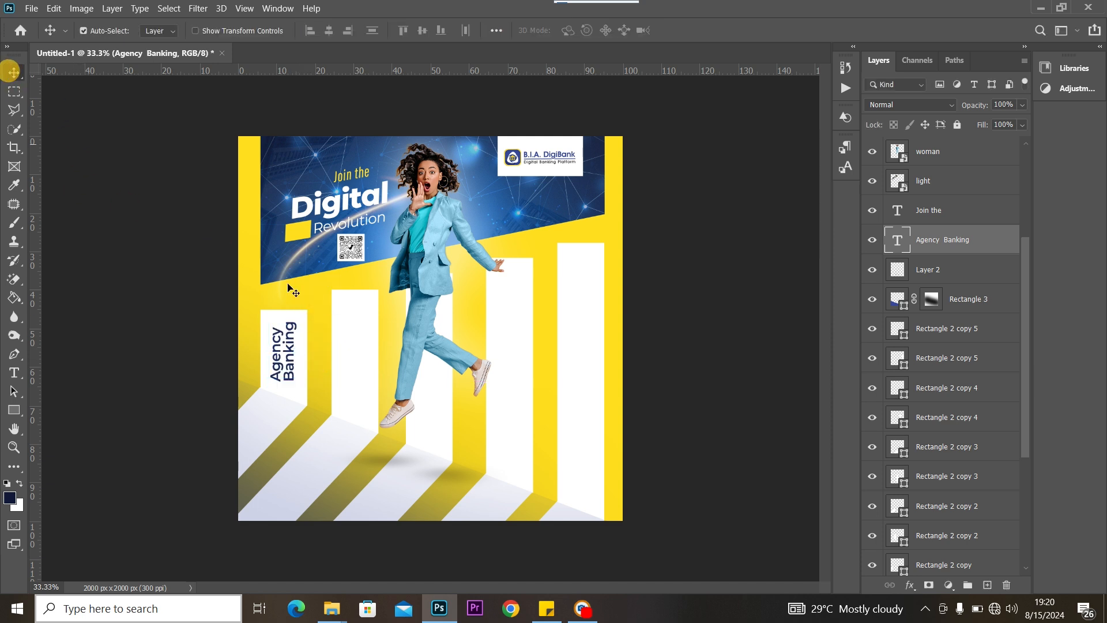
Duplicate the vertical "Agency Banking" label onto the second bar, and copy the "Digital Wallet" line from the sticky note.
left_click(283, 353)
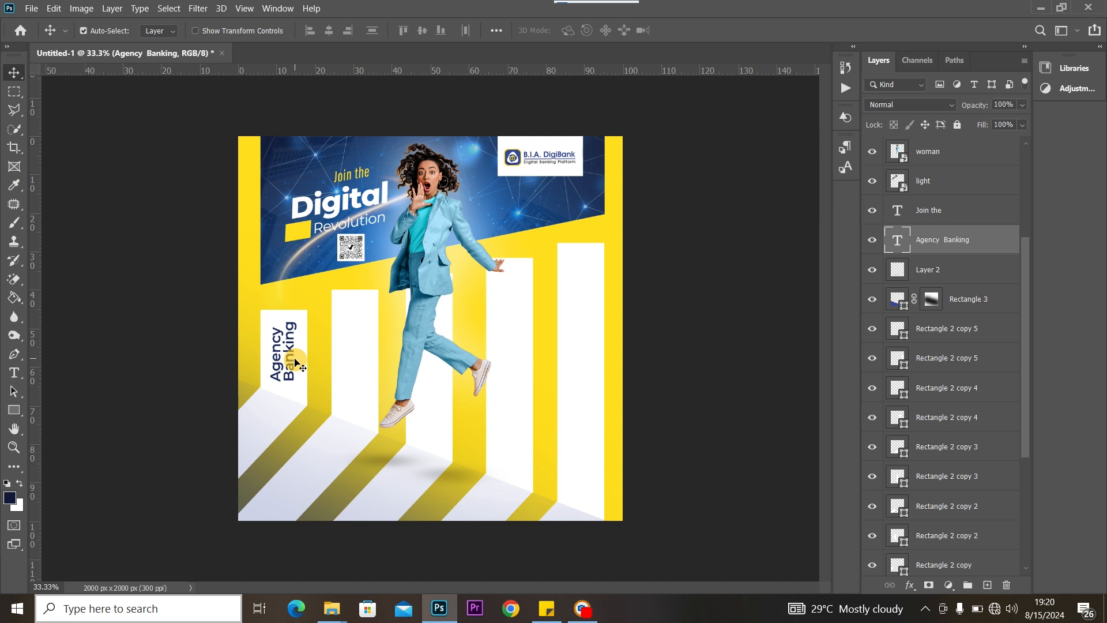
left_click_drag(295, 362, 362, 374)
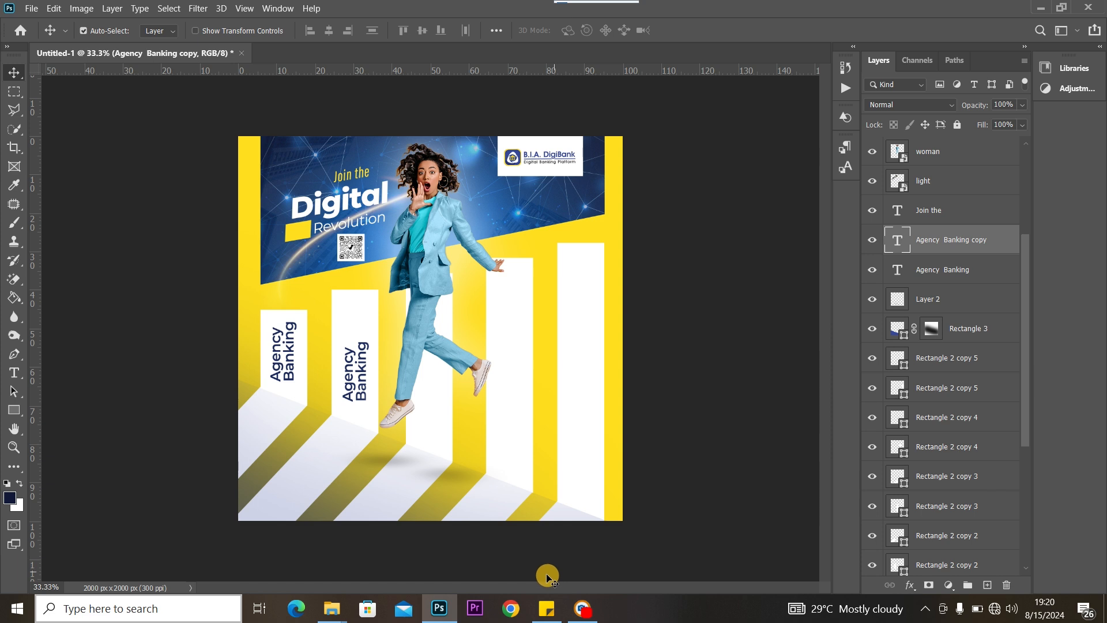
left_click(546, 609)
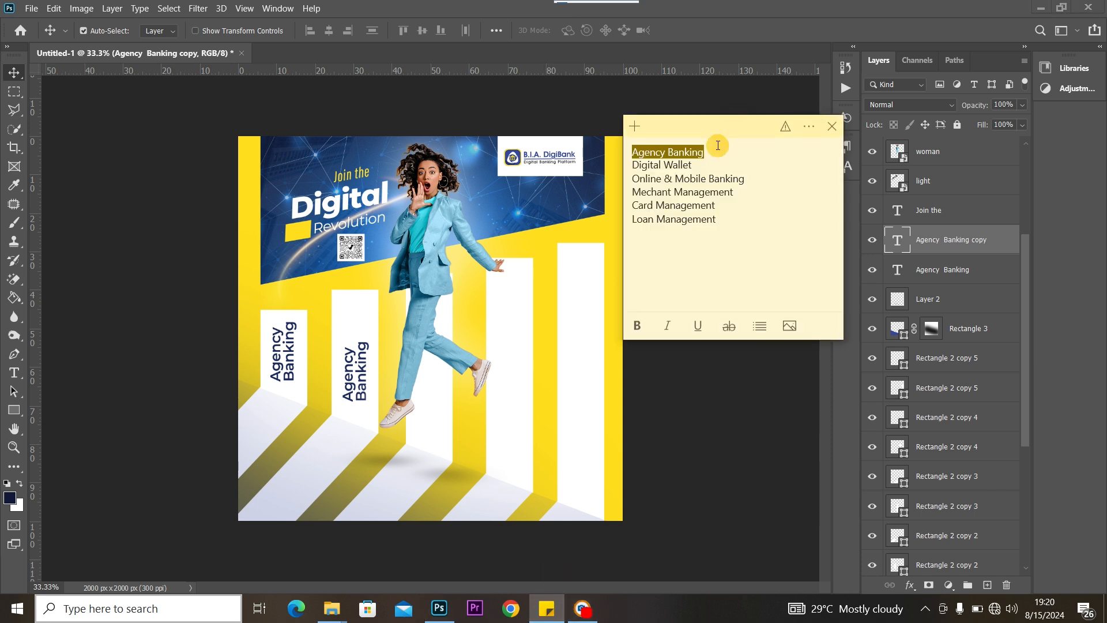
left_click_drag(692, 165, 633, 166)
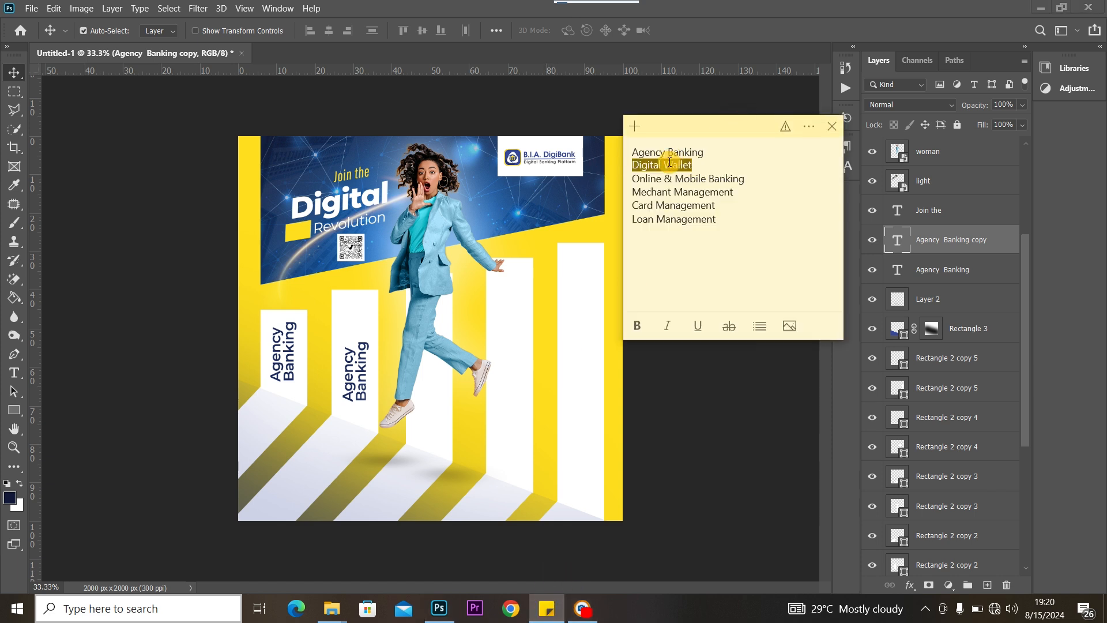
right_click(669, 163)
left_click(709, 176)
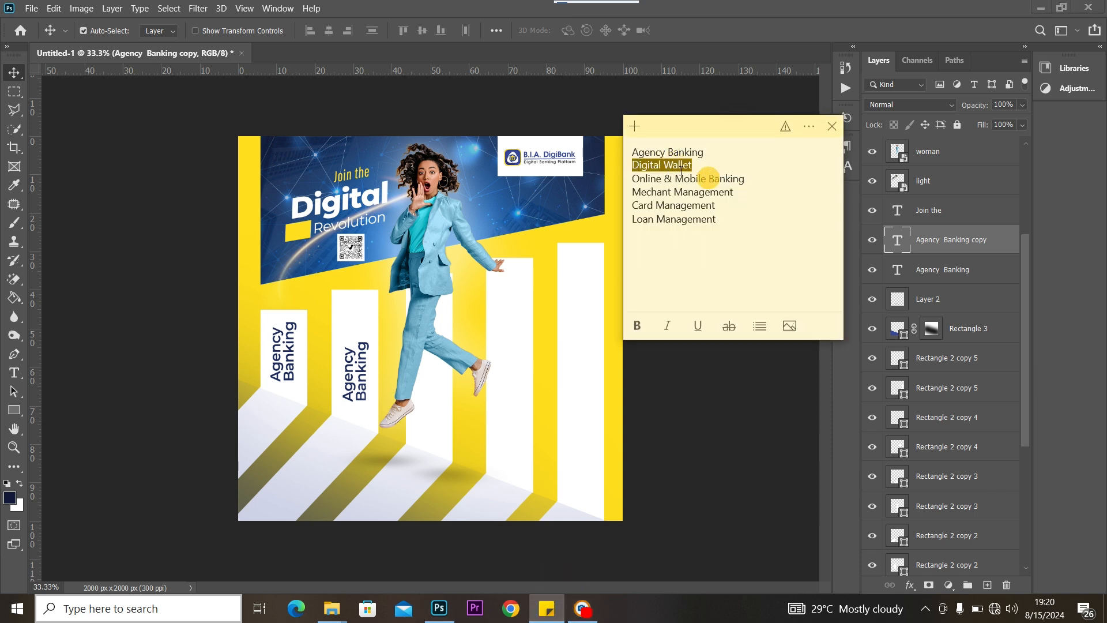
left_click(166, 146)
Replace the second bar's label with "Digital Wallet" split onto two lines, and center it on the bar.
double_click(357, 375)
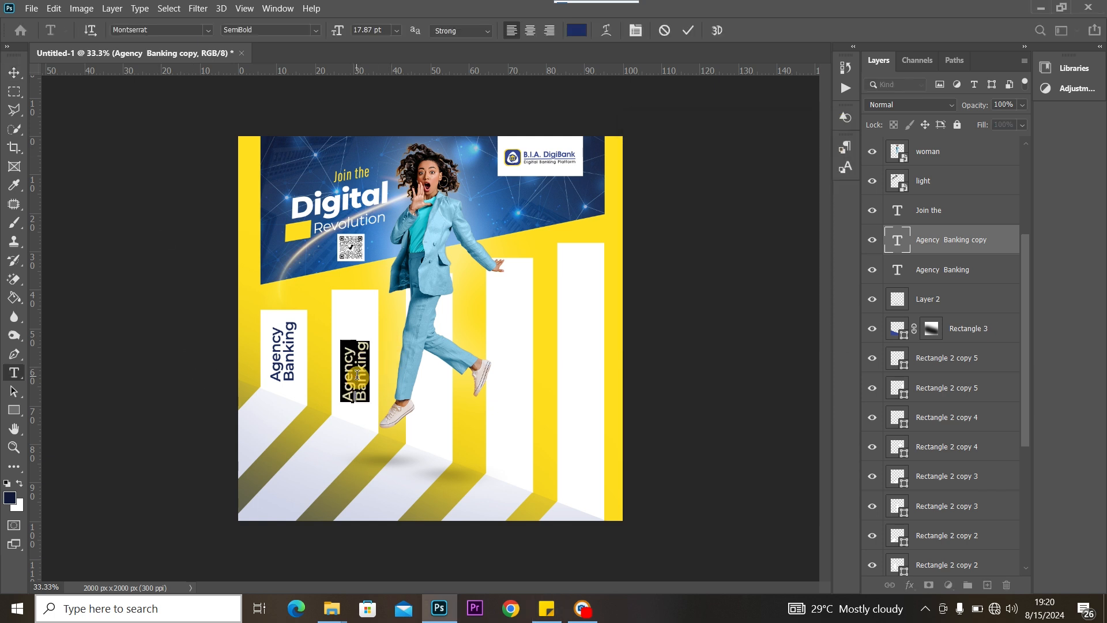
key("ctrl+v")
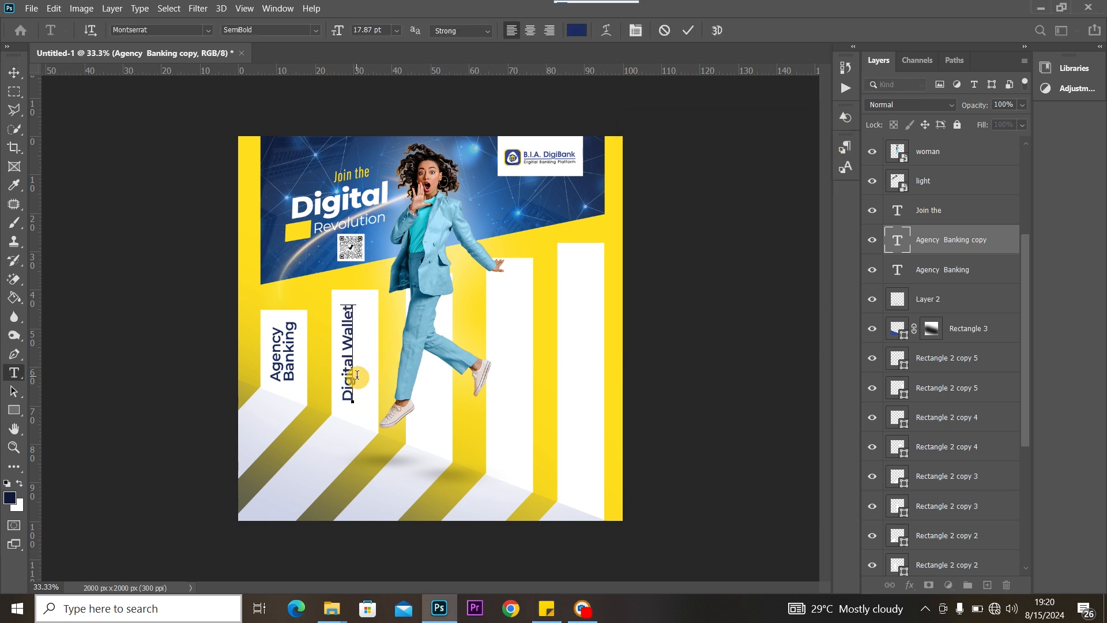
left_click(341, 343)
key("Return")
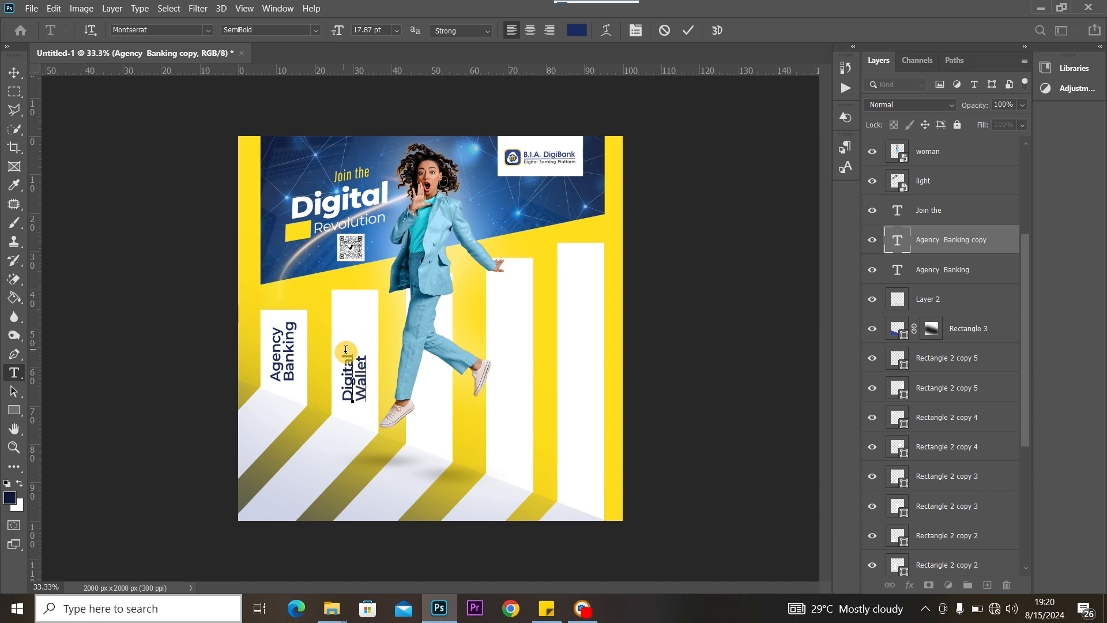
left_click(18, 73)
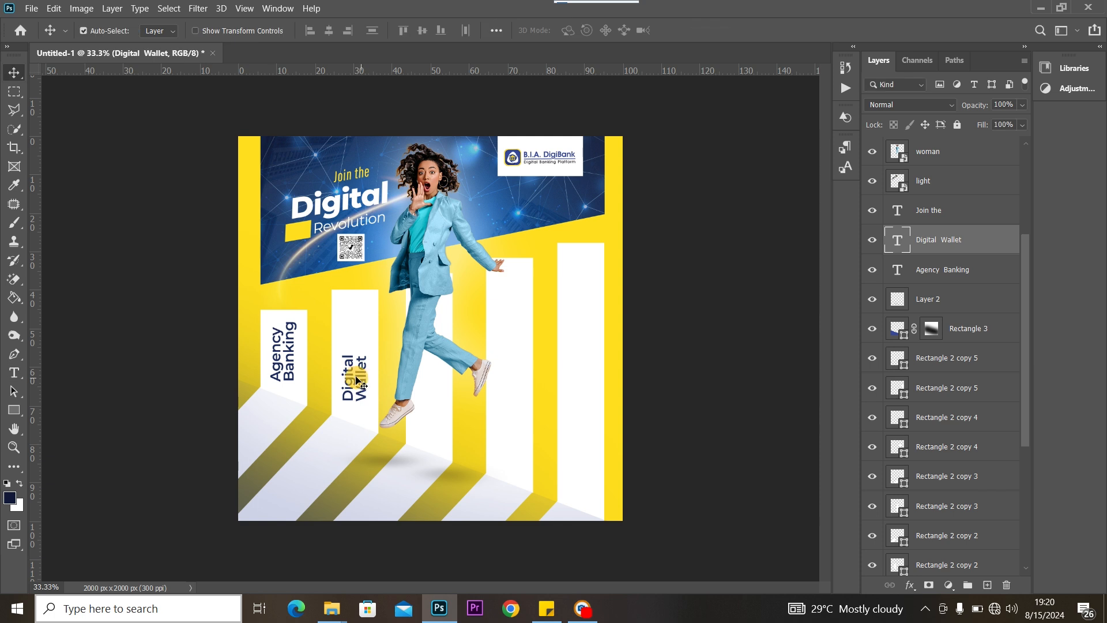
left_click_drag(352, 380, 355, 373)
Switch to the sticky note, copy its "Online & Mobile Banking" line, and return to the flyer in Photoshop.
left_click(547, 609)
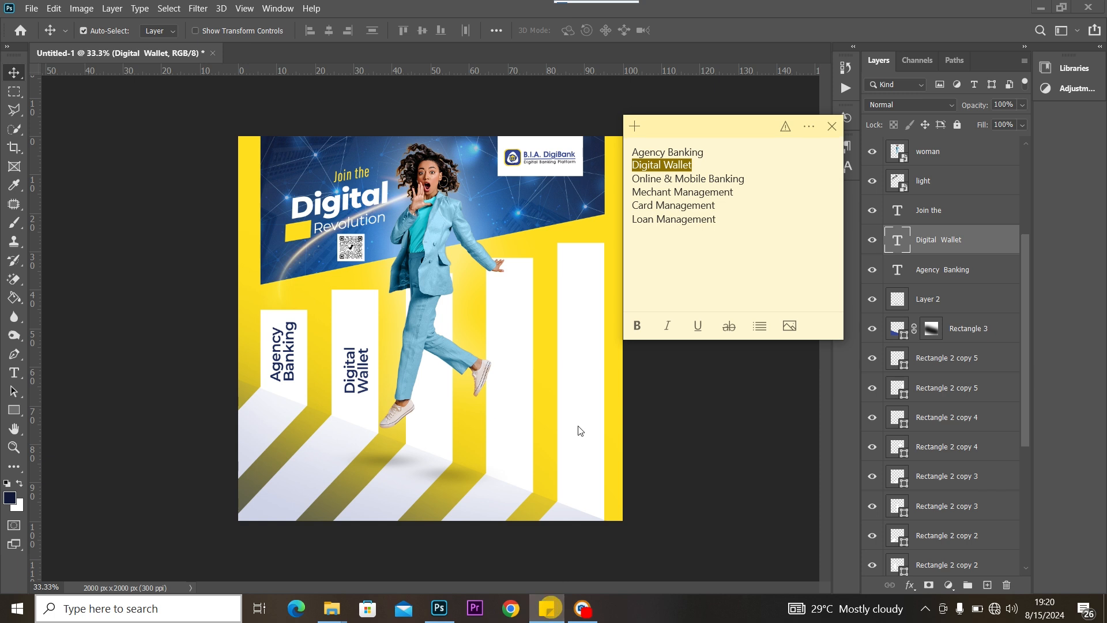
left_click(748, 178)
left_click_drag(731, 182, 632, 180)
right_click(666, 183)
left_click(705, 198)
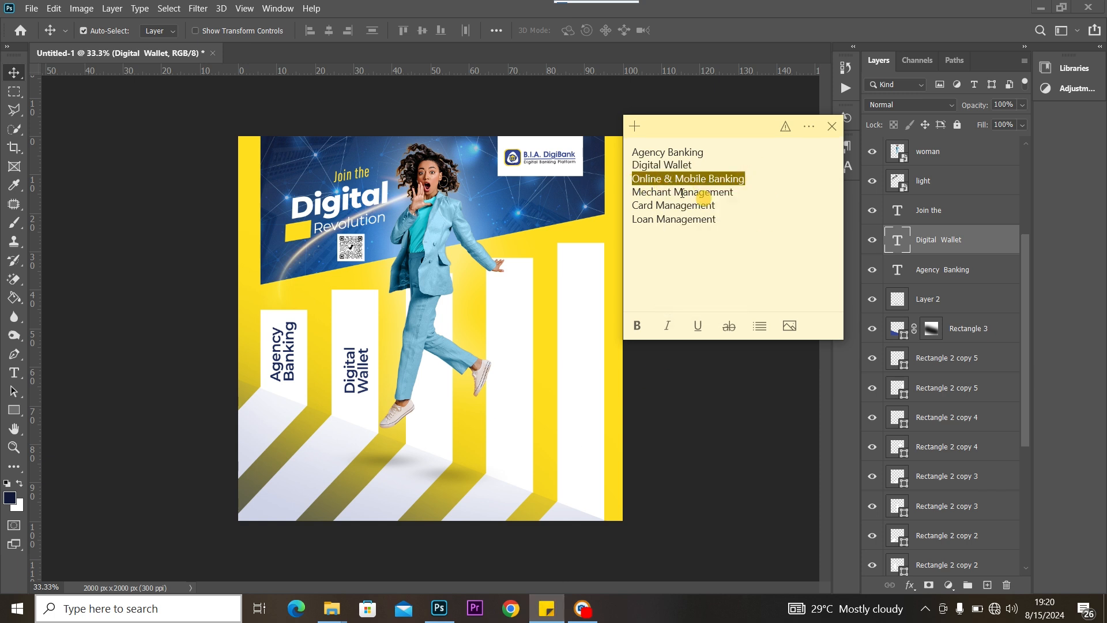
left_click(264, 210)
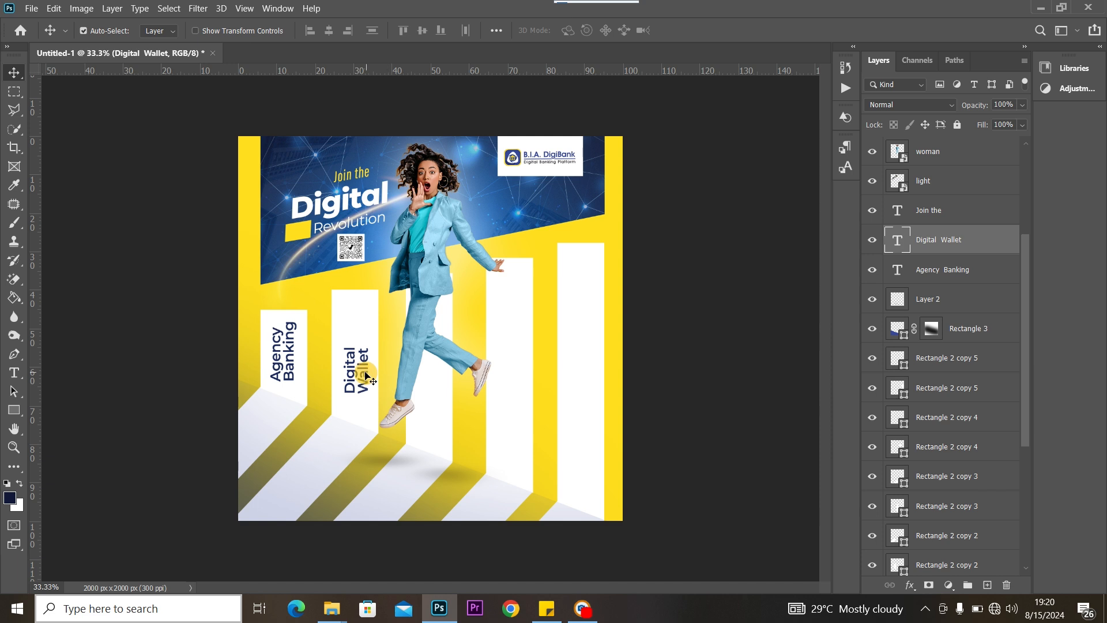
Duplicate the "Digital Wallet" label, replace its text with "Online & Mobile Banking" on two lines, and place it on the fourth bar.
key("ctrl+j")
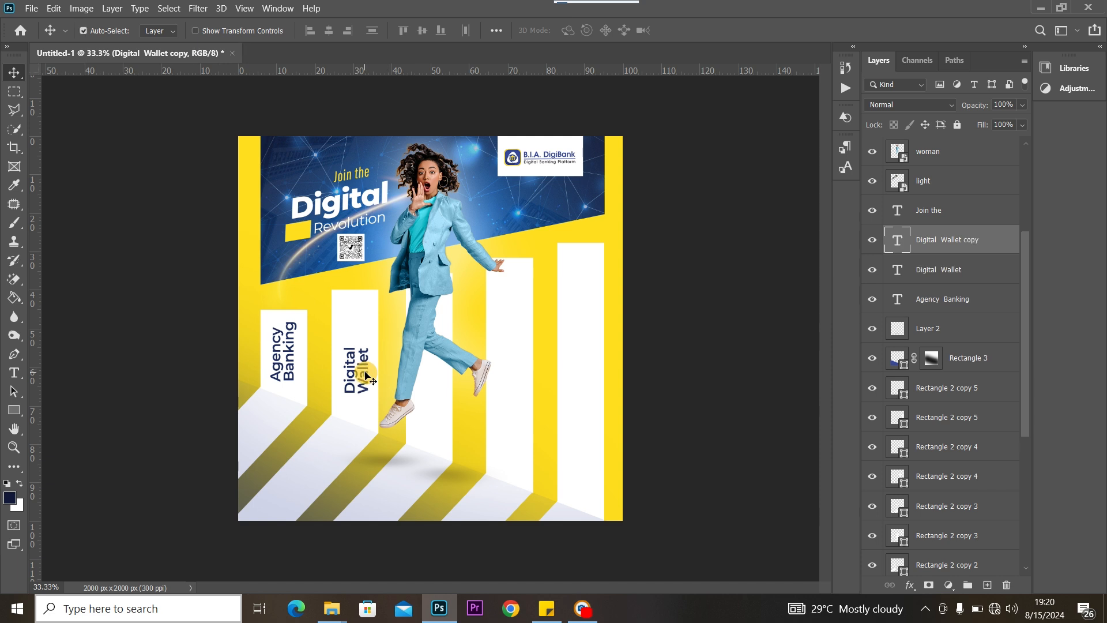
left_click_drag(365, 372, 438, 408)
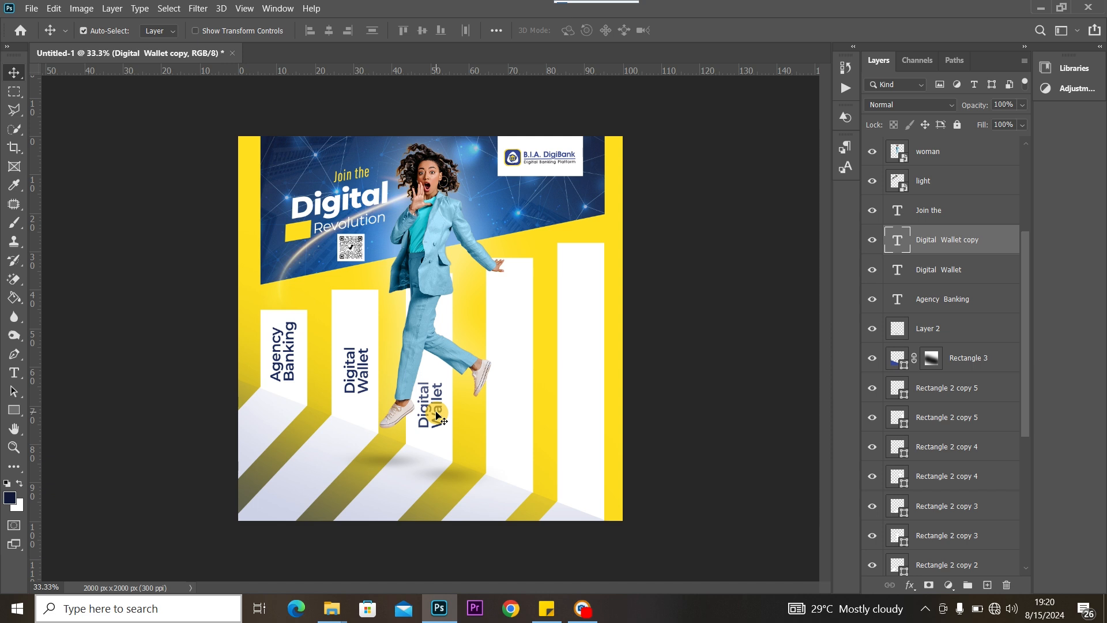
double_click(438, 409)
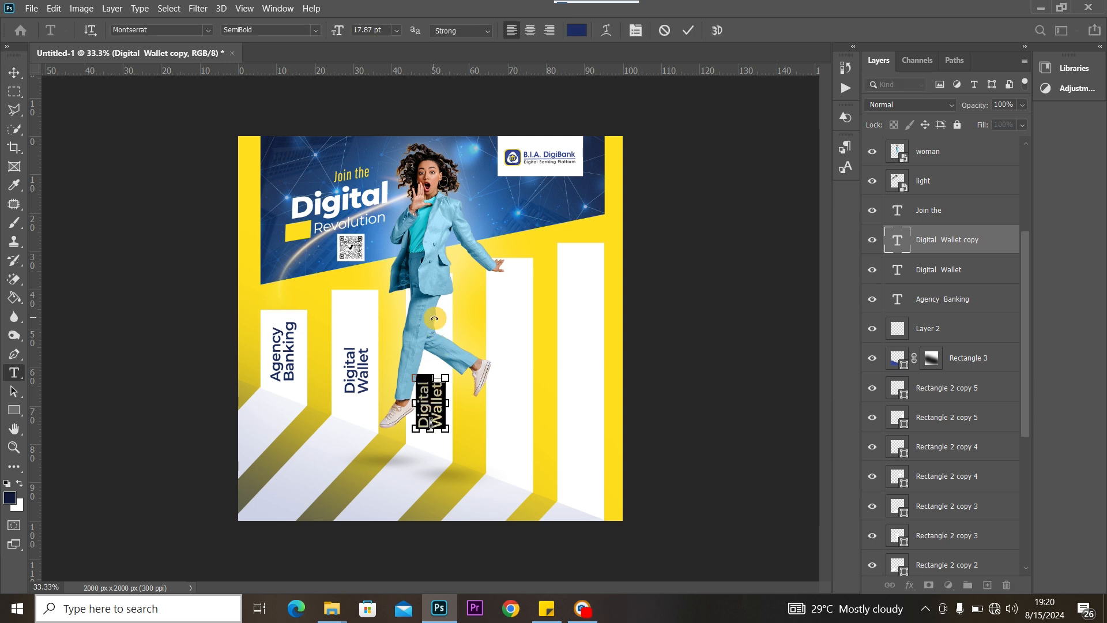
key("ctrl+v")
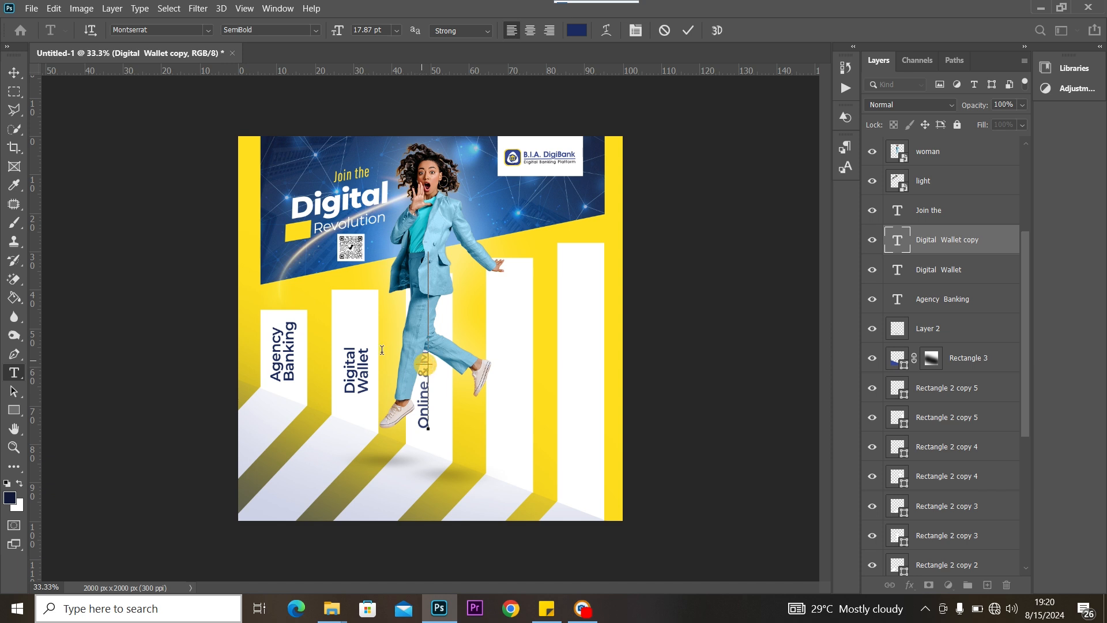
key("Return")
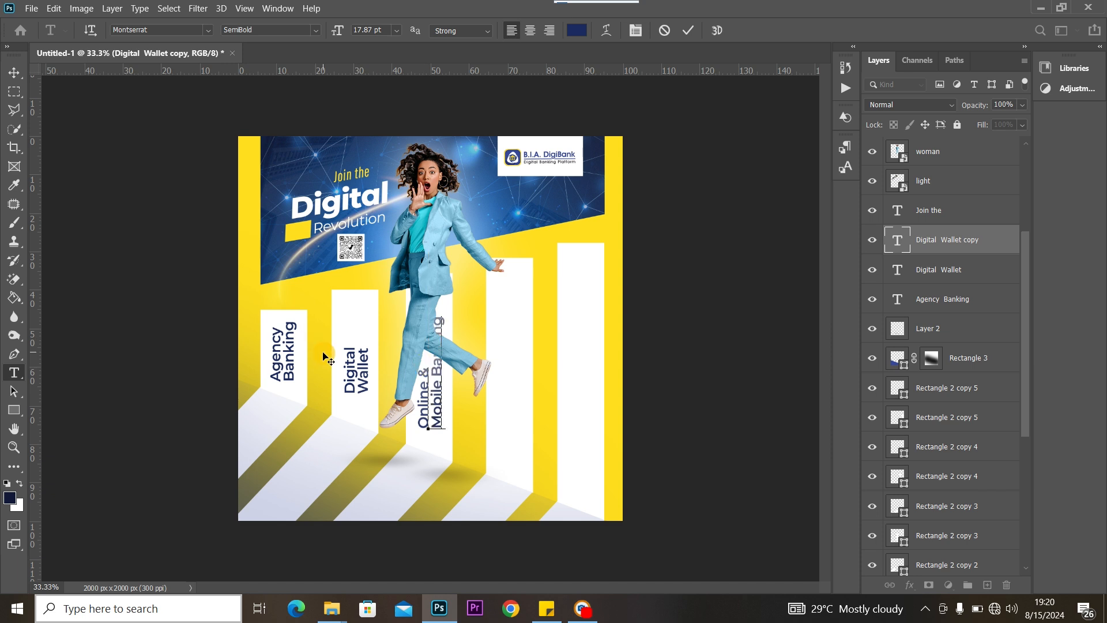
left_click(14, 72)
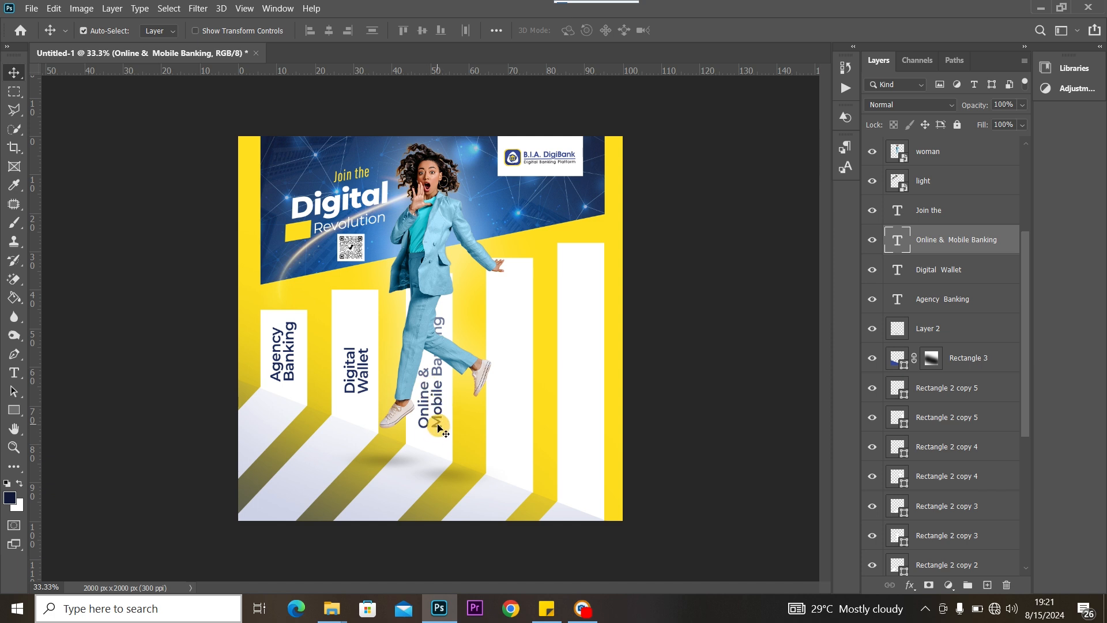
left_click_drag(438, 431, 516, 445)
left_click_drag(515, 430, 516, 441)
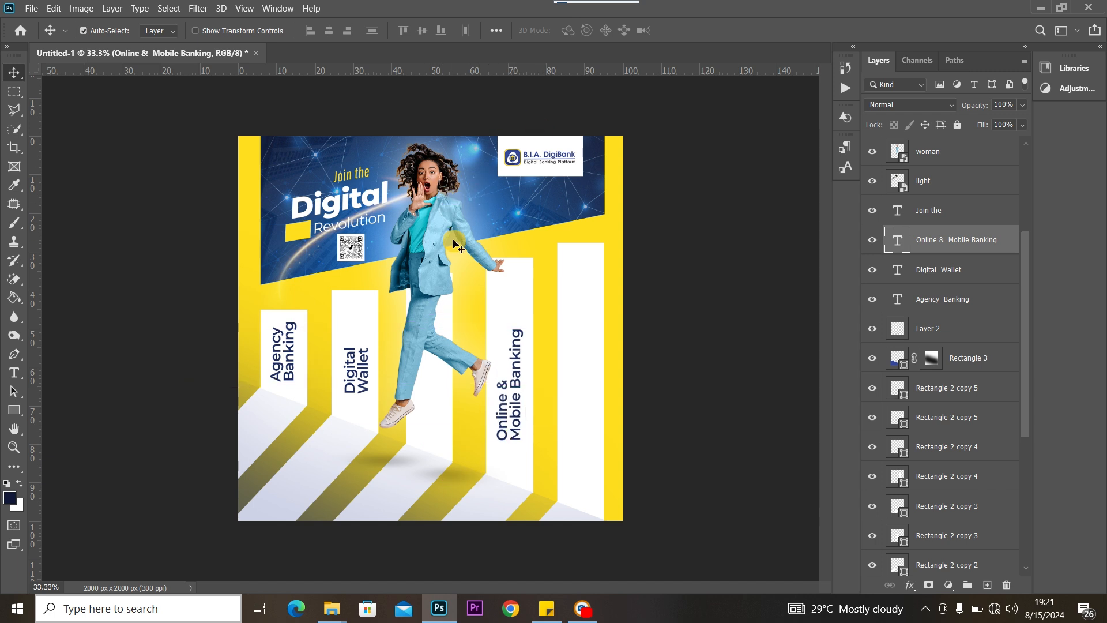
Switch to the sticky note, copy its "Mechant Management" line, and return to the flyer in Photoshop.
left_click(547, 608)
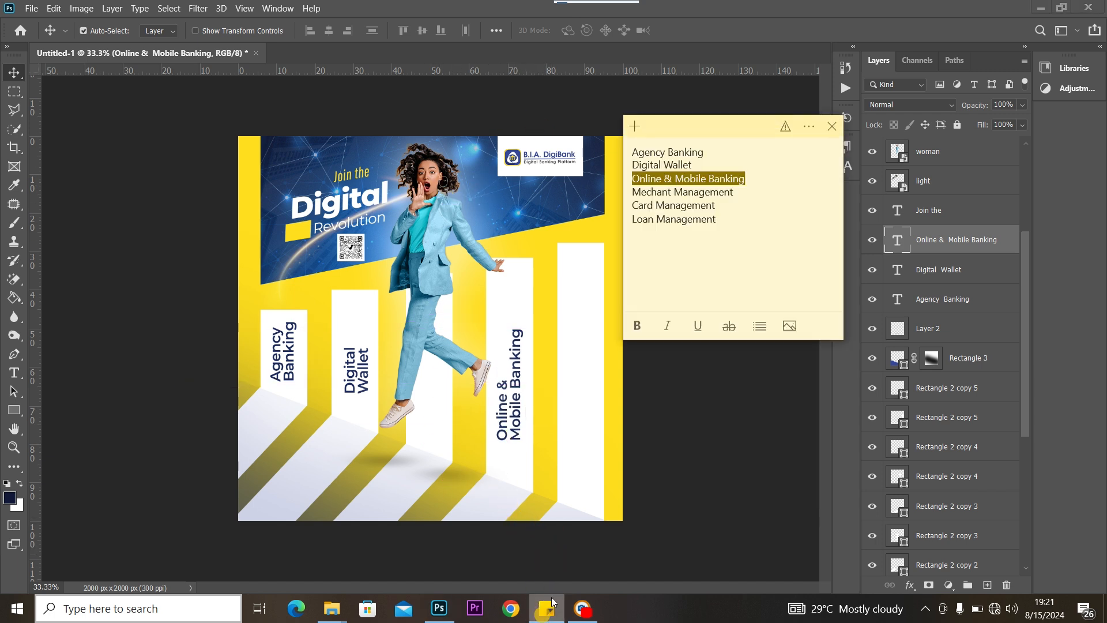
left_click(753, 206)
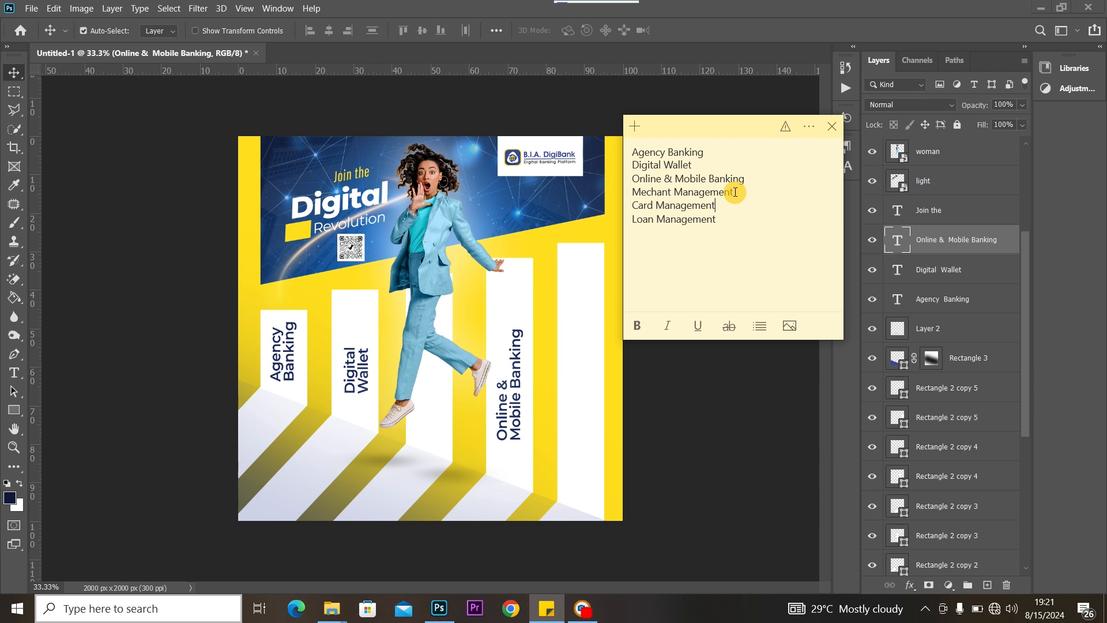
left_click_drag(736, 192, 606, 192)
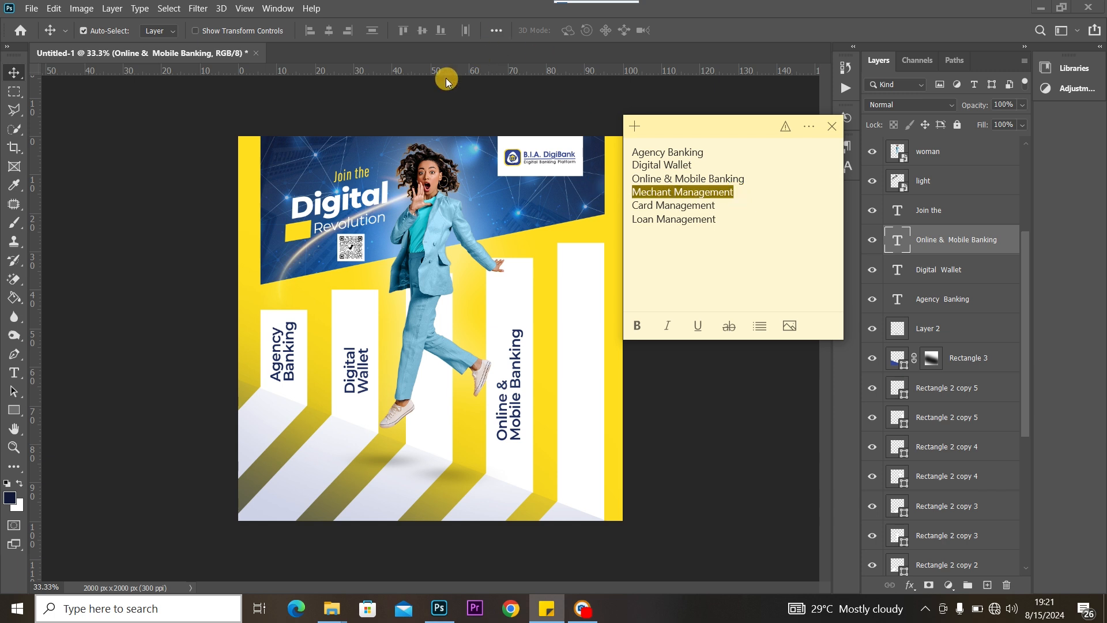
left_click(398, 108)
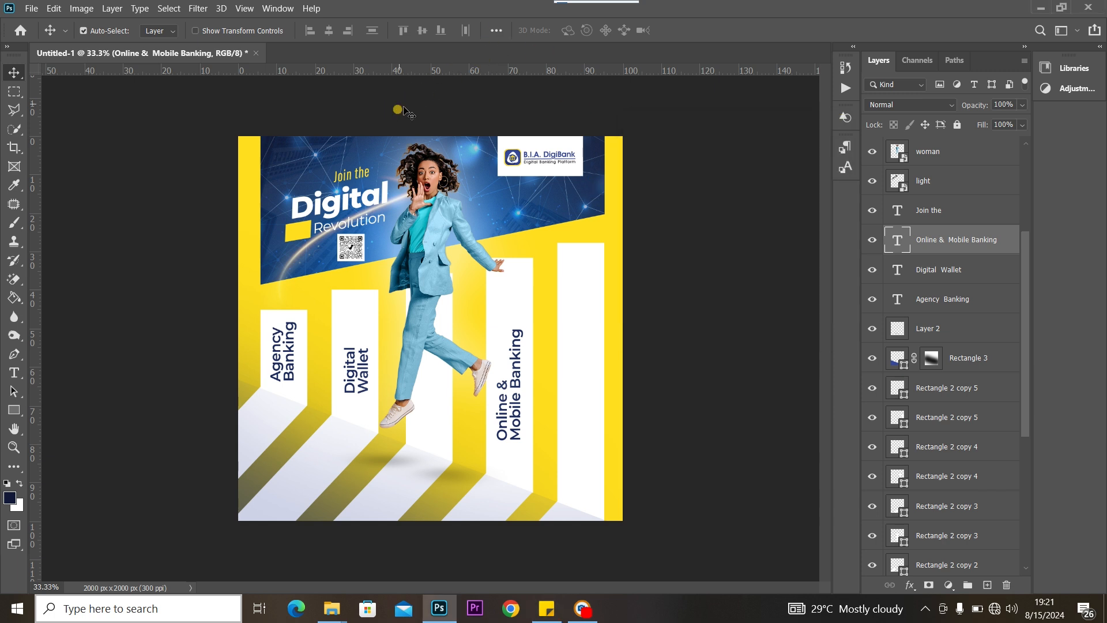
Duplicate the "Online & Mobile Banking" label onto the fifth bar and replace its text with "Mechant Management" split onto two lines.
left_click(527, 407, "alt")
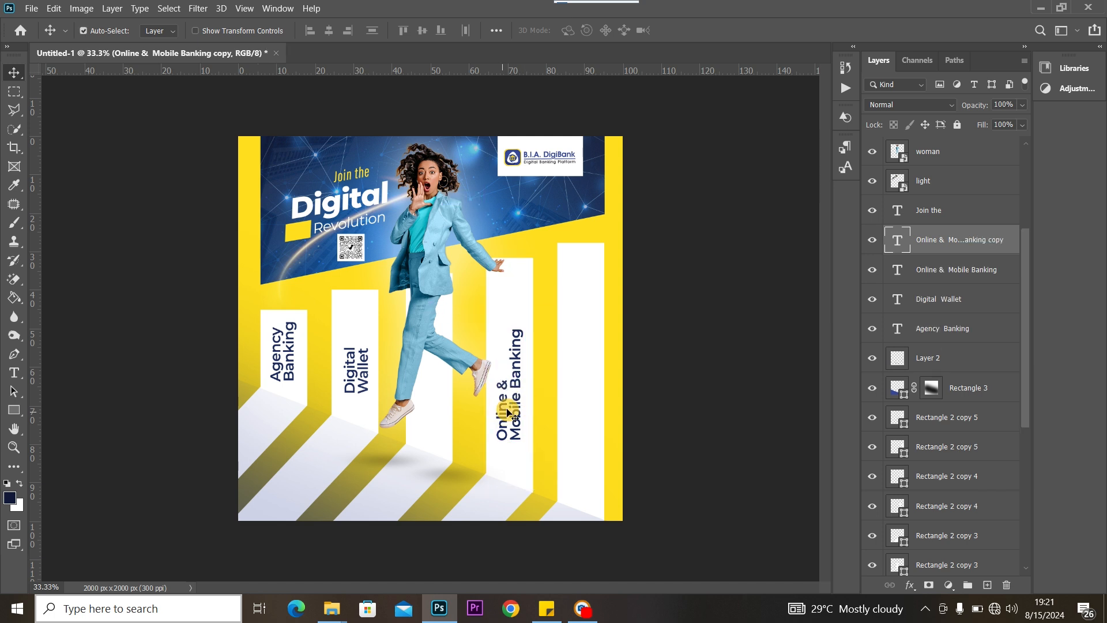
left_click_drag(518, 409, 587, 421)
double_click(587, 423)
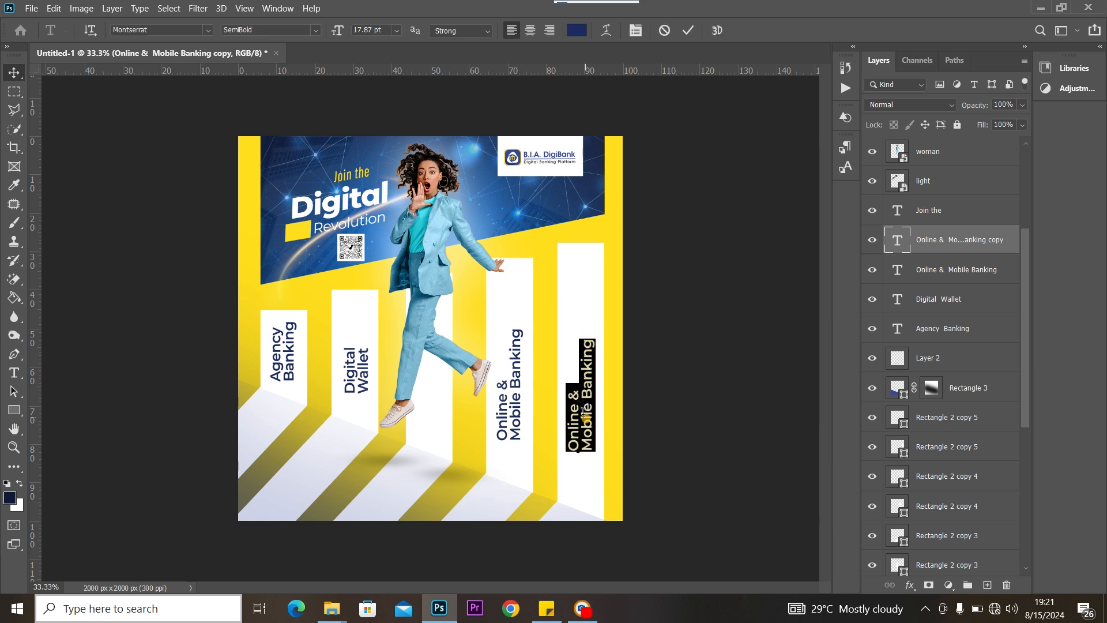
type("Mechant Management")
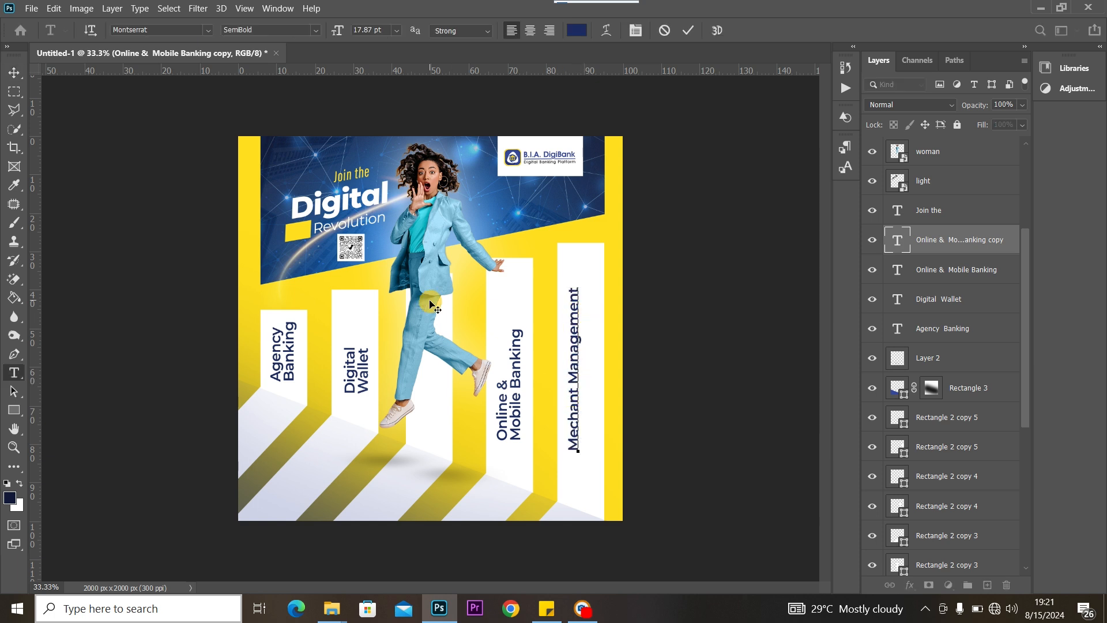
key("Return")
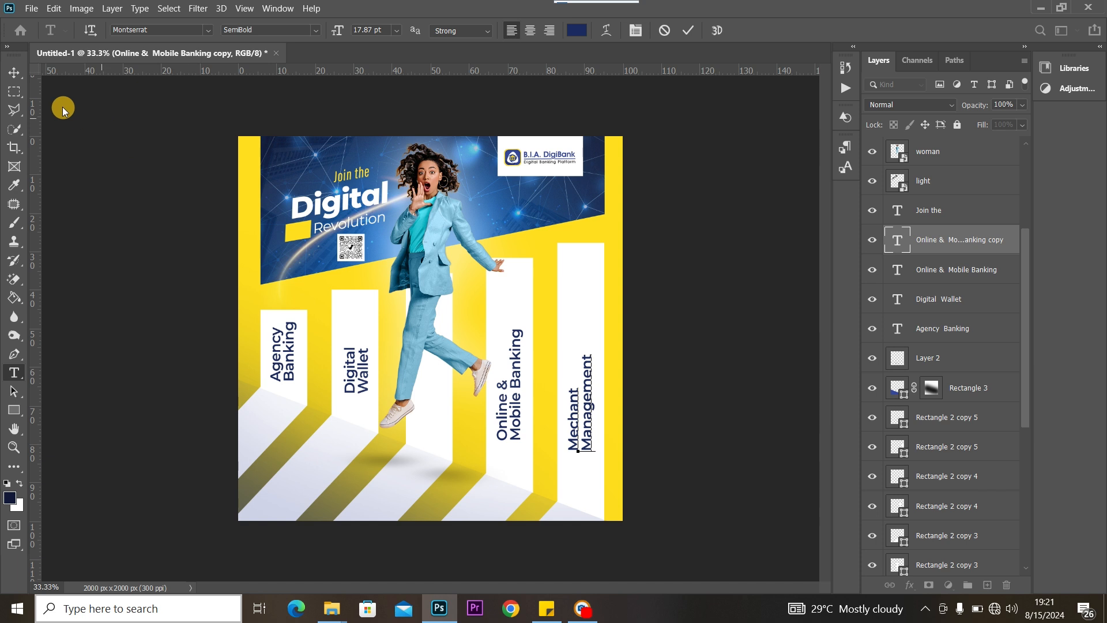
left_click(15, 73)
Duplicate the "Digital Wallet" label onto the third bar and move the copy's layer above the woman layer.
left_click(359, 368)
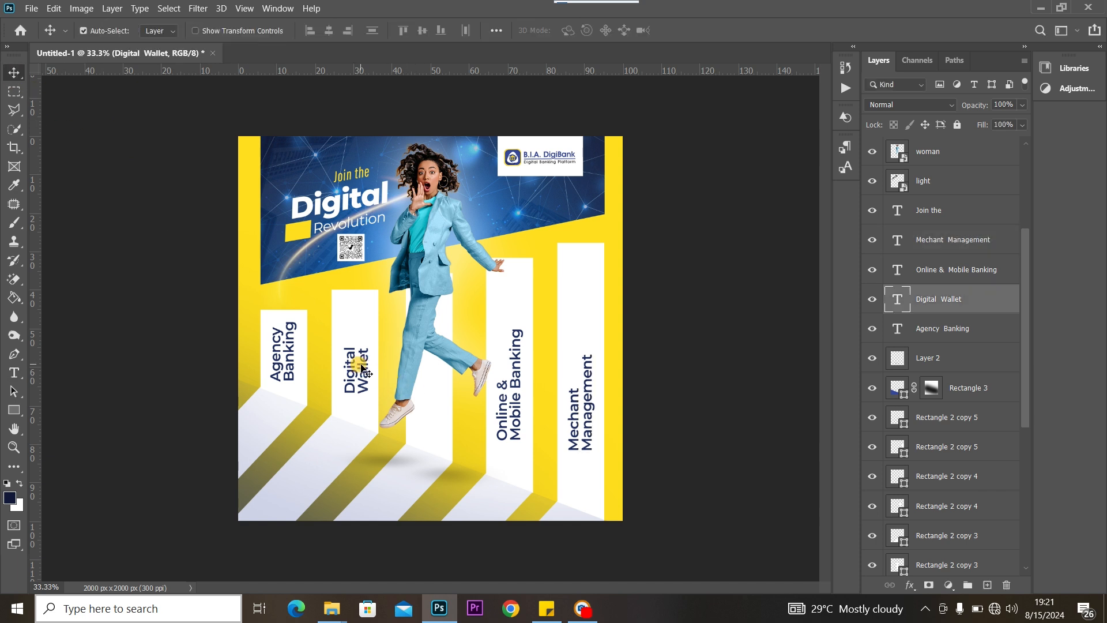
left_click_drag(364, 372, 440, 396)
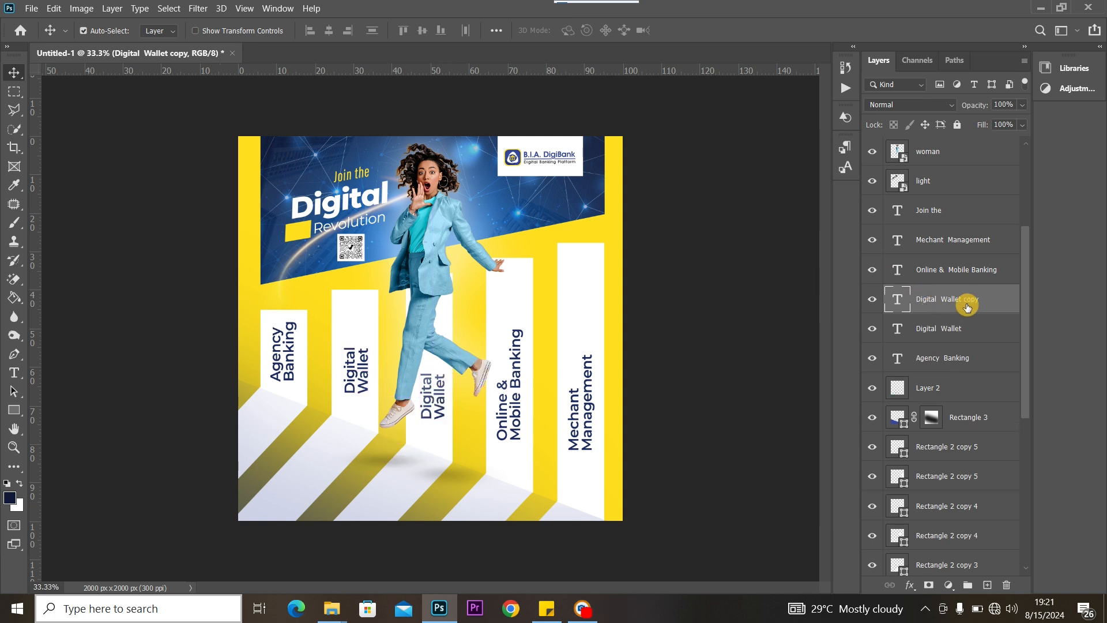
left_click_drag(975, 300, 984, 143)
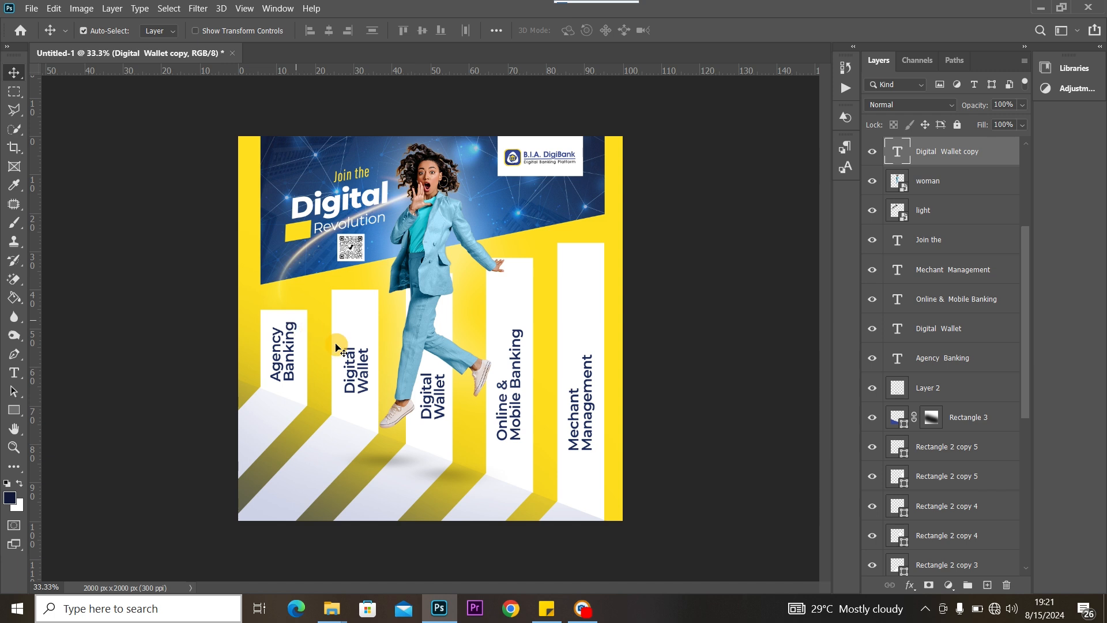
Switch to the sticky note, copy its "Card Management" line, and return to the flyer in Photoshop.
left_click(358, 371)
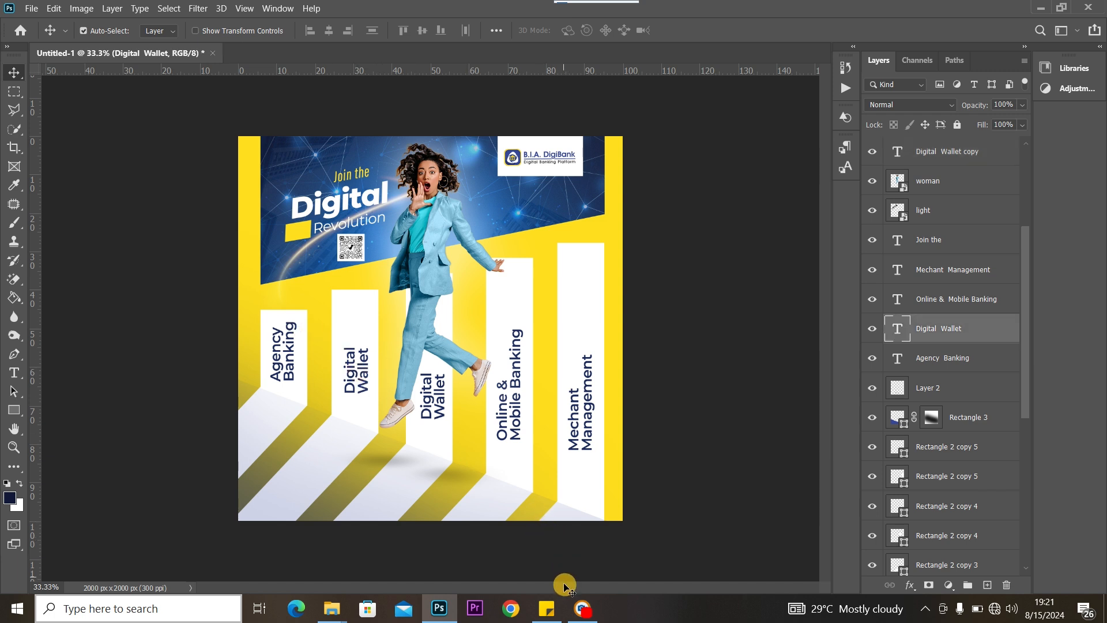
left_click(548, 607)
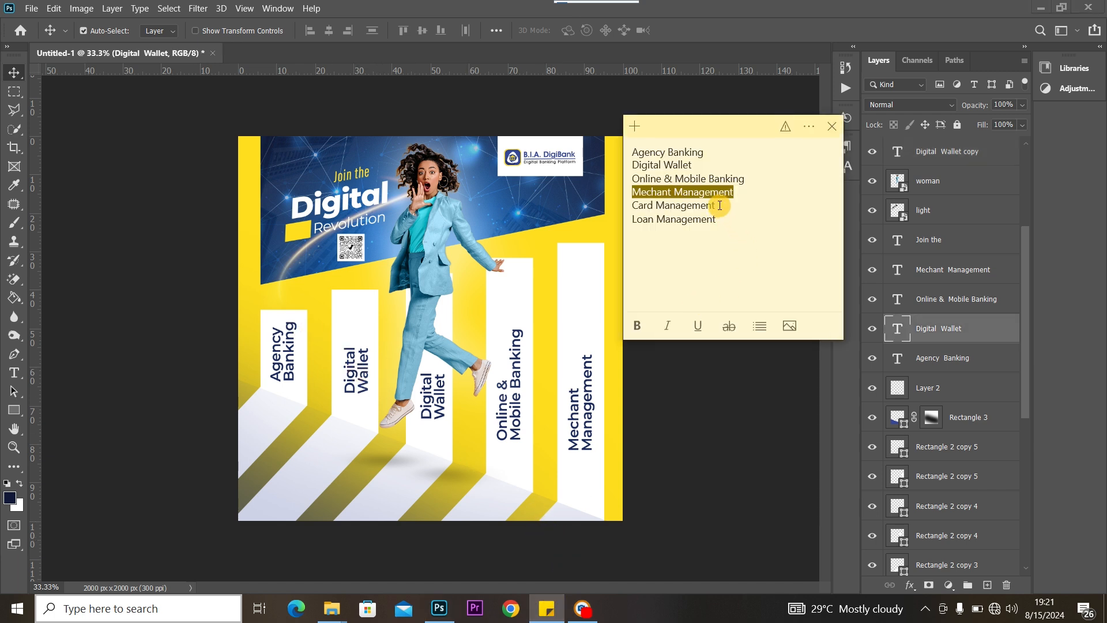
left_click_drag(720, 205, 633, 206)
right_click(646, 209)
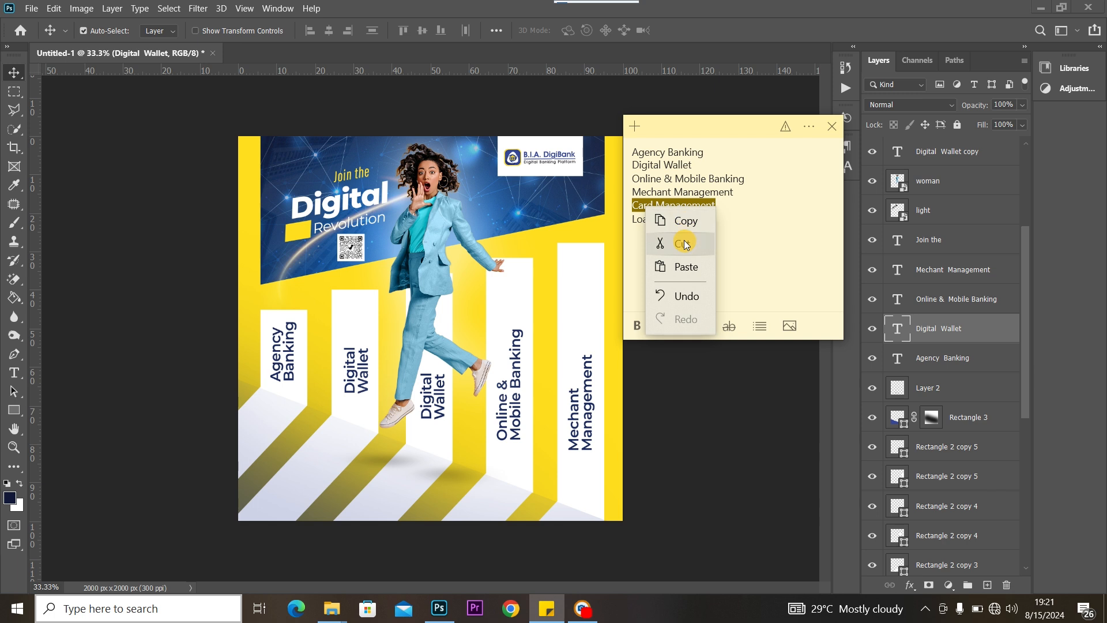
left_click(689, 222)
left_click(753, 95)
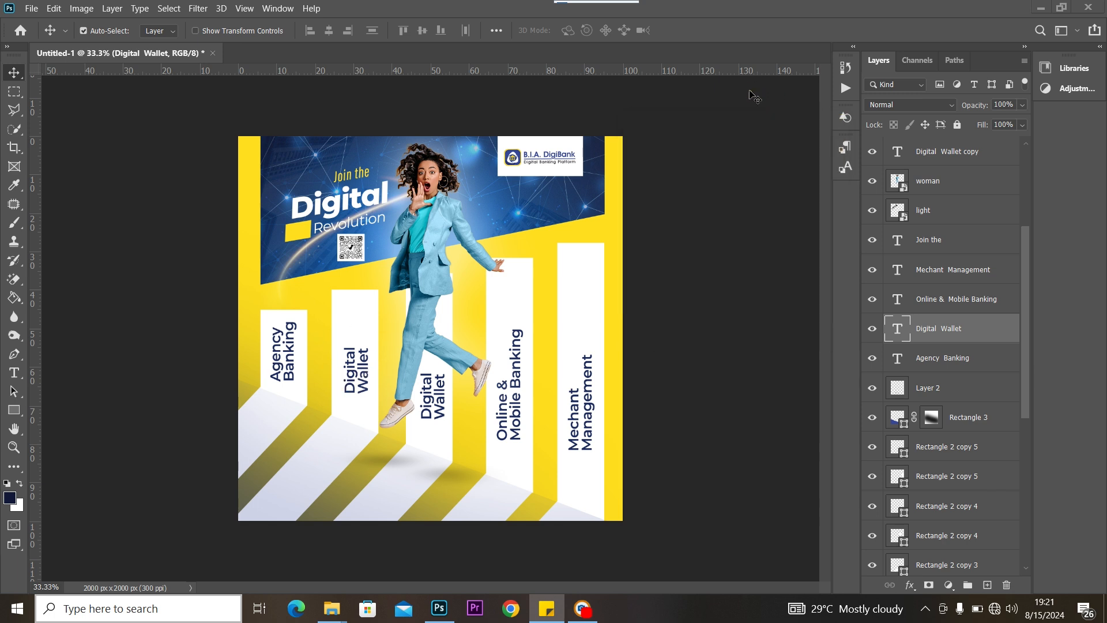
Replace the second bar's "Digital Wallet" label with "Card Management" split onto two lines.
left_click(352, 368)
double_click(356, 368)
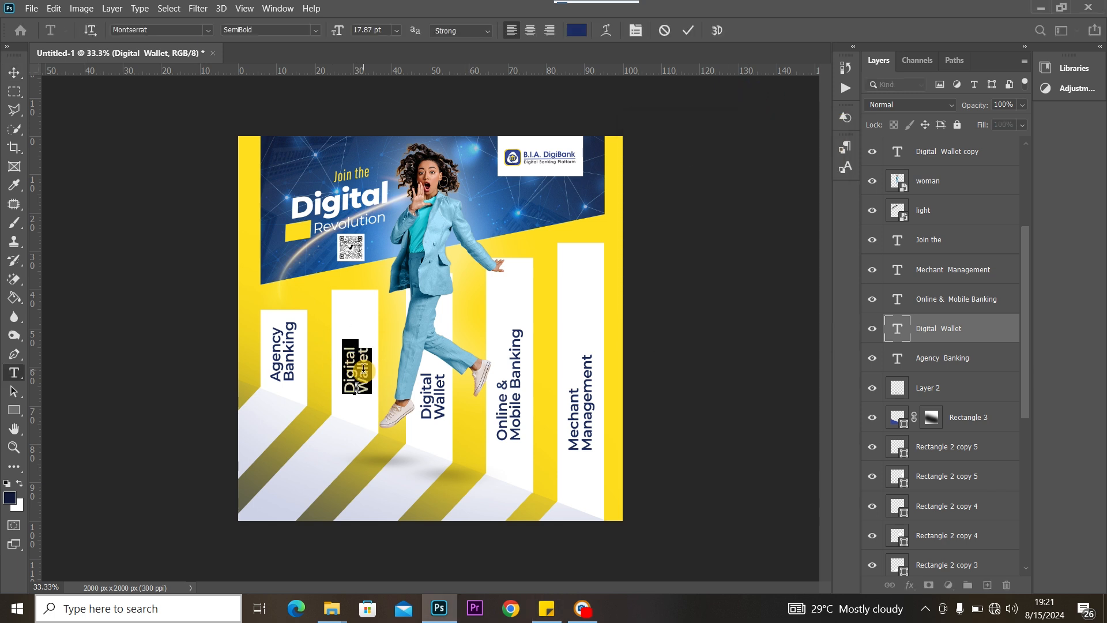
key("ctrl+v")
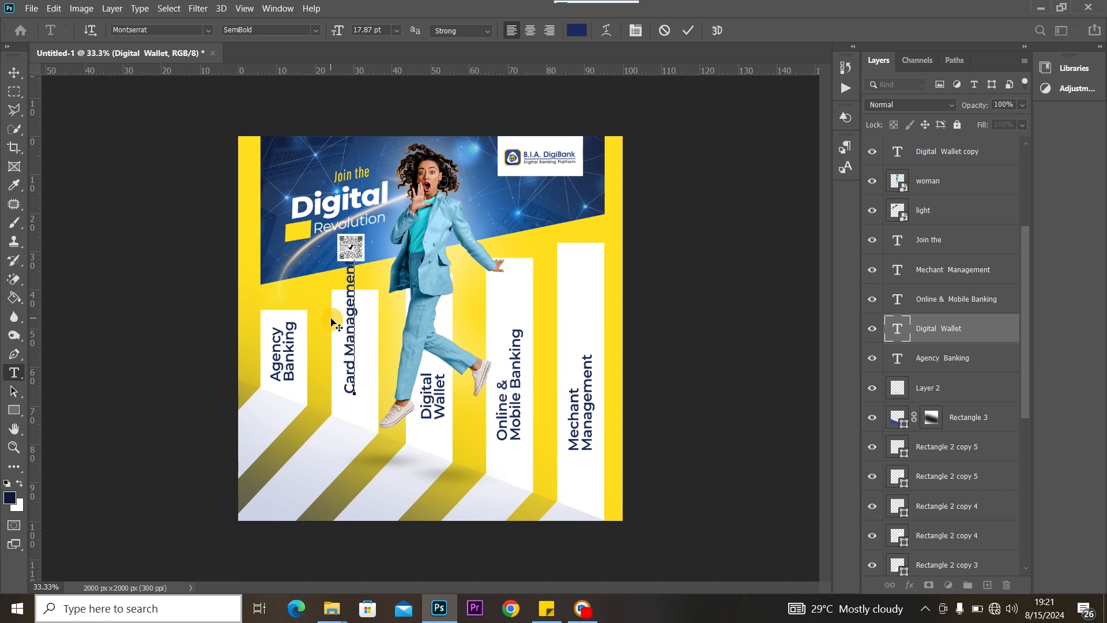
key("Return")
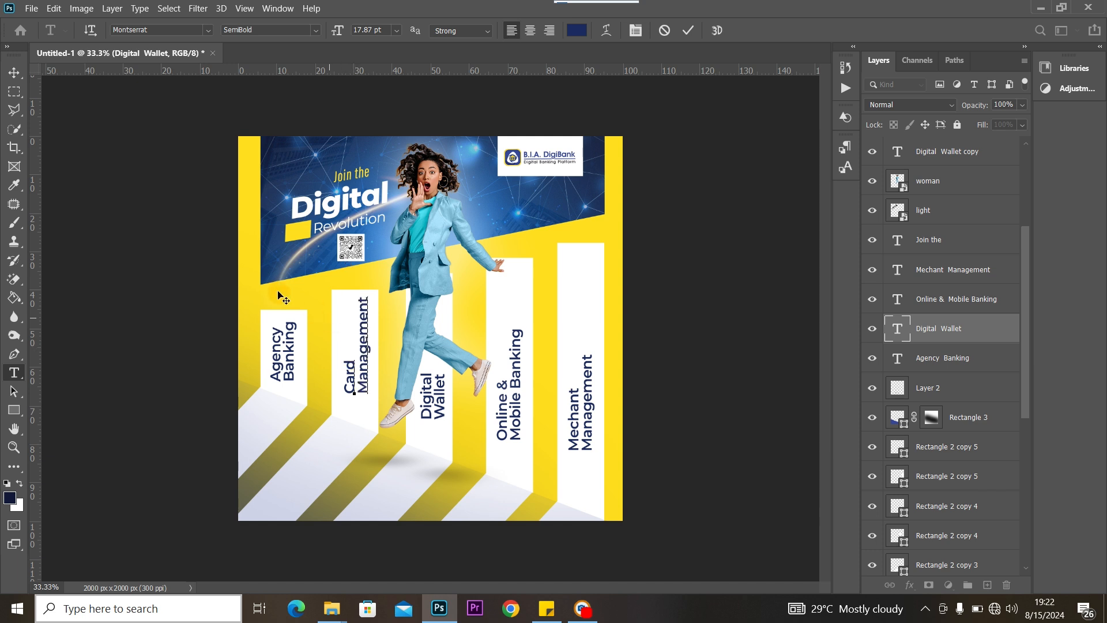
left_click(14, 72)
left_click(136, 221)
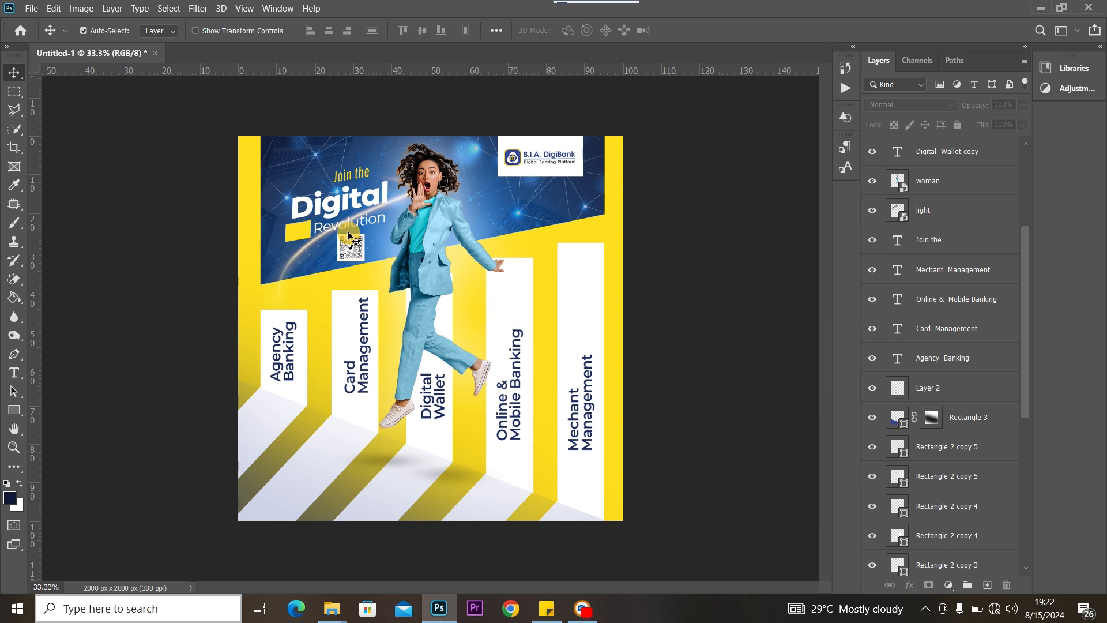
Move the QR code from below the headline to the lower end of the fifth bar, under "Mechant Management".
left_click(354, 251)
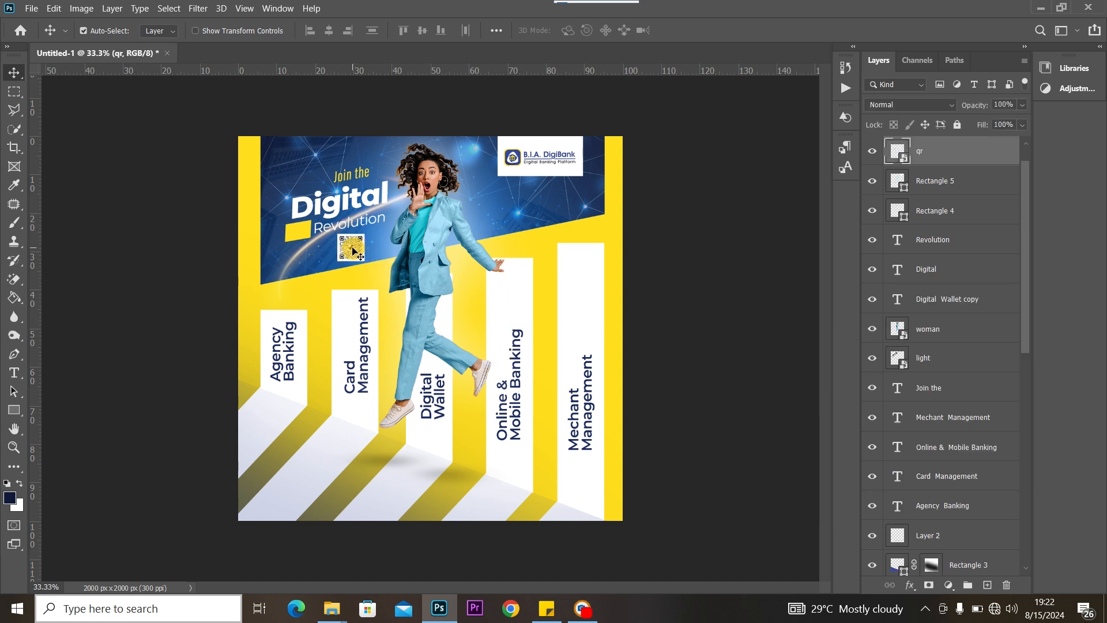
left_click_drag(353, 251, 582, 485)
left_click(721, 316)
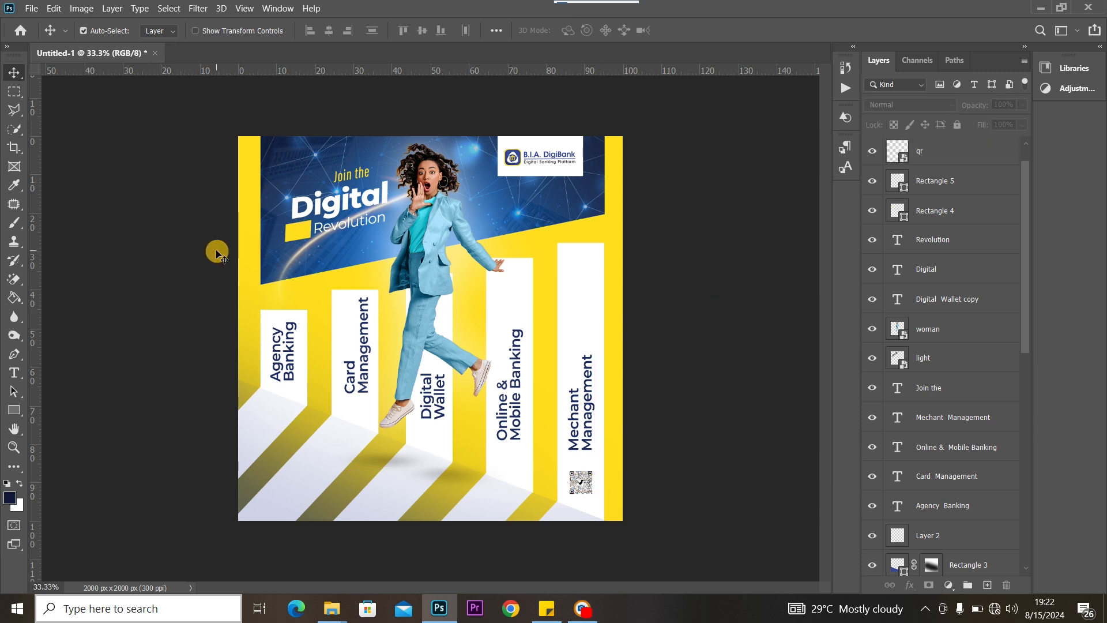
Change the flyer's solid background fill to the lime yellow e6ff15.
left_click(434, 229)
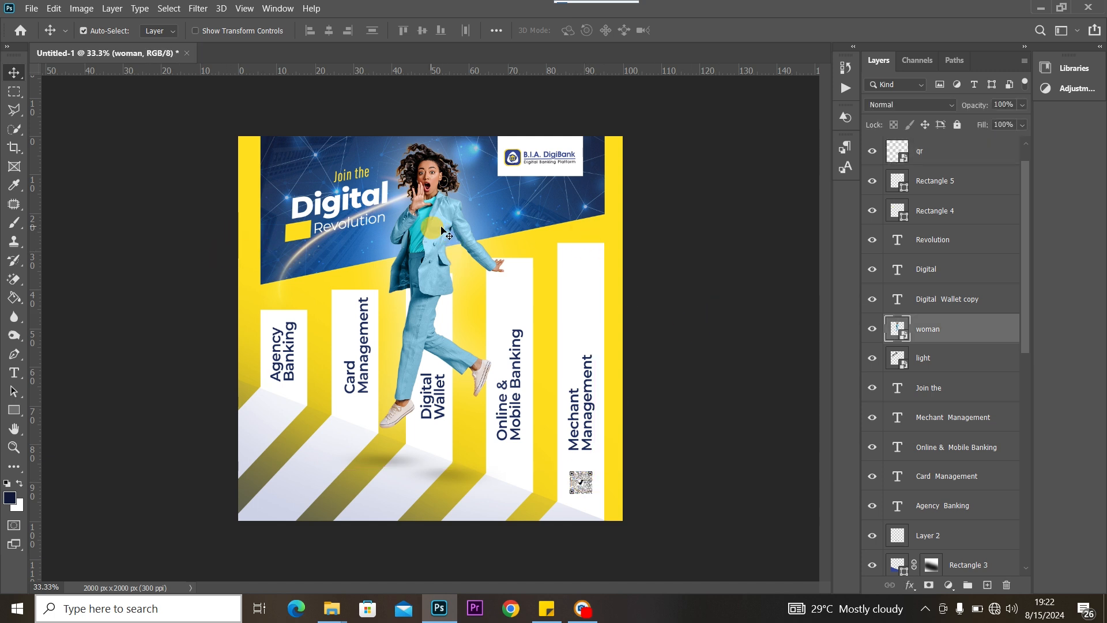
left_click(616, 224)
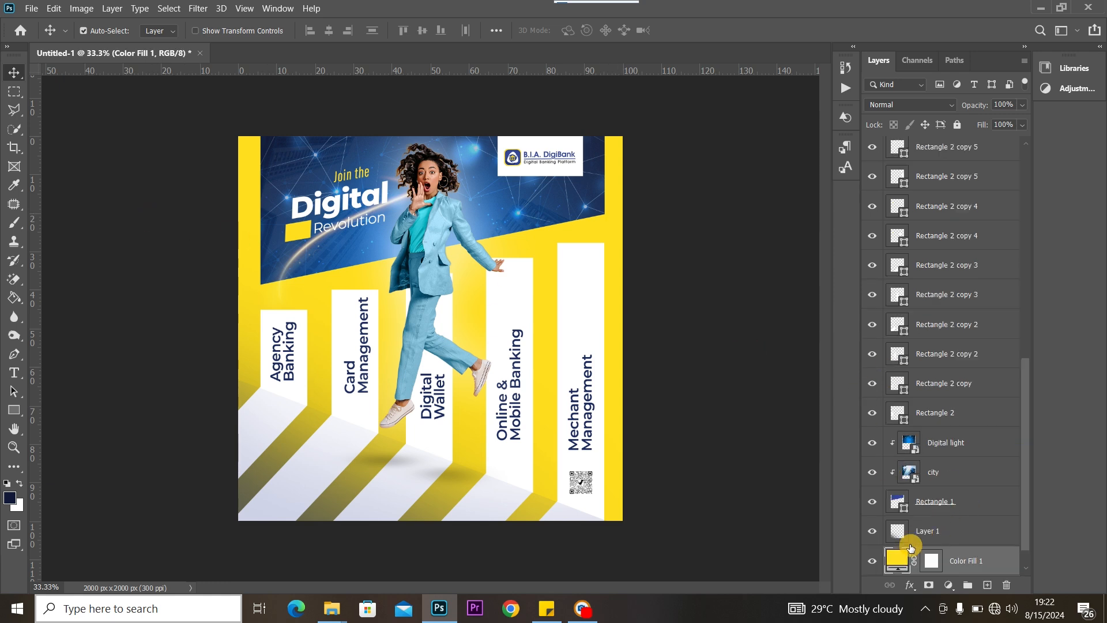
double_click(903, 557)
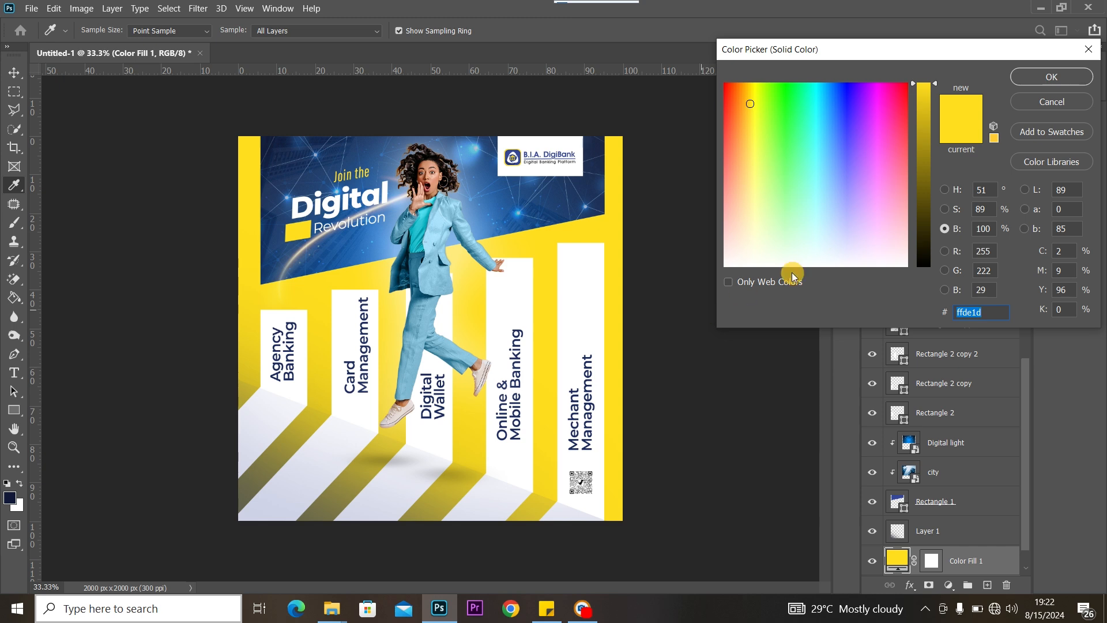
left_click(760, 92)
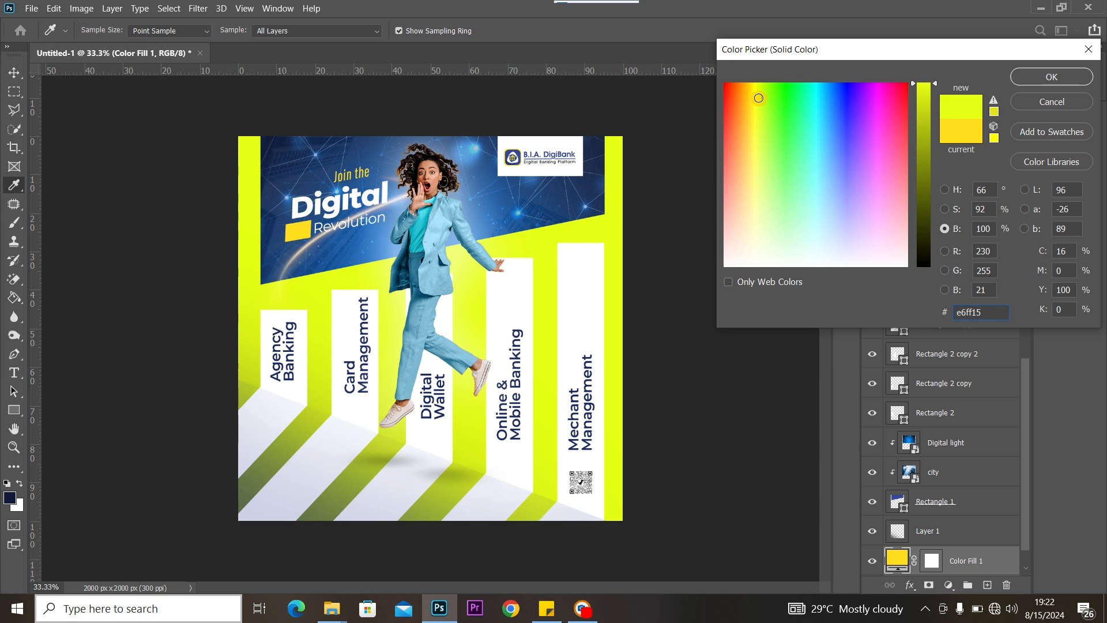
left_click(1049, 75)
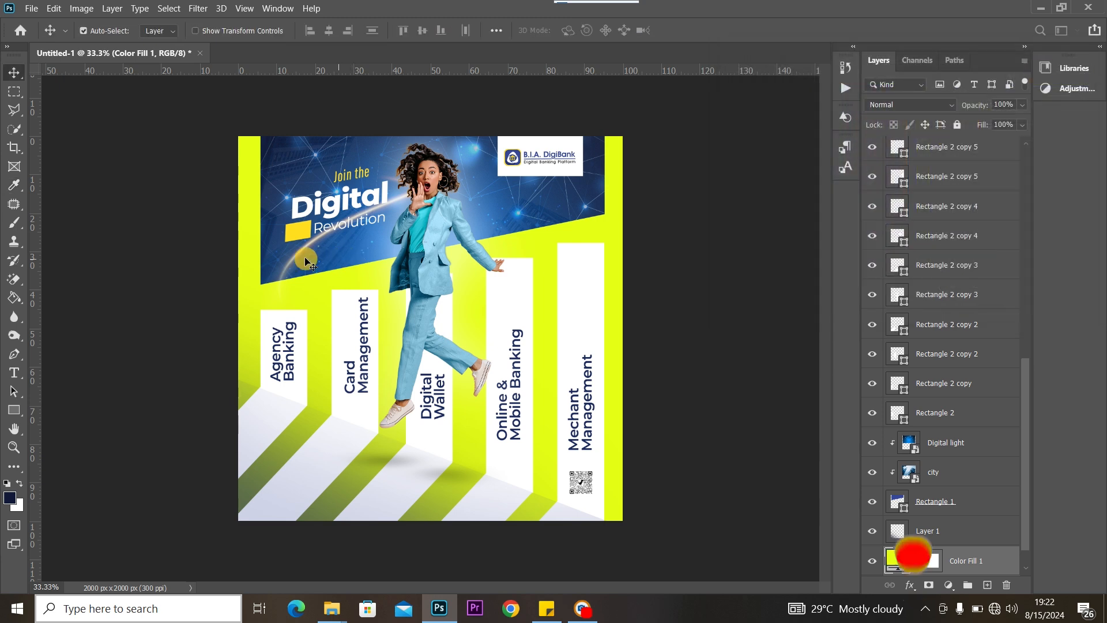
Set the foreground color to e5fe15 by sampling the flyer's lime background.
left_click(8, 497)
left_click(253, 249)
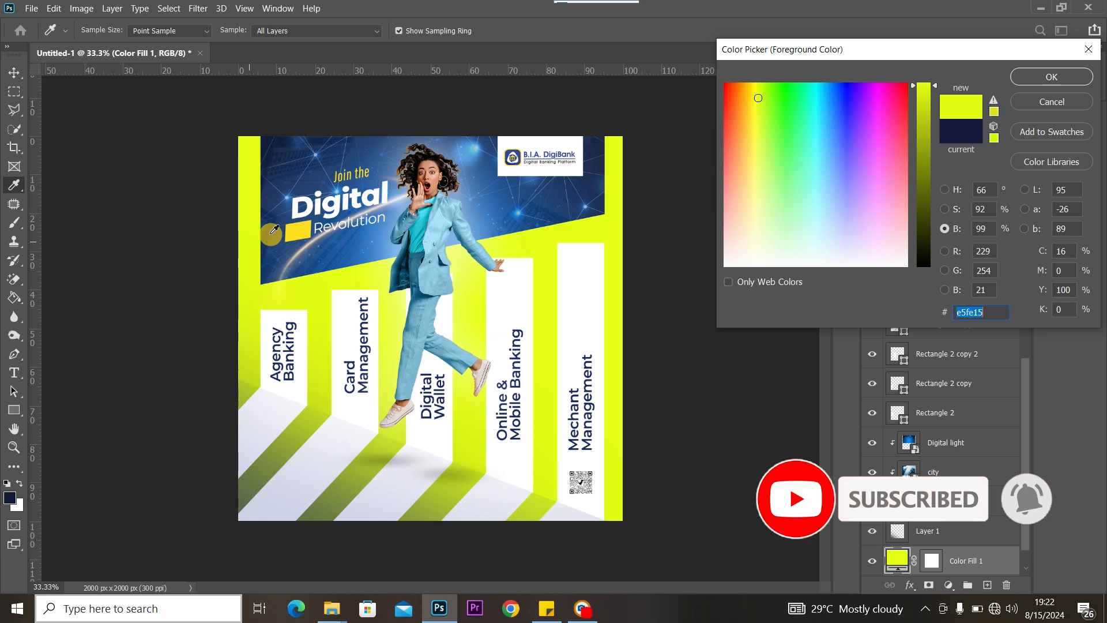
left_click(1052, 77)
key("v")
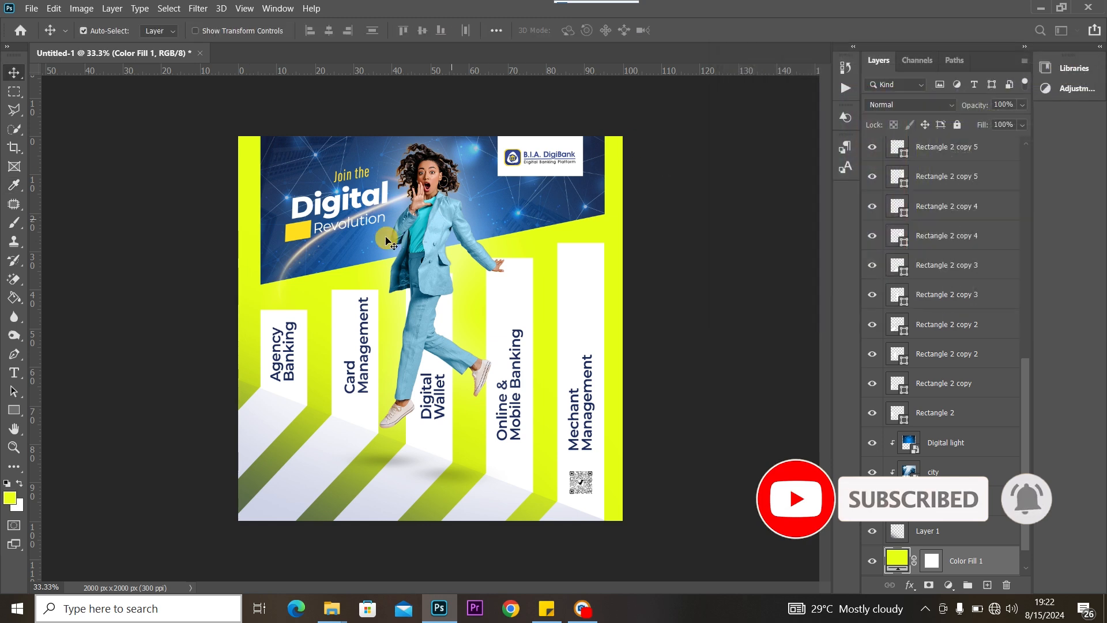
Recolor the small rectangle beside "Revolution" to the lime e5fe15 sampled from the flyer's background.
left_click(294, 234)
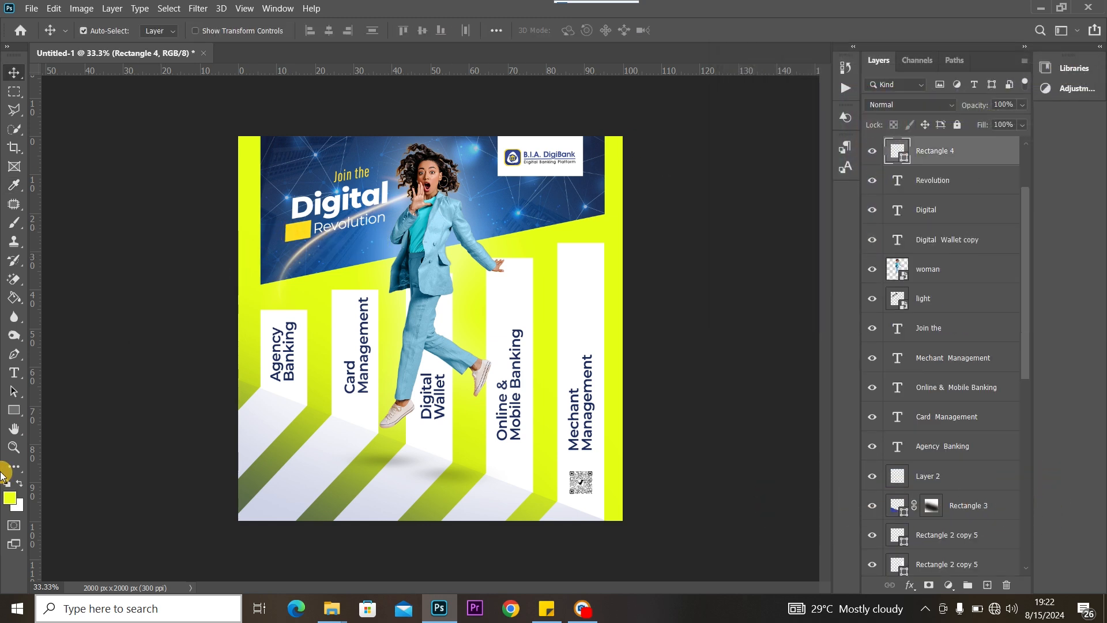
double_click(906, 164)
left_click(253, 245)
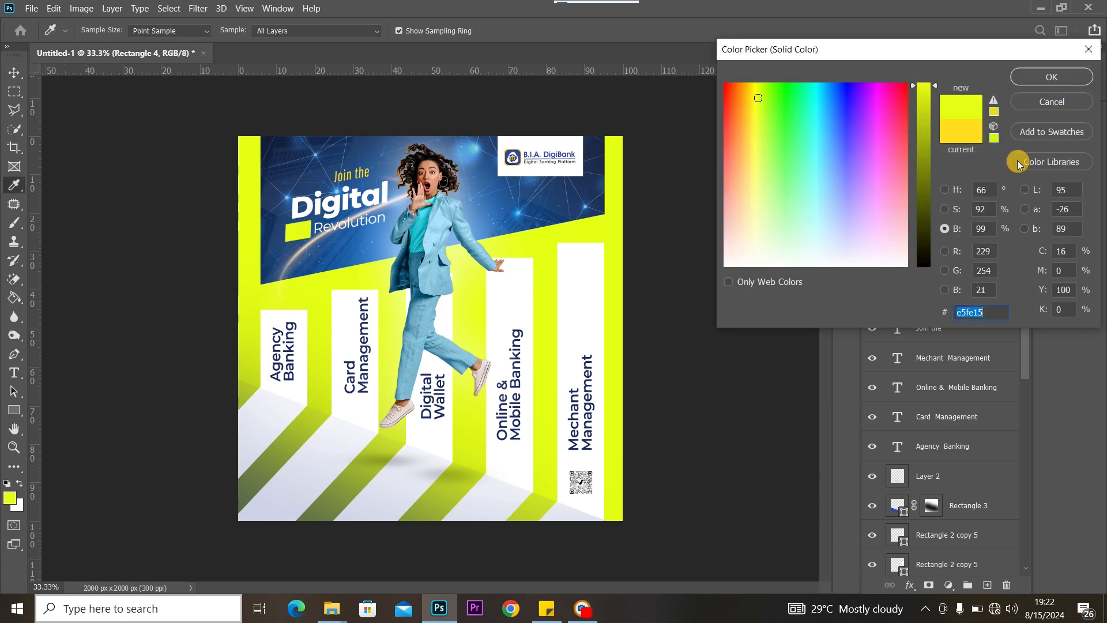
left_click(1051, 75)
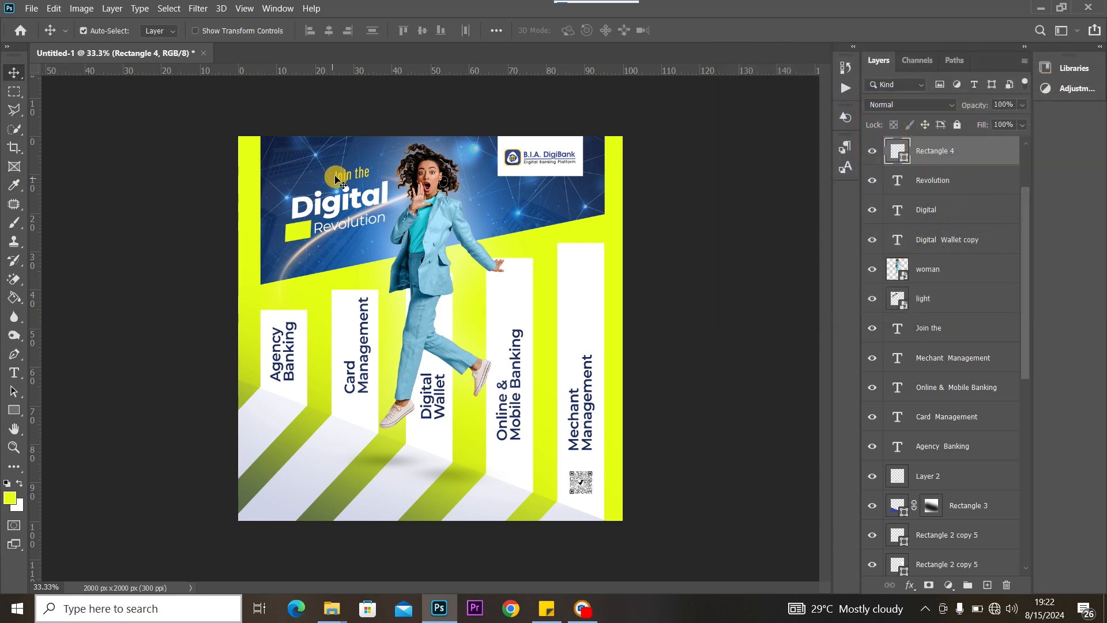
Change the color of the "Join the" text to the lime foreground color e5fe15.
left_click(336, 179)
left_click(902, 333)
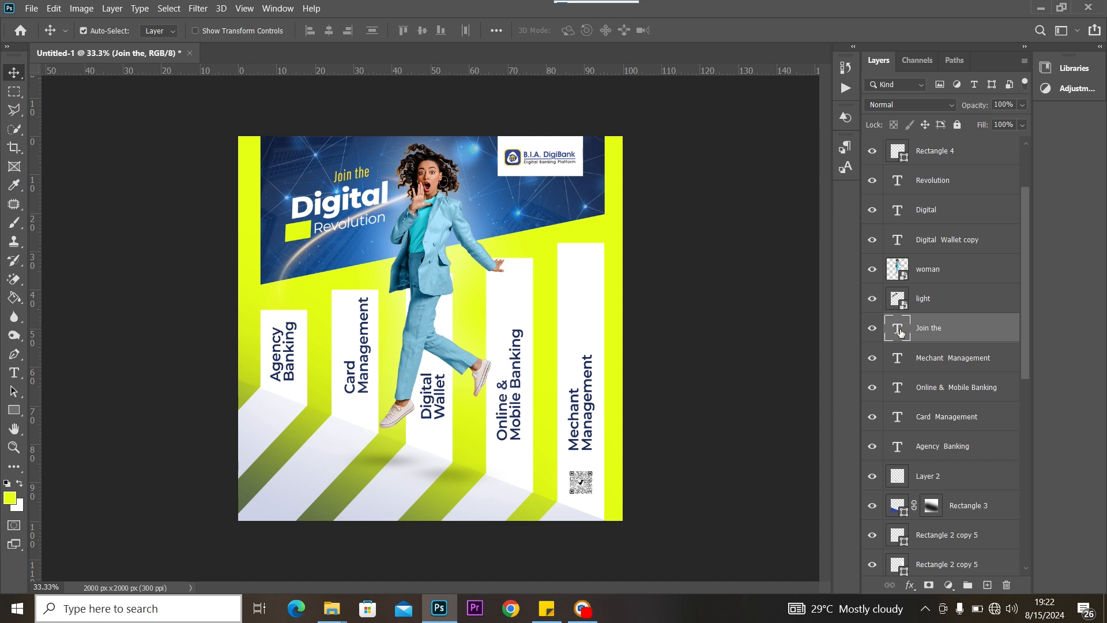
double_click(901, 333)
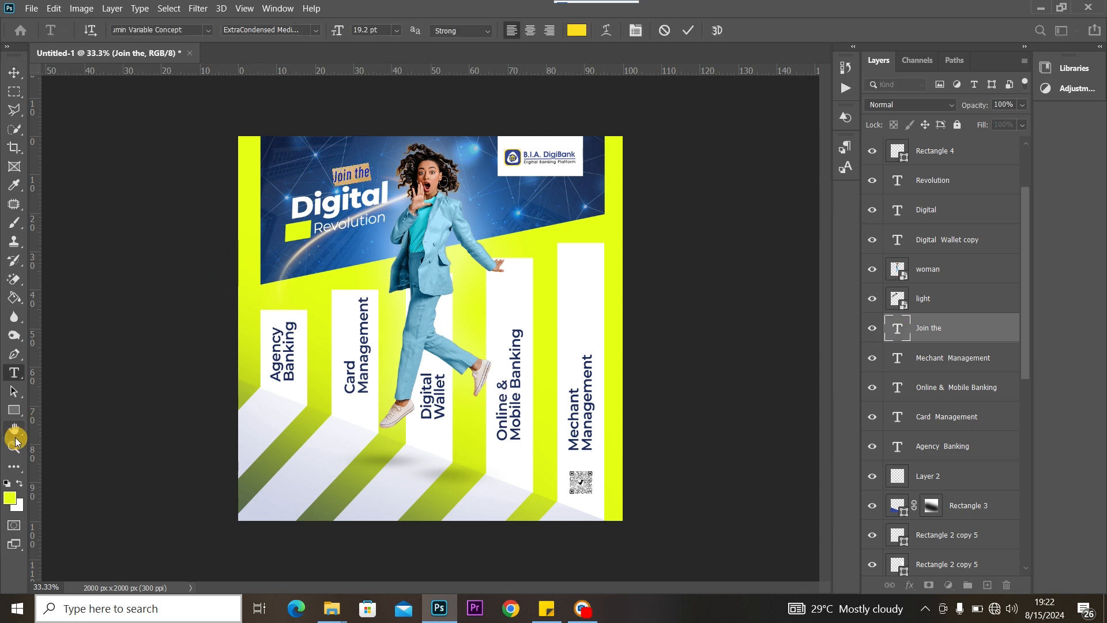
left_click(9, 501)
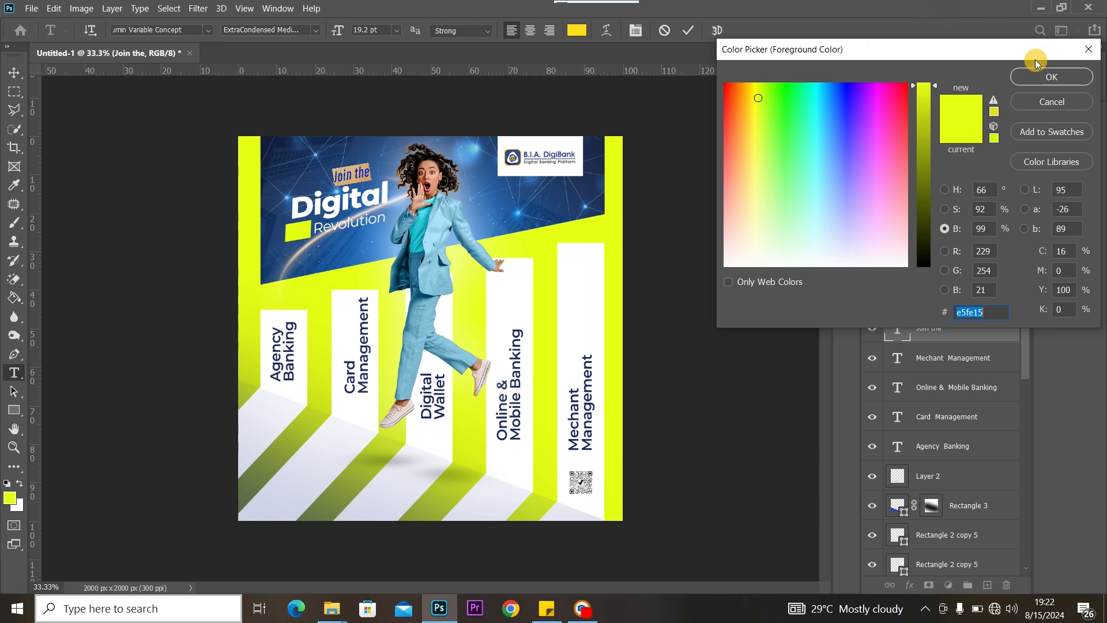
left_click(1042, 77)
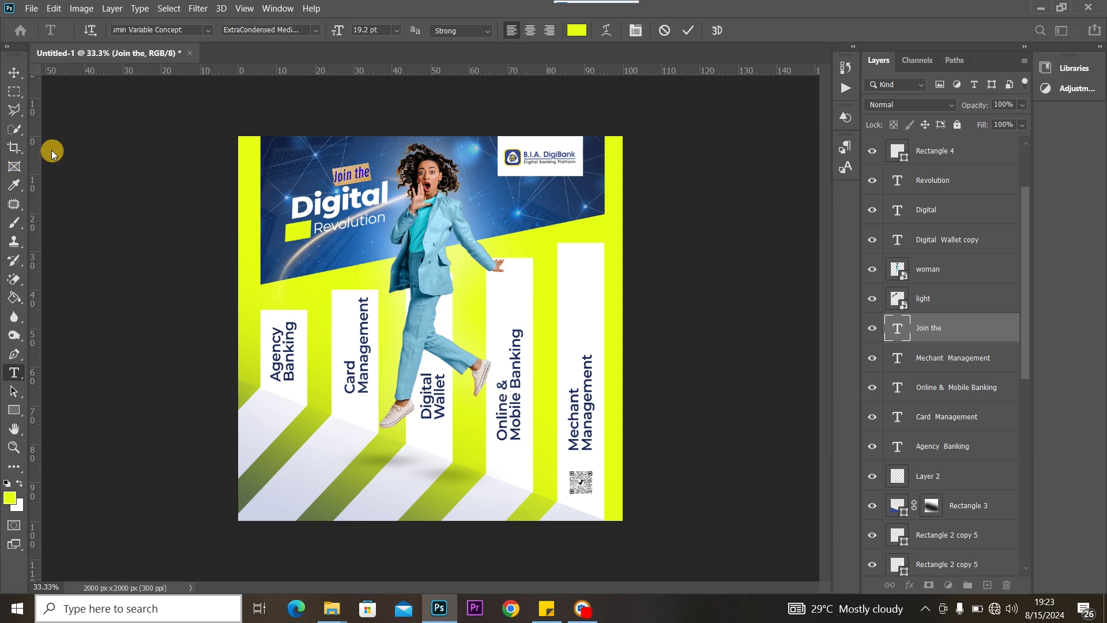
left_click(14, 72)
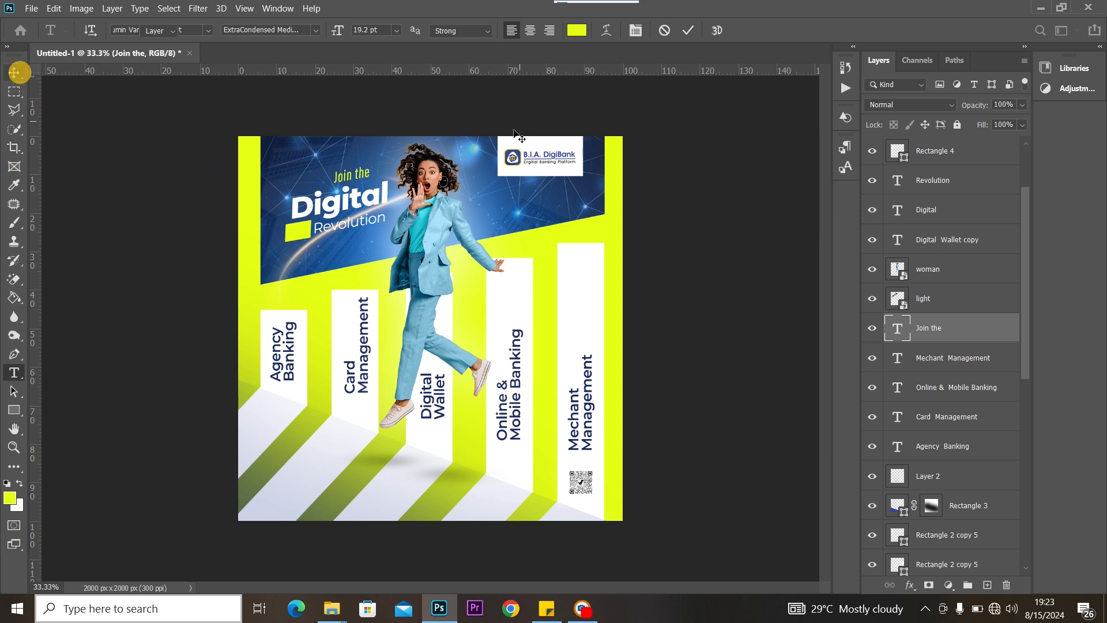
Delete the white rectangle behind the B.I.A. DigiBank logo.
left_click(562, 144)
key("Delete")
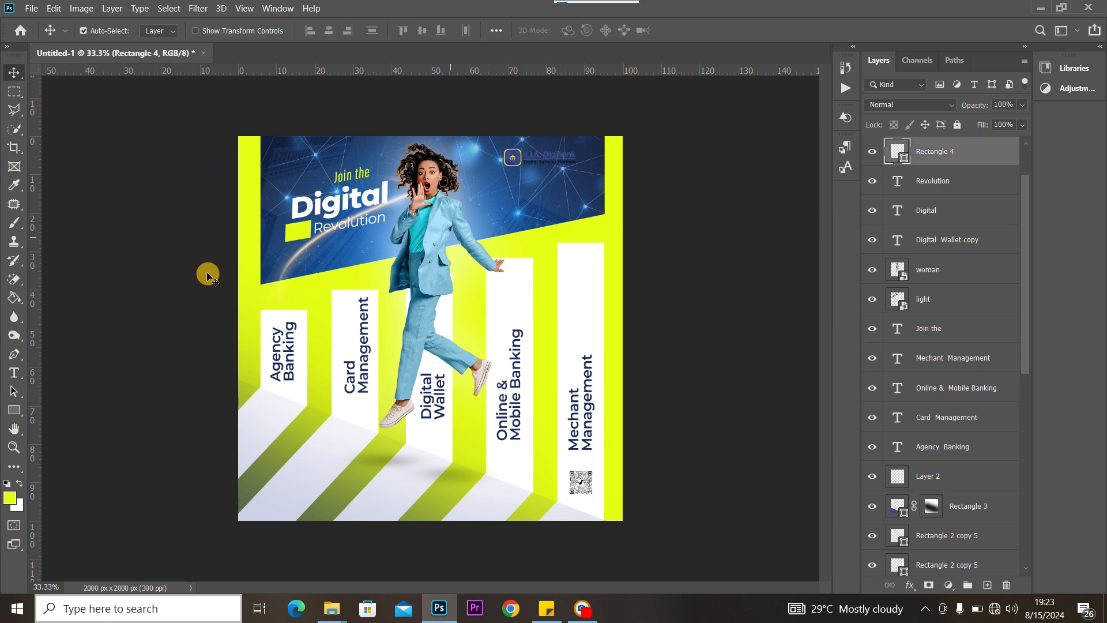
Try to draw a circle about 783 px wide behind the logo with the Ellipse tool and fill it white.
left_click(13, 408)
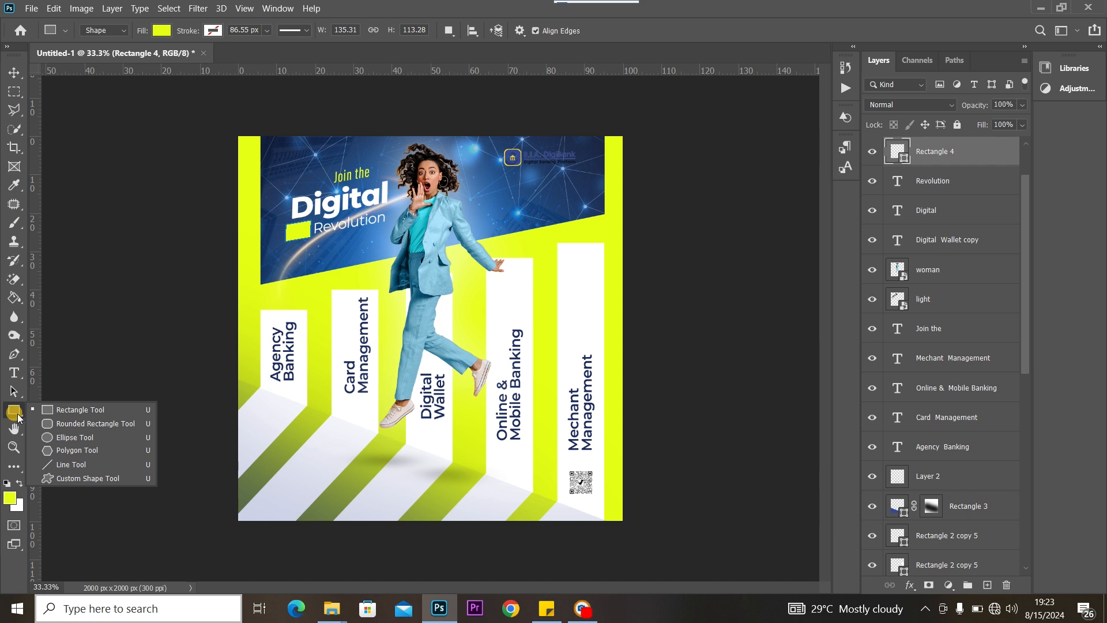
left_click(71, 437)
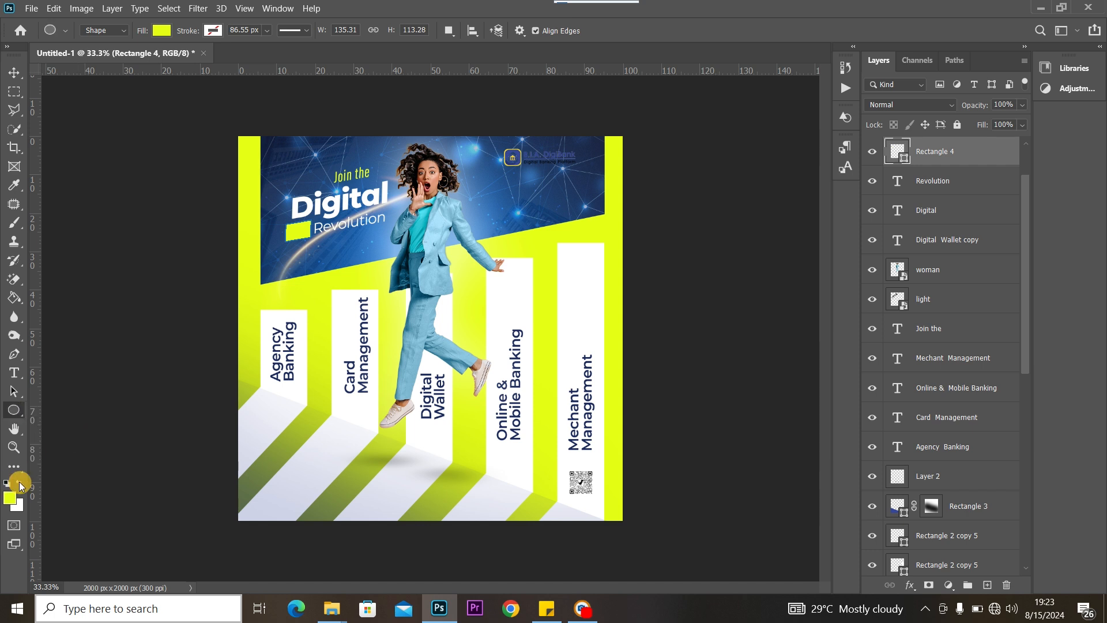
left_click(503, 135)
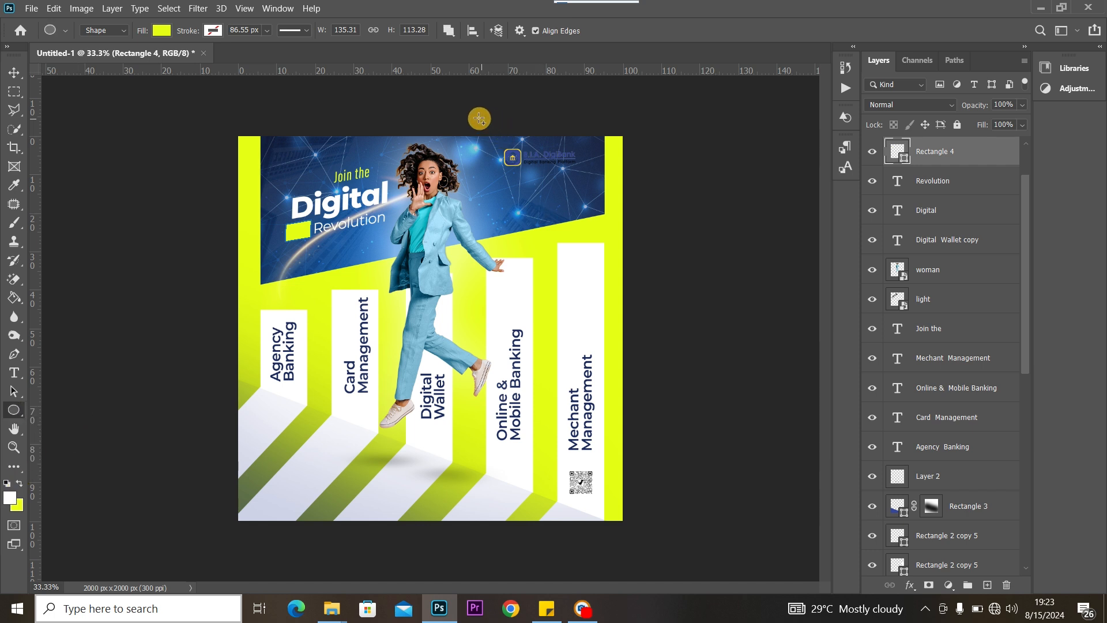
left_click_drag(479, 119, 621, 273)
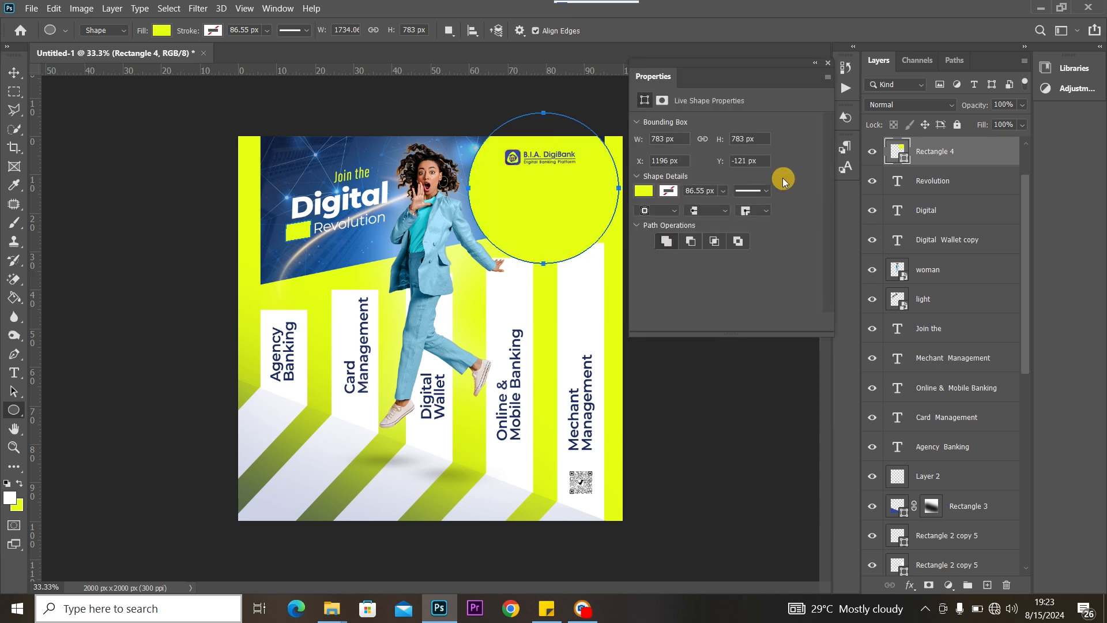
left_click(647, 191)
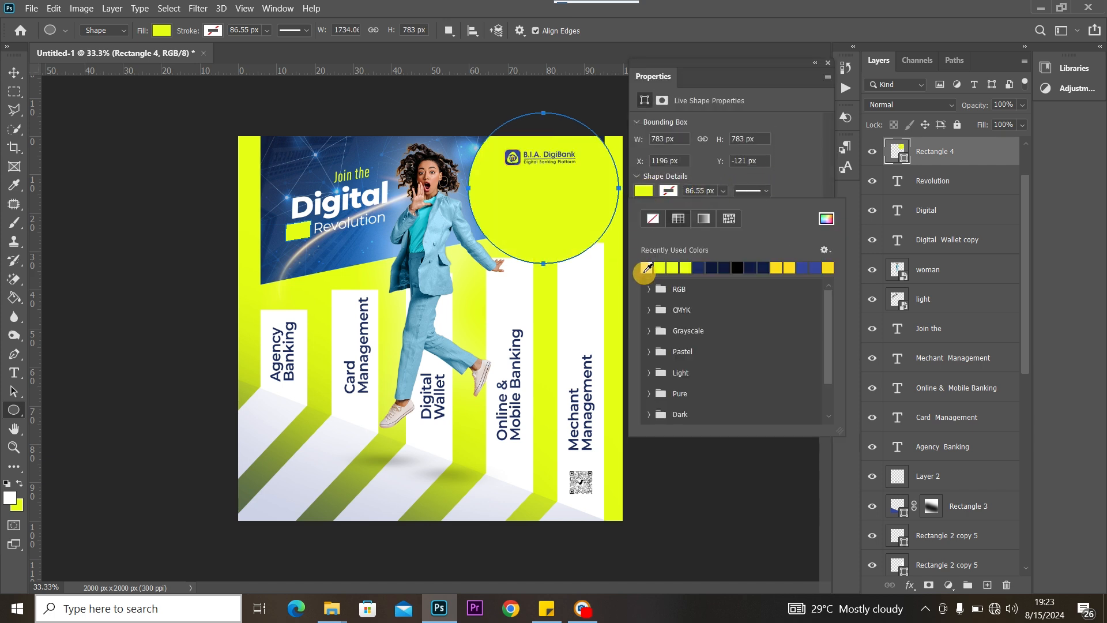
left_click(646, 268)
left_click(828, 63)
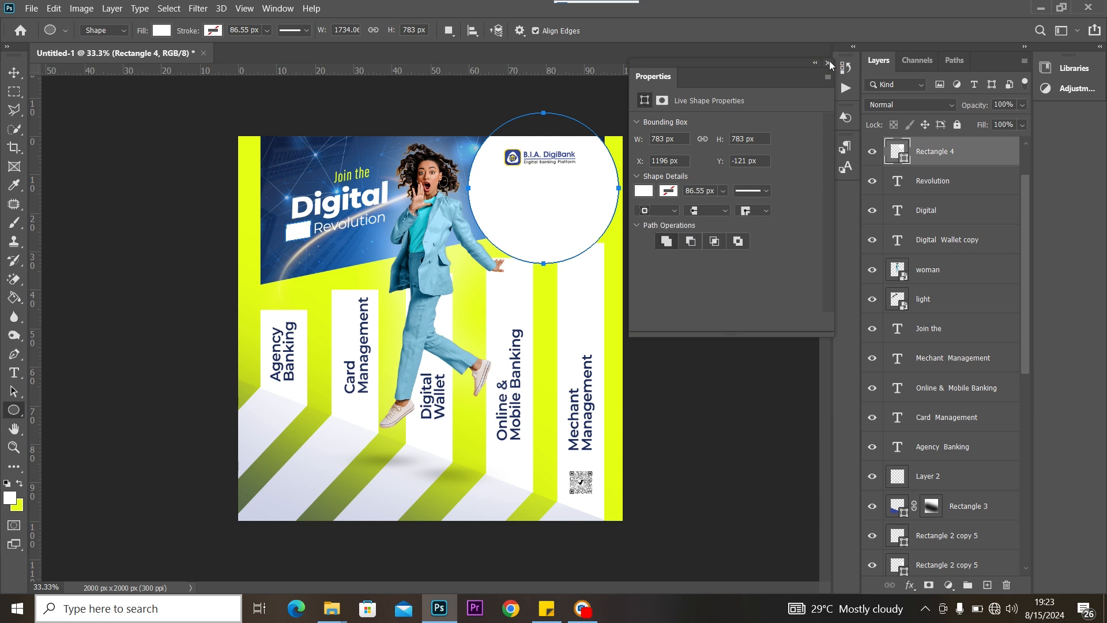
left_click(828, 62)
Move the white circle up behind the logo and undo everything back to before the circle was drawn.
left_click(28, 71)
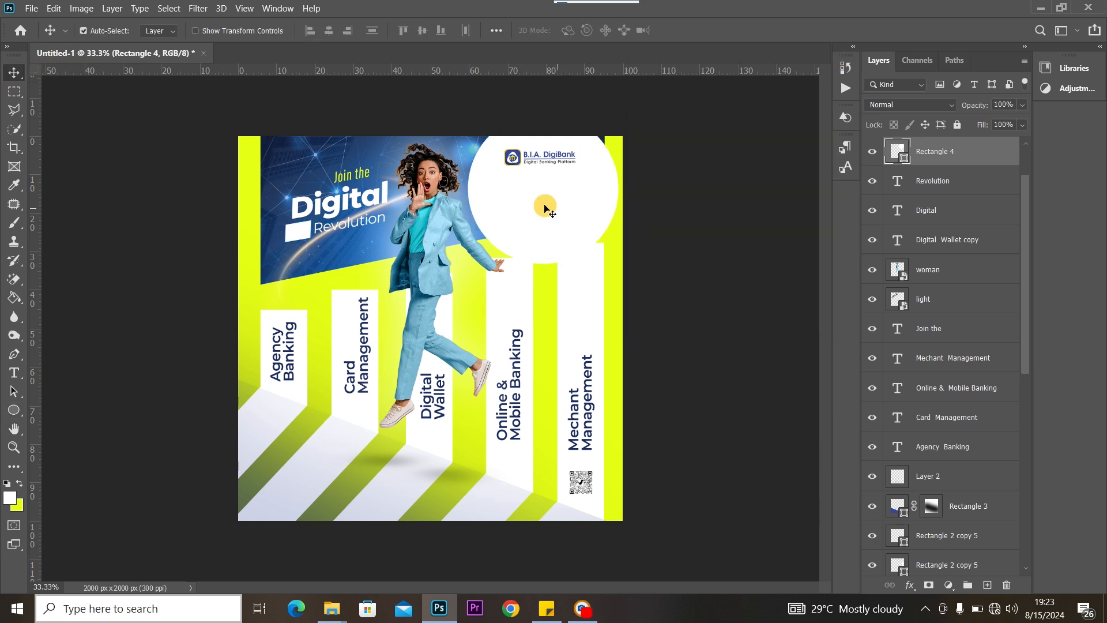
left_click_drag(537, 207, 497, 139)
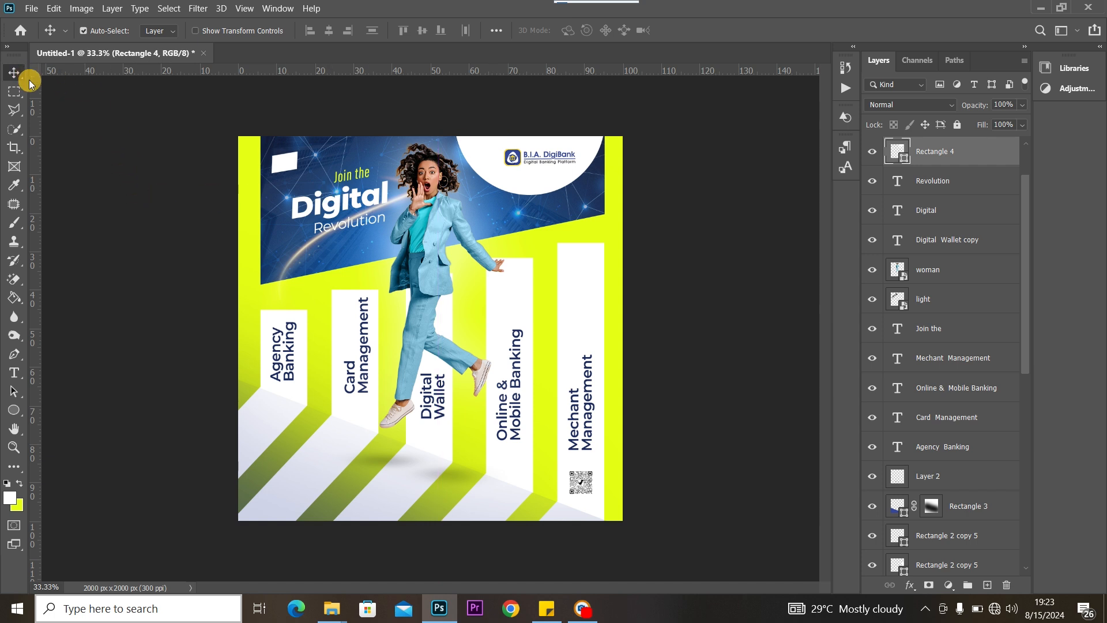
key("ctrl+BackSpace")
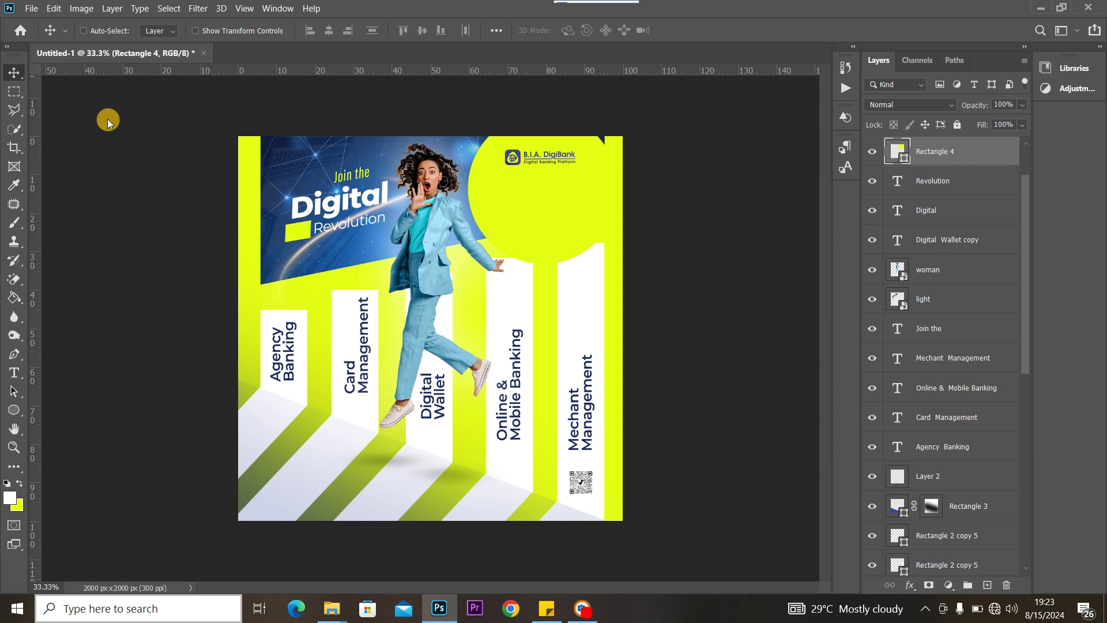
left_click(872, 151)
left_click(873, 151)
key("ctrl+comma")
key("ctrl+comma")
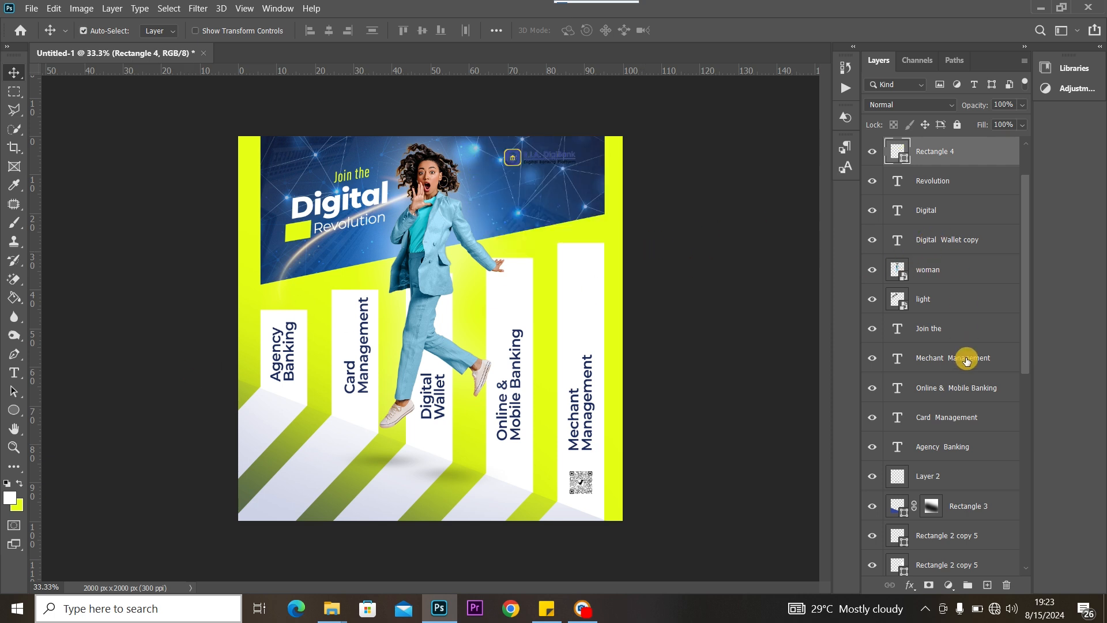
Draw a white circle about 708 px wide on a new layer above Rectangle 4 and place it behind the logo, running off the flyer's upper edge.
left_click_drag(1022, 295, 1022, 220)
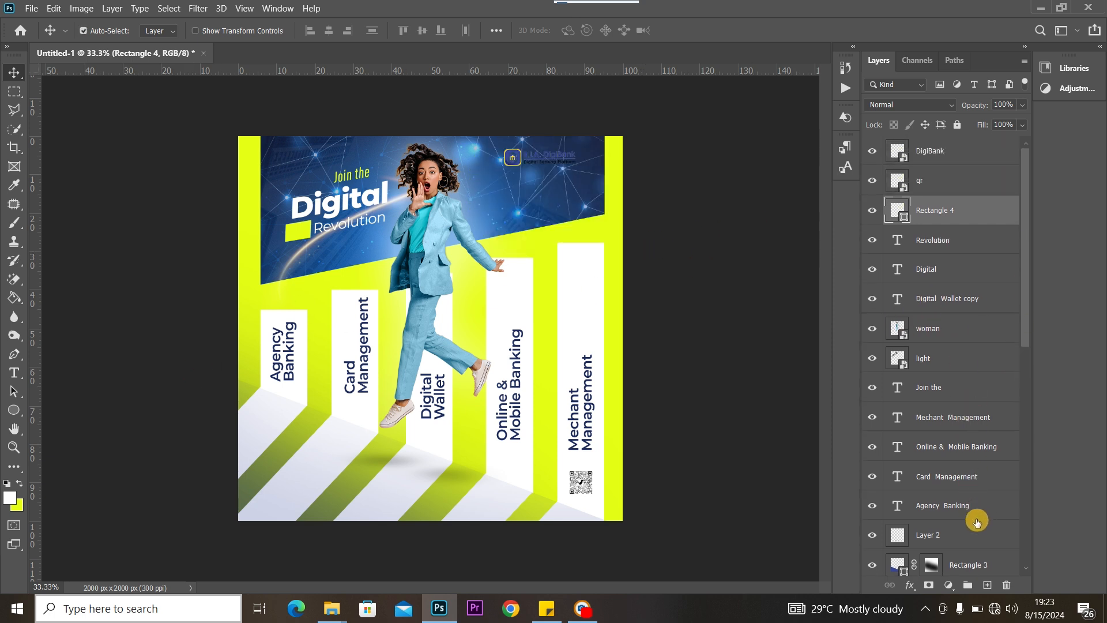
left_click(988, 585)
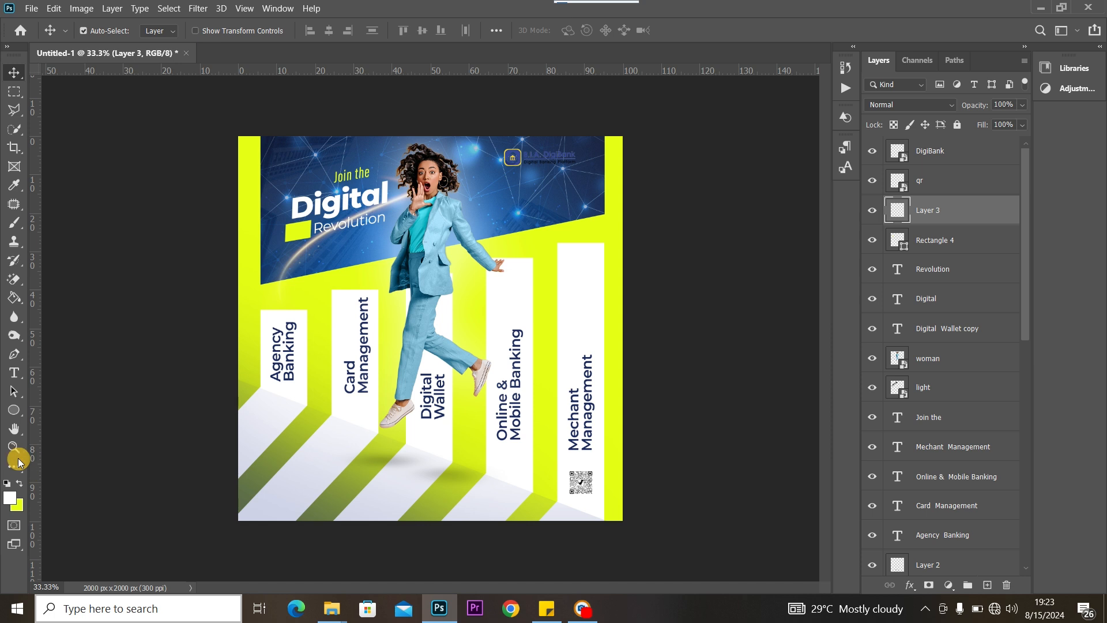
left_click(13, 409)
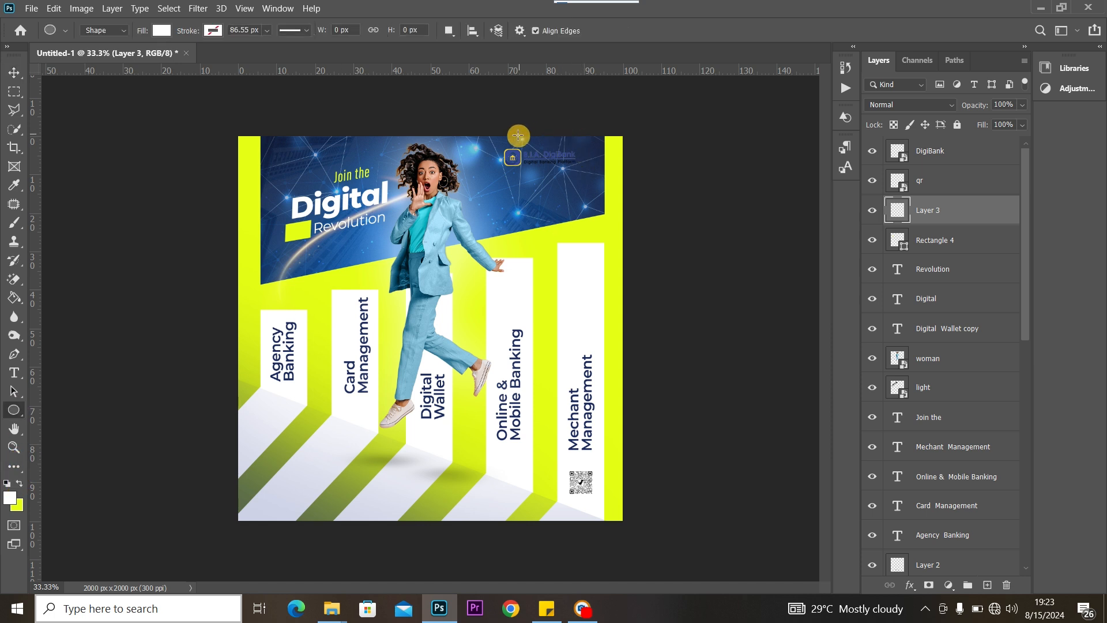
left_click_drag(472, 121, 612, 267)
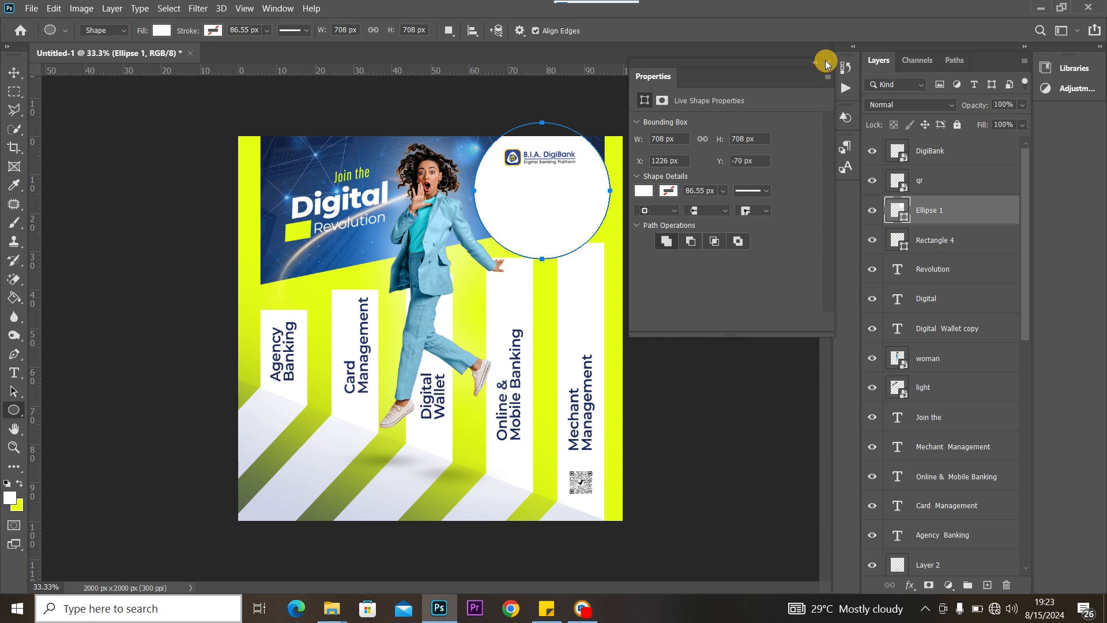
left_click(828, 63)
left_click(14, 72)
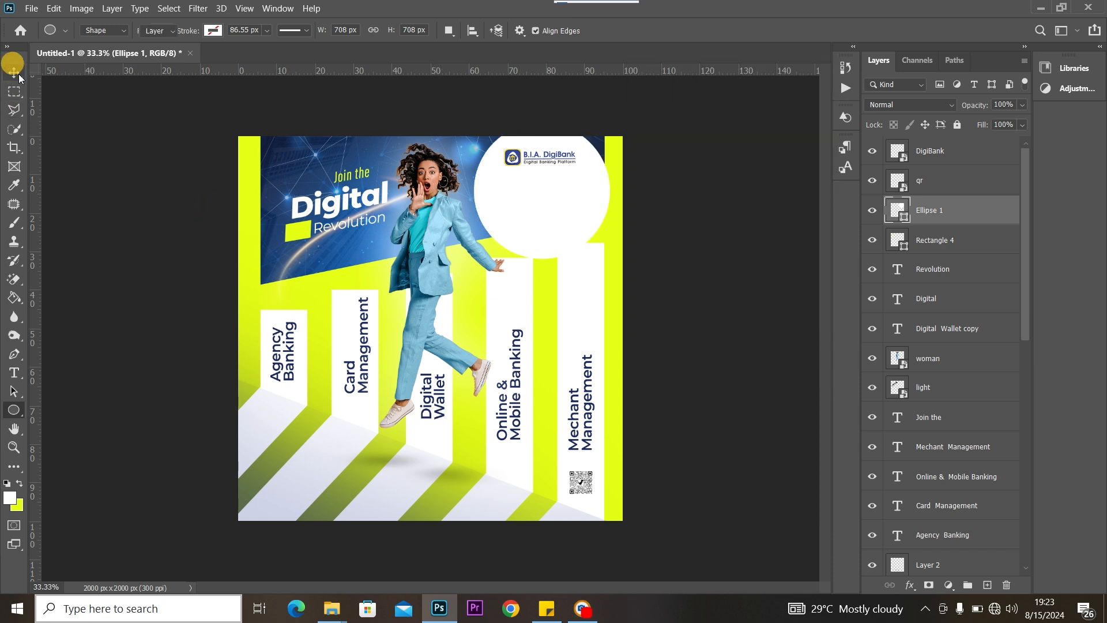
mouse_move(539, 210)
left_mouse_down()
mouse_move(547, 116)
mouse_move(534, 191)
left_mouse_up()
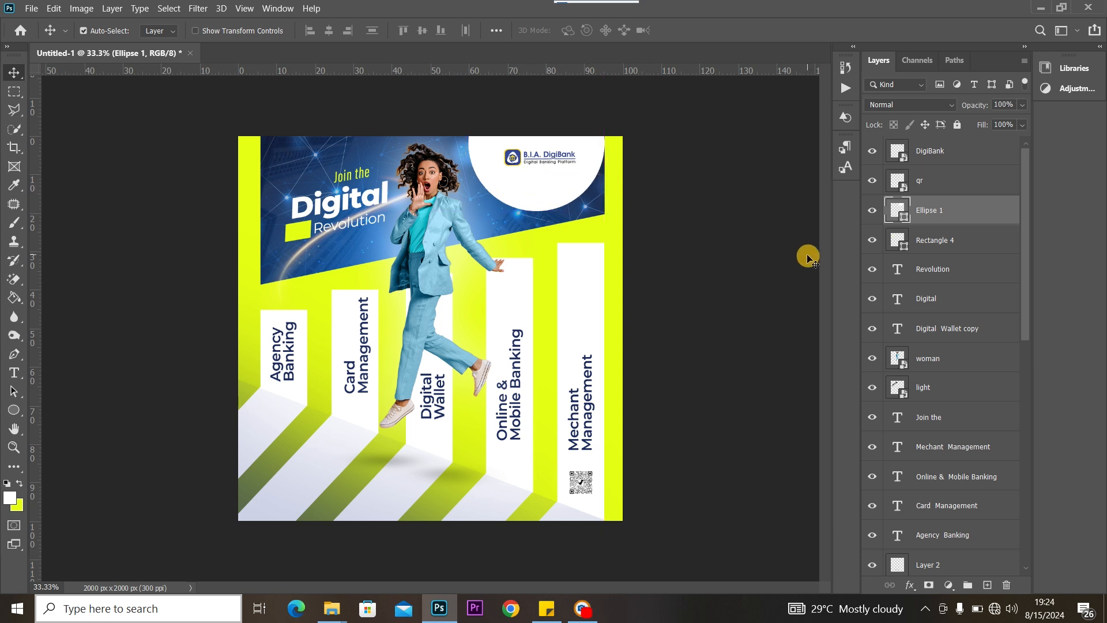
Move the QR code from the fifth bar onto the white circle, directly under the logo.
left_click(768, 239)
left_click_drag(581, 480, 542, 182)
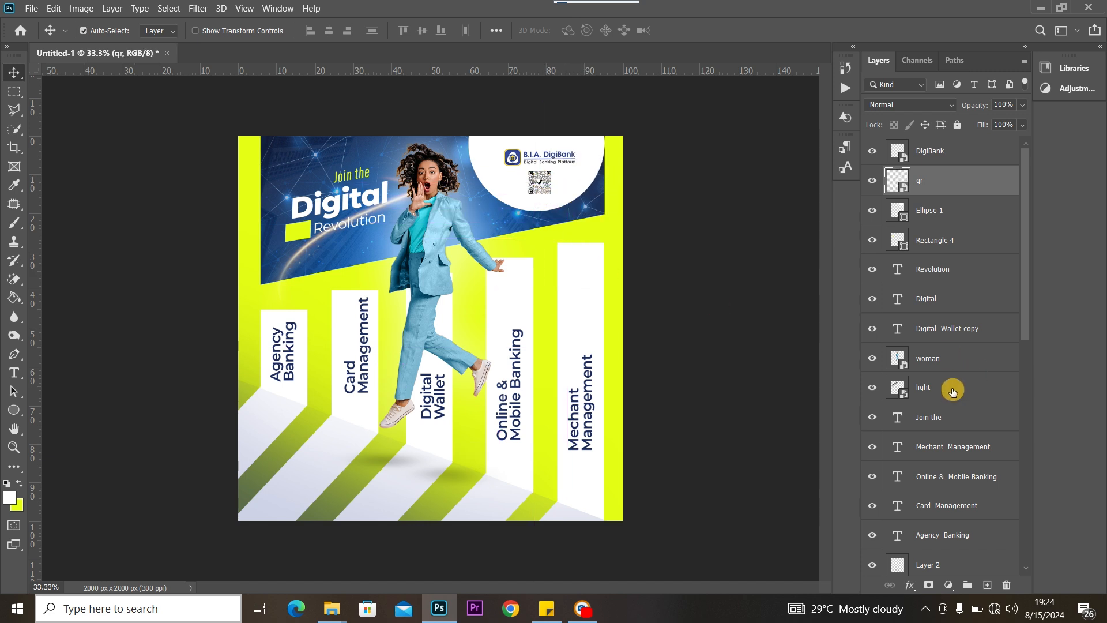
left_click(749, 281)
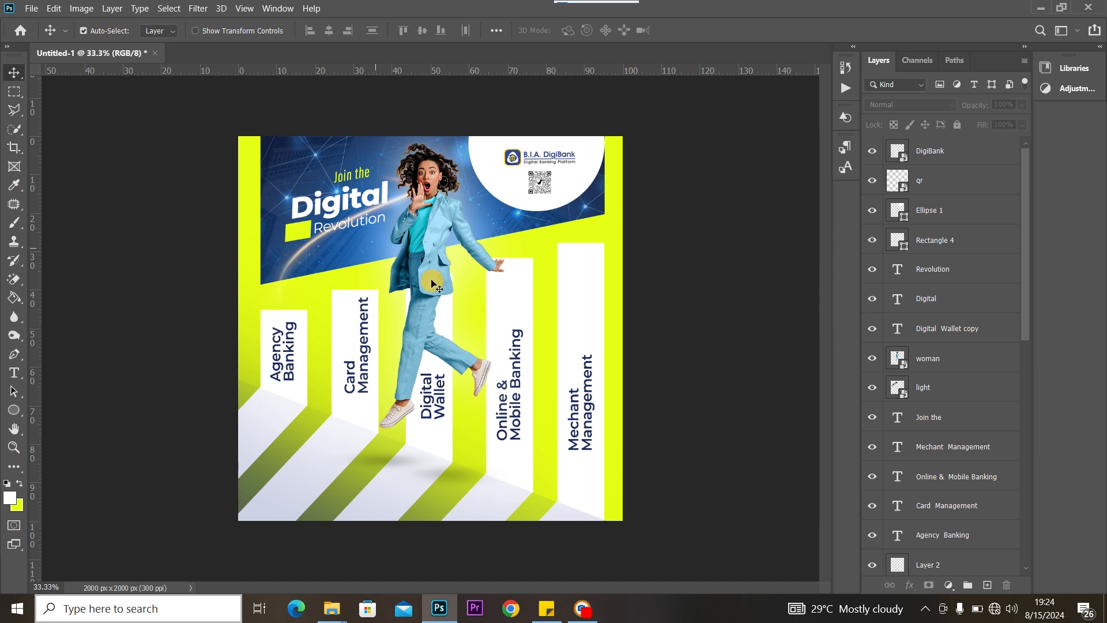
Nudge the "Join the" text slightly to the right above "Digital".
left_click(361, 176)
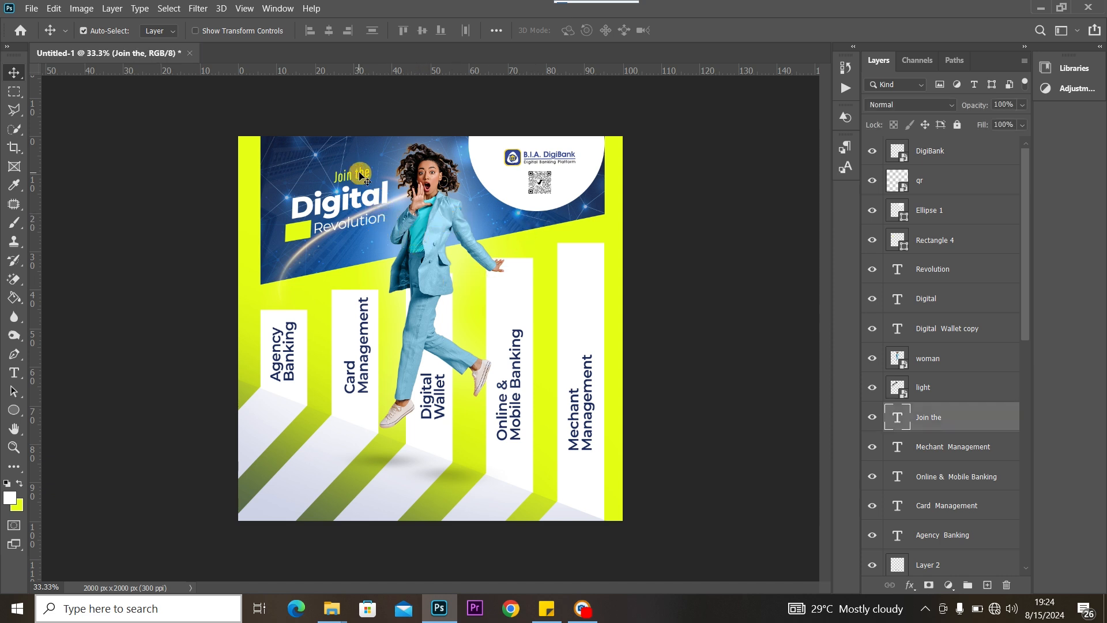
left_click_drag(366, 175, 368, 175)
Add a new layer above Layer 1 and set the foreground color to the dark blue sampled from the headline banner.
left_click(344, 490)
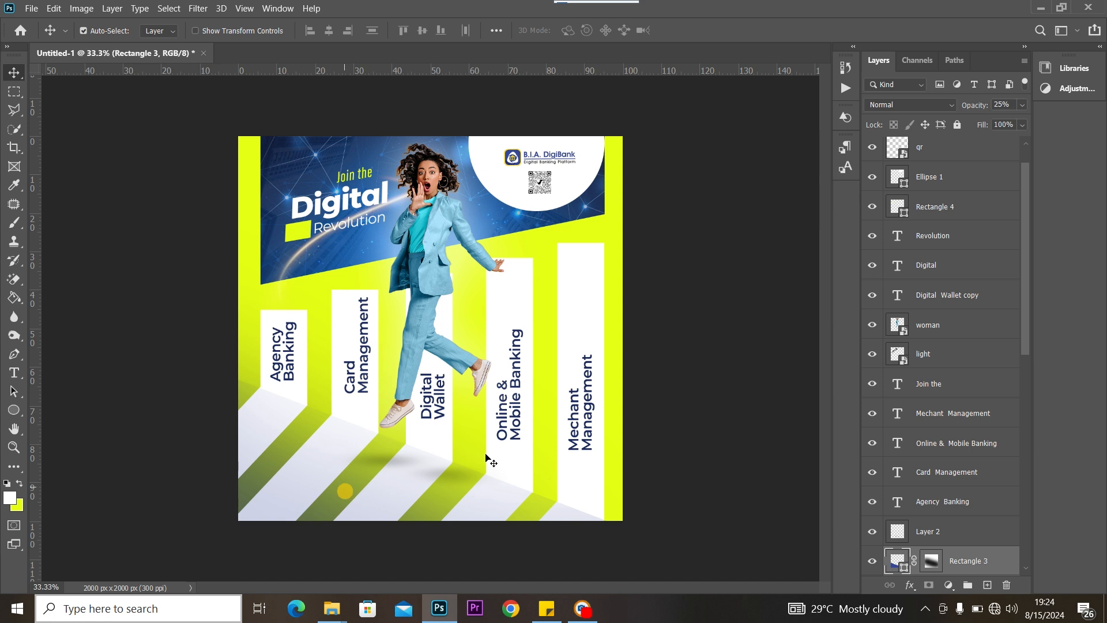
scroll(1023, 301, "down", 5)
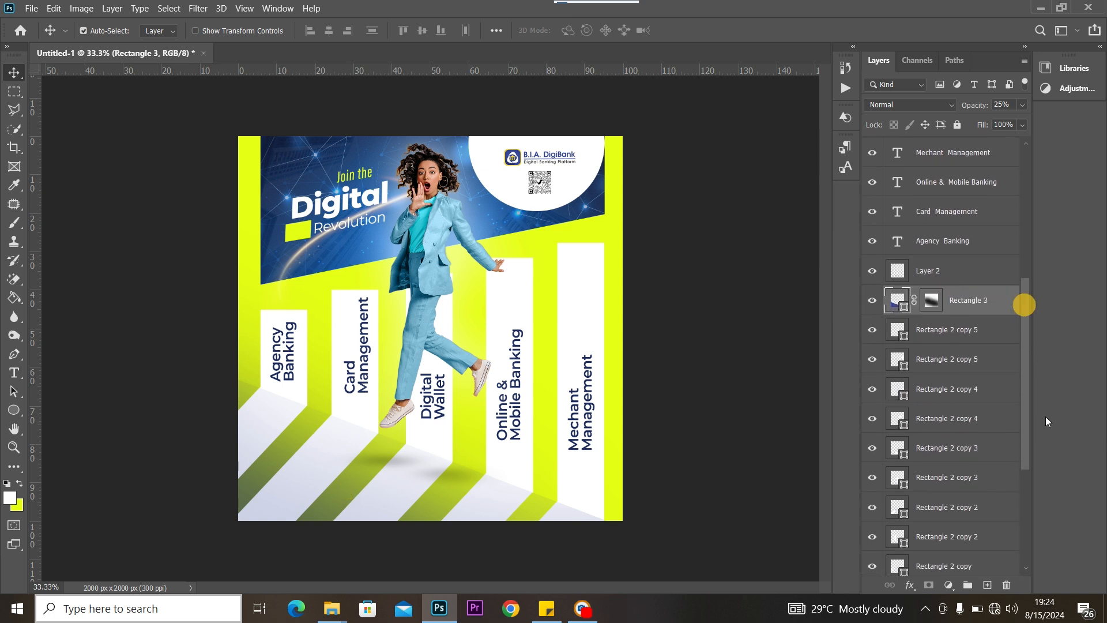
left_click_drag(1026, 362, 1027, 474)
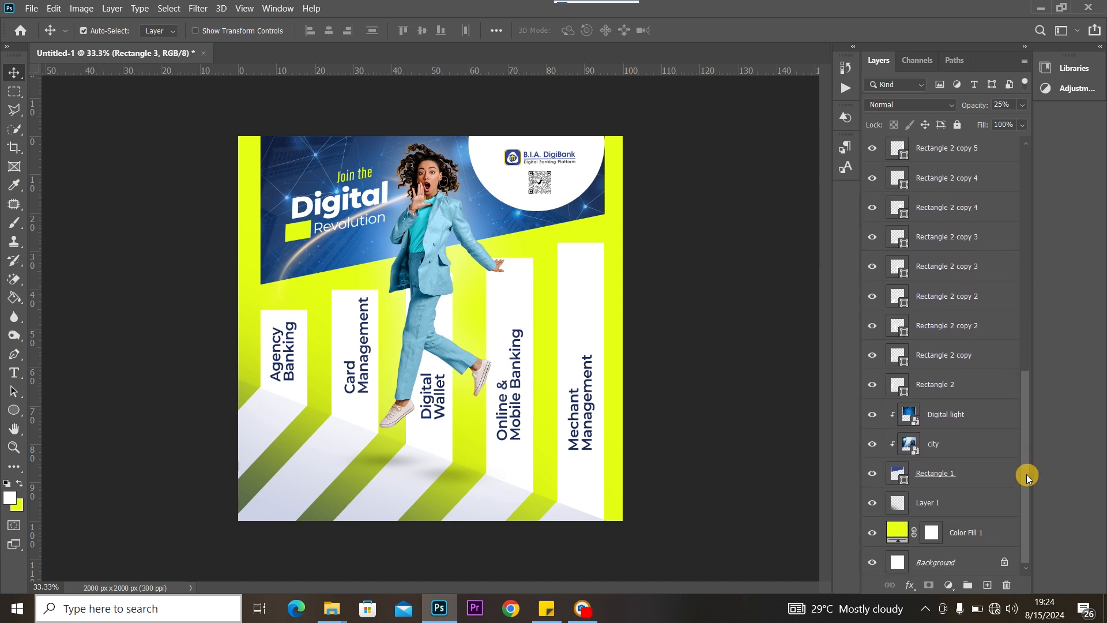
left_click(982, 509)
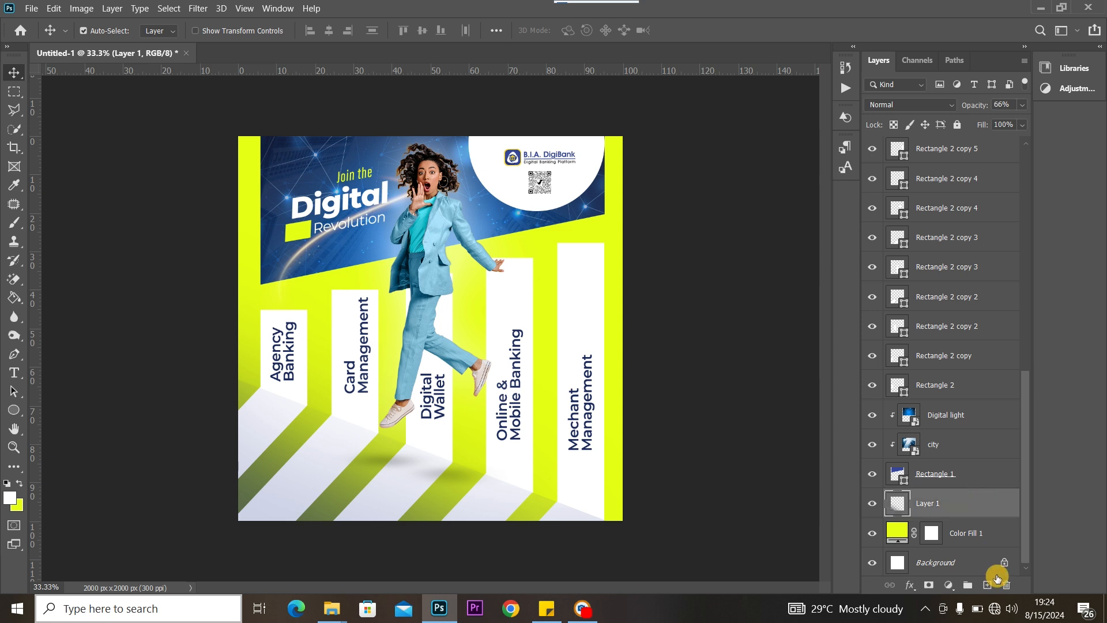
left_click(9, 483)
left_click(18, 483)
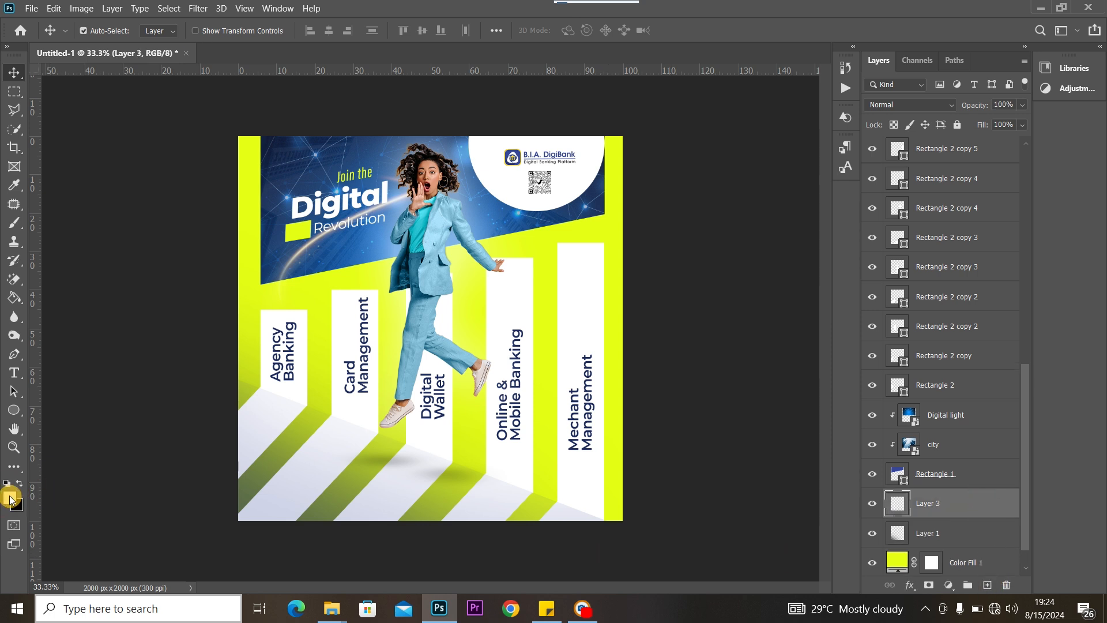
left_click(9, 497)
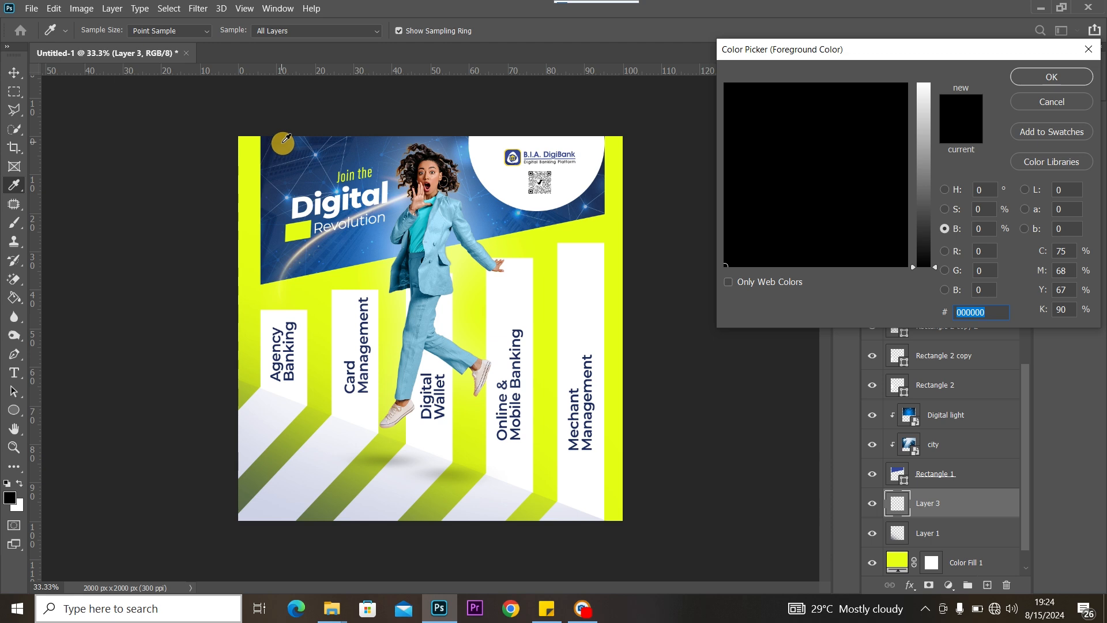
left_click(287, 138)
left_click(1050, 77)
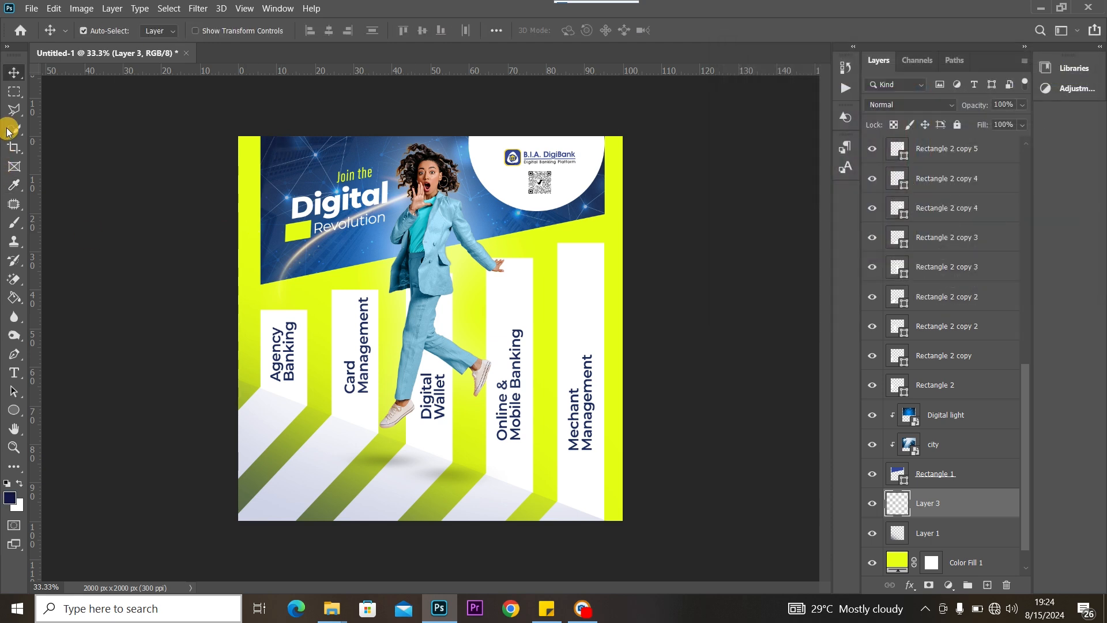
Set up a soft round brush with a size of 2165 px and 0% hardness for painting on Layer 3.
left_click(14, 223)
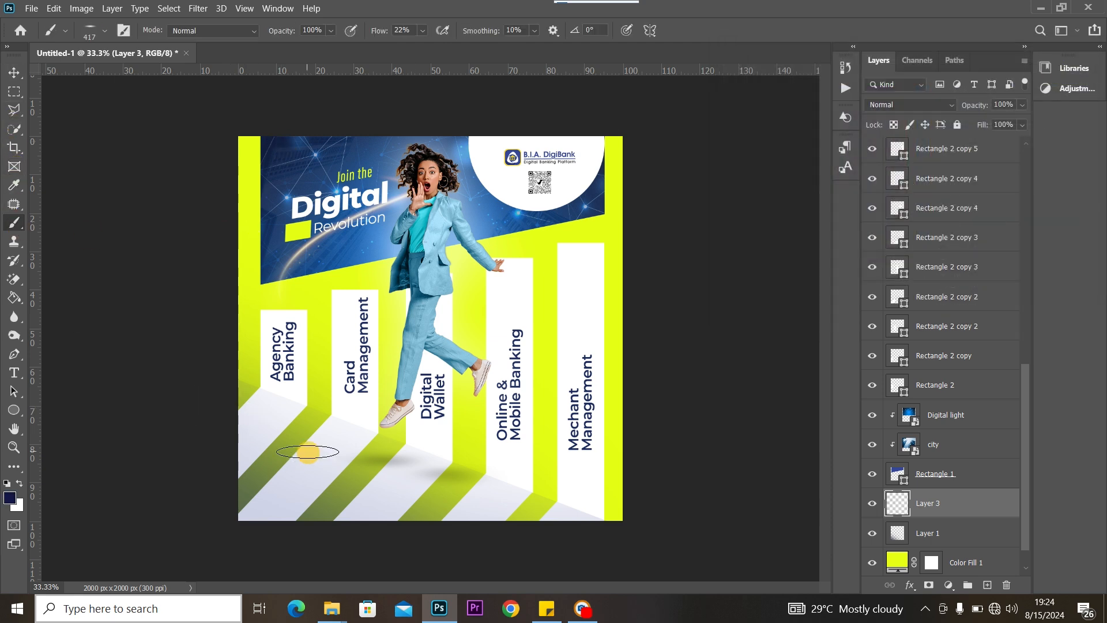
right_click(308, 451)
left_click(368, 445)
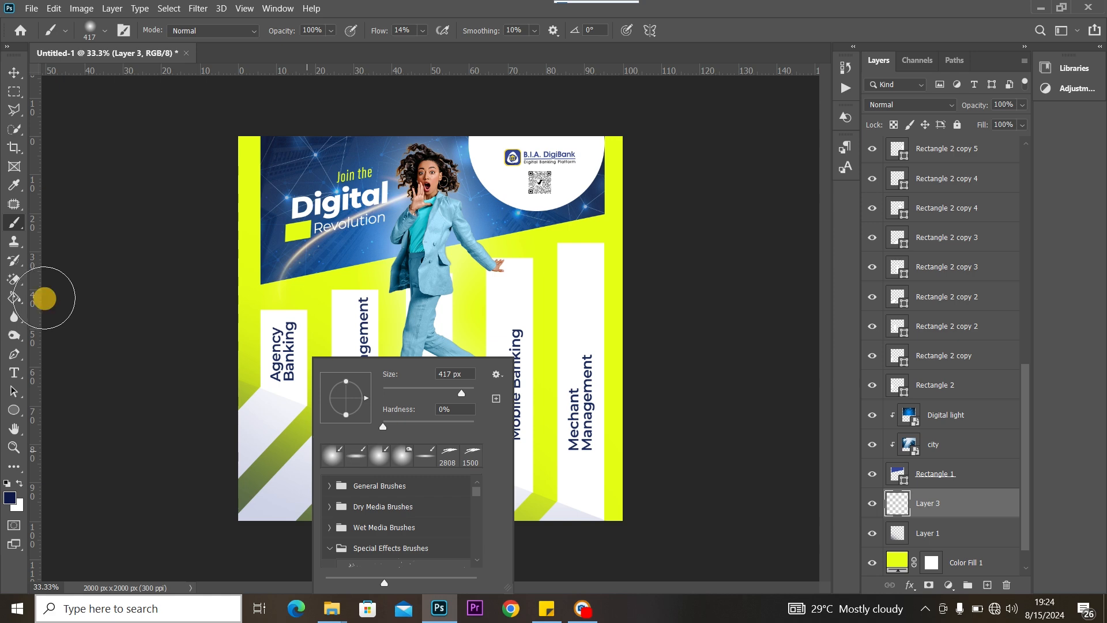
left_click_drag(470, 398, 468, 395)
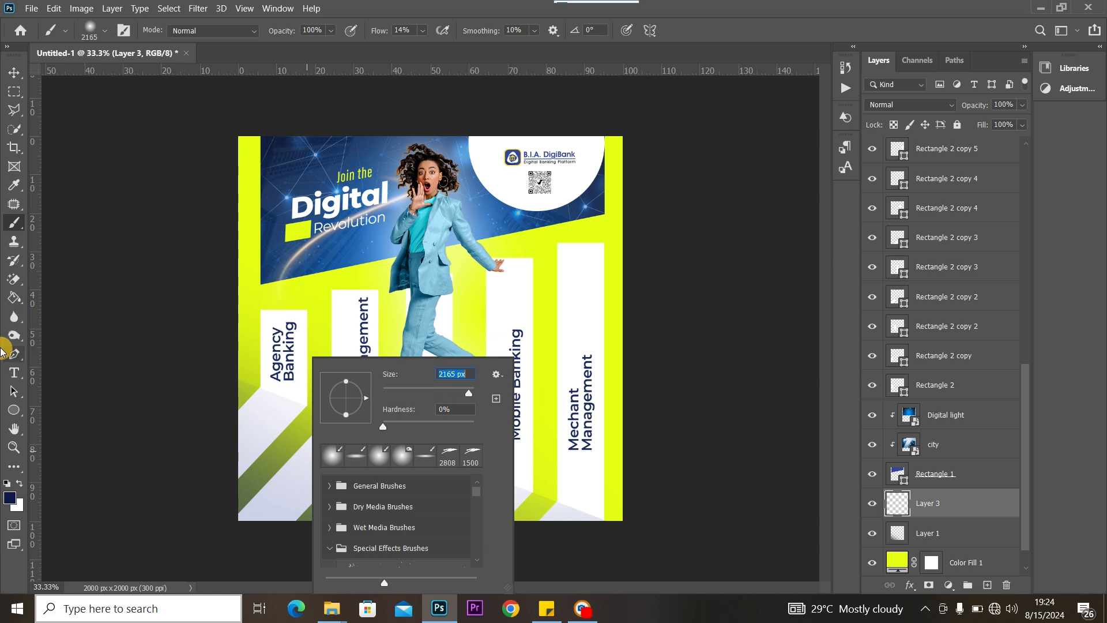
left_click(826, 160)
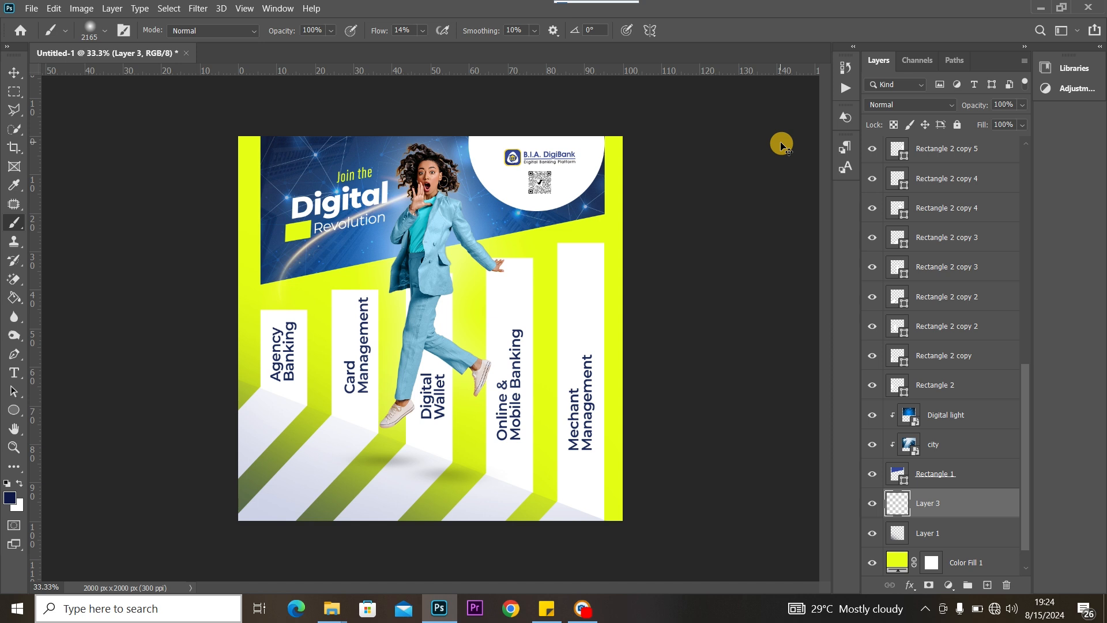
scroll(781, 144, "down", 2)
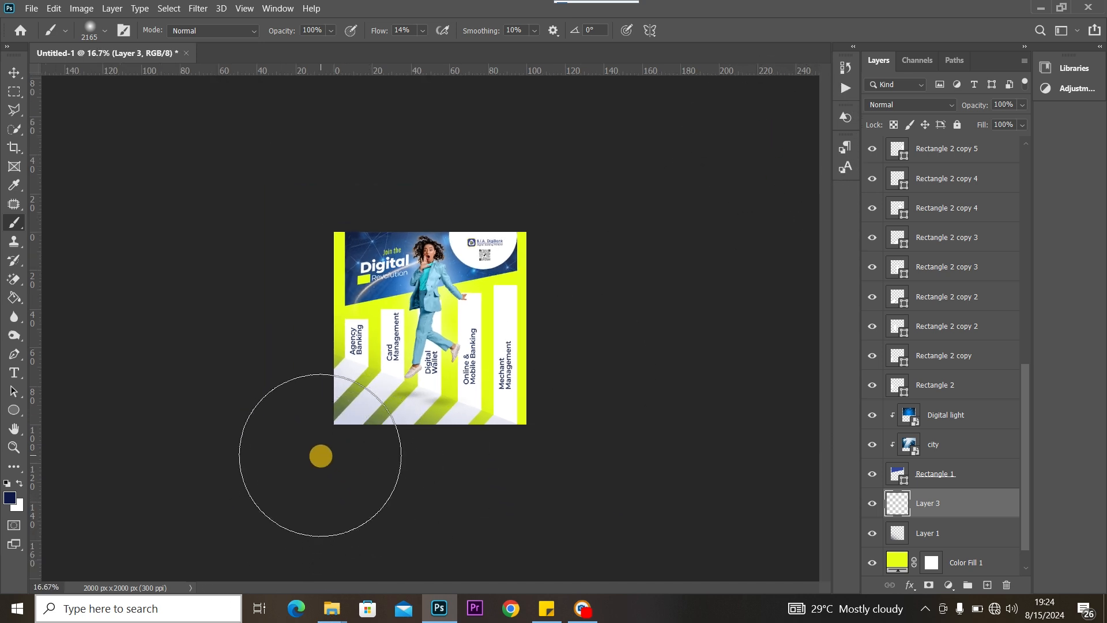
left_click(346, 452)
left_click_drag(346, 452, 319, 445)
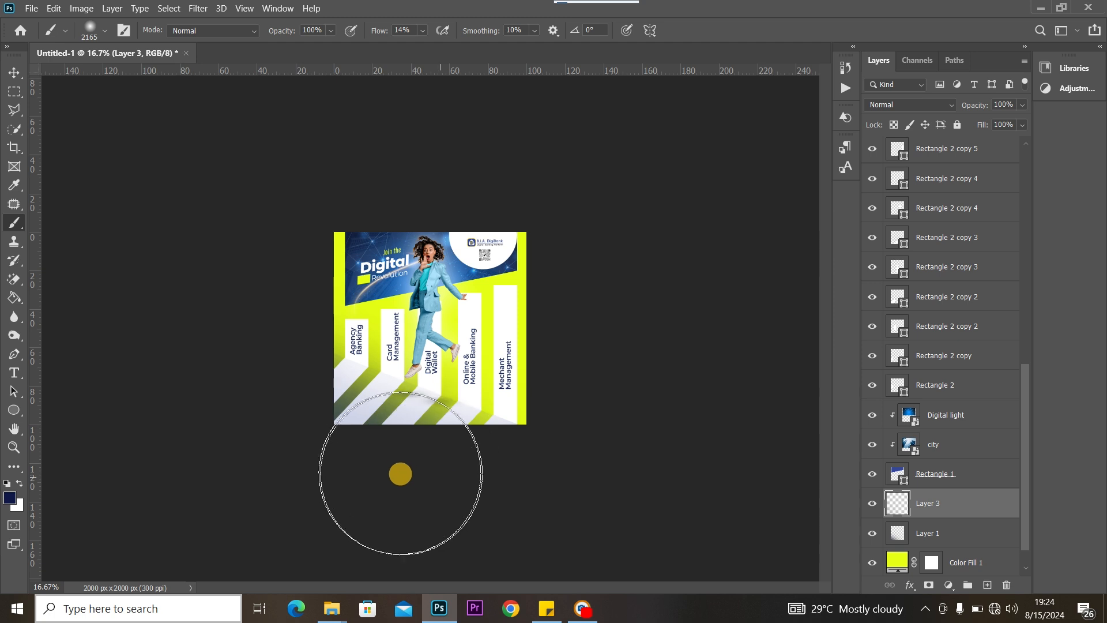
key("ctrl+z")
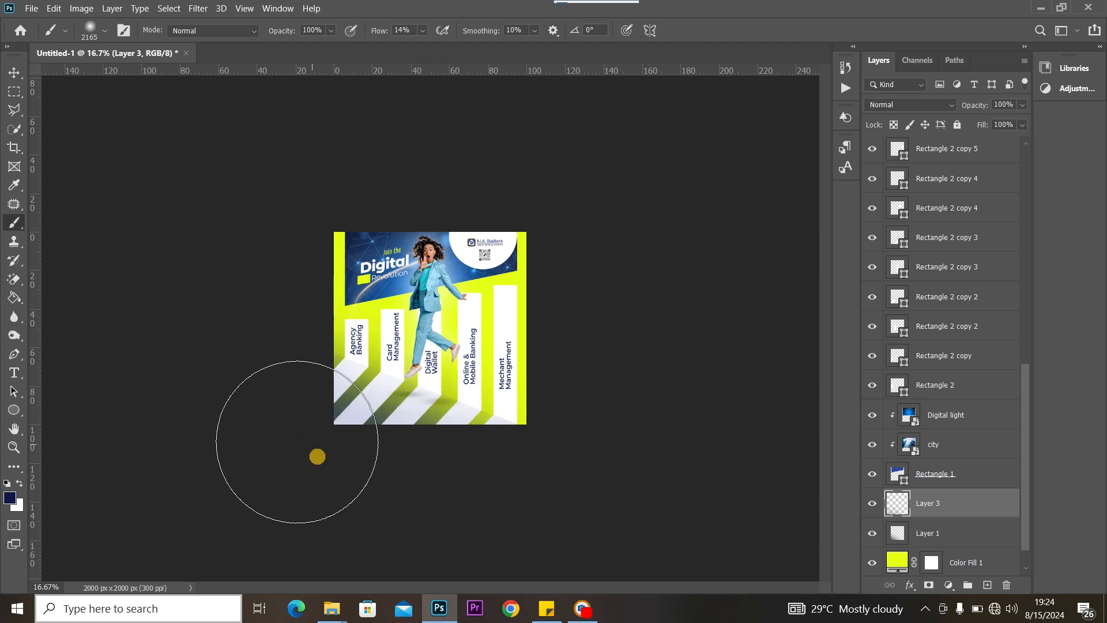
Paint dark blue shading over the flyer's lower-left area with the flow raised to 100%, and set Layer 3's opacity to 36%.
left_click(312, 441)
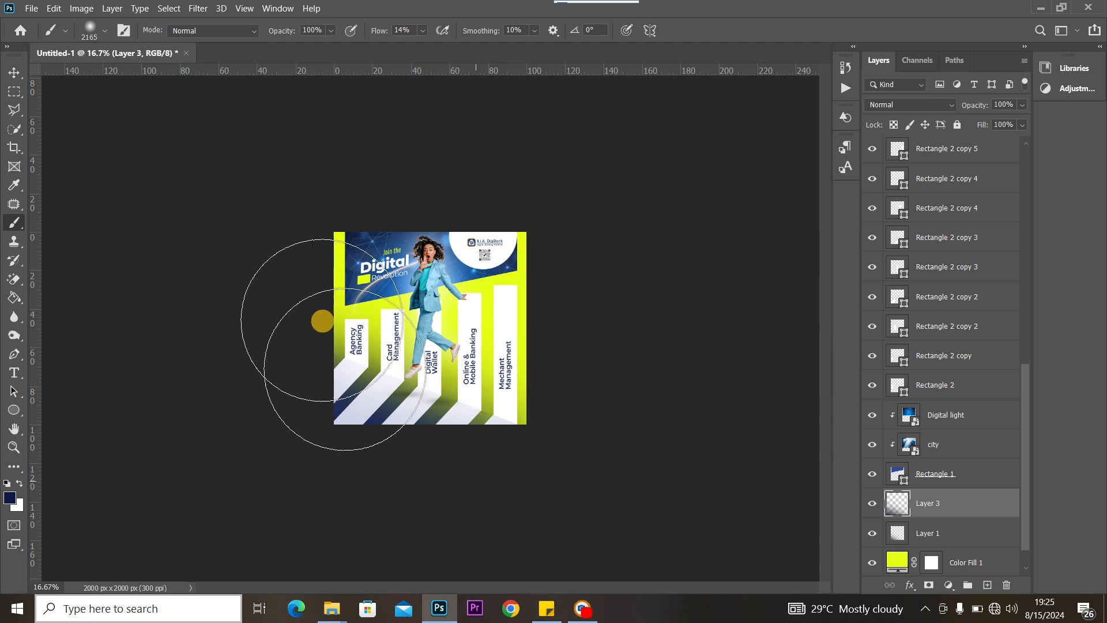
left_click_drag(429, 46, 521, 54)
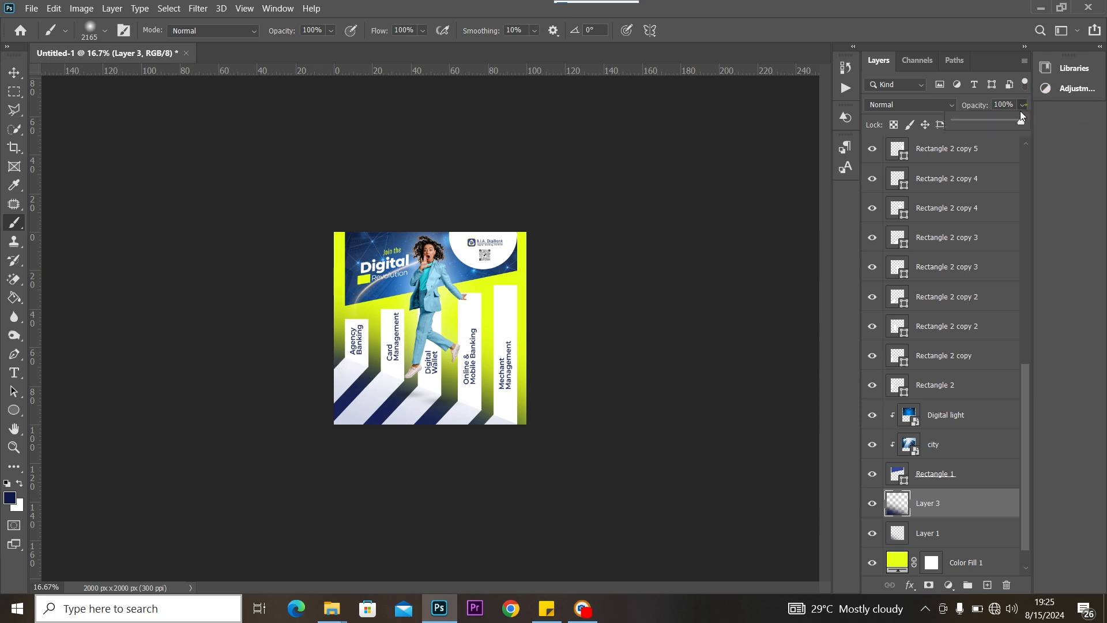
left_click_drag(1021, 119, 984, 120)
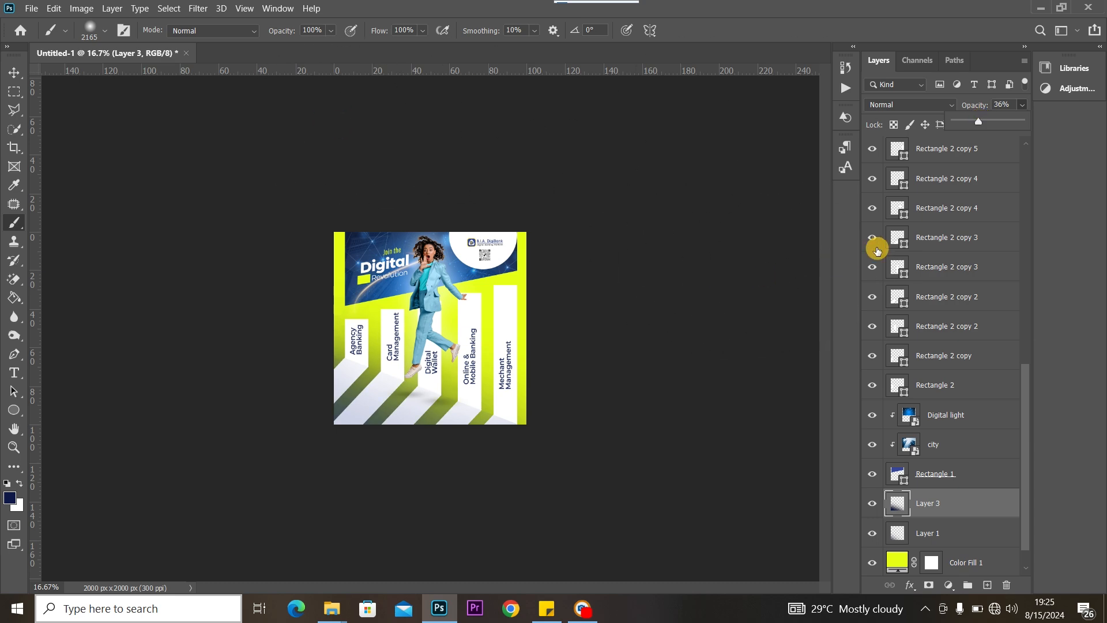
left_click(877, 251)
key("ctrl+plus")
key("ctrl+plus")
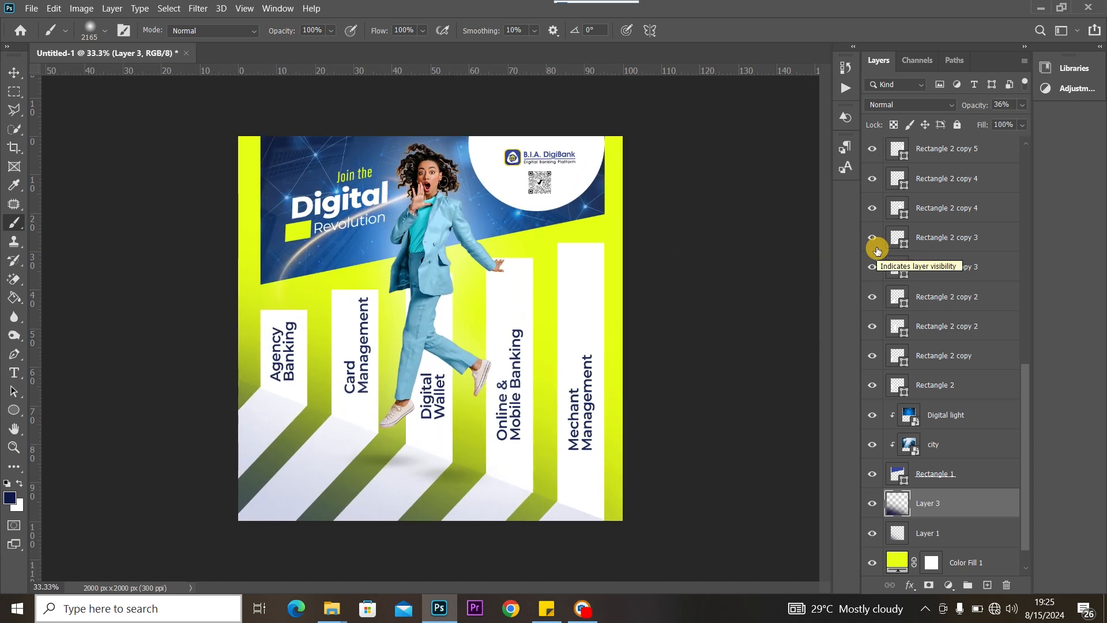
Convert the lime-yellow Color Fill 1 to a smart object and apply the Add Noise filter with a small uniform amount.
left_click(15, 73)
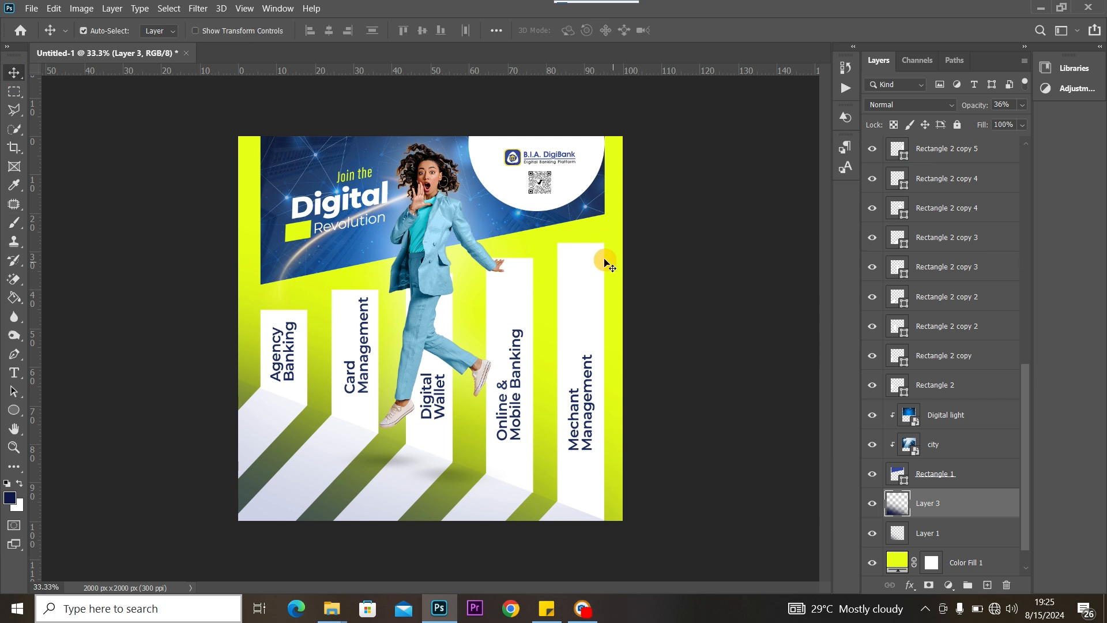
left_click(613, 237)
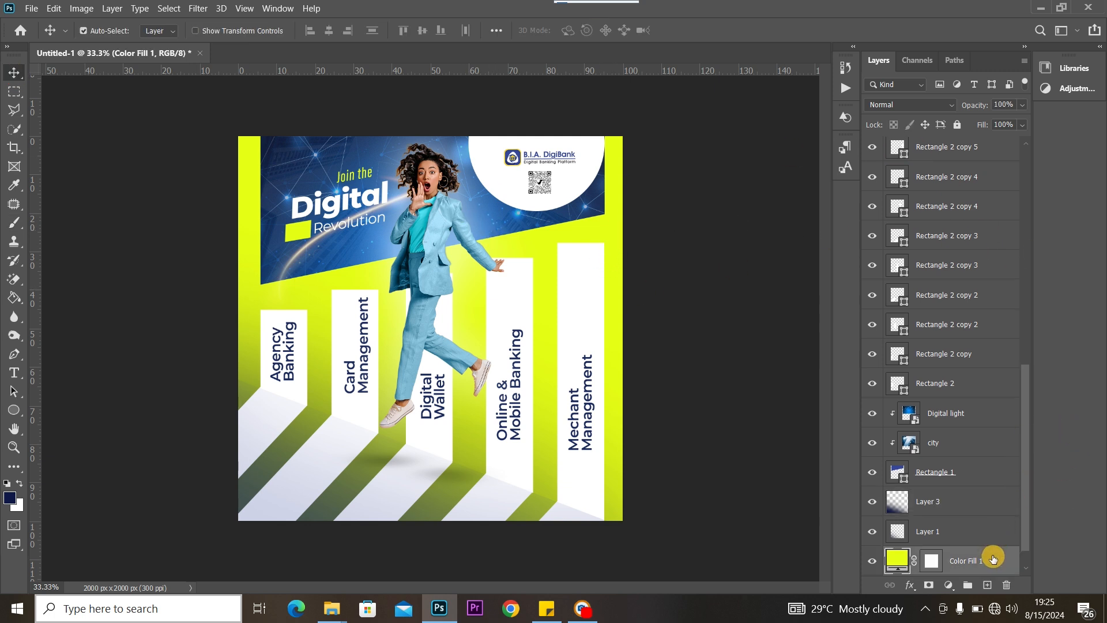
scroll(1026, 459, "down", 2)
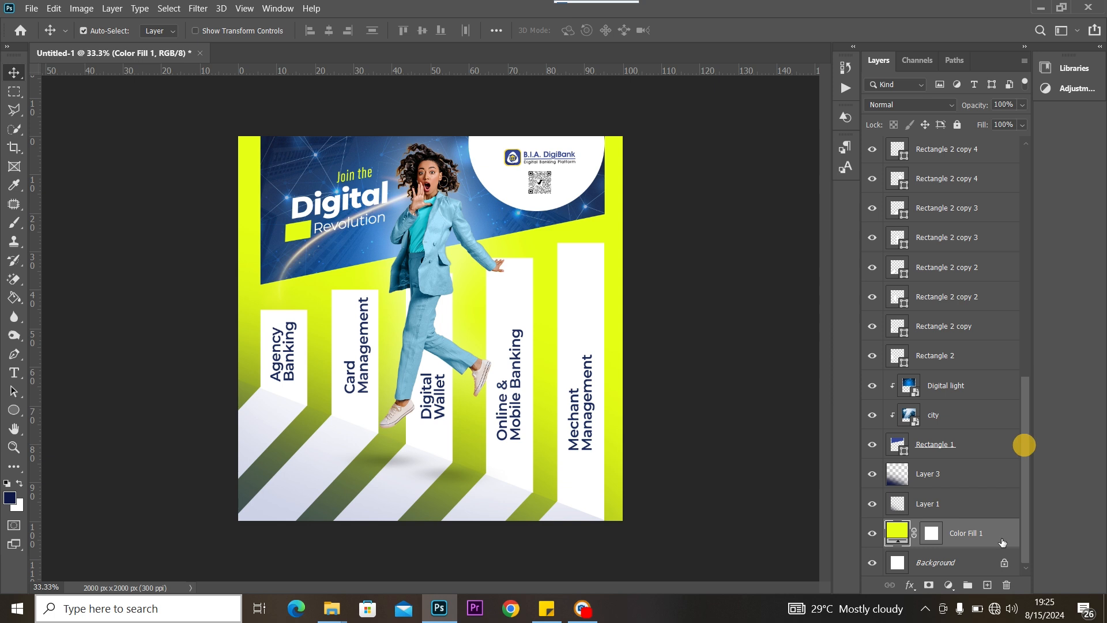
left_click(199, 8)
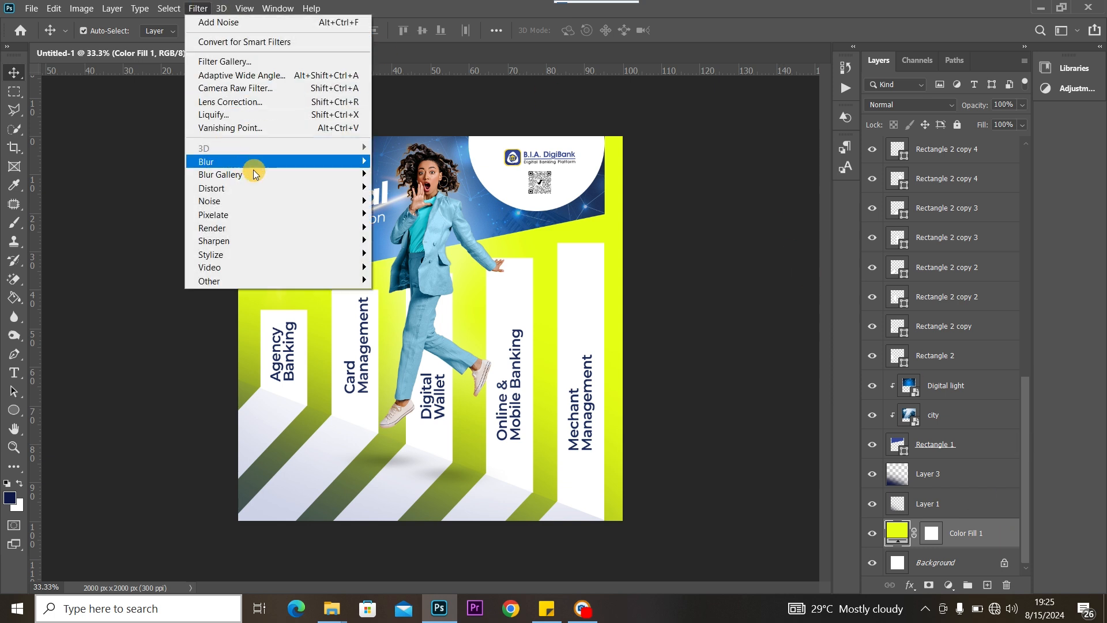
mouse_move(252, 199)
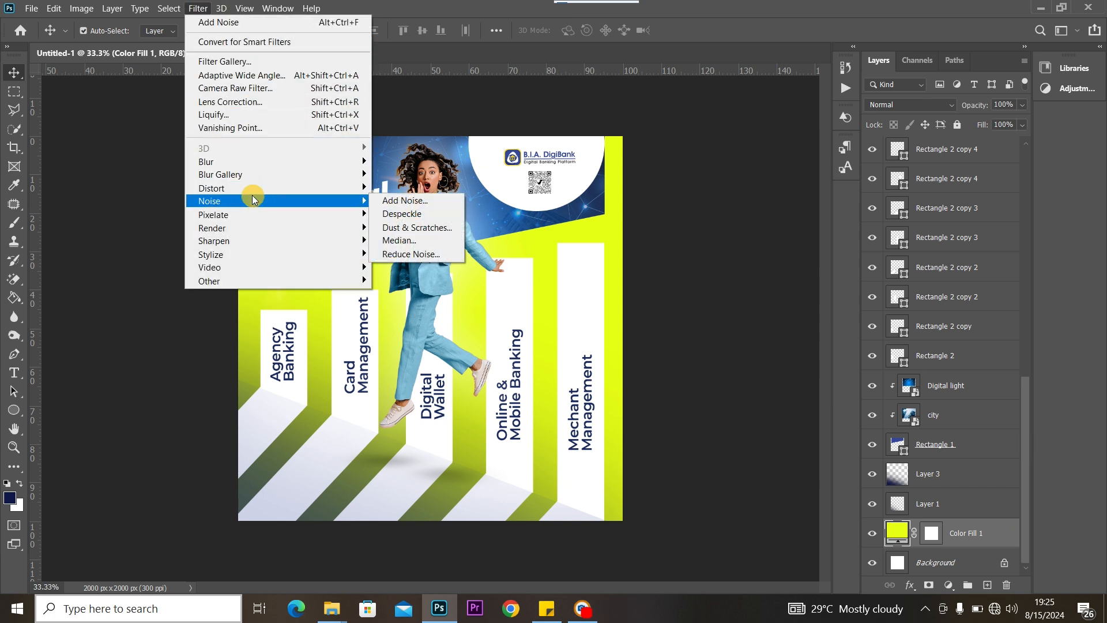
left_click(416, 200)
left_click(614, 236)
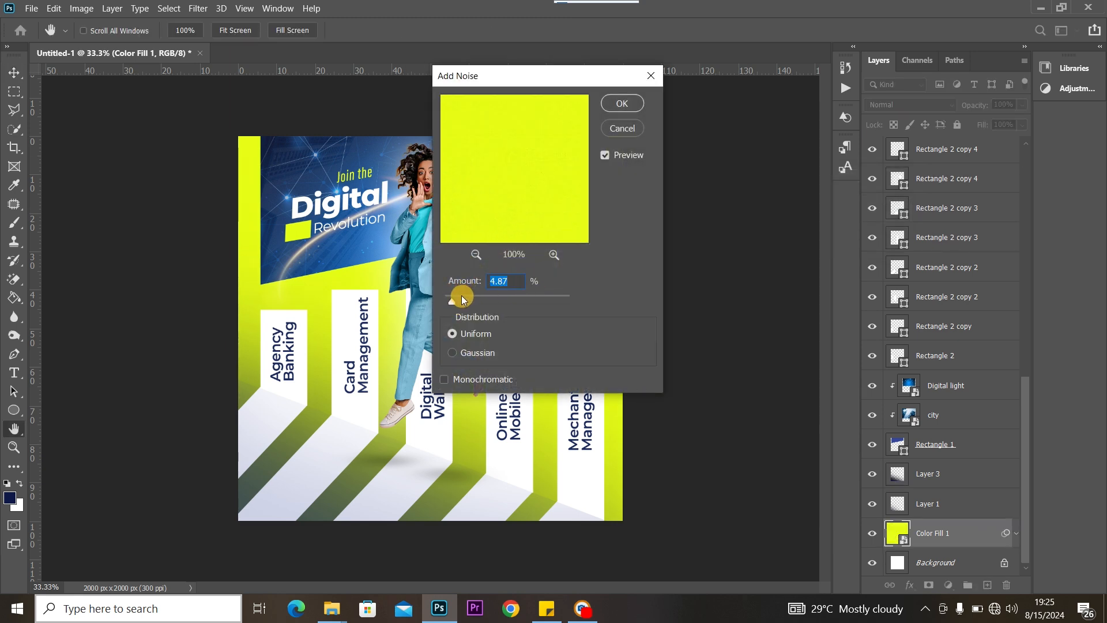
left_click_drag(457, 305, 455, 304)
left_click(623, 103)
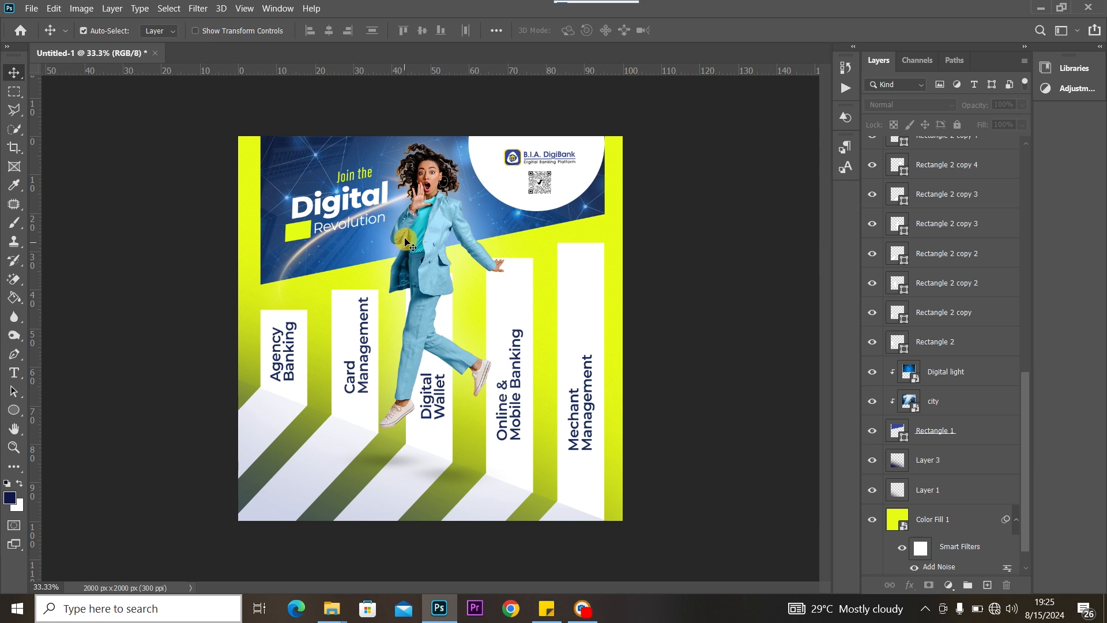
Group all layers from the DigiBank logo down to Color Fill 1, leaving the Background out.
left_click(427, 235)
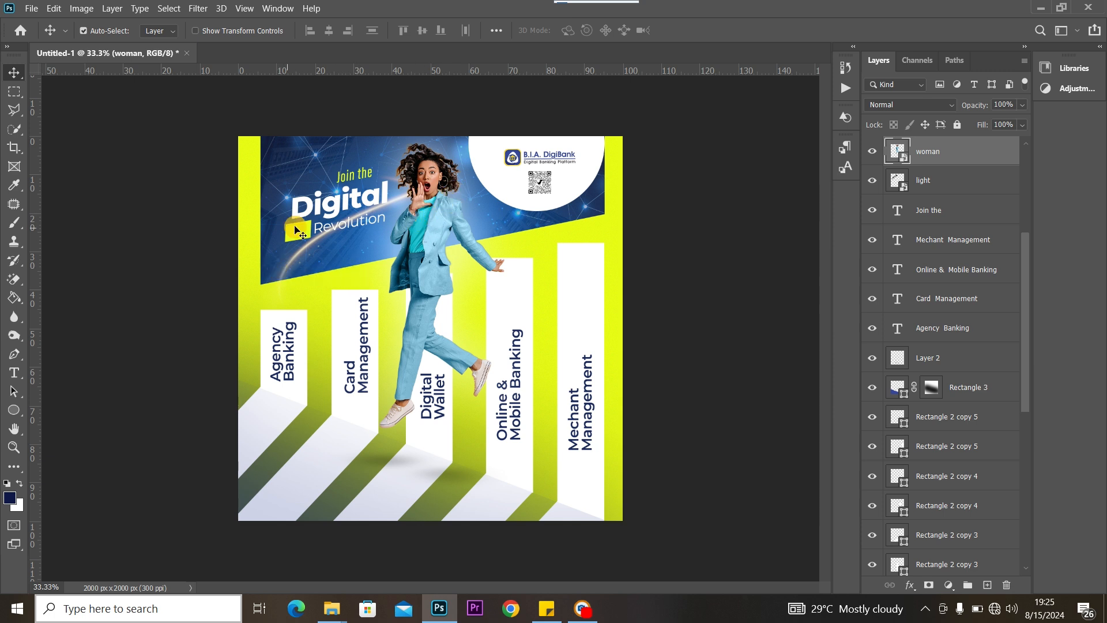
scroll(1019, 240, "up", 4)
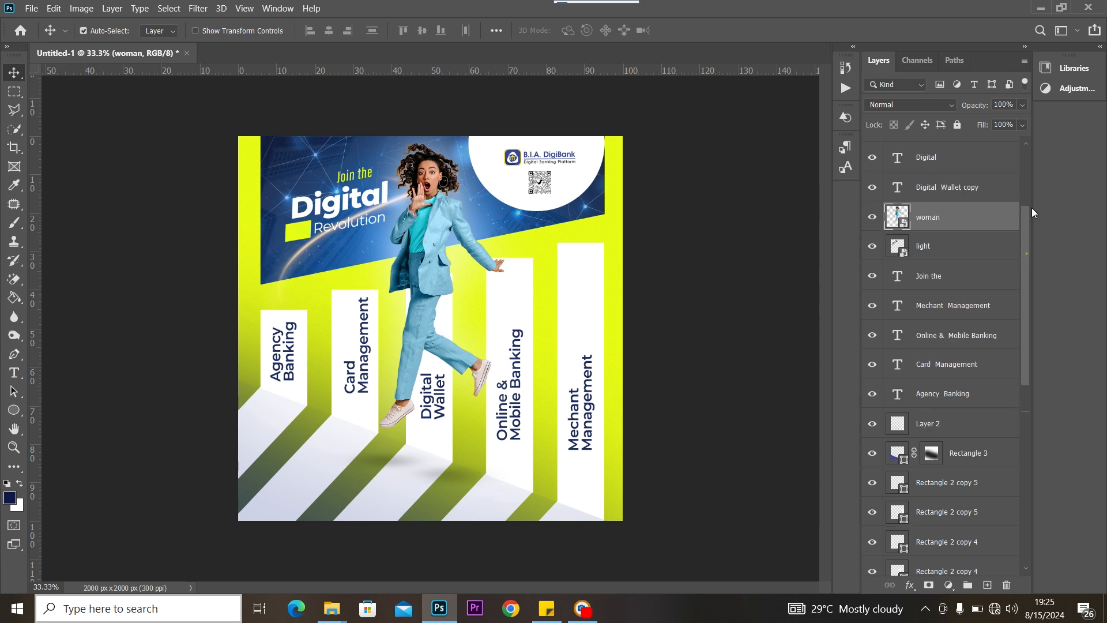
left_click(974, 150)
left_click_drag(1025, 166, 1017, 359)
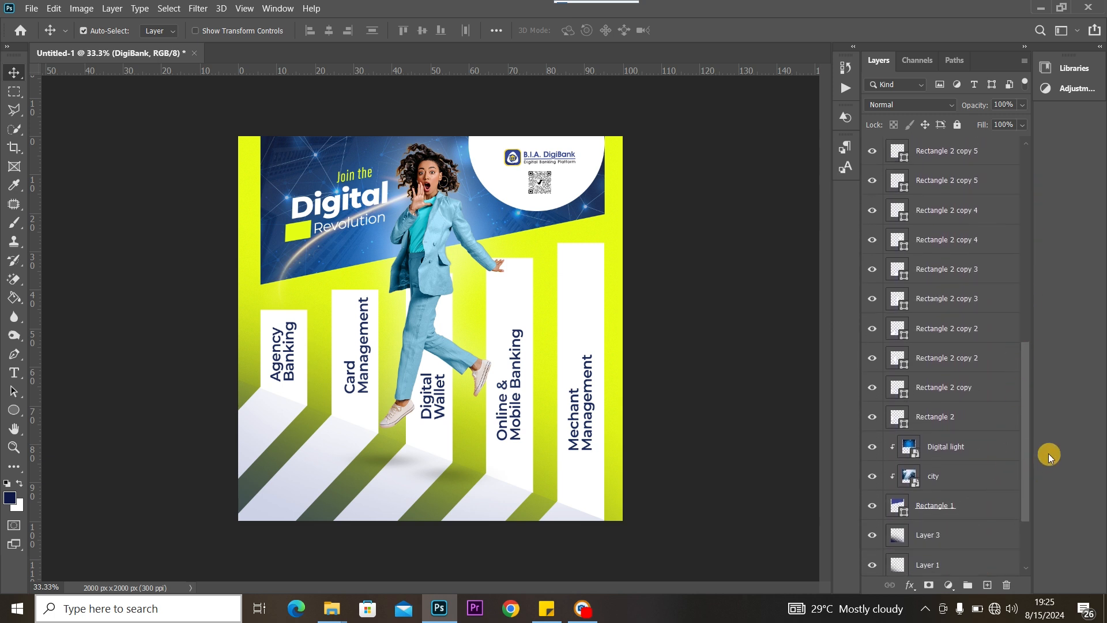
left_click_drag(1026, 448, 1026, 511)
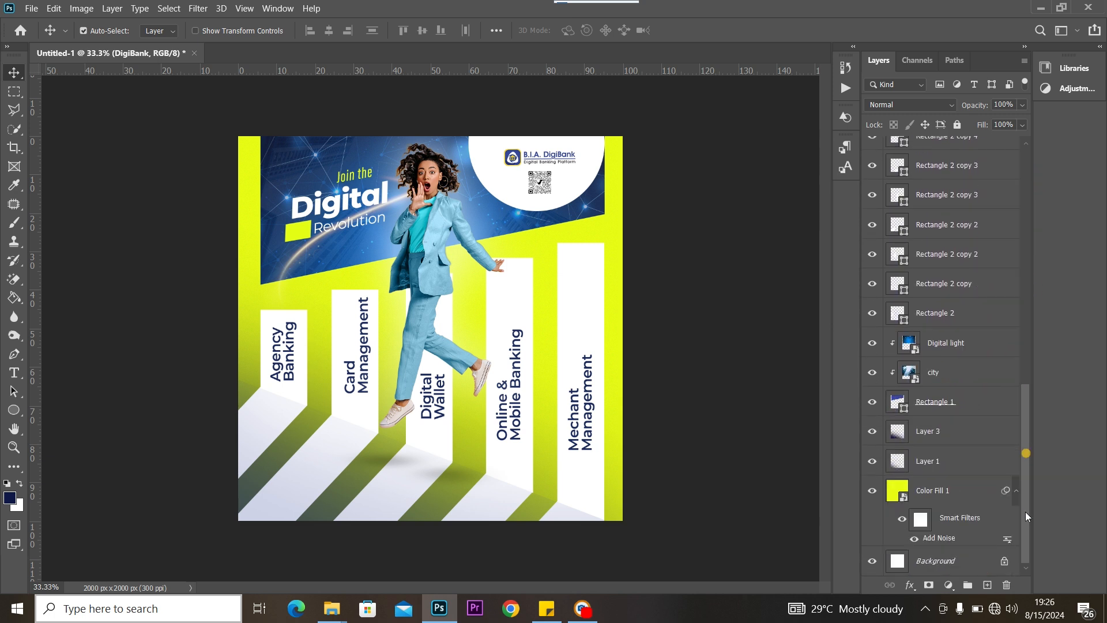
left_click(964, 495, "shift")
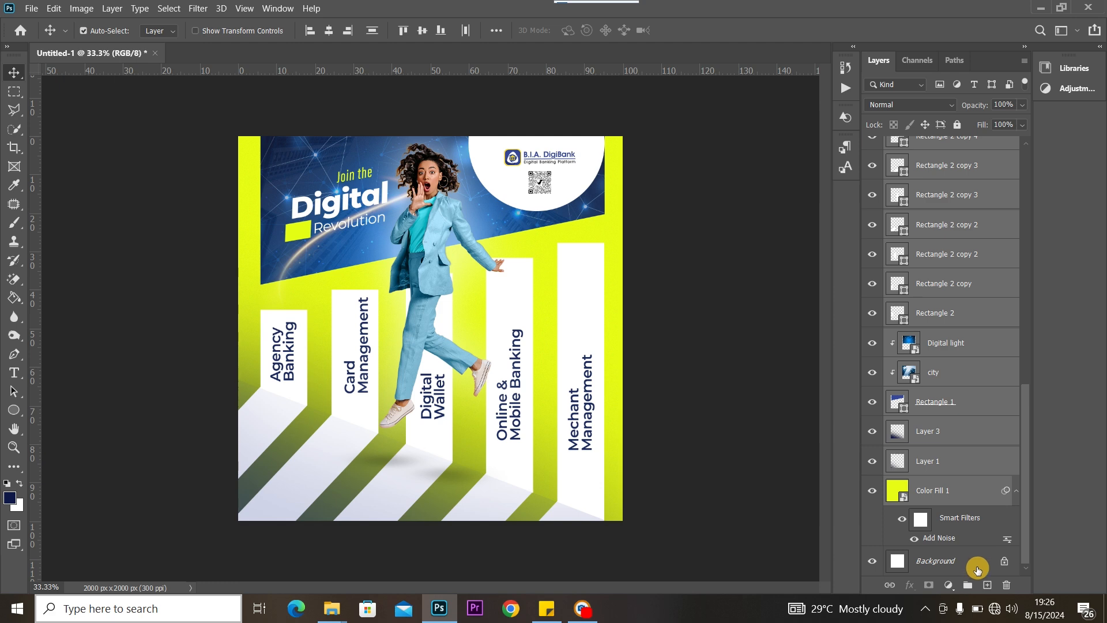
left_click(968, 585)
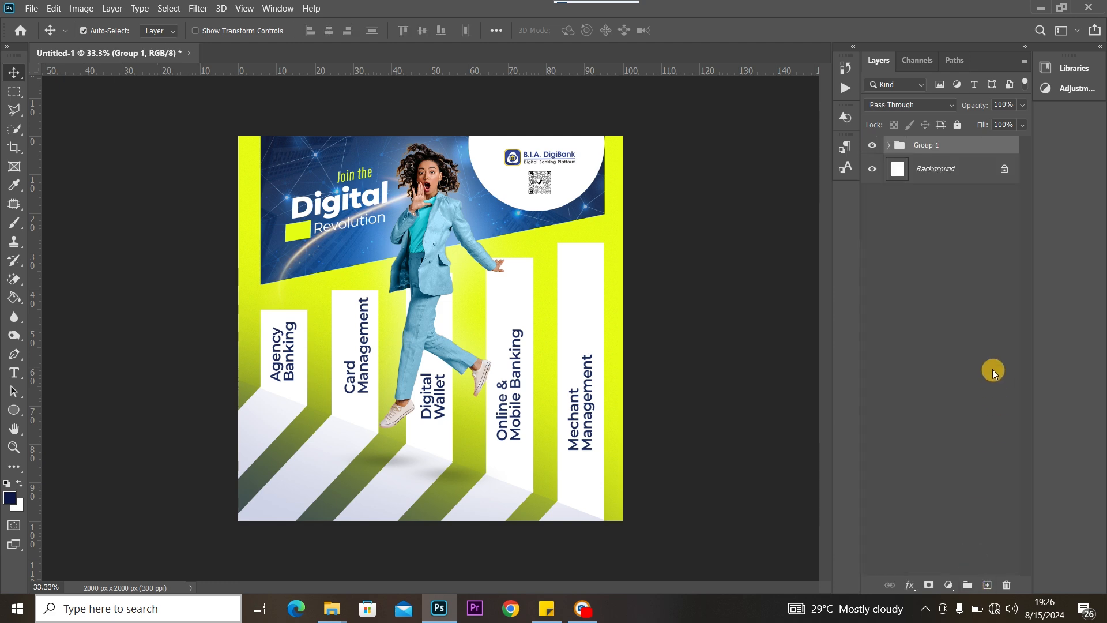
Duplicate Group 1, hide the original group and convert the copy to a smart object.
key("ctrl+j")
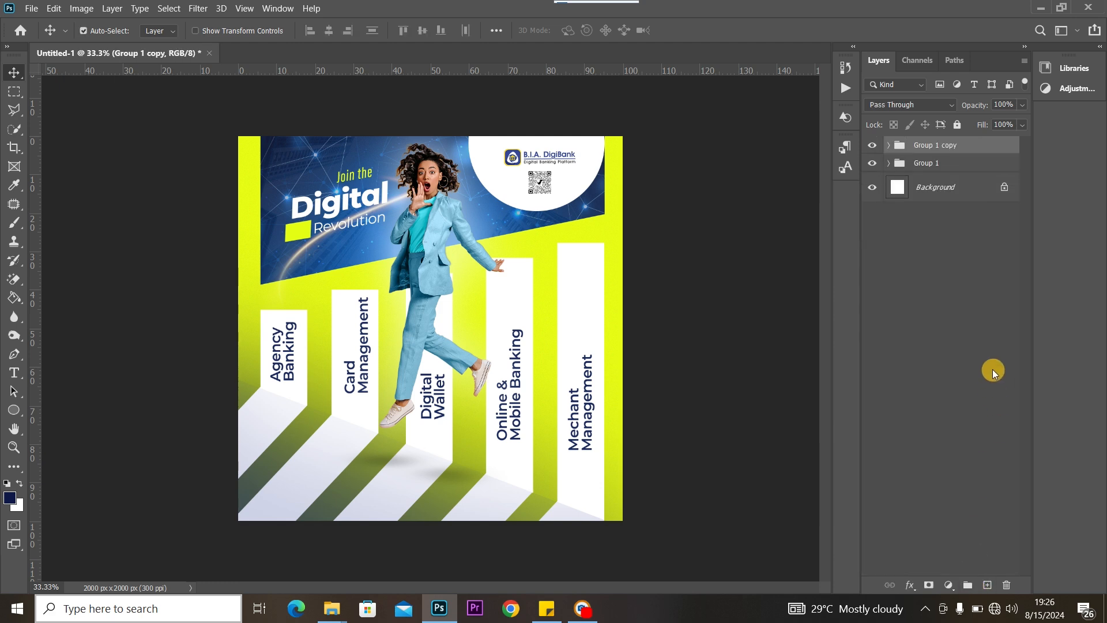
left_click(872, 164)
right_click(941, 147)
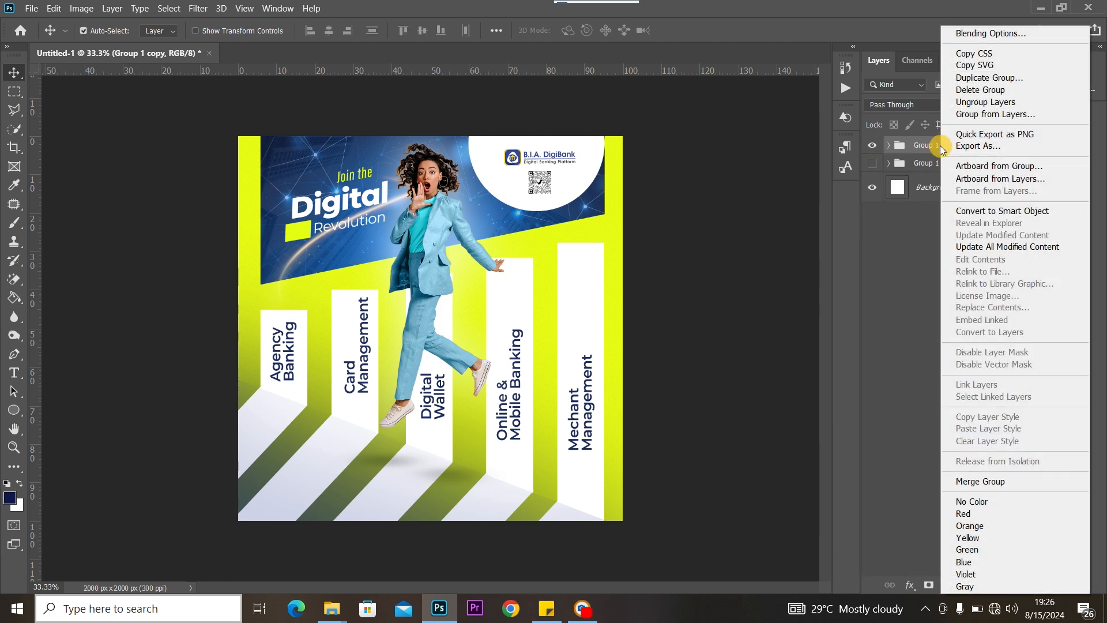
left_click(1013, 211)
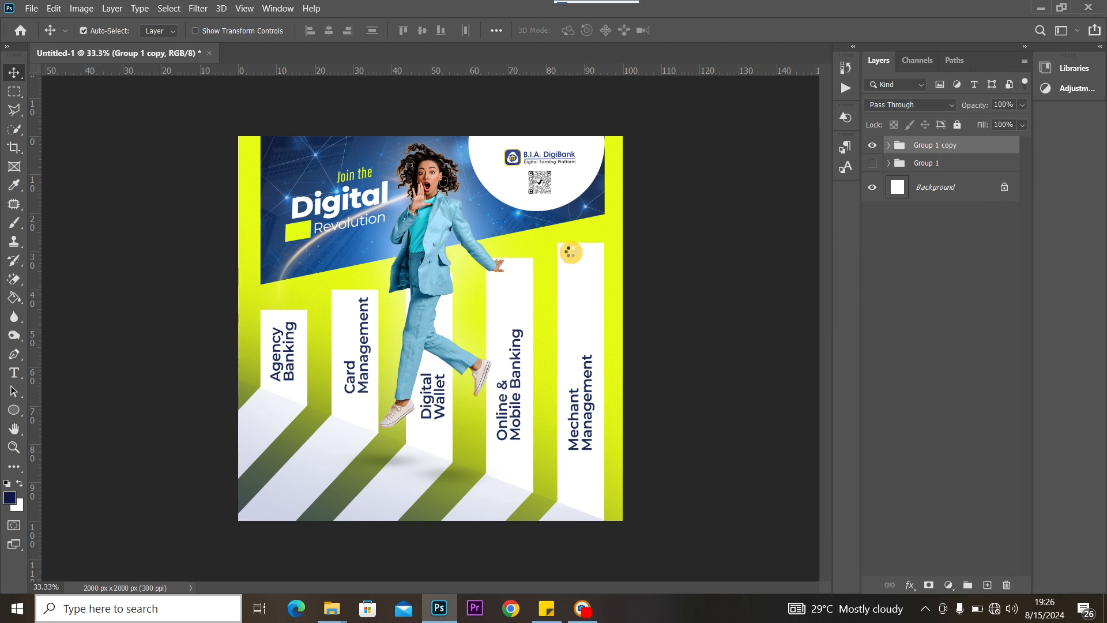
Use the Camera Raw filter on Group 1 copy to set contrast +53, highlights -32, whites +16, blacks -3 and dehaze +23.
left_click(196, 8)
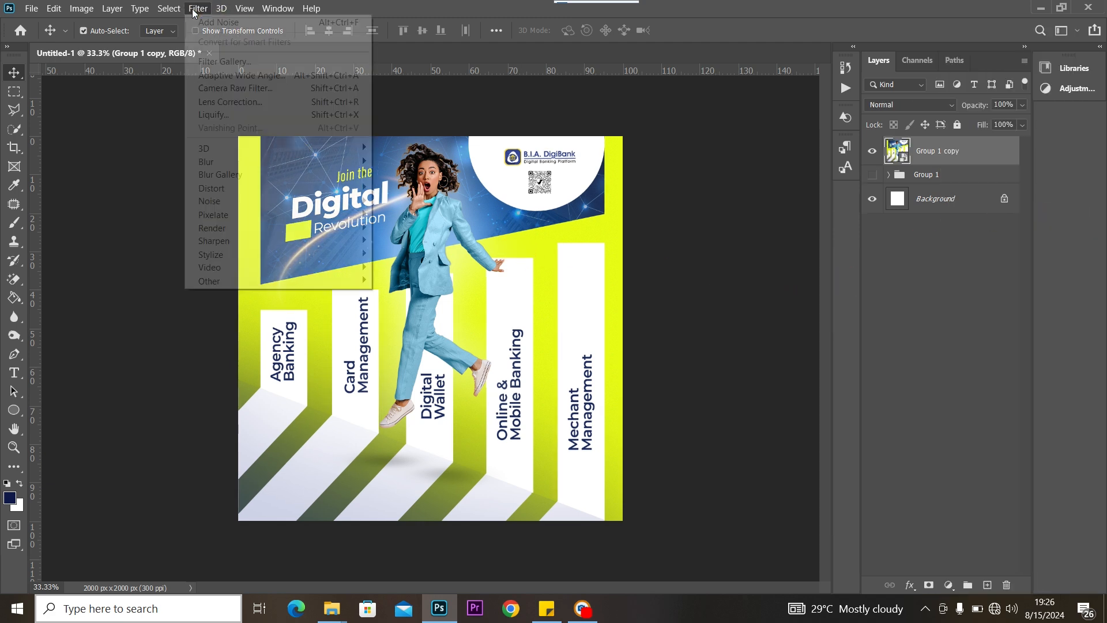
left_click(249, 92)
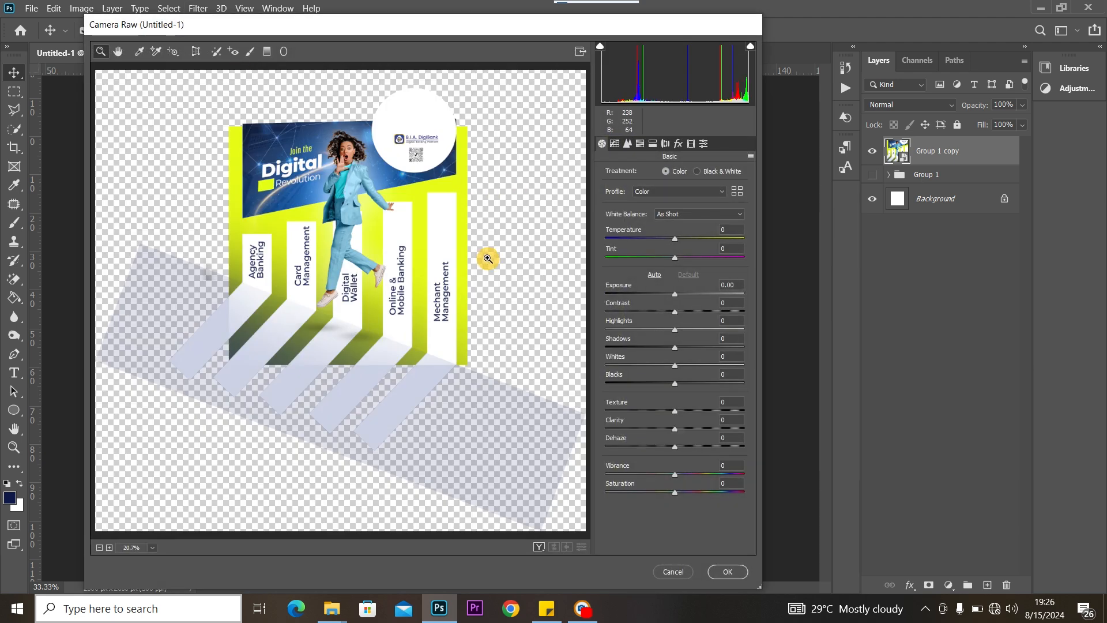
left_click(493, 259)
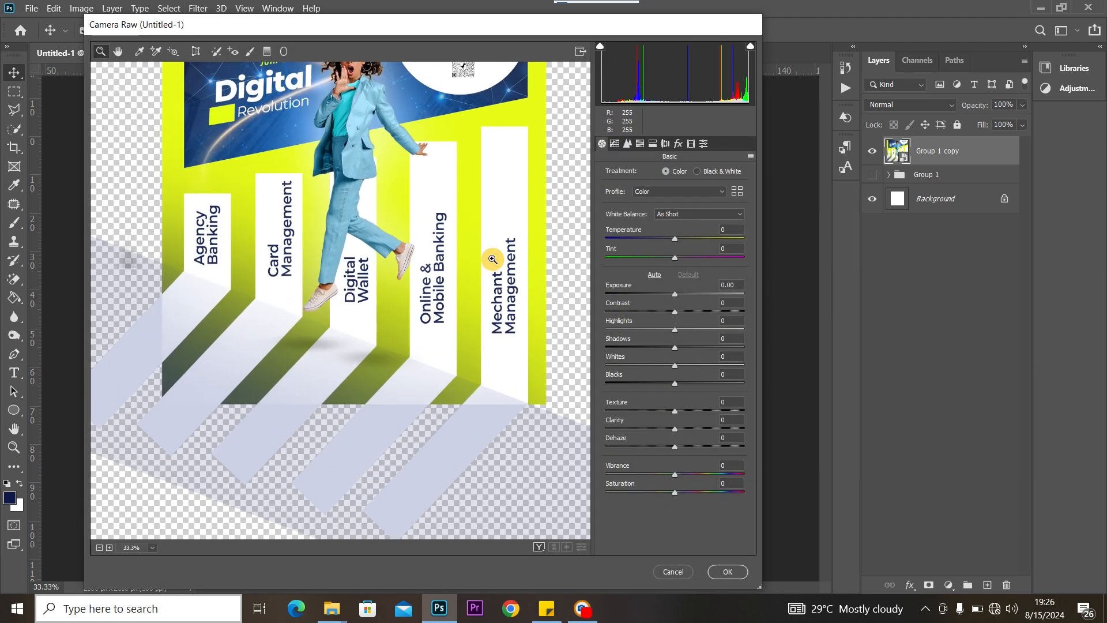
left_click_drag(419, 166, 429, 274)
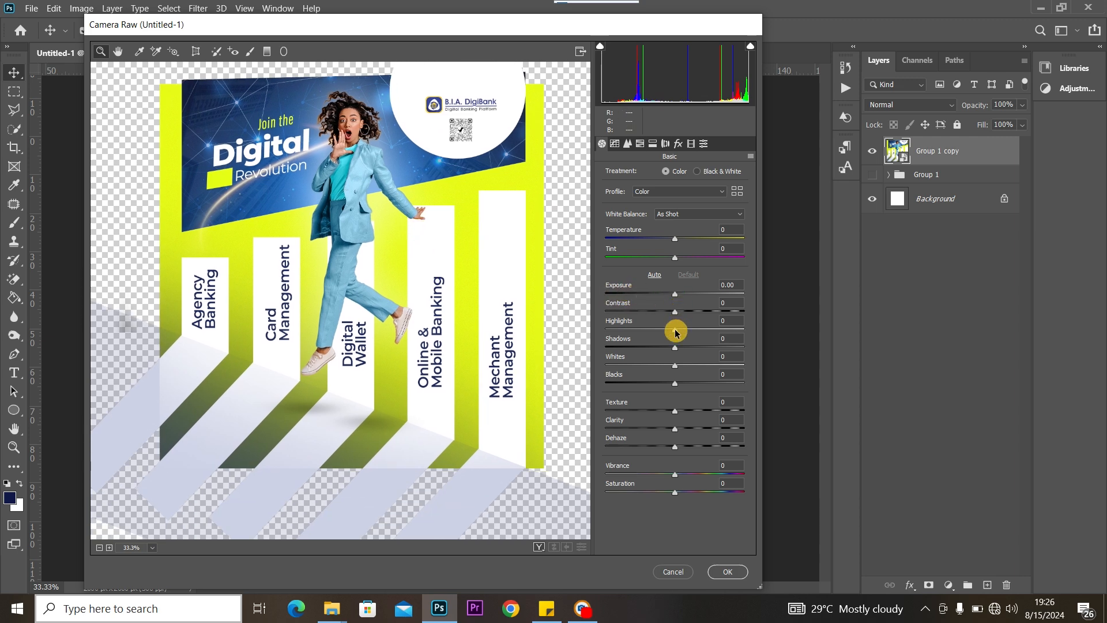
left_click_drag(672, 330, 703, 314)
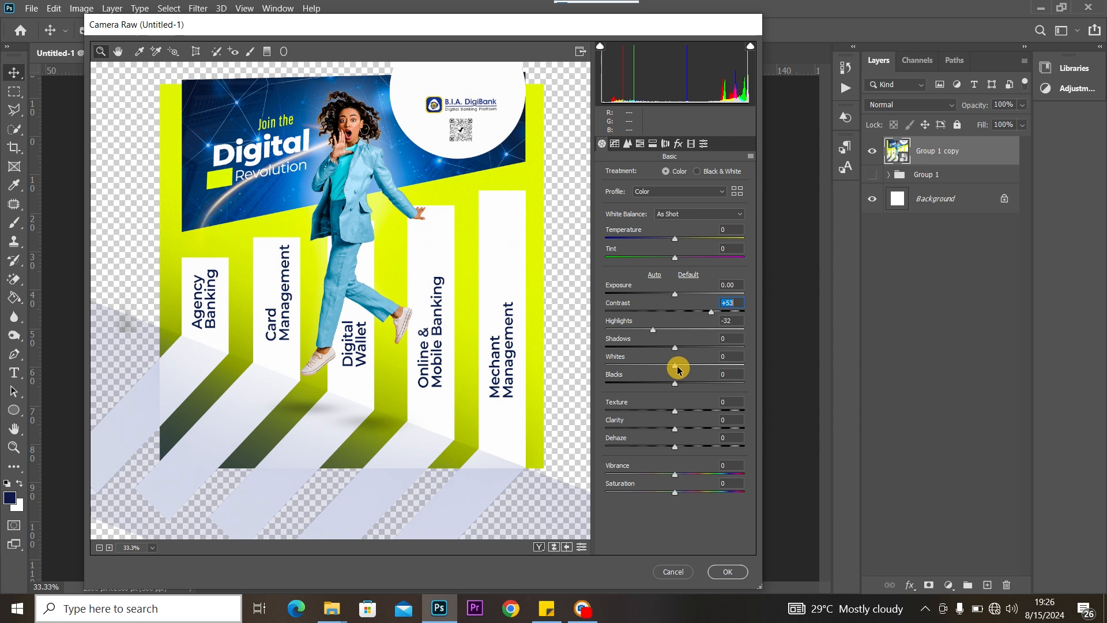
left_click_drag(678, 369, 672, 383)
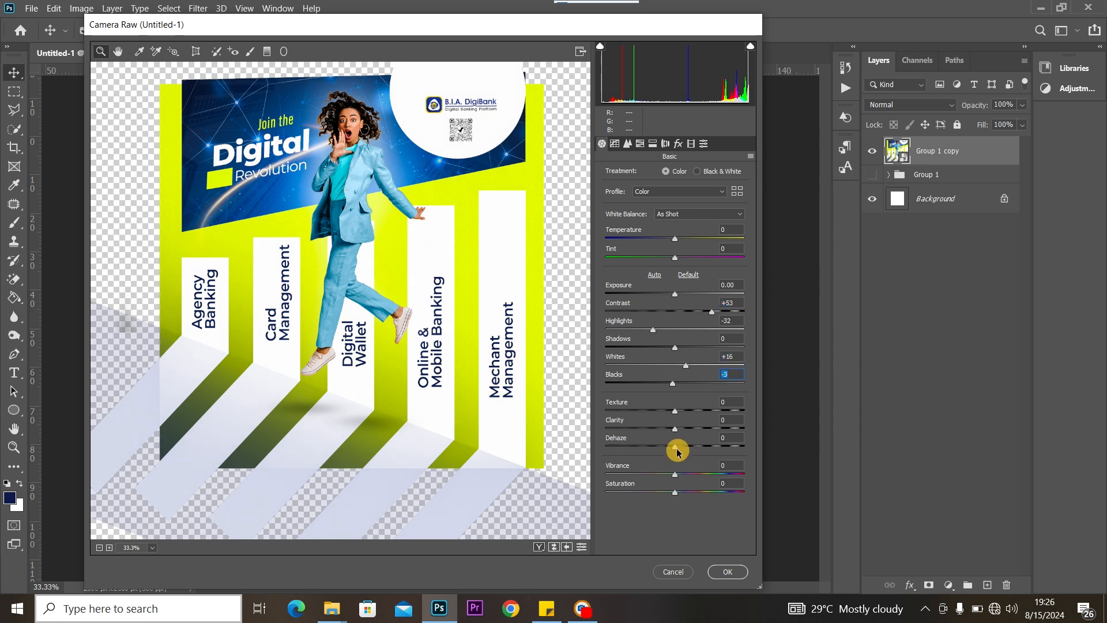
left_click_drag(680, 451, 690, 451)
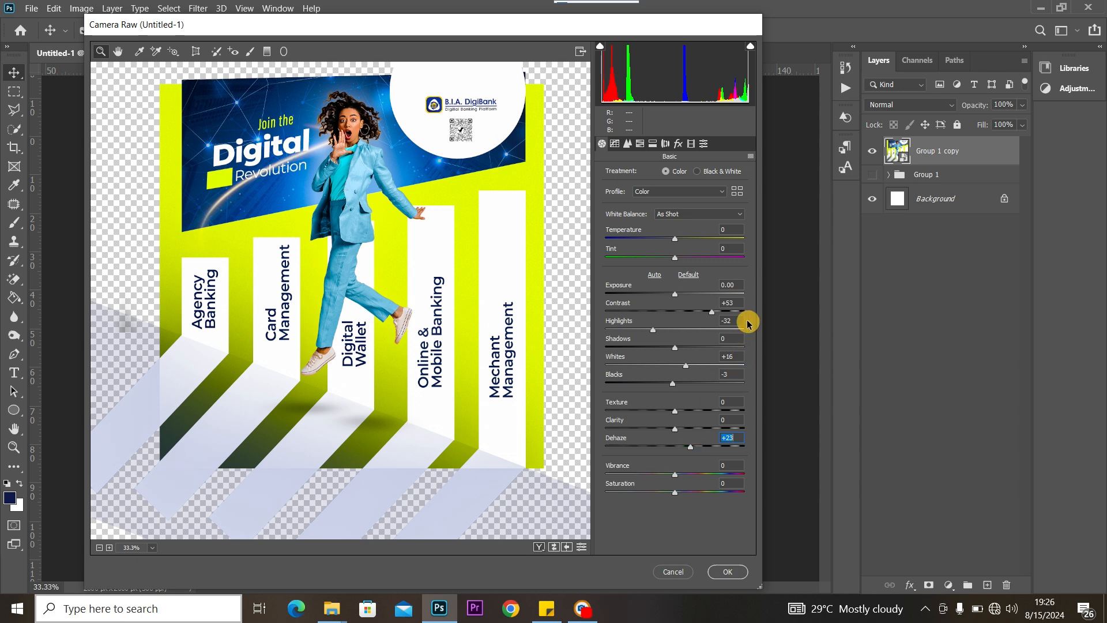
Set the Camera Raw sharpening amount to 79 and apply the filter to the flyer.
left_click(629, 144)
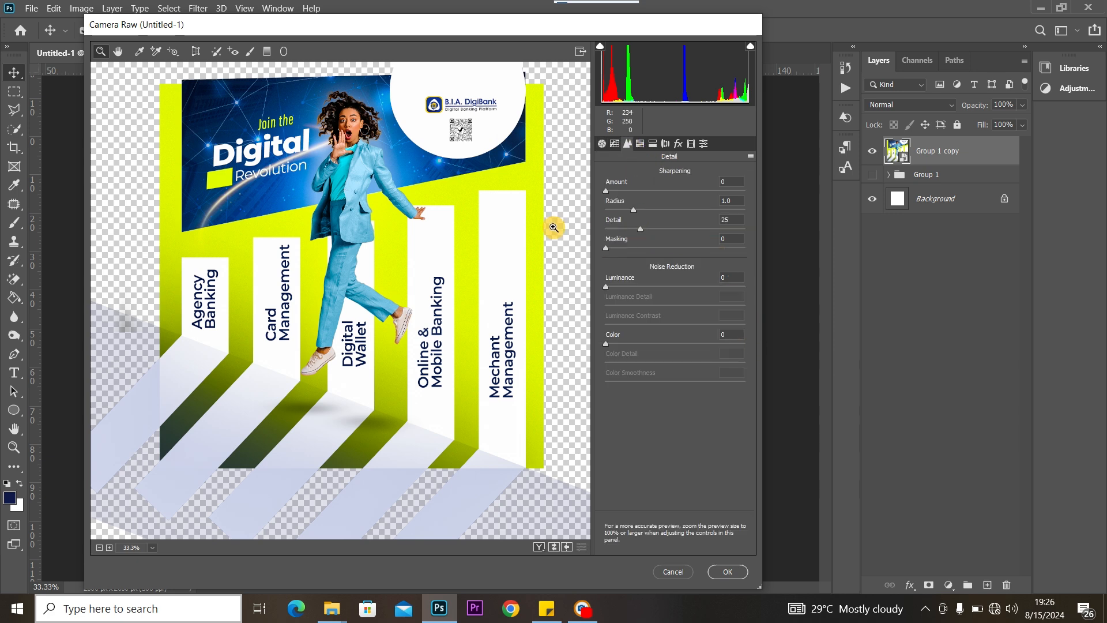
left_click_drag(612, 196, 673, 199)
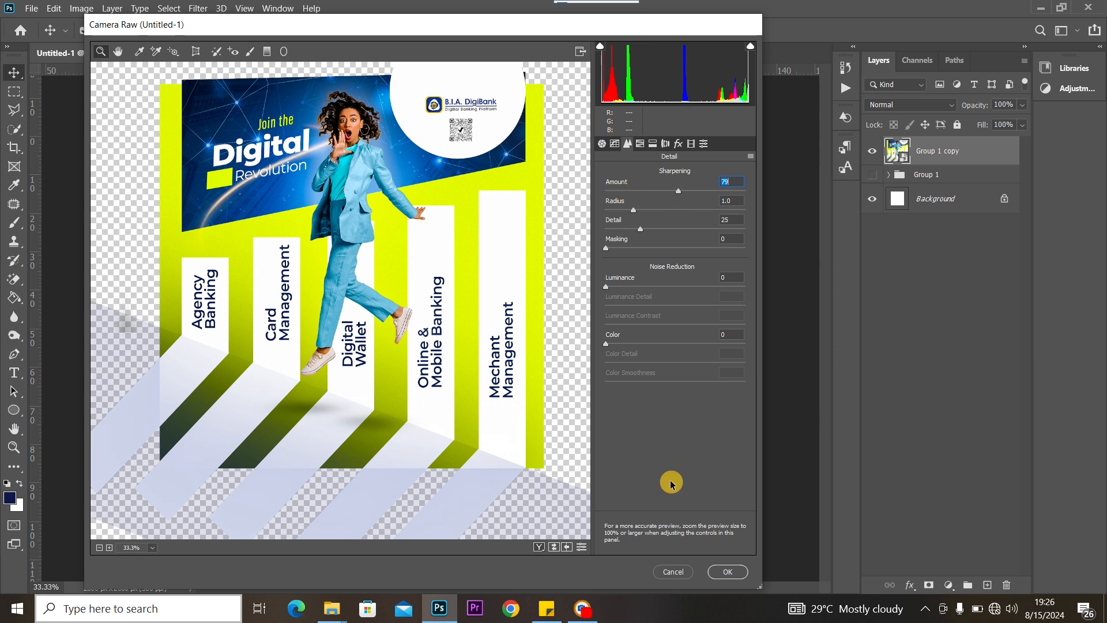
left_click(720, 572)
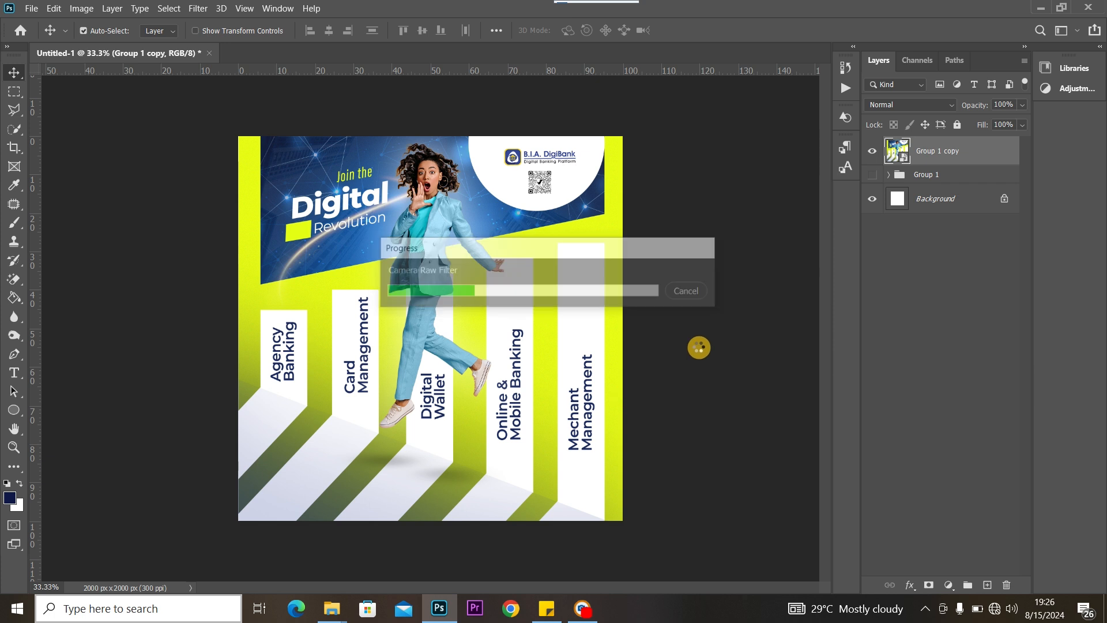